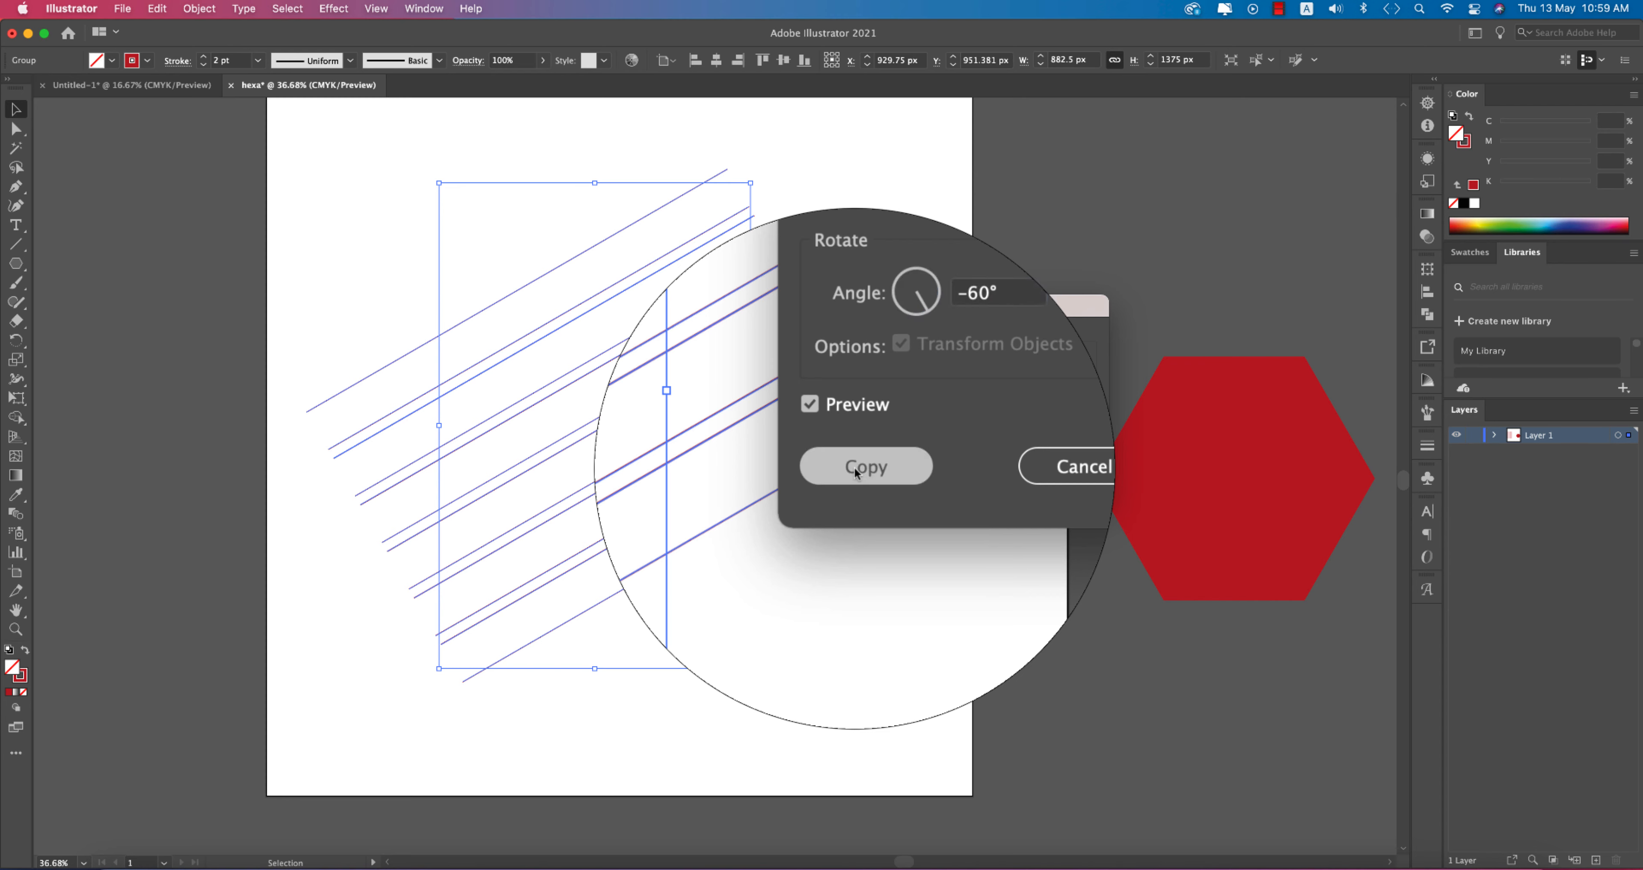
Step: Create two rotated copies of the vertical line group, one at -60° and one at 60°
left_click(855, 507)
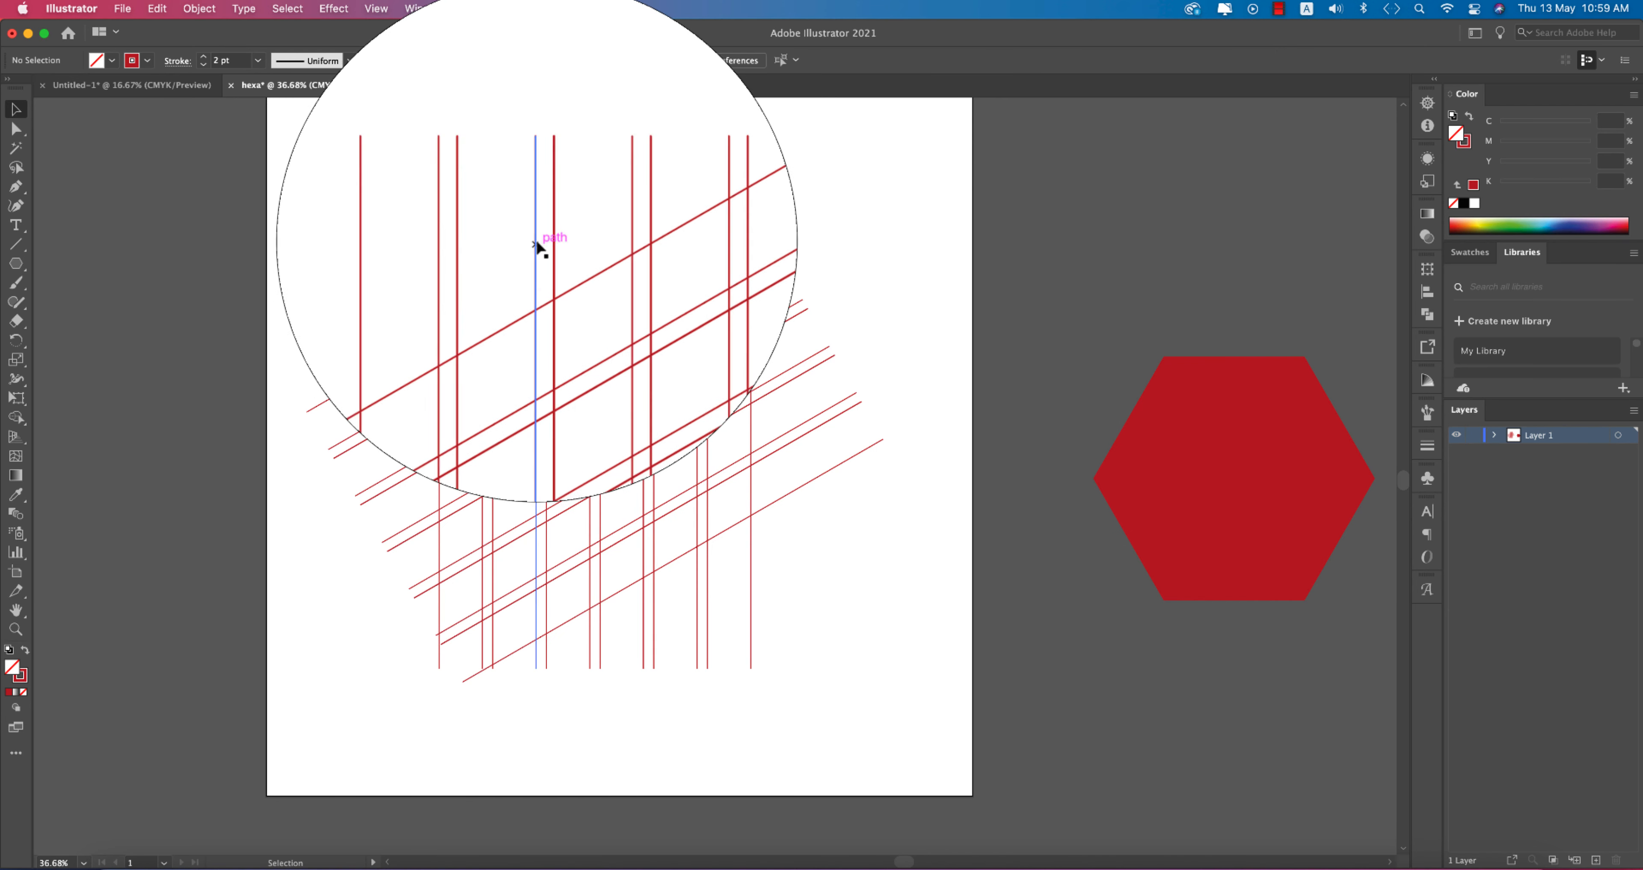
left_click(545, 239)
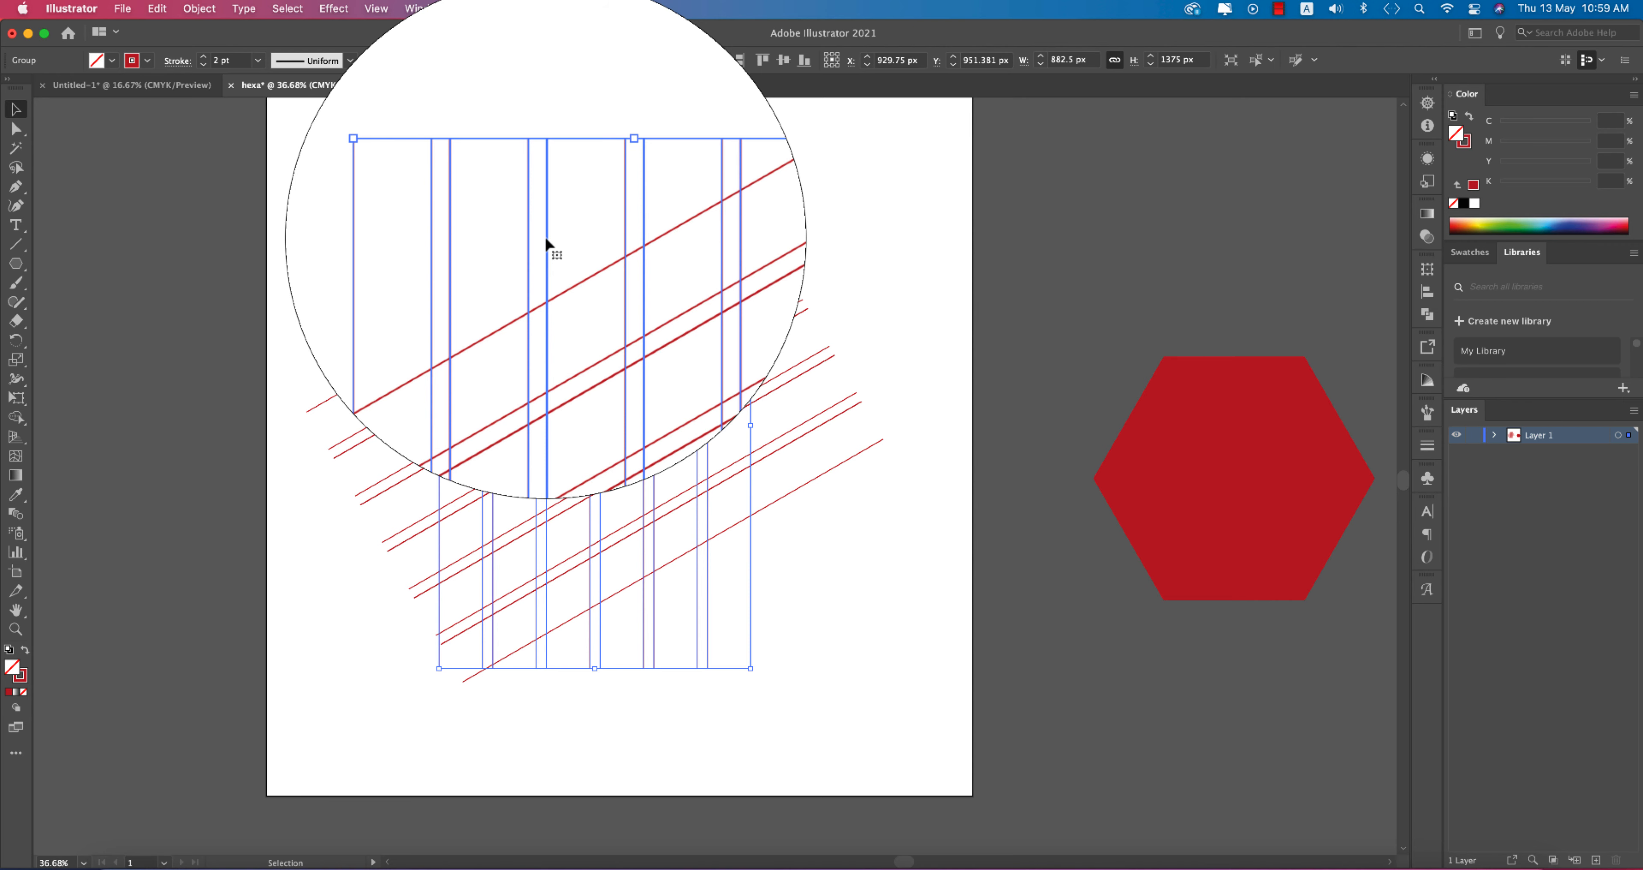
right_click(546, 237)
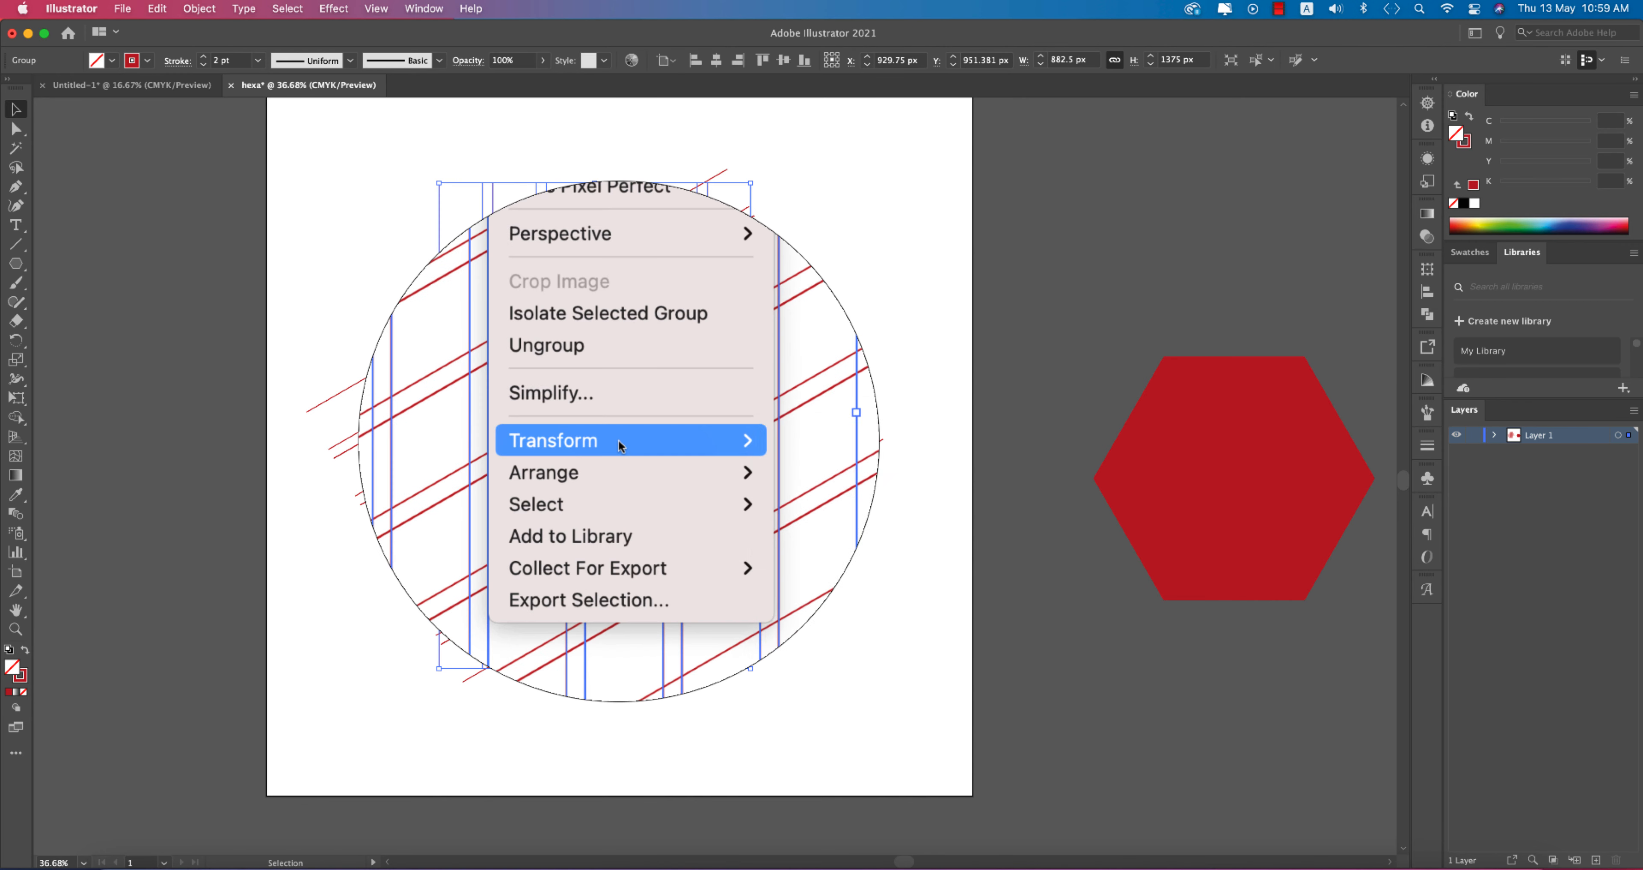
mouse_move(617, 440)
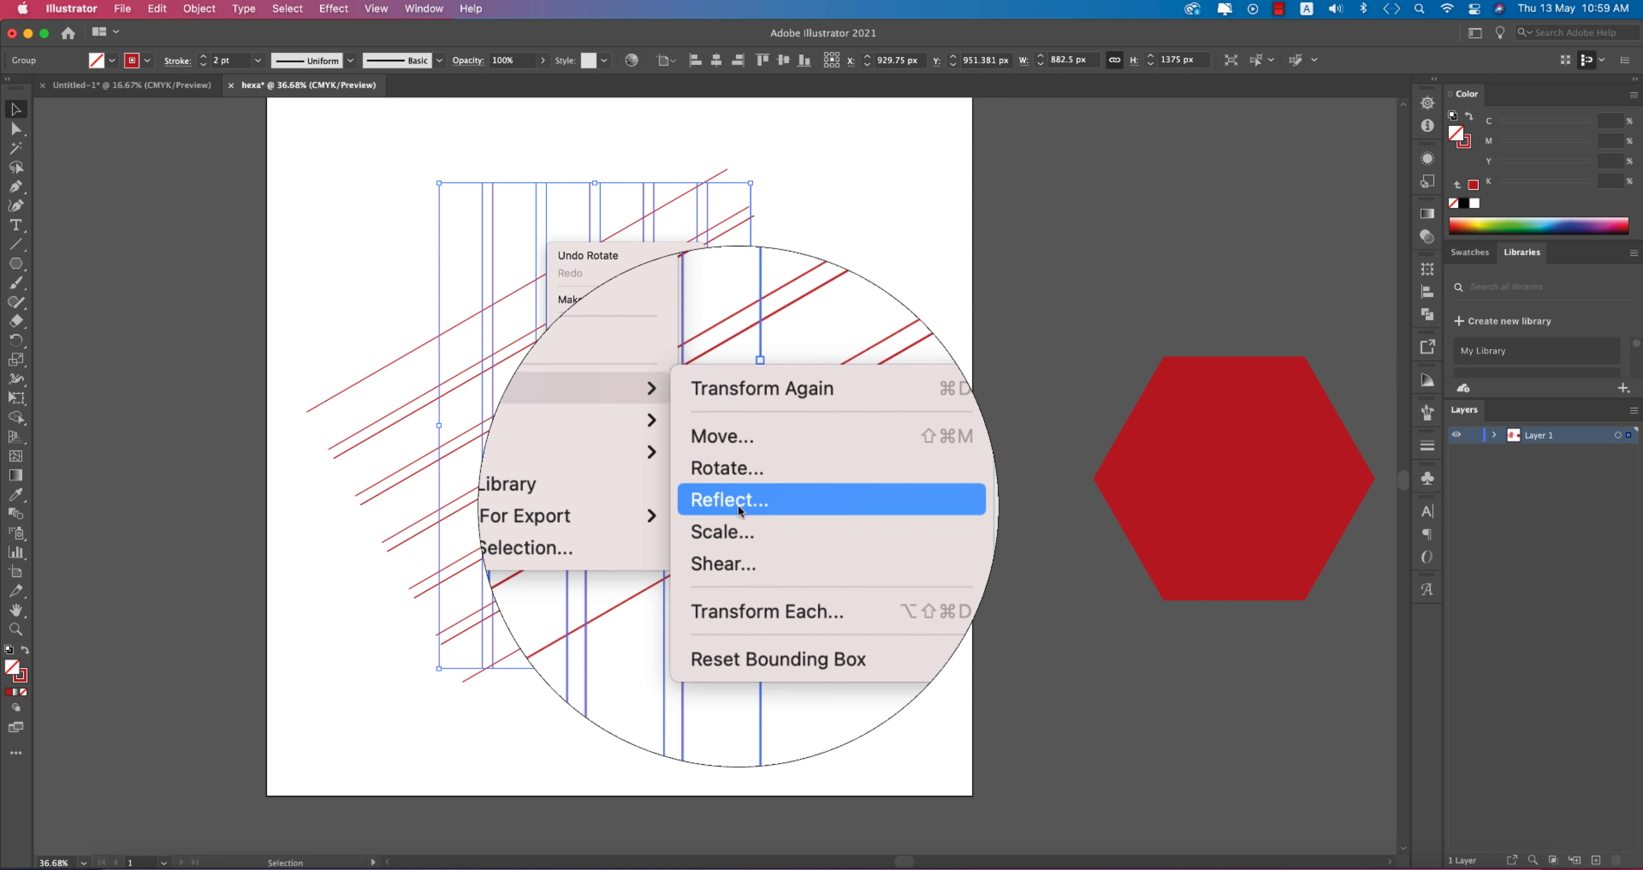
left_click(736, 483)
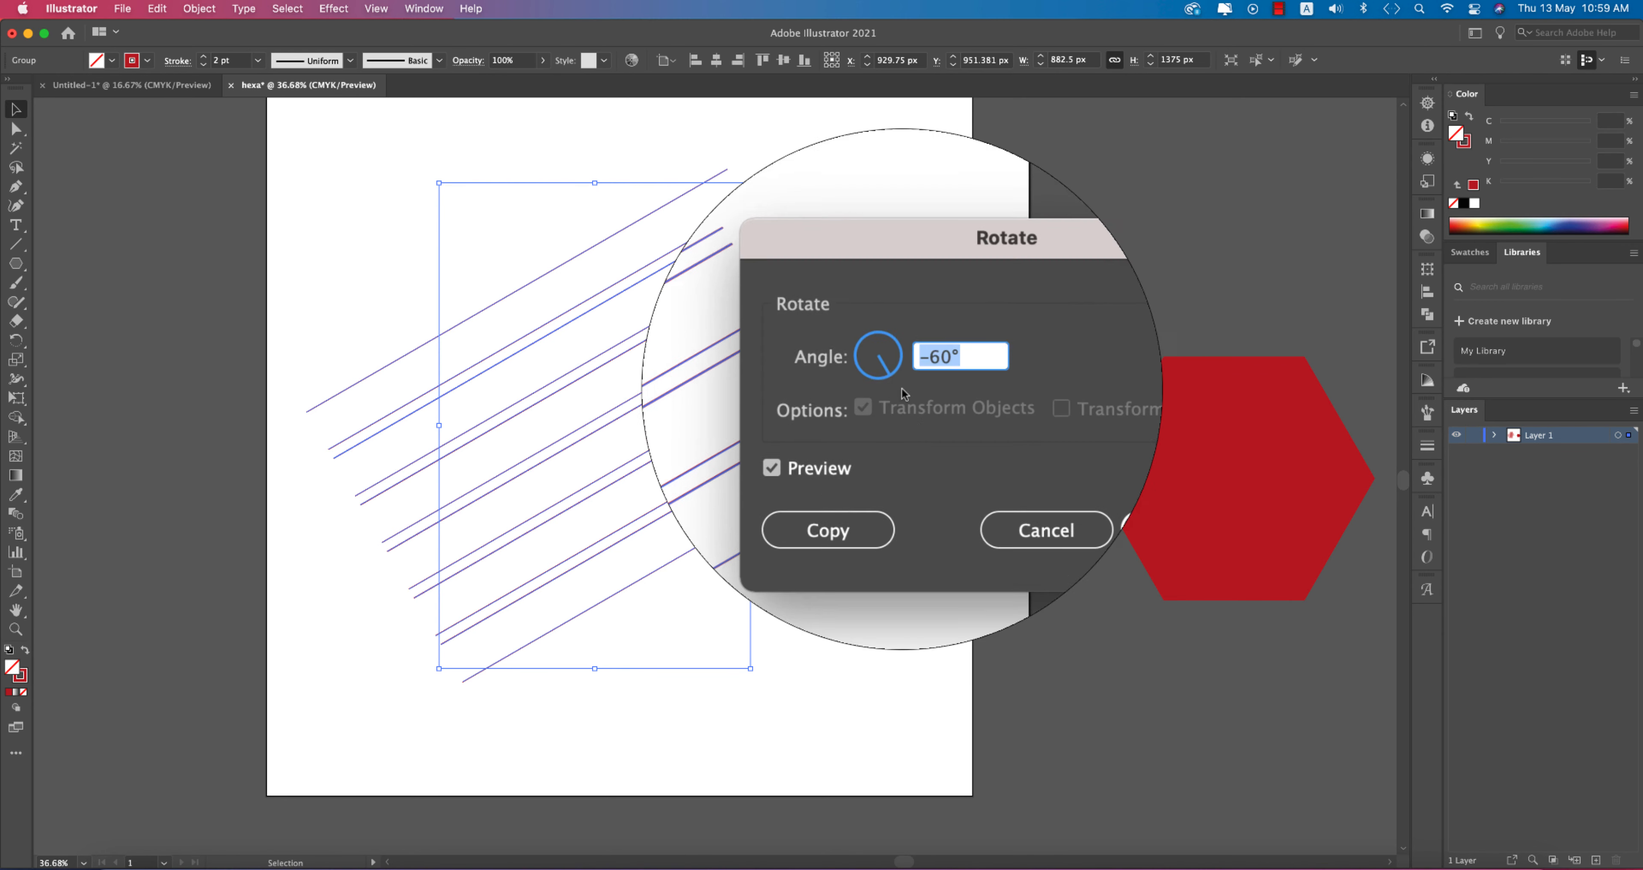
left_click(917, 371)
key("BackSpace")
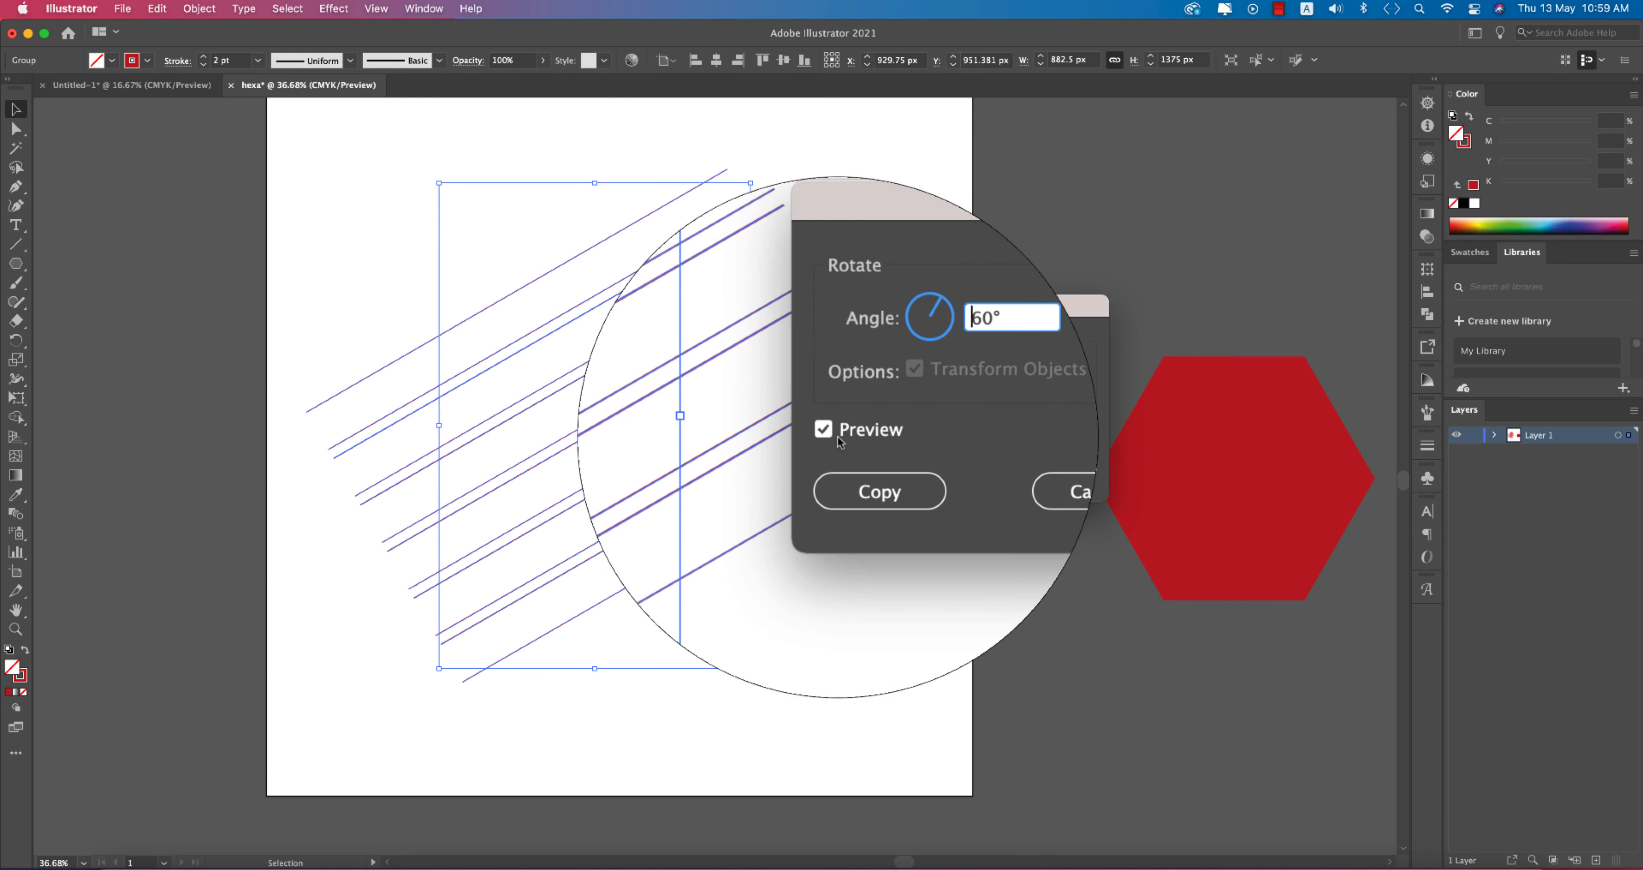
left_click(861, 464)
left_click(865, 550)
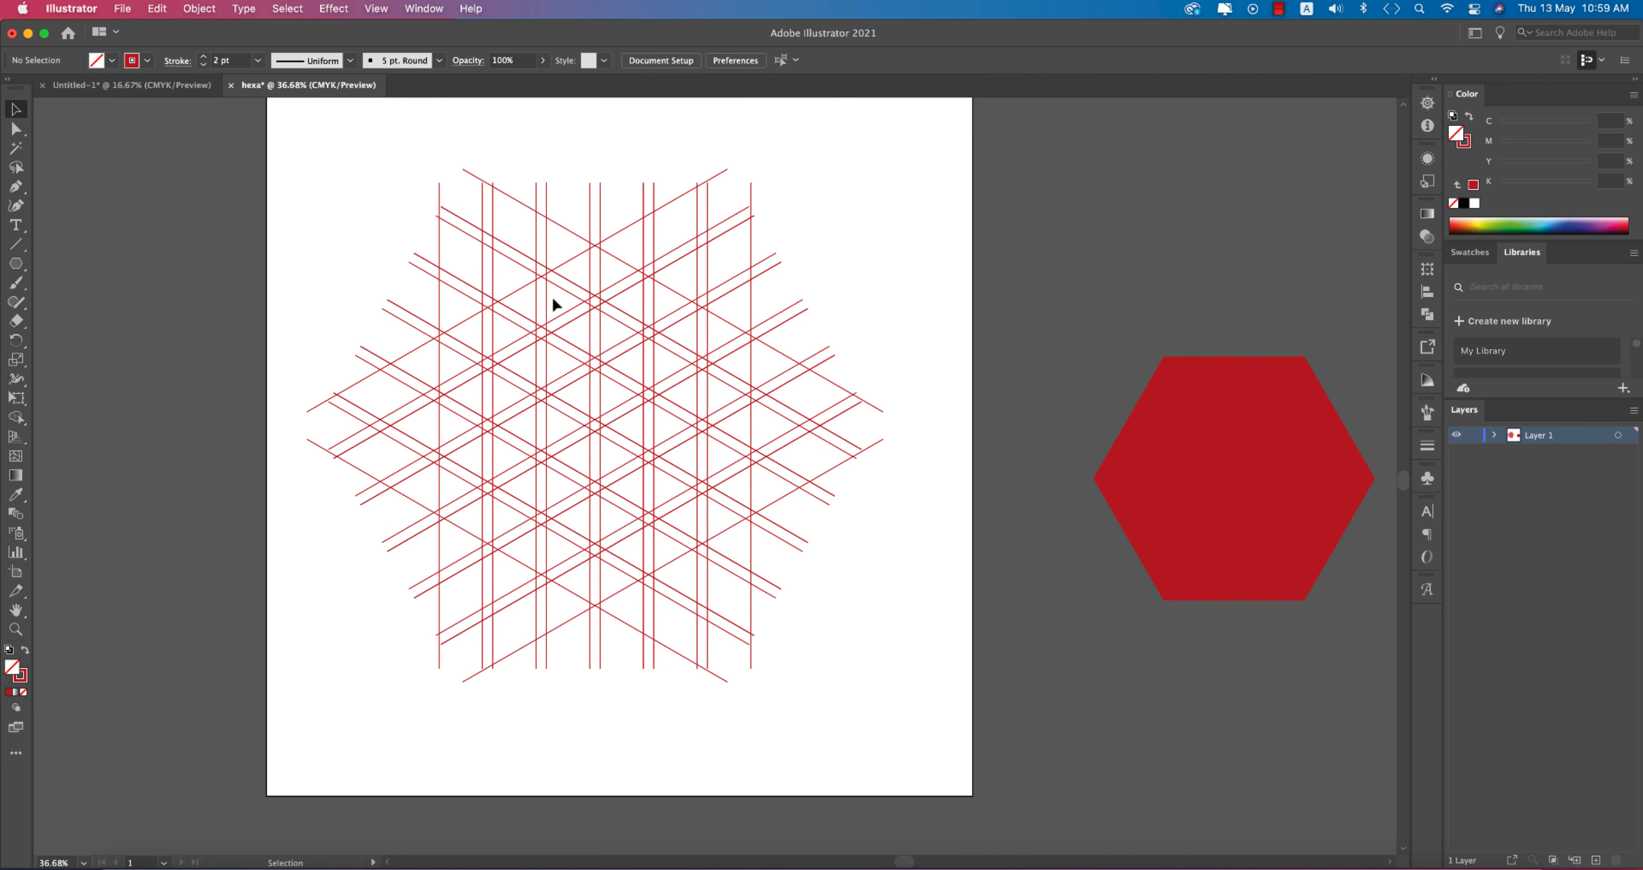
Step: Rotate the red hexagon point-up and fit it over the line grid, scaled to about 882 × 1018 px
left_click_drag(1244, 528, 1044, 507)
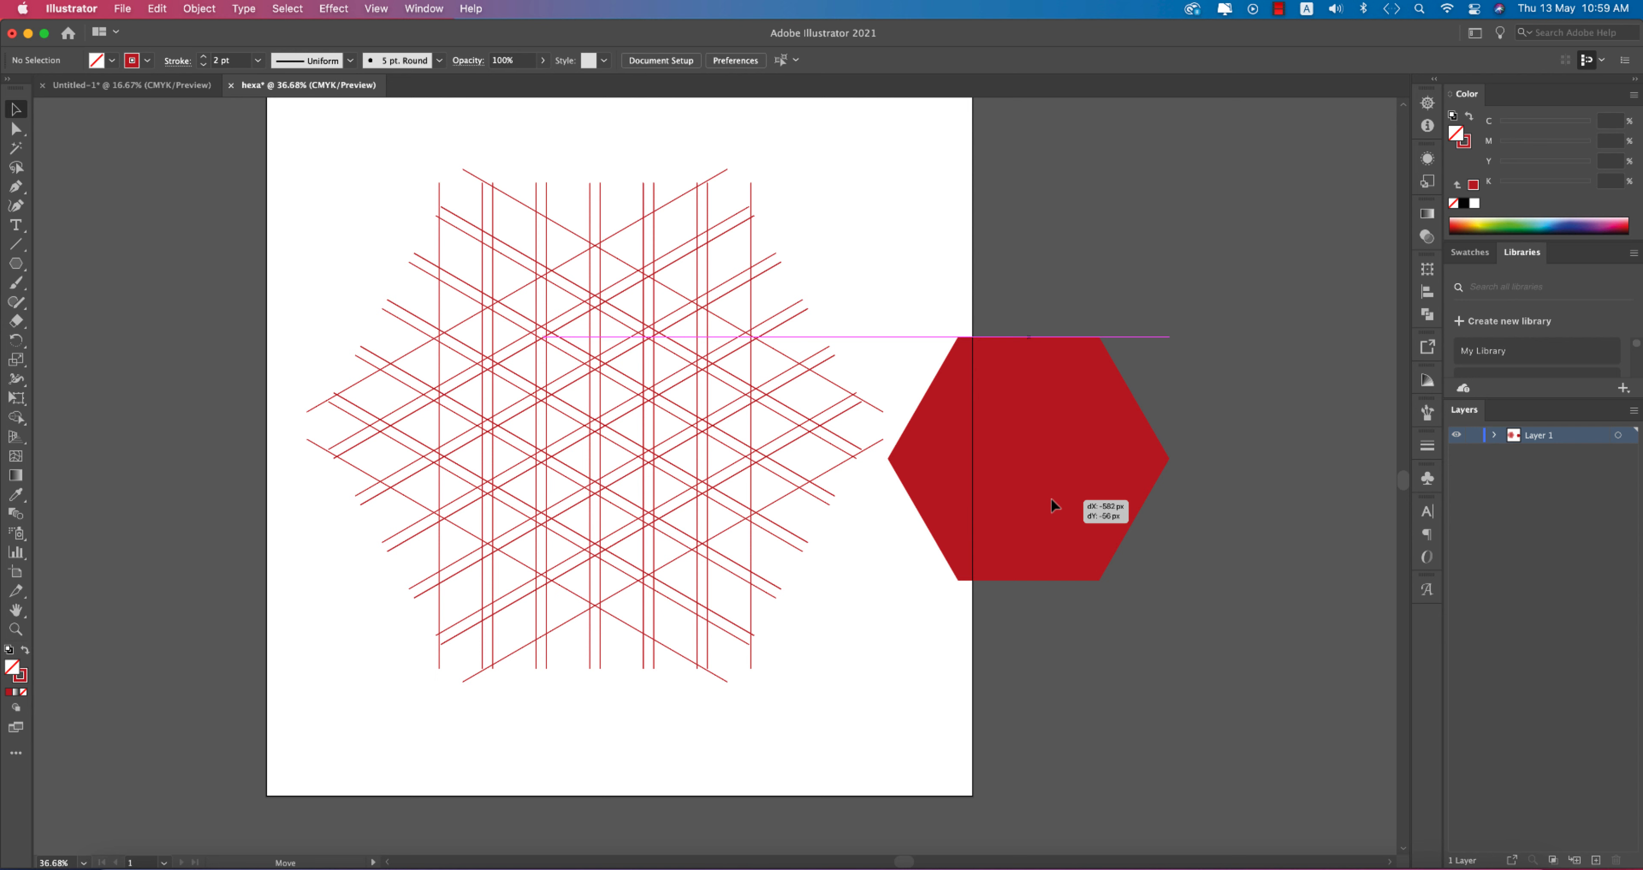
left_click_drag(1181, 463, 1125, 605)
key("super+z")
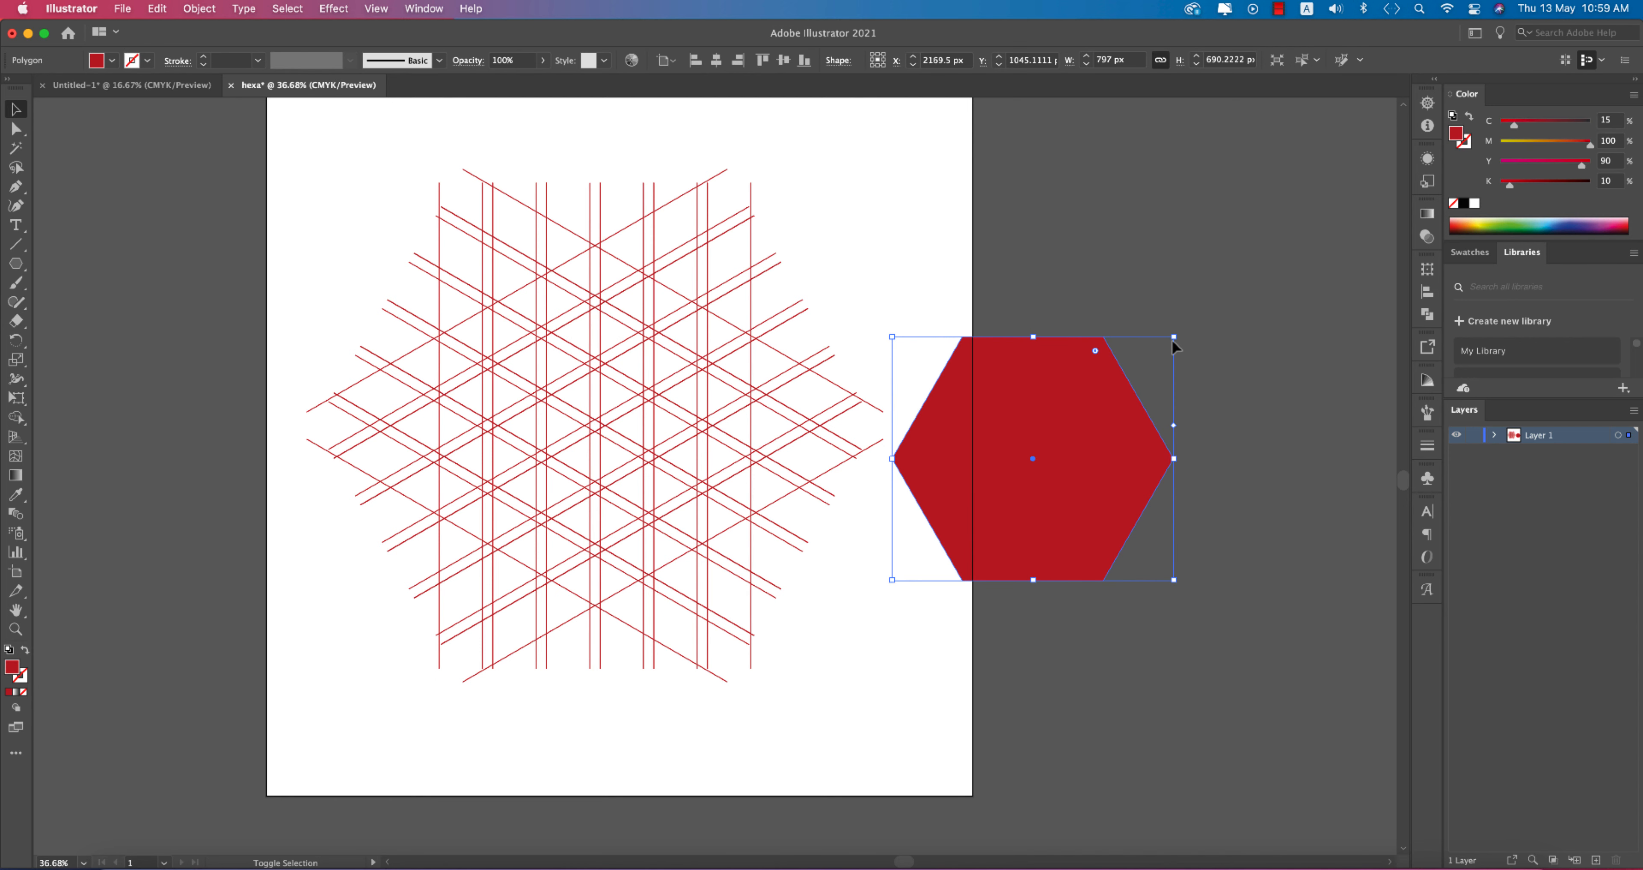
left_click_drag(1179, 332, 1204, 559)
left_click_drag(1091, 475, 659, 393)
left_click(600, 556)
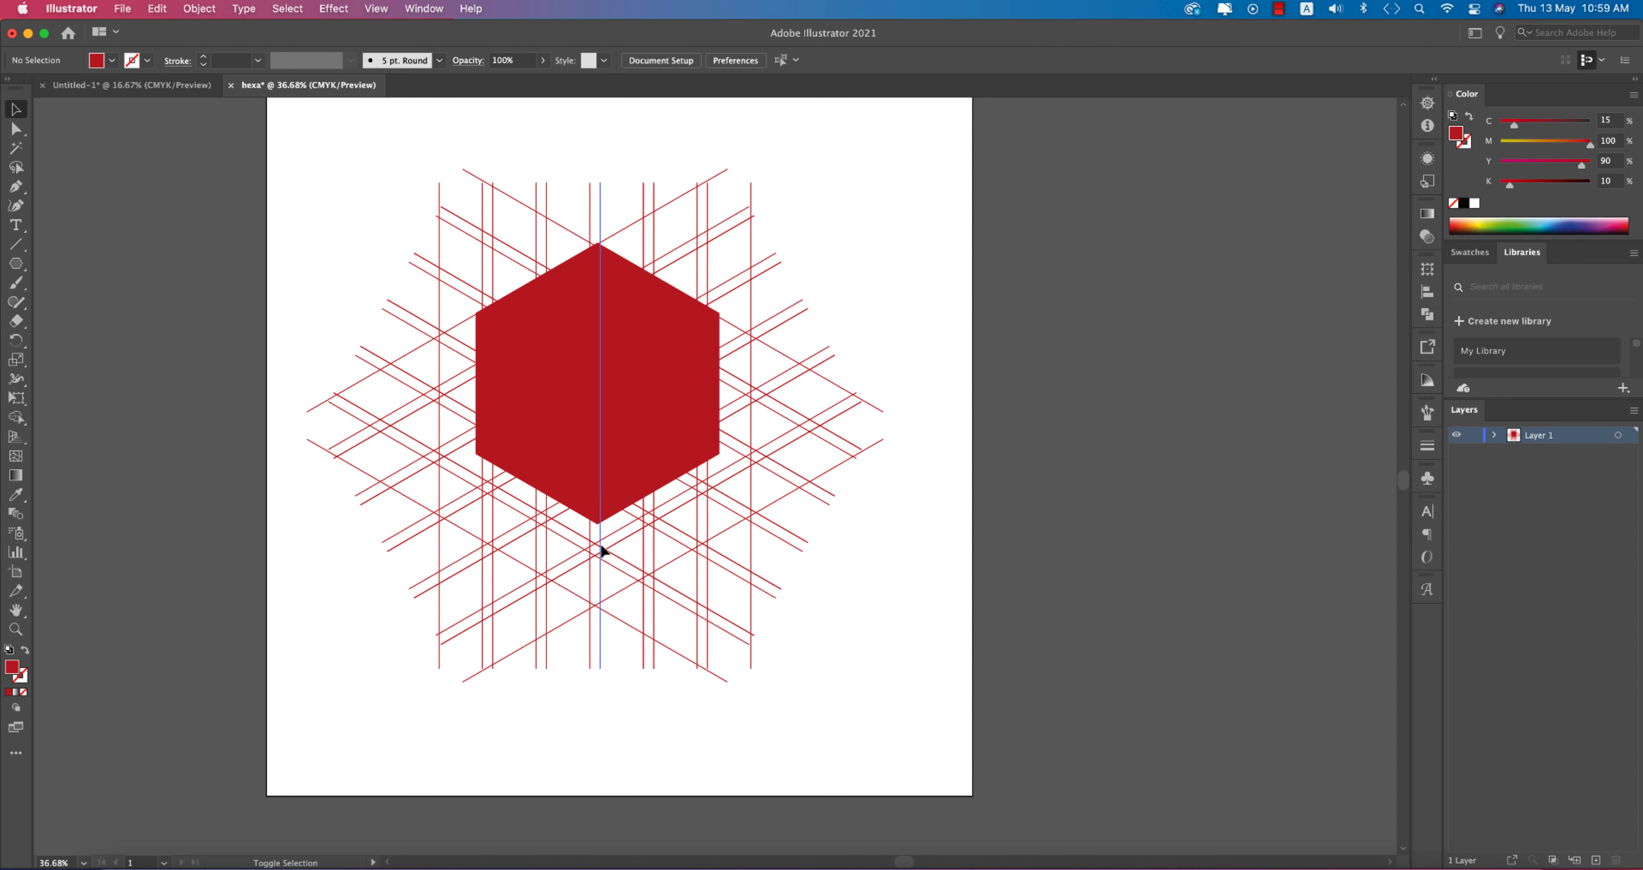
left_click(600, 522)
left_click_drag(600, 521, 602, 602)
Step: Move the red hexagon off the line grid and delete it
left_click_drag(632, 481, 279, 507)
left_click(1115, 604)
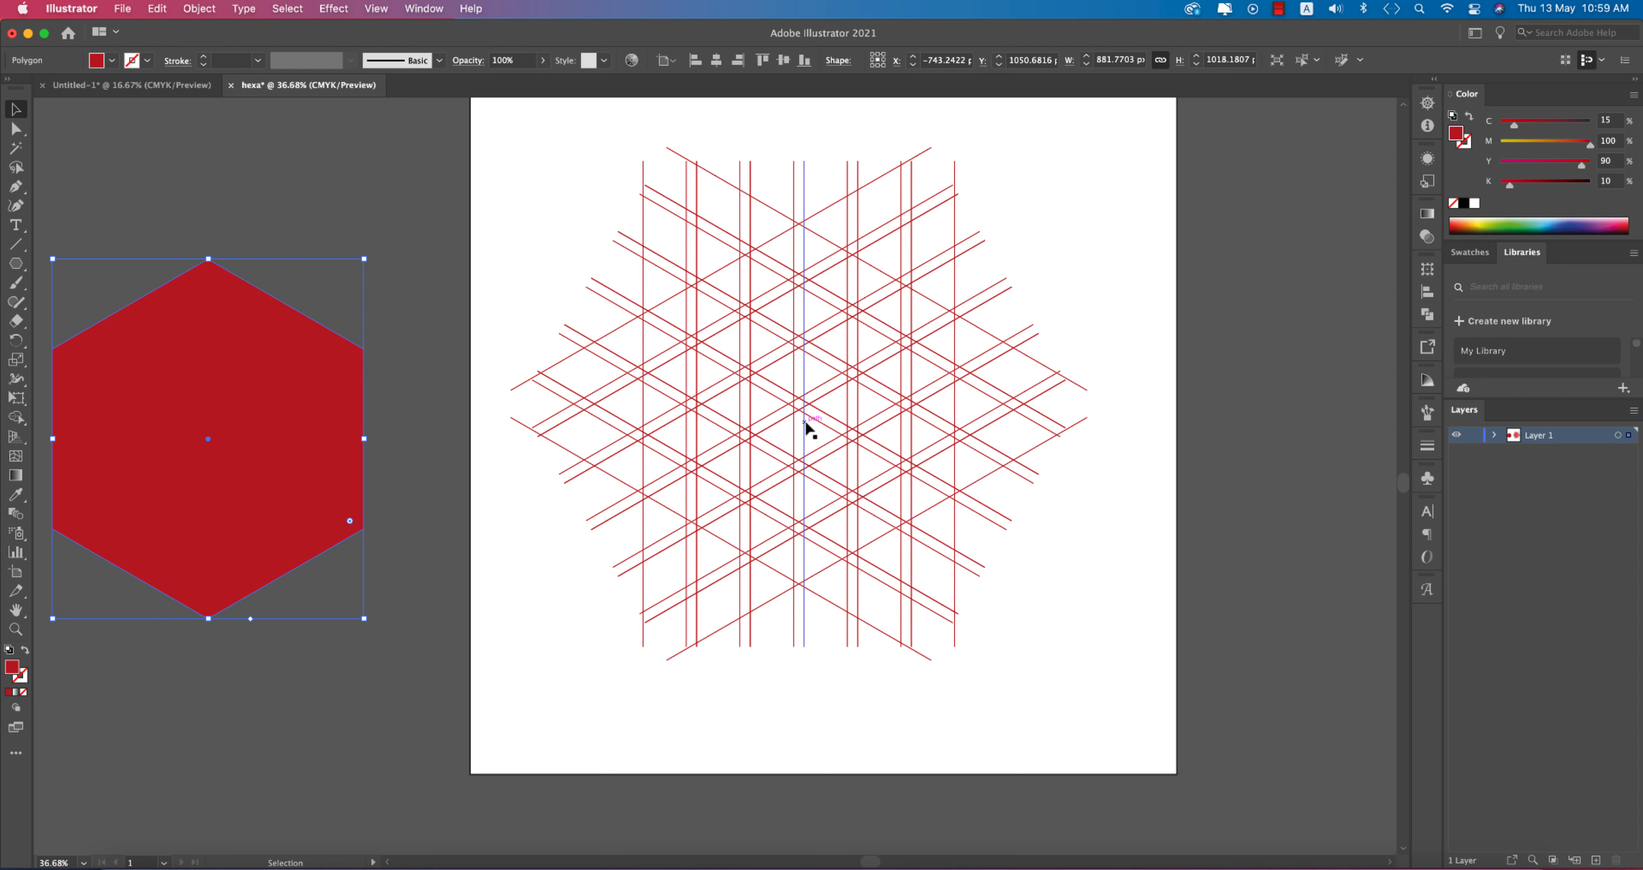
key("Delete")
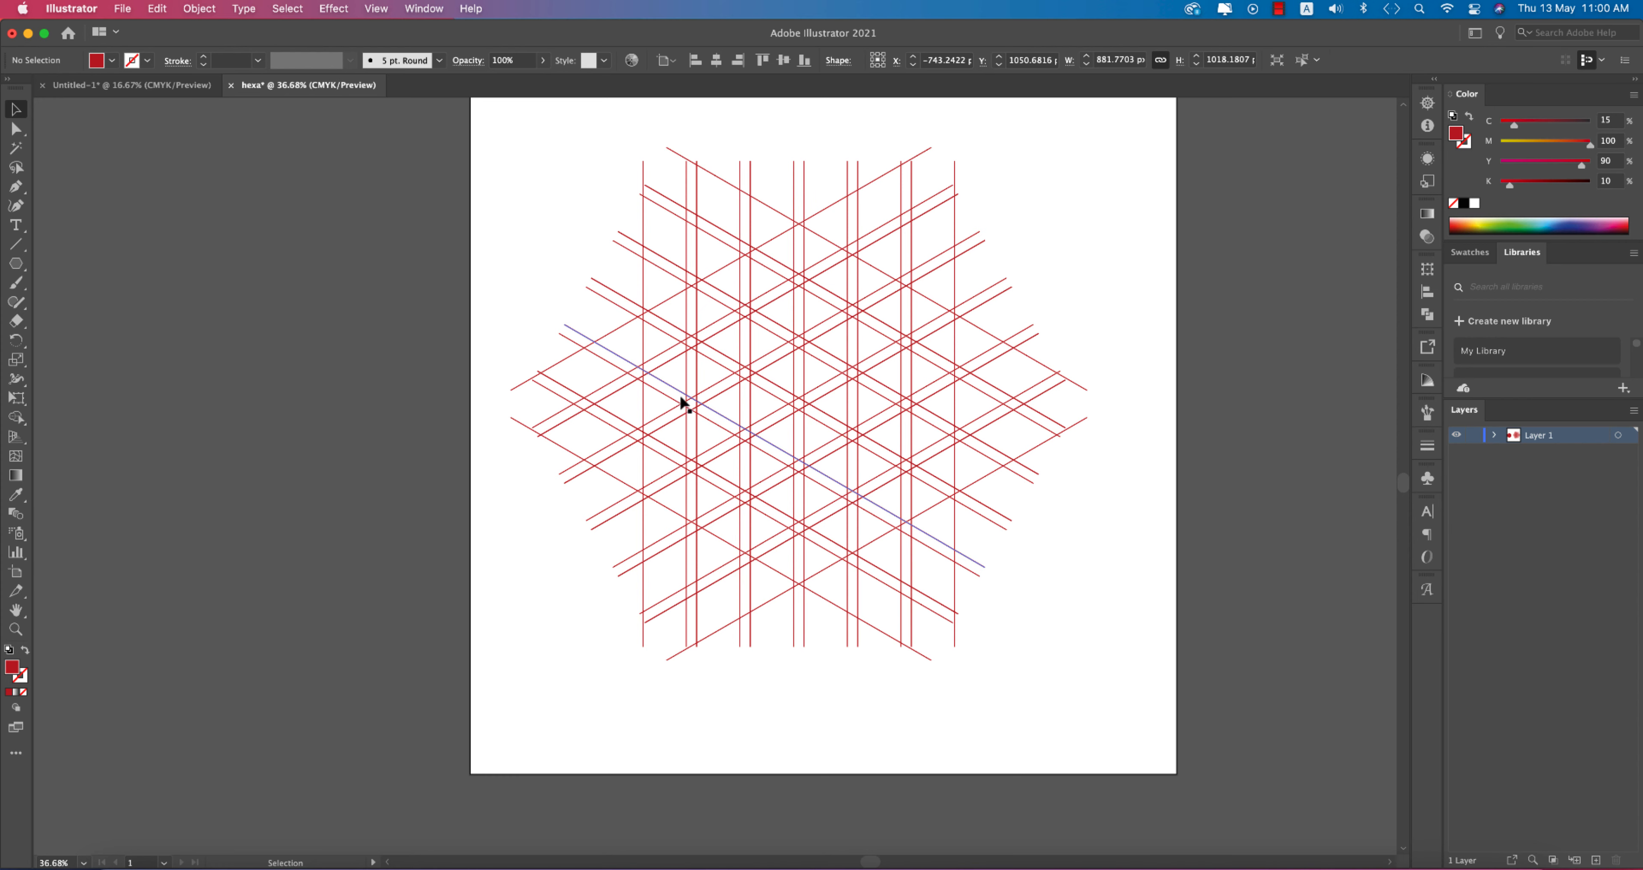
Step: Select the whole line grid for Shape Builder and set its fill to dark blue (C 100, M 100)
left_click_drag(549, 229, 1123, 683)
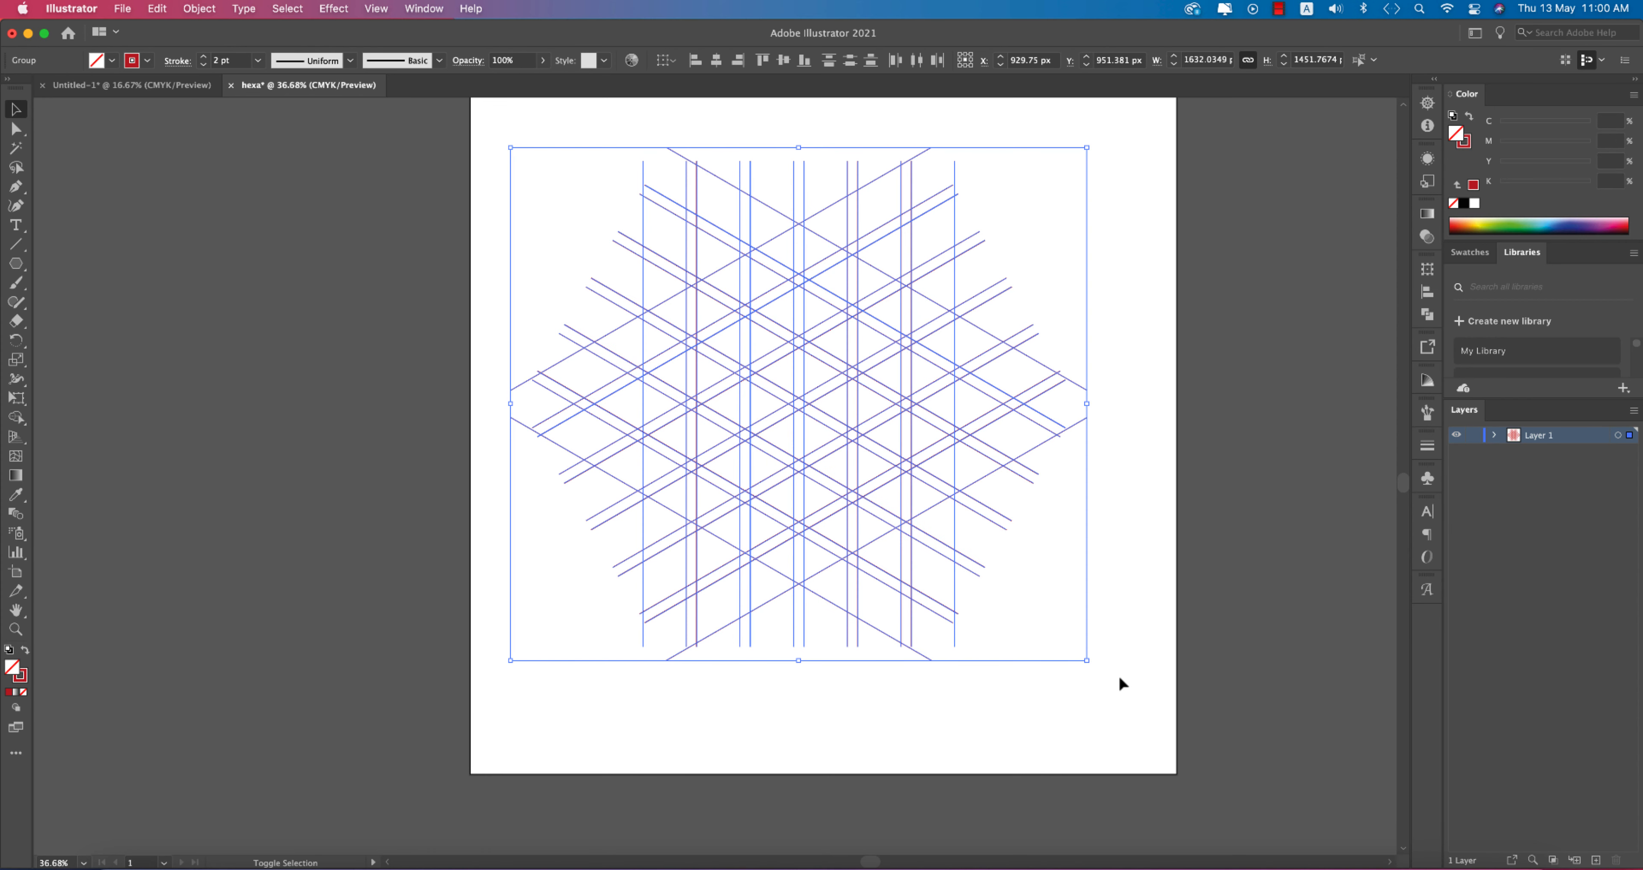
key("shift+m")
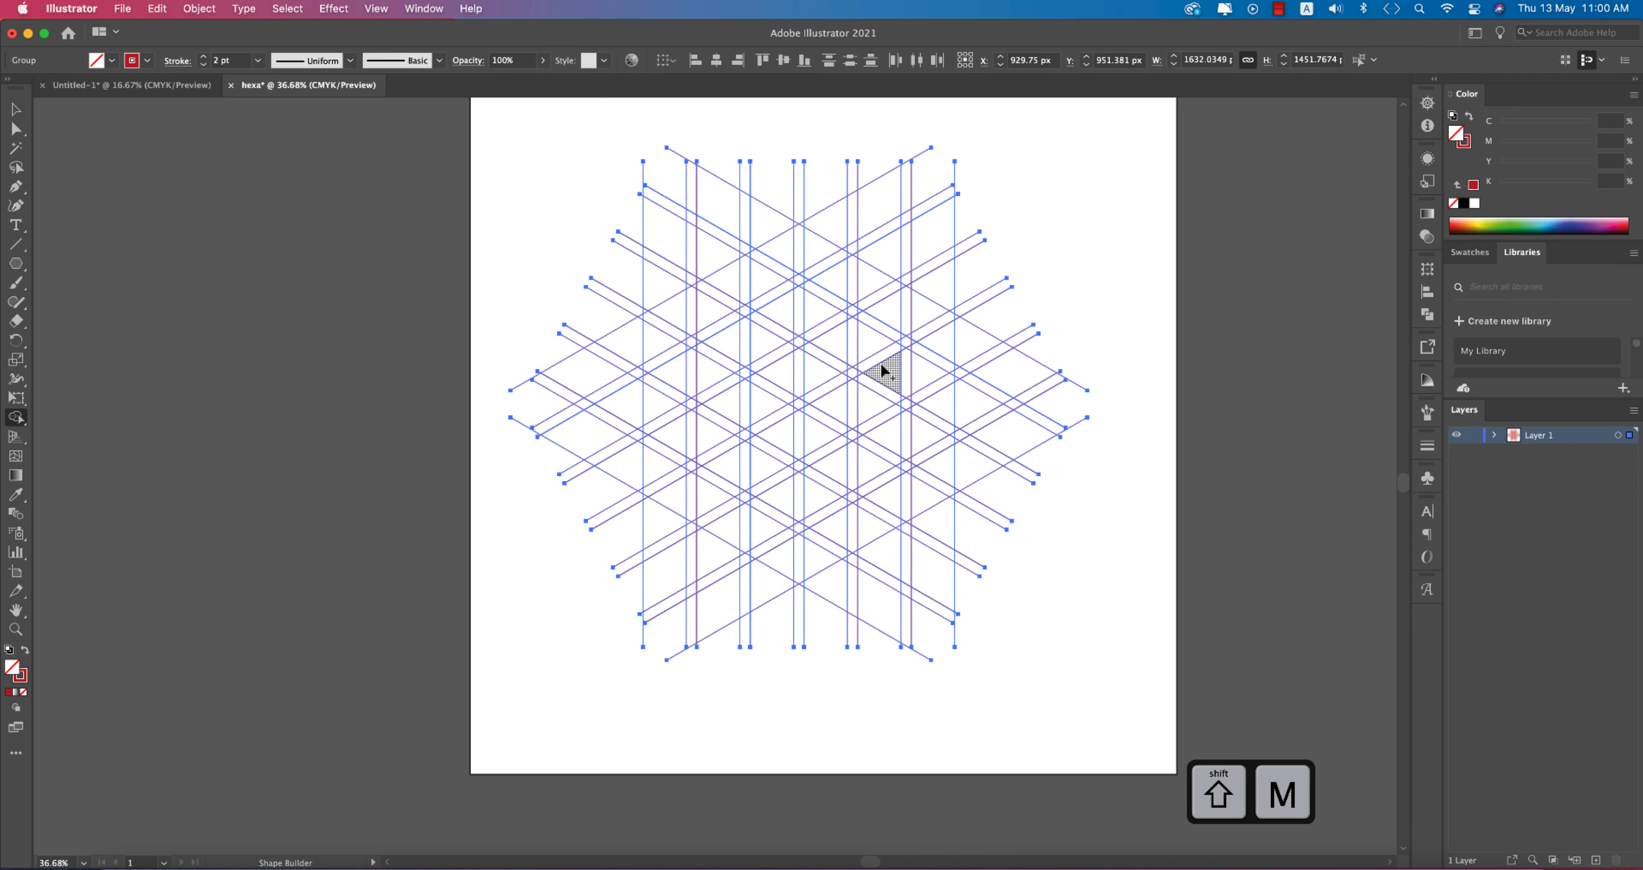
left_click_drag(789, 260, 650, 337)
key("super+z")
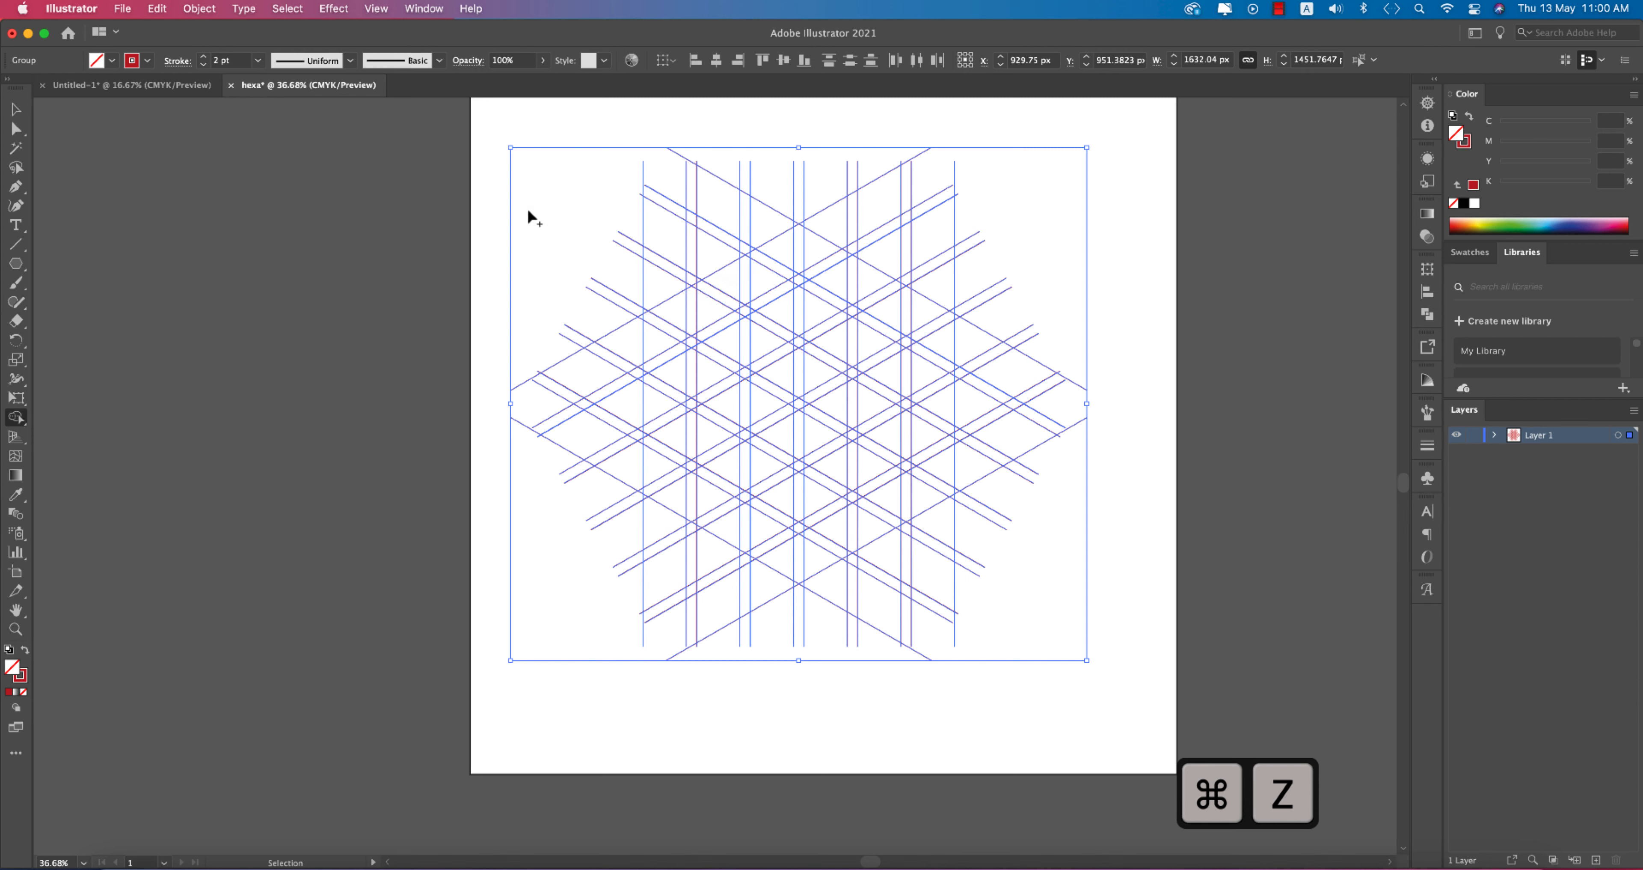
left_click(112, 62)
left_click(103, 89)
Step: Merge grid cells with Shape Builder into a C-shaped left band and a D-shaped right band, separated by the narrow central gap
left_click(786, 255)
mouse_move(777, 249)
left_mouse_down()
mouse_move(678, 323)
mouse_move(699, 312)
mouse_move(671, 415)
left_mouse_up()
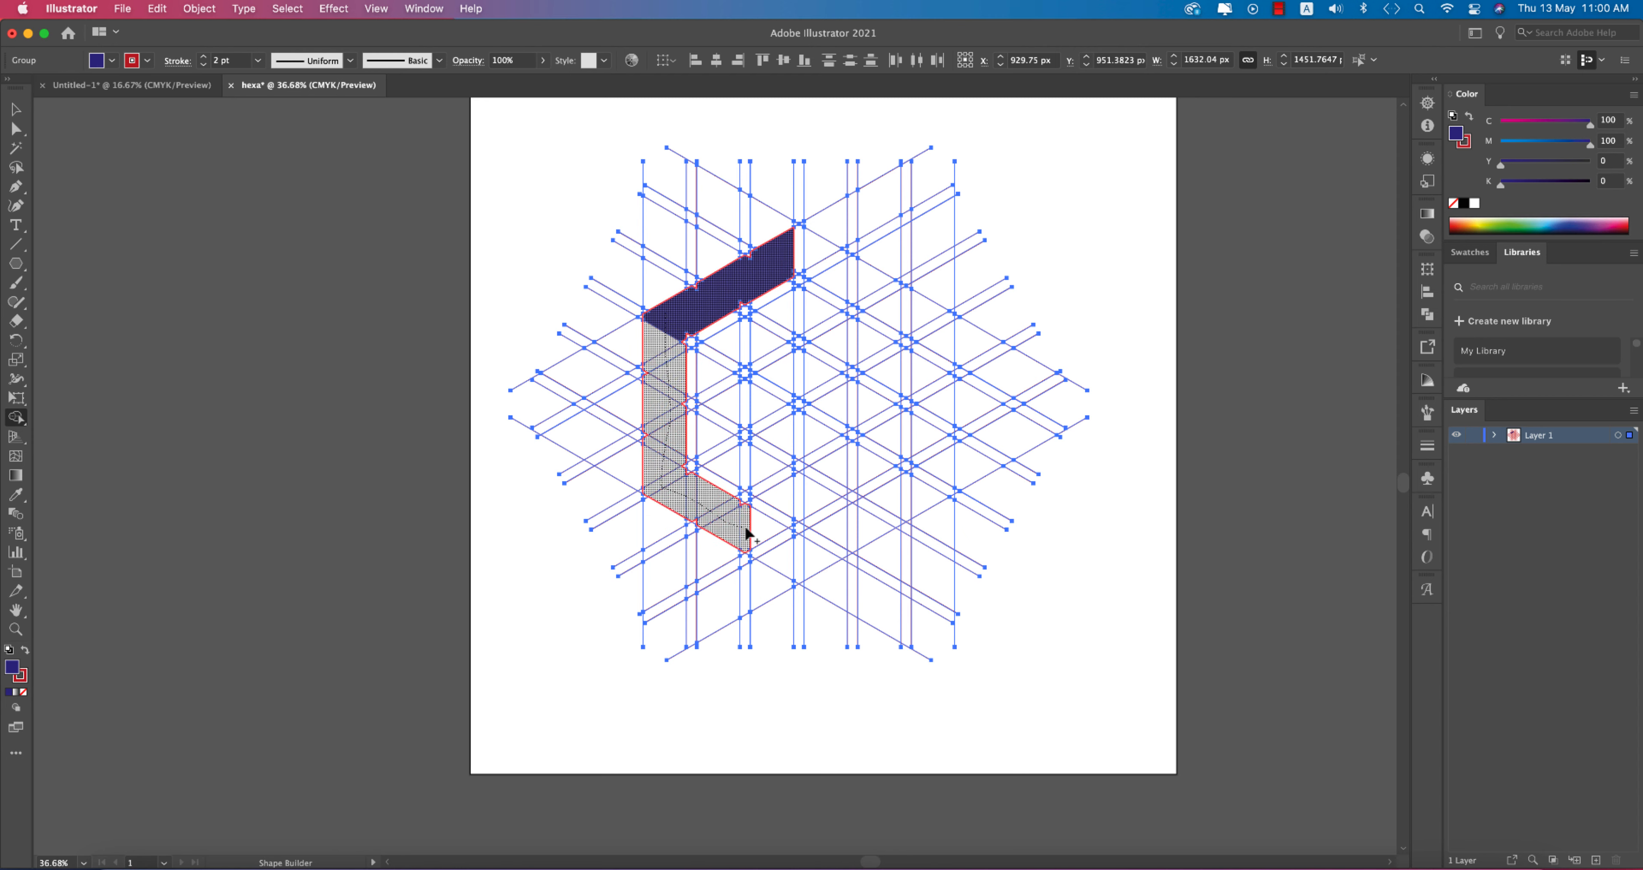
left_click_drag(777, 501, 778, 503)
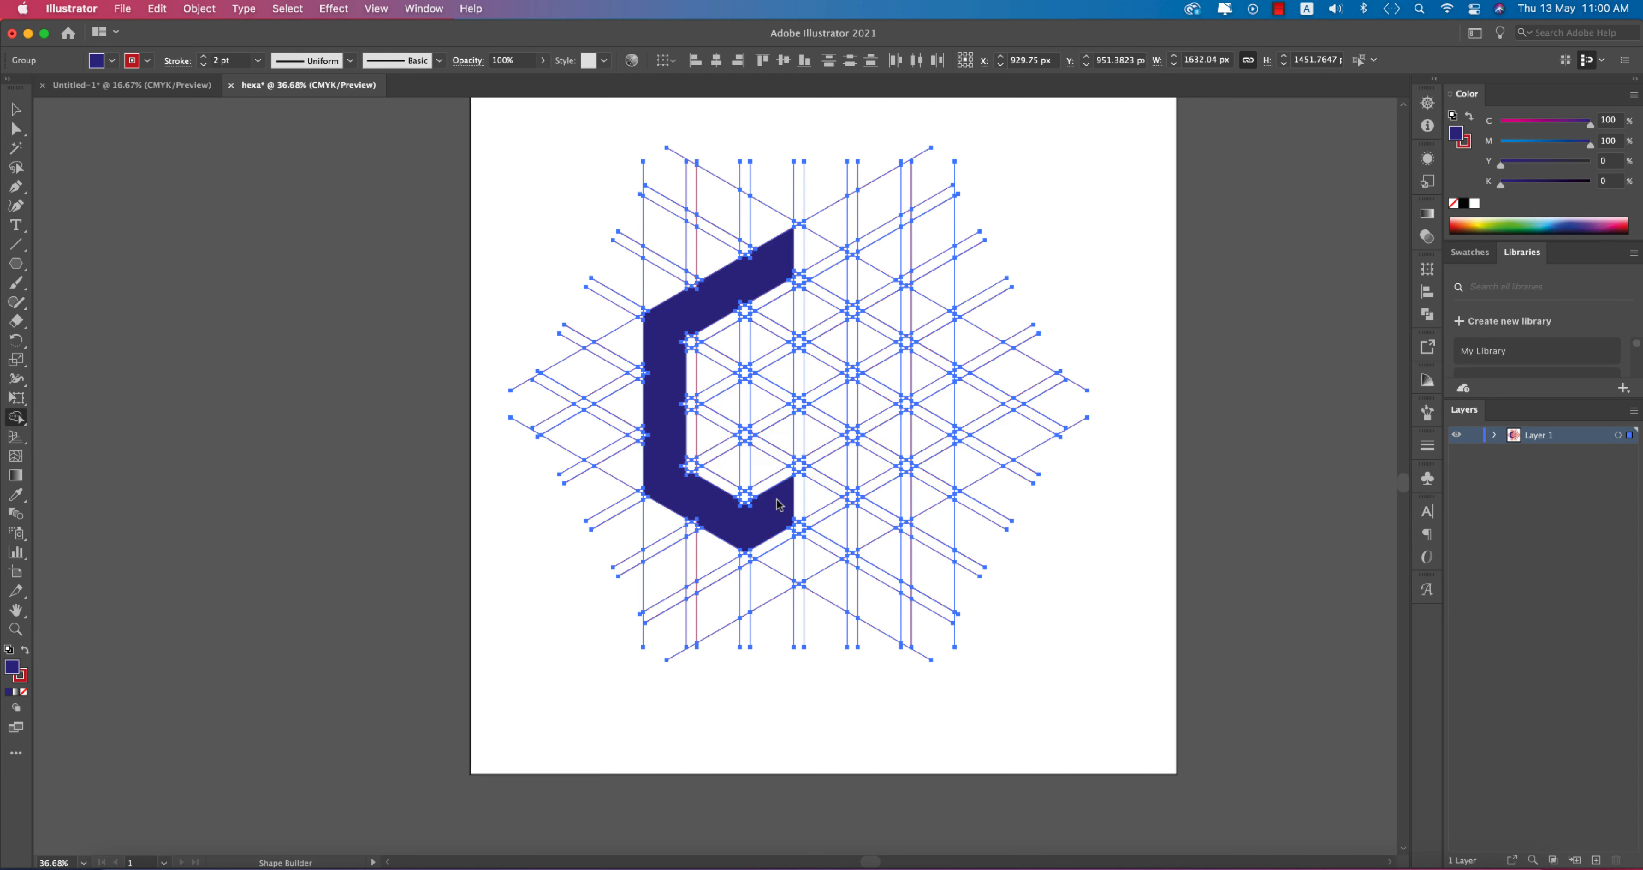
key("super+z")
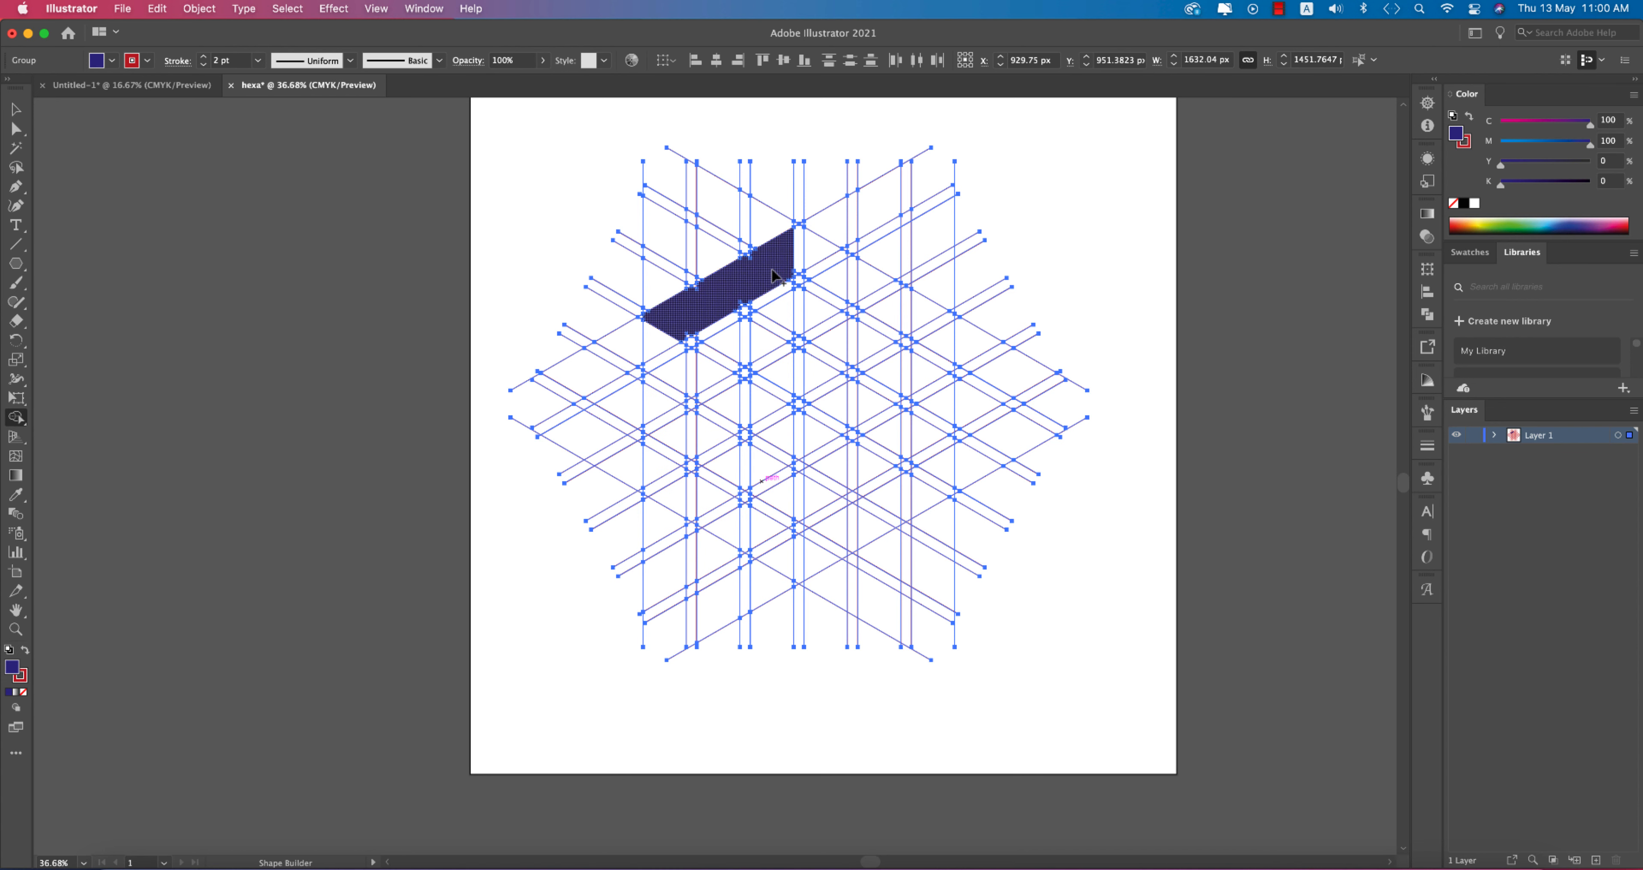
mouse_move(770, 547)
left_mouse_down()
mouse_move(663, 478)
mouse_move(671, 338)
left_mouse_up()
mouse_move(816, 258)
left_mouse_down()
mouse_move(820, 557)
mouse_move(932, 485)
mouse_move(939, 443)
mouse_move(935, 325)
mouse_move(840, 282)
left_mouse_up()
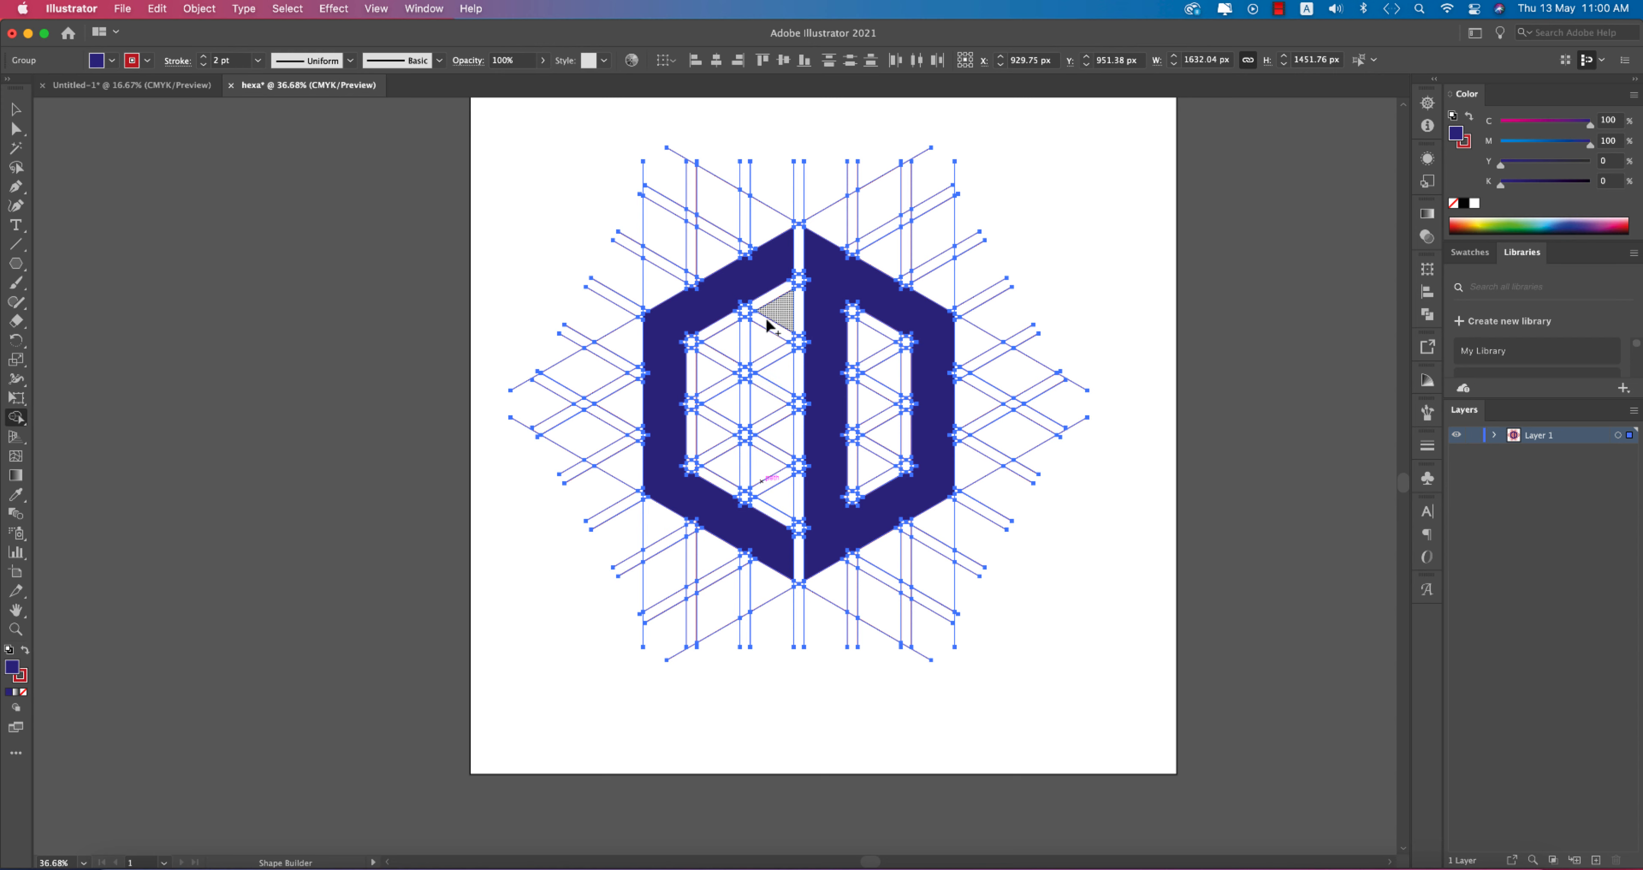
Step: Try merging the cells inside the left band into a vertical bar, and as an alternative into a bent inner band
left_click_drag(772, 326, 779, 500)
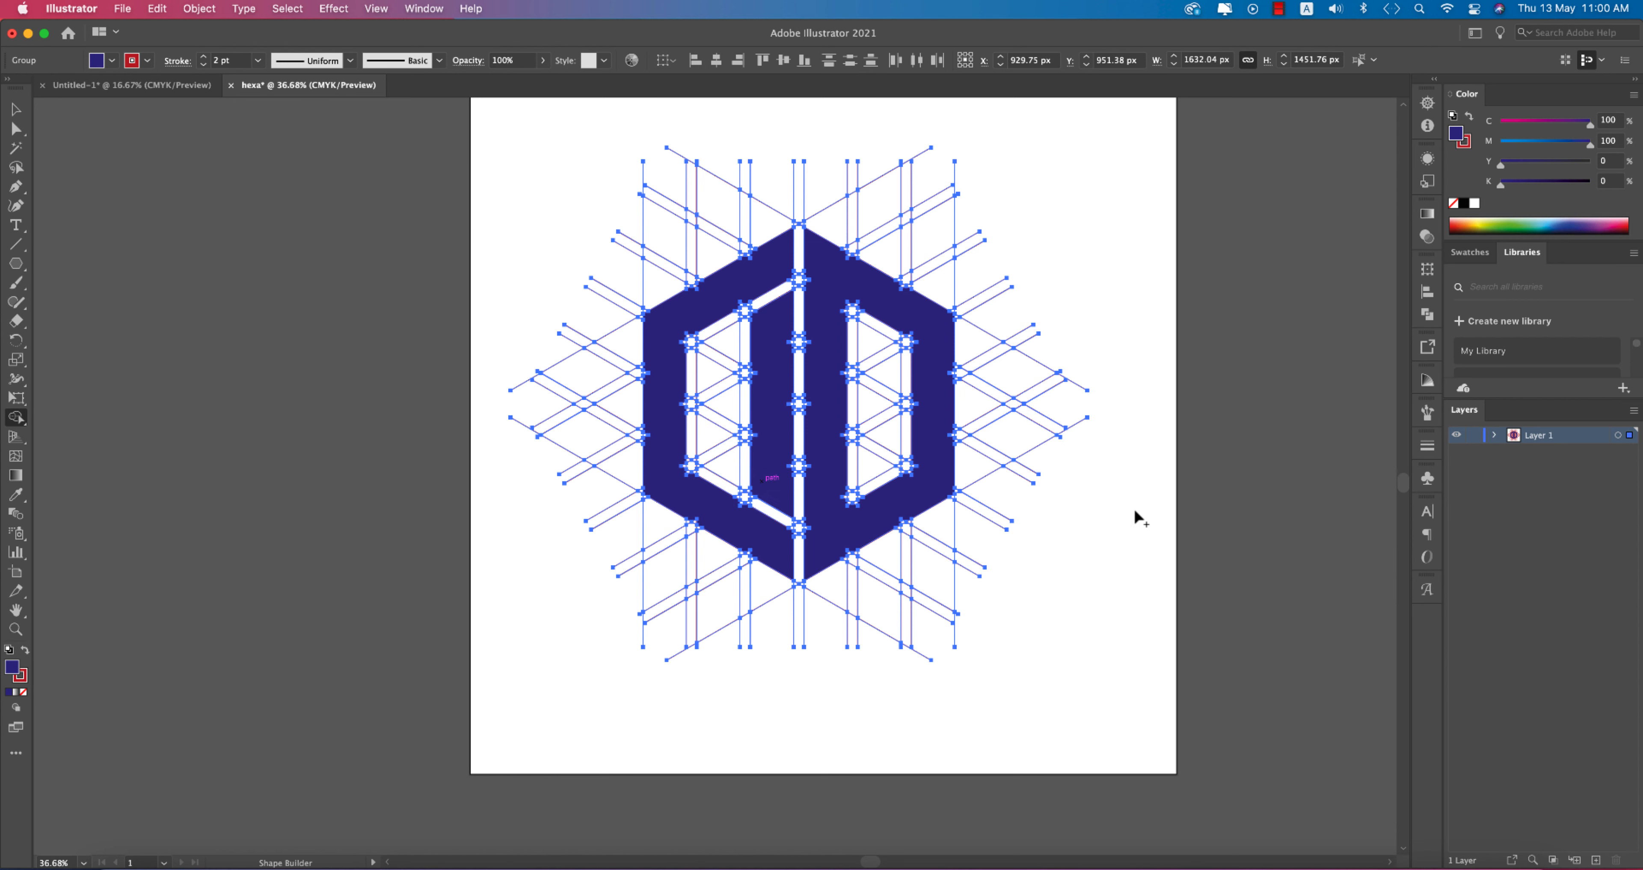
key("super+z")
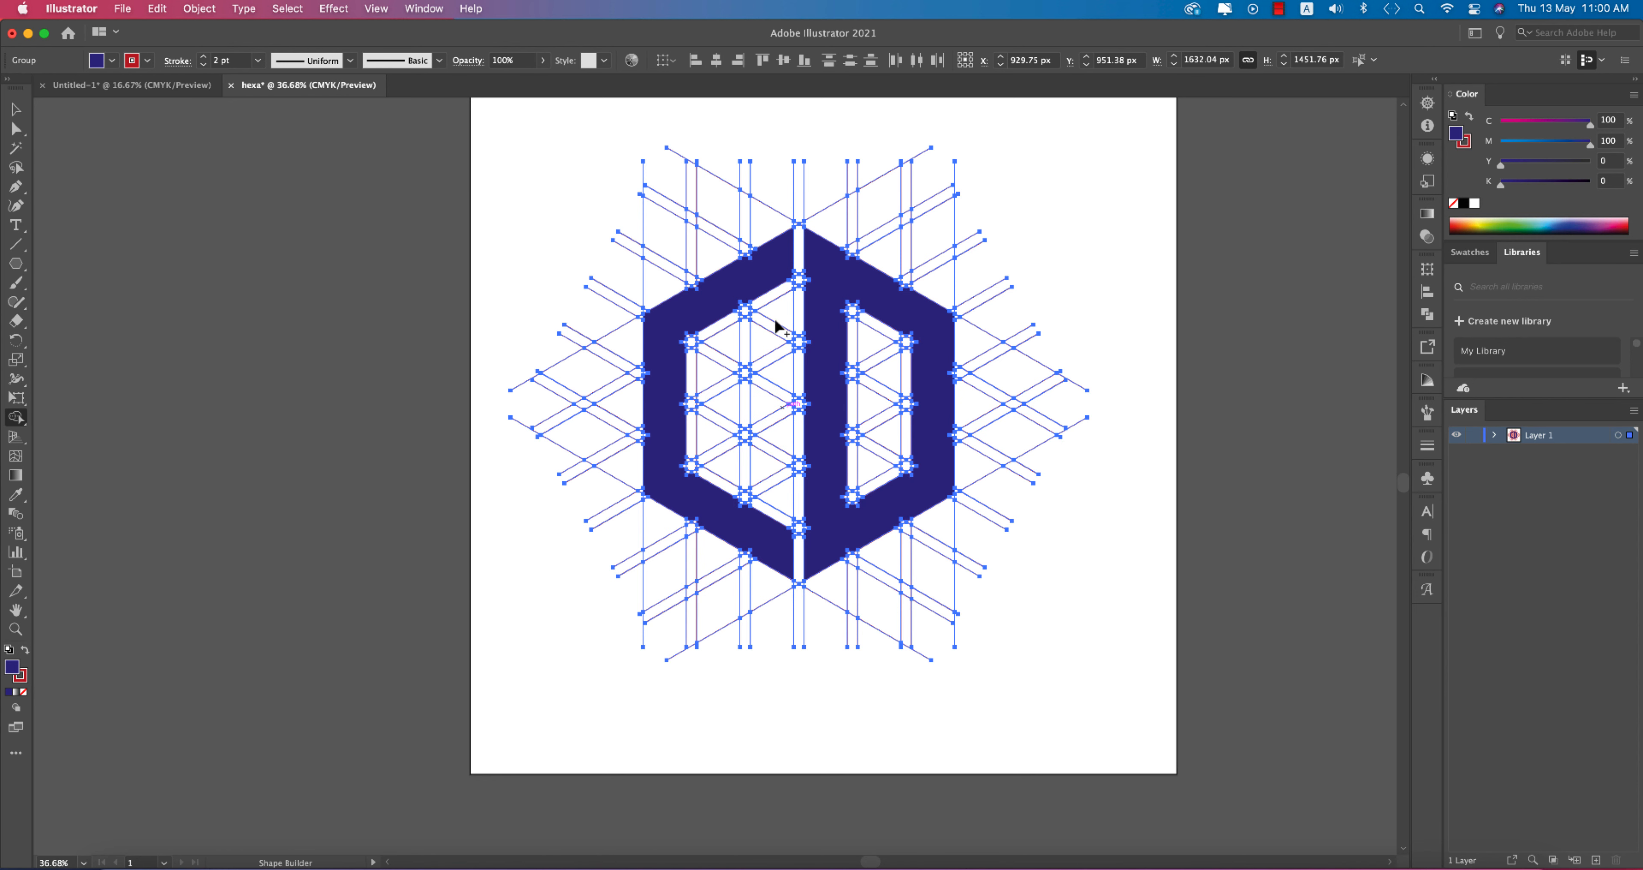
left_click_drag(776, 327, 727, 371)
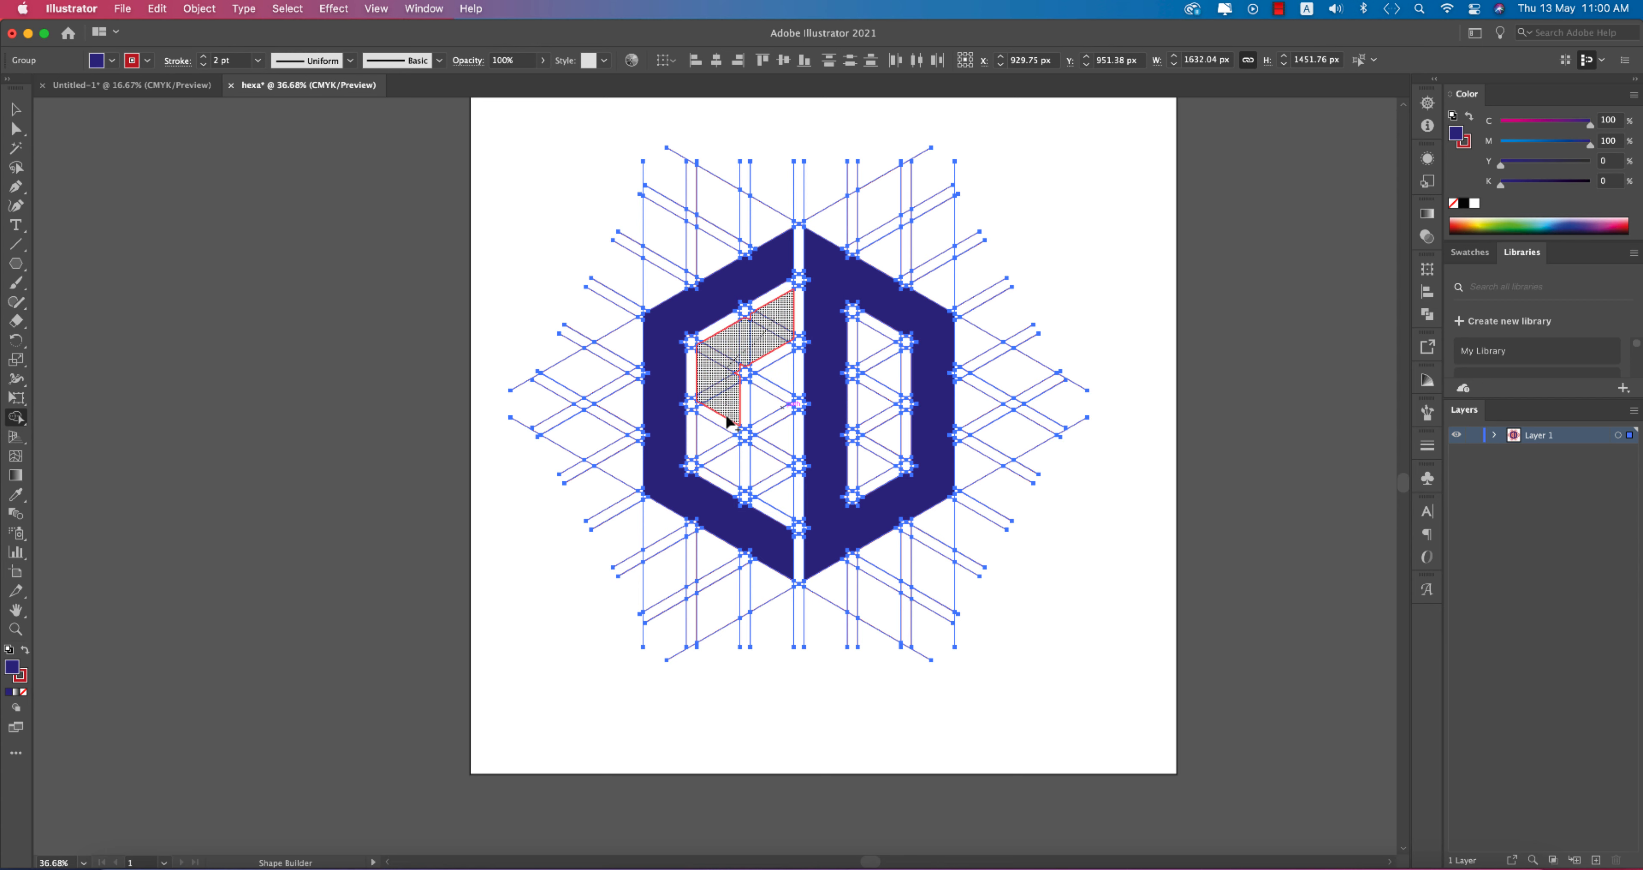
left_click_drag(728, 452, 729, 454)
key("super+z")
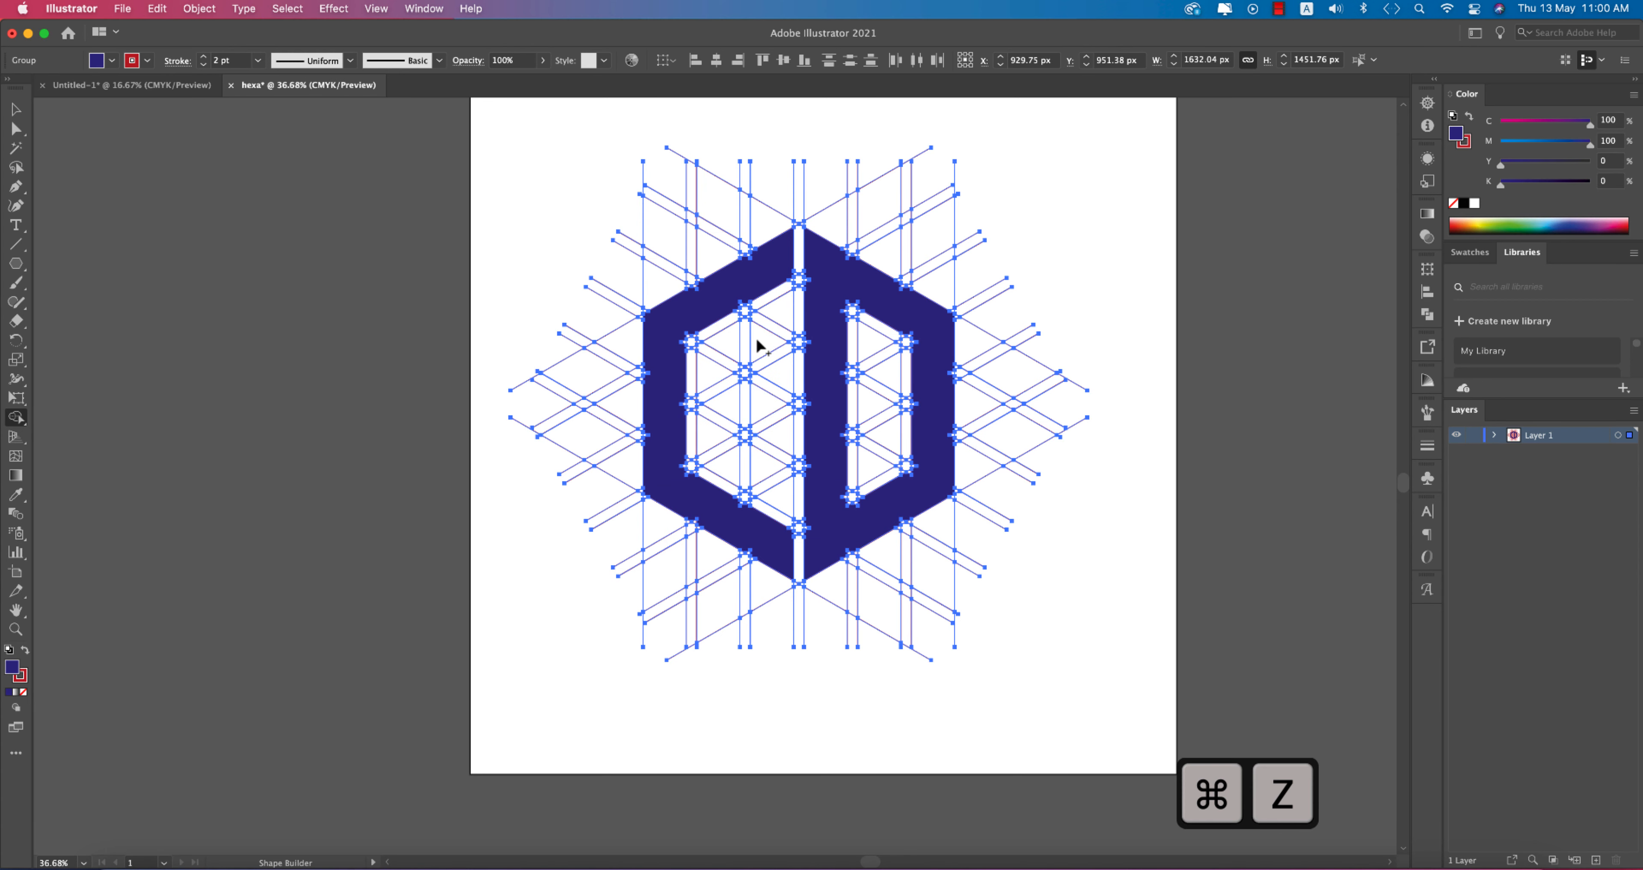
Step: Merge the cells inside the left band into an L-shaped band, undo the extra vertical bar beside it, and deselect everything
left_click_drag(723, 341, 726, 432)
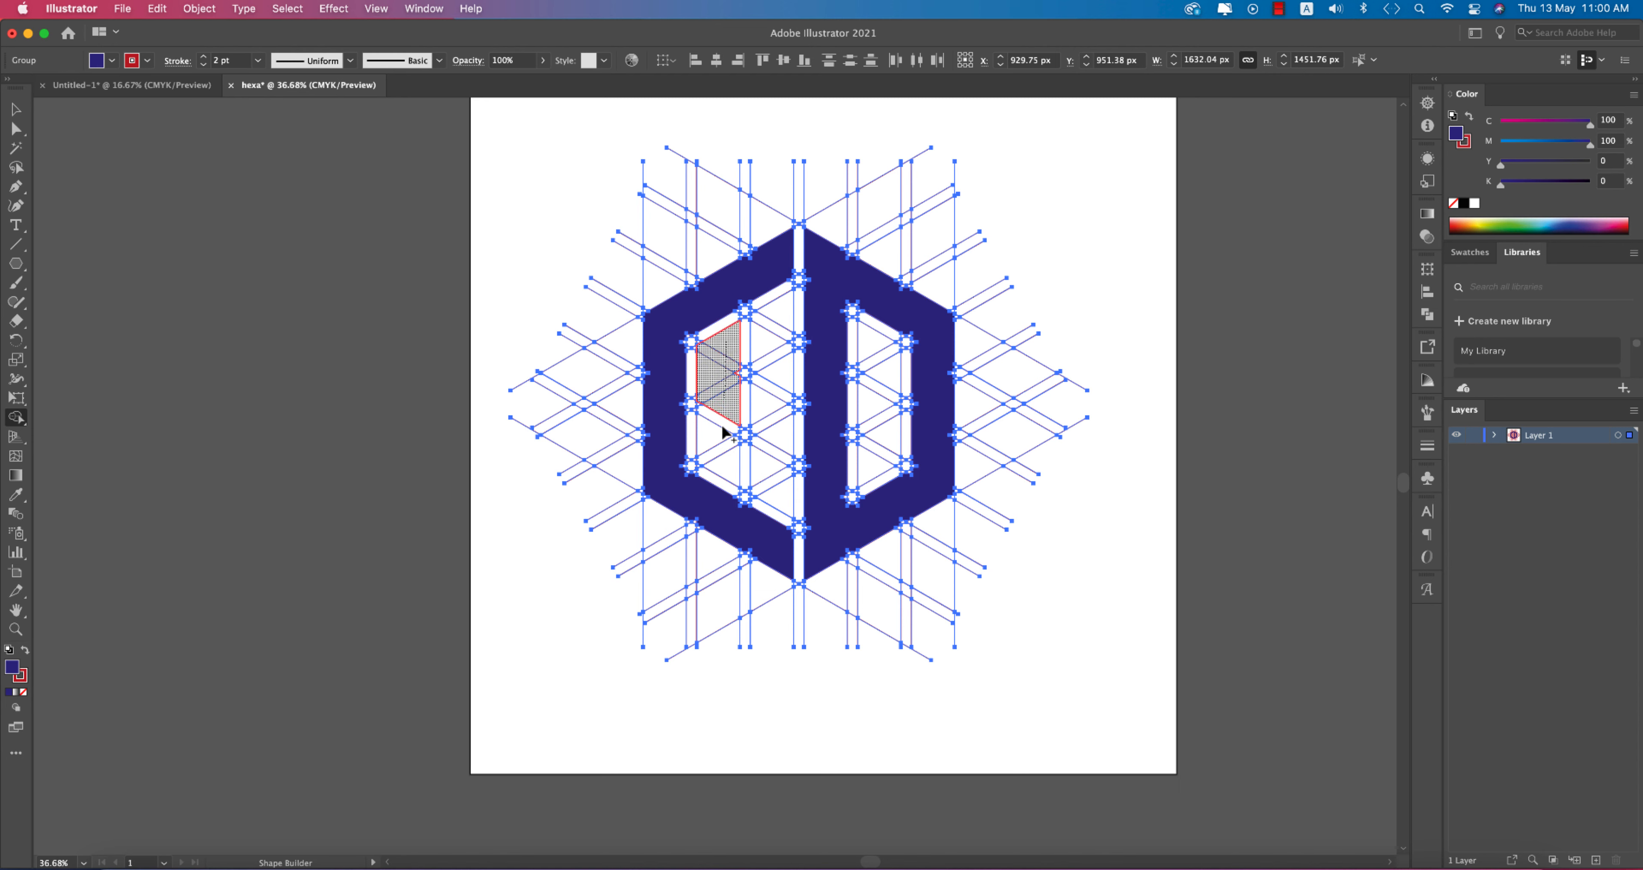
left_click_drag(783, 489, 786, 488)
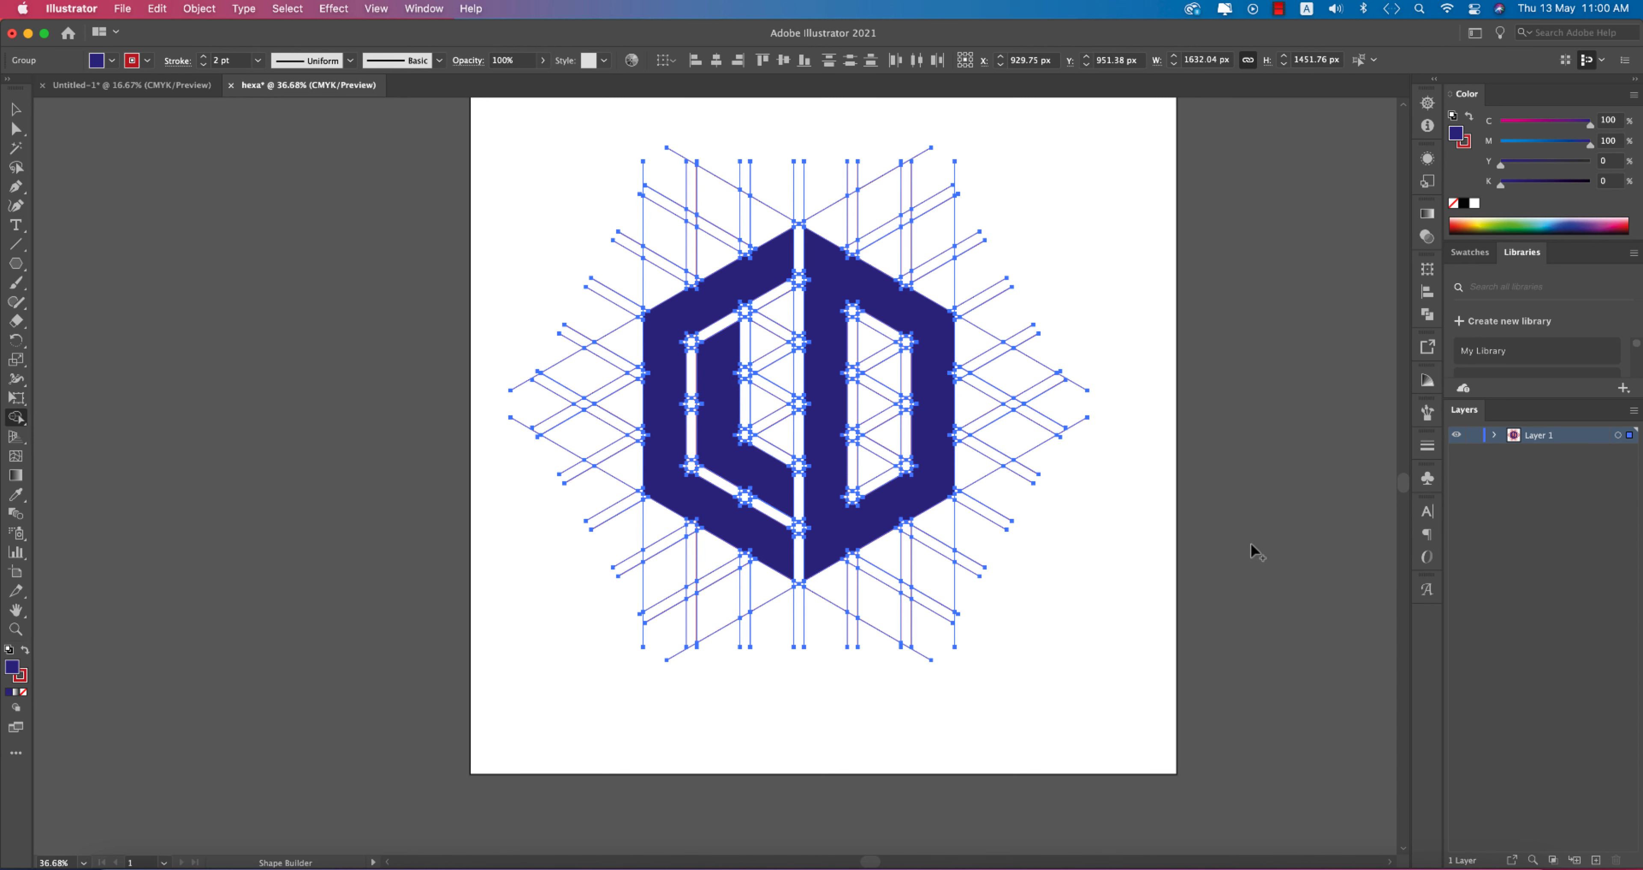
left_click_drag(778, 315, 778, 450)
key("super+z")
left_click(15, 110)
left_click(1013, 385)
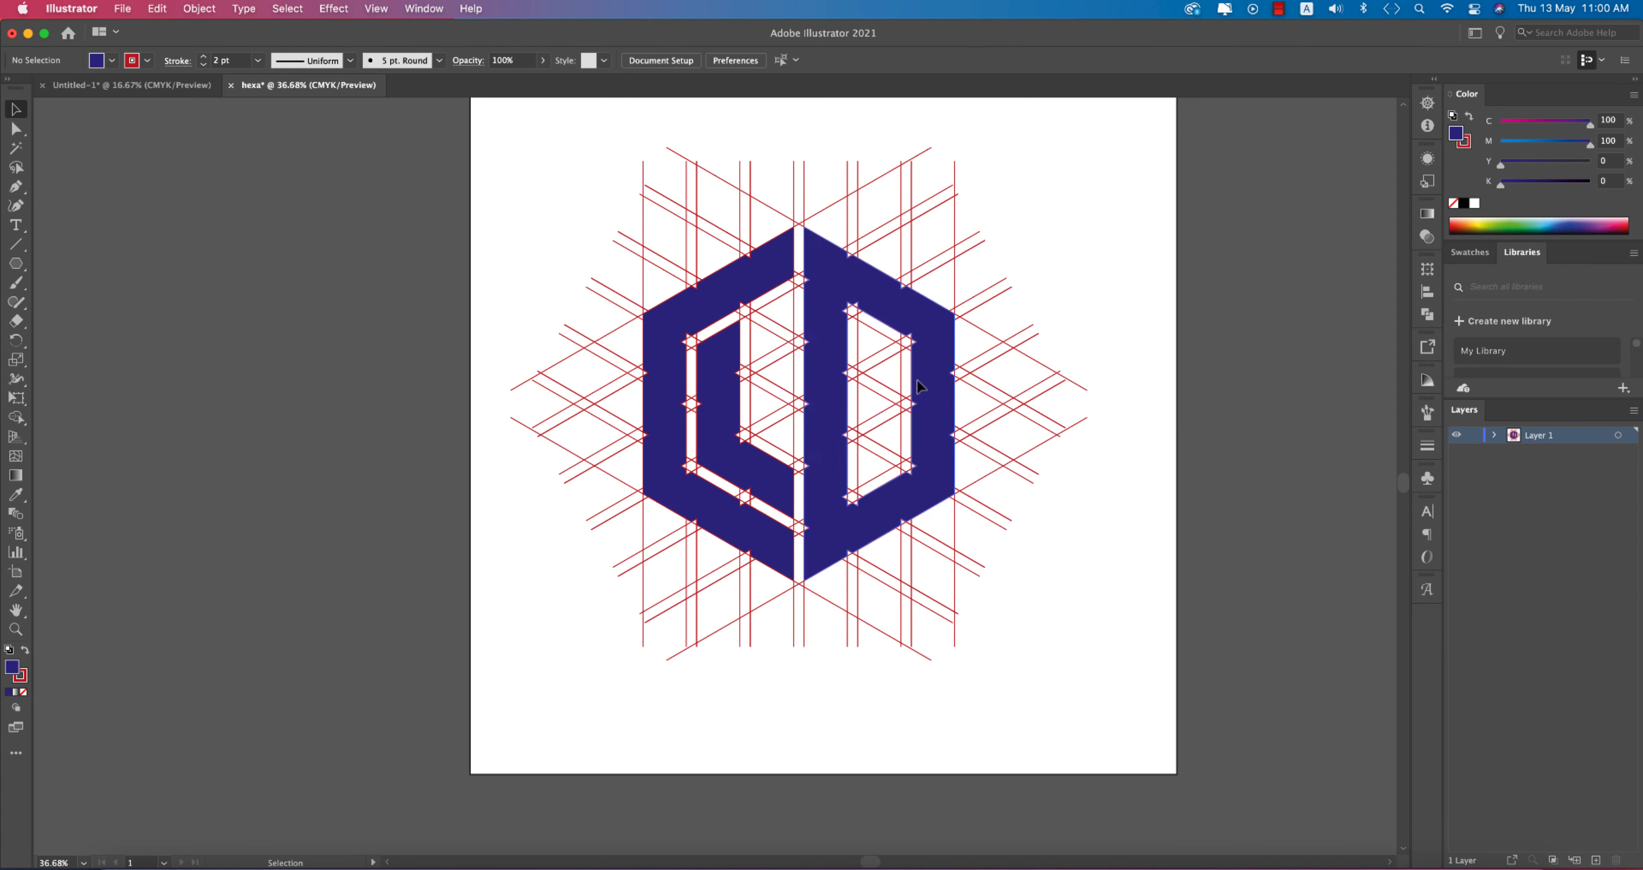
Step: Select all the artwork for Shape Builder and merge the small star-point notches into the upper inner edge of the C-shaped band
scroll(861, 378, "up", 3)
scroll(861, 377, "down", 2)
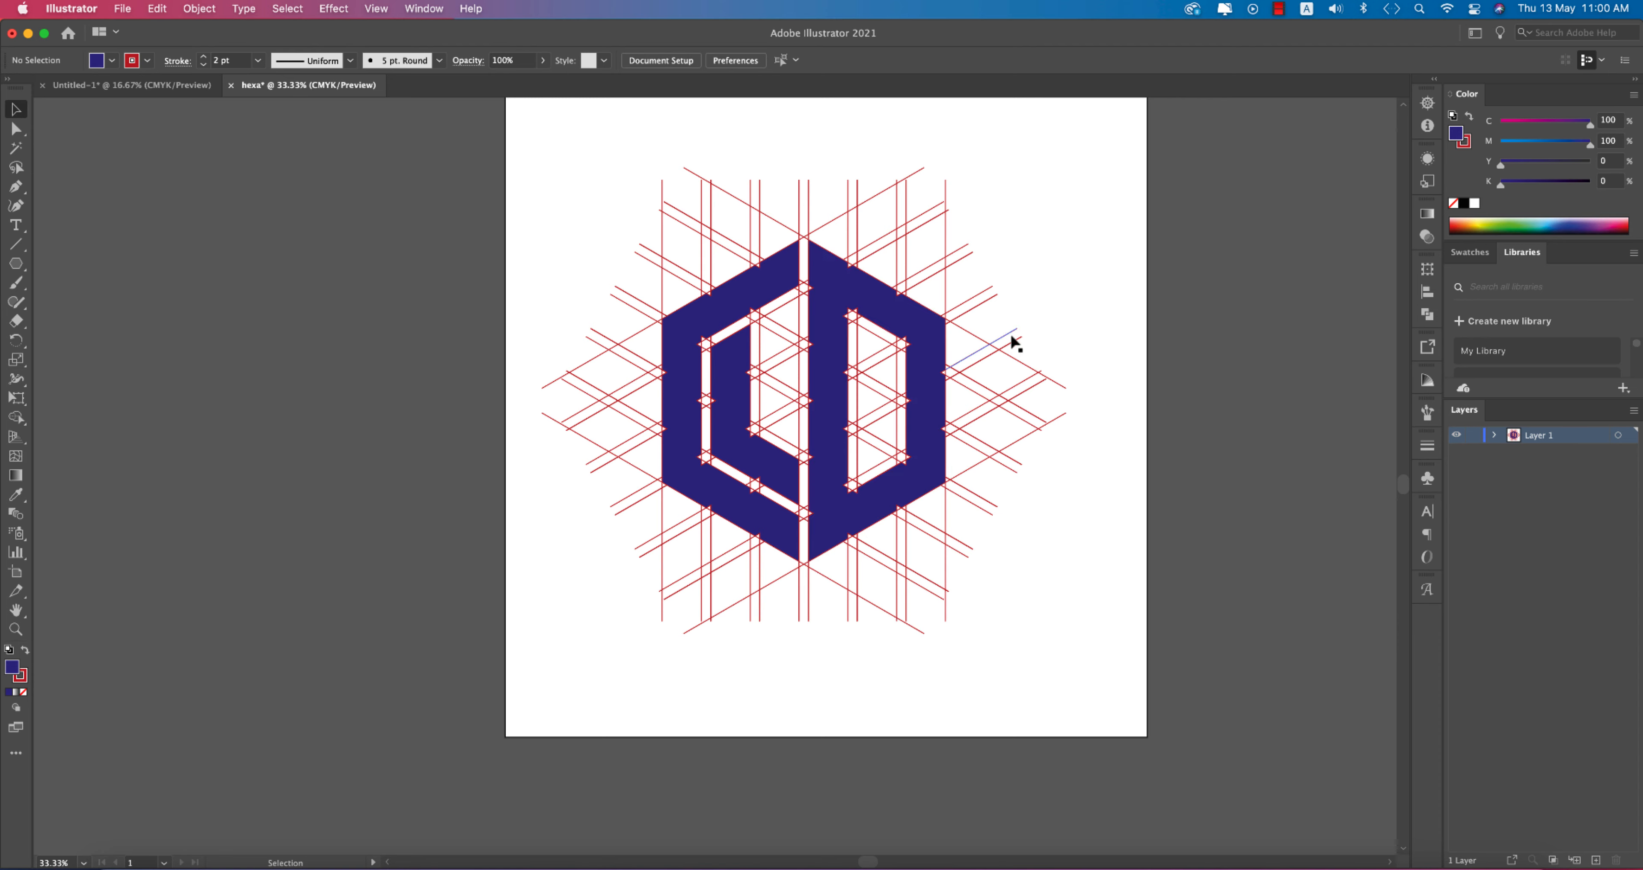
left_click_drag(509, 217, 1040, 703)
key("shift+m")
scroll(745, 287, "up", 4)
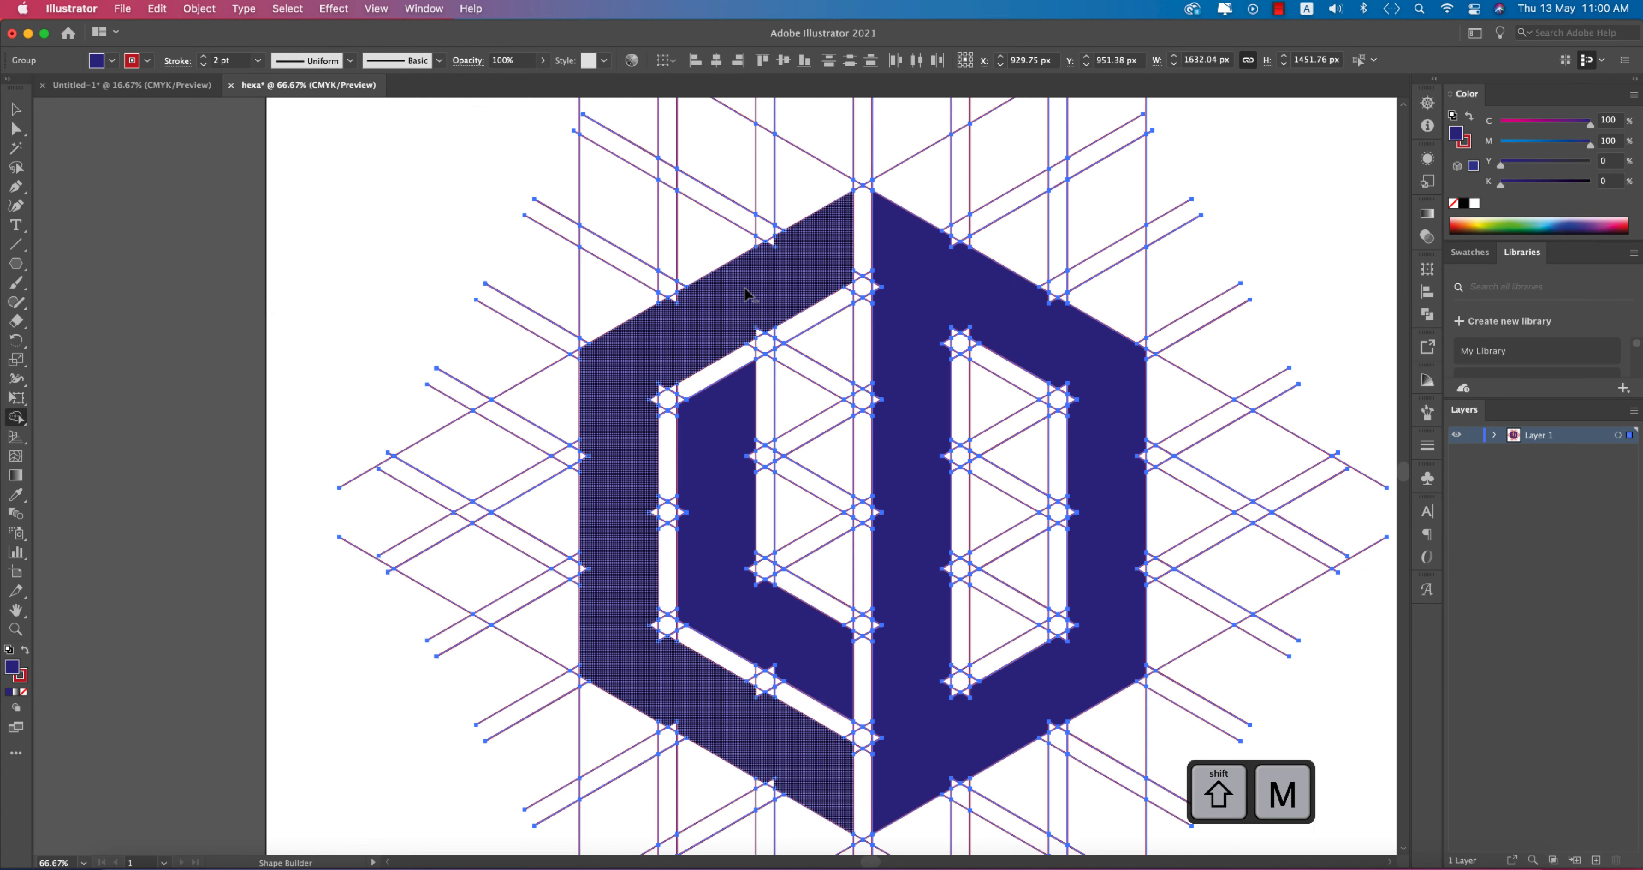
mouse_move(588, 313)
left_mouse_down()
mouse_move(595, 359)
mouse_move(648, 241)
left_mouse_up()
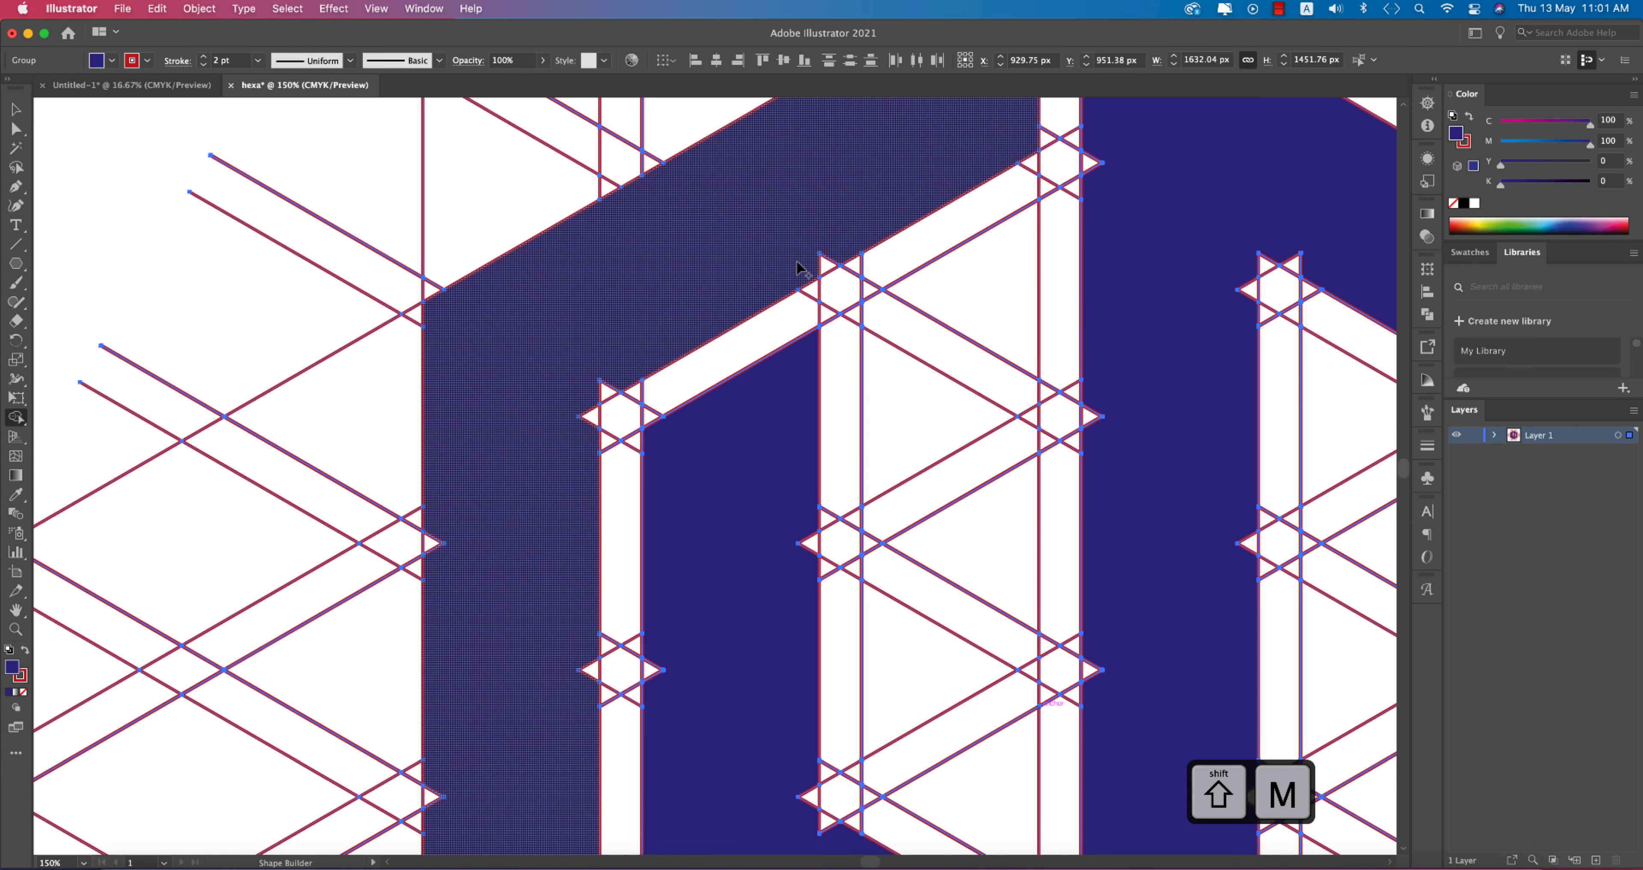
left_click_drag(799, 263, 829, 263)
mouse_move(594, 391)
left_mouse_down()
mouse_move(588, 460)
mouse_move(541, 492)
mouse_move(592, 357)
left_mouse_up()
Step: Merge the remaining star-point notches into the left side and lower part of the C-shaped band
left_click_drag(495, 403, 501, 221)
left_click(635, 531)
left_click_drag(544, 657, 577, 408)
left_click(522, 407)
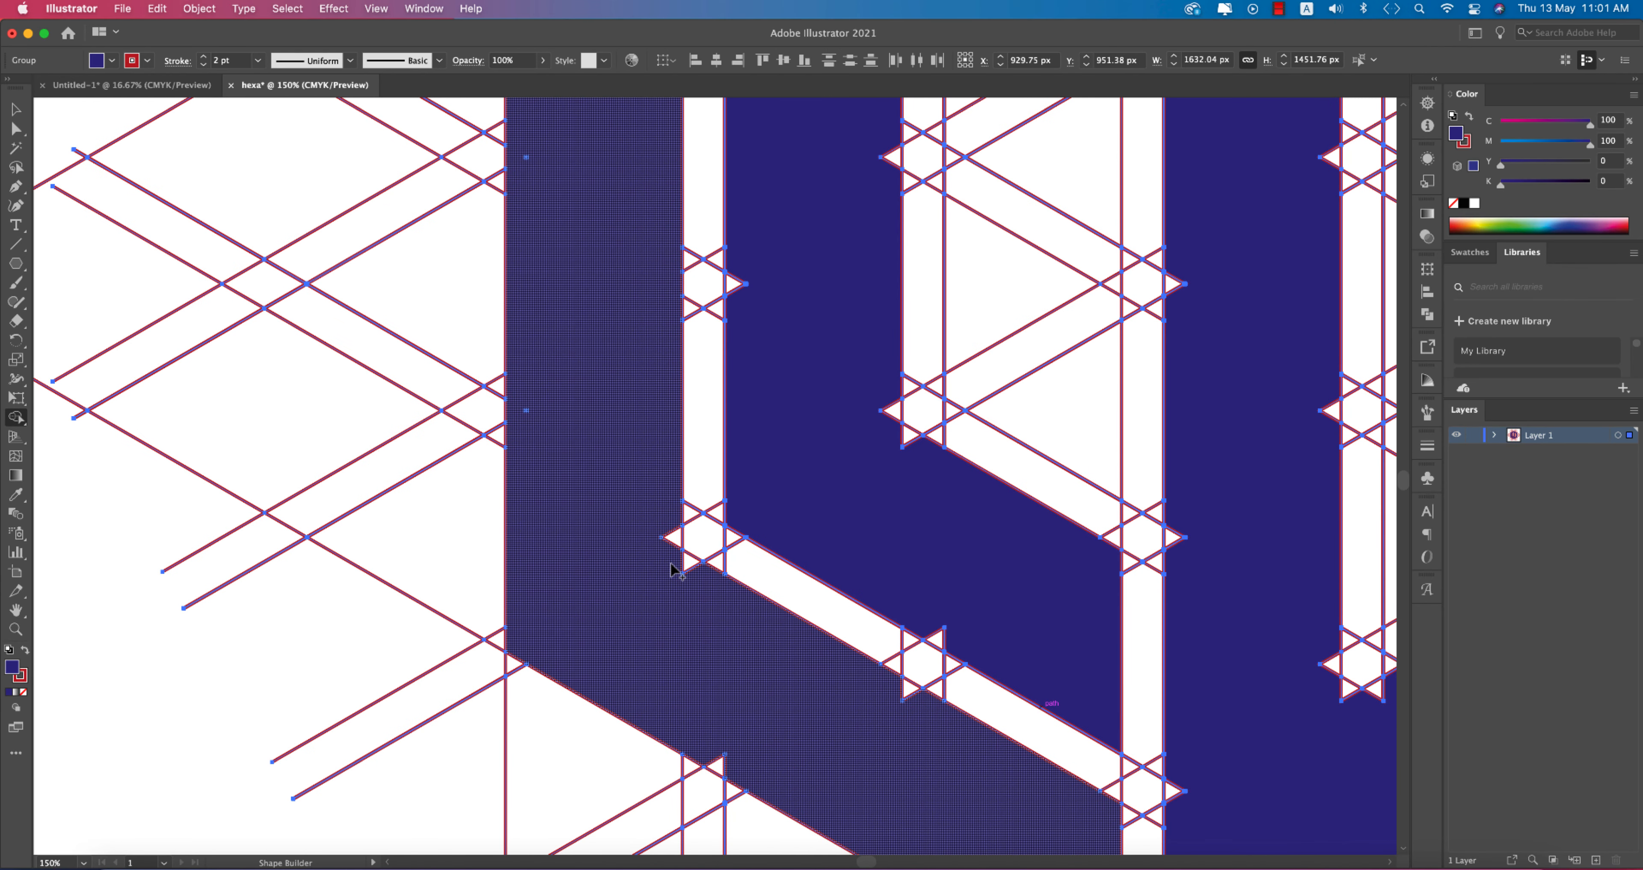
left_click_drag(724, 641, 643, 440)
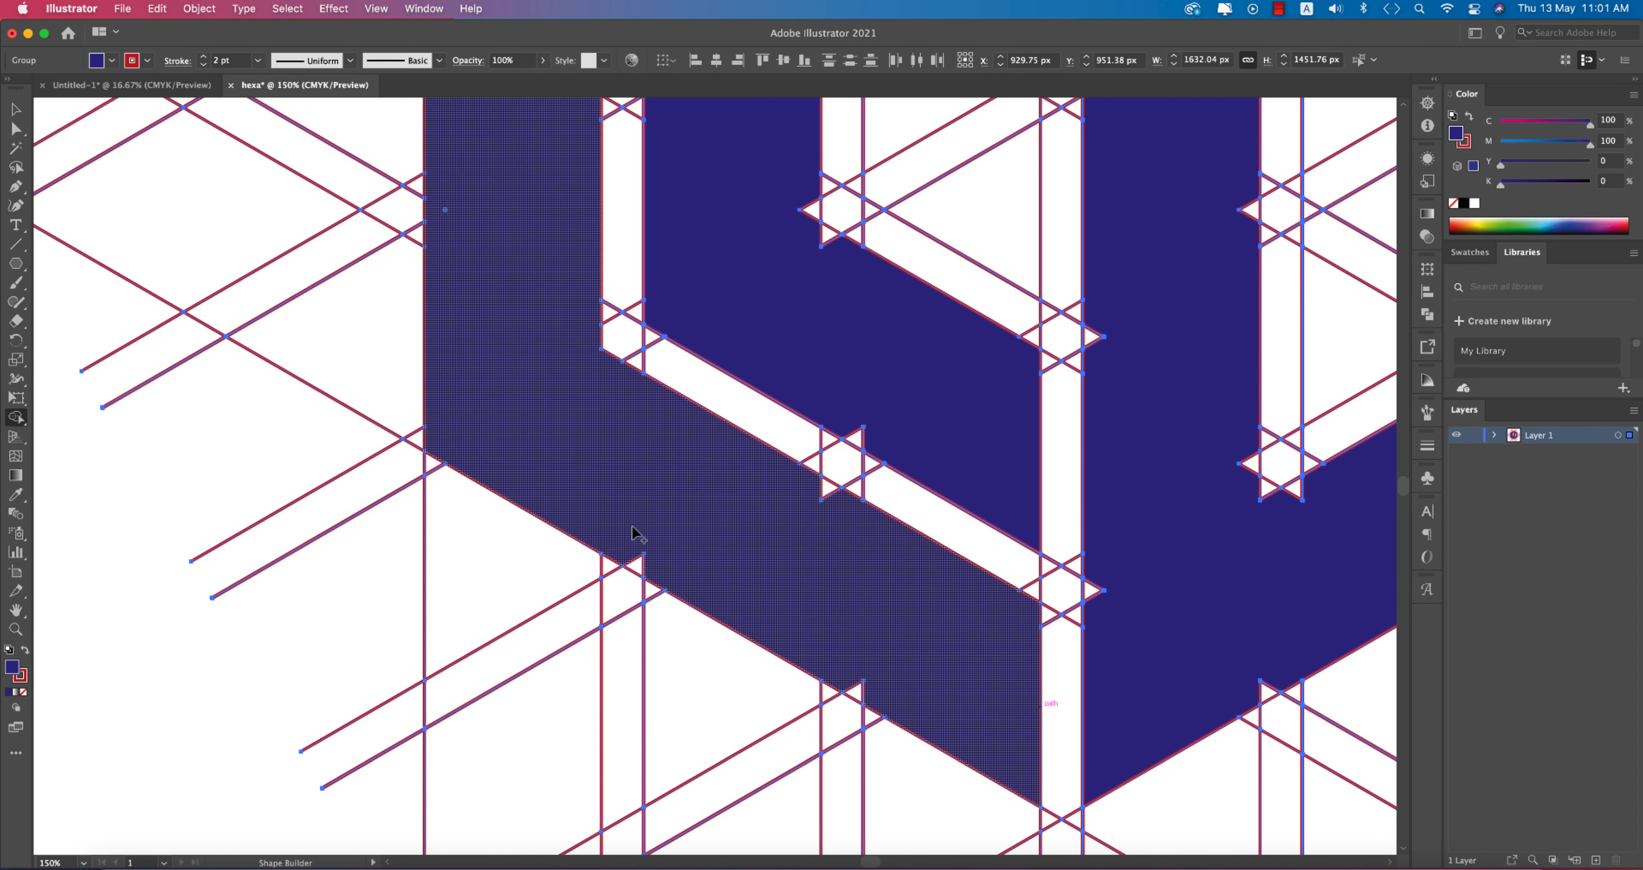
left_click(823, 498)
Step: Merge the star-point notch low on the D-shaped band's left edge and the notches along the L-shaped inner band into their shapes
left_click_drag(933, 685, 646, 654)
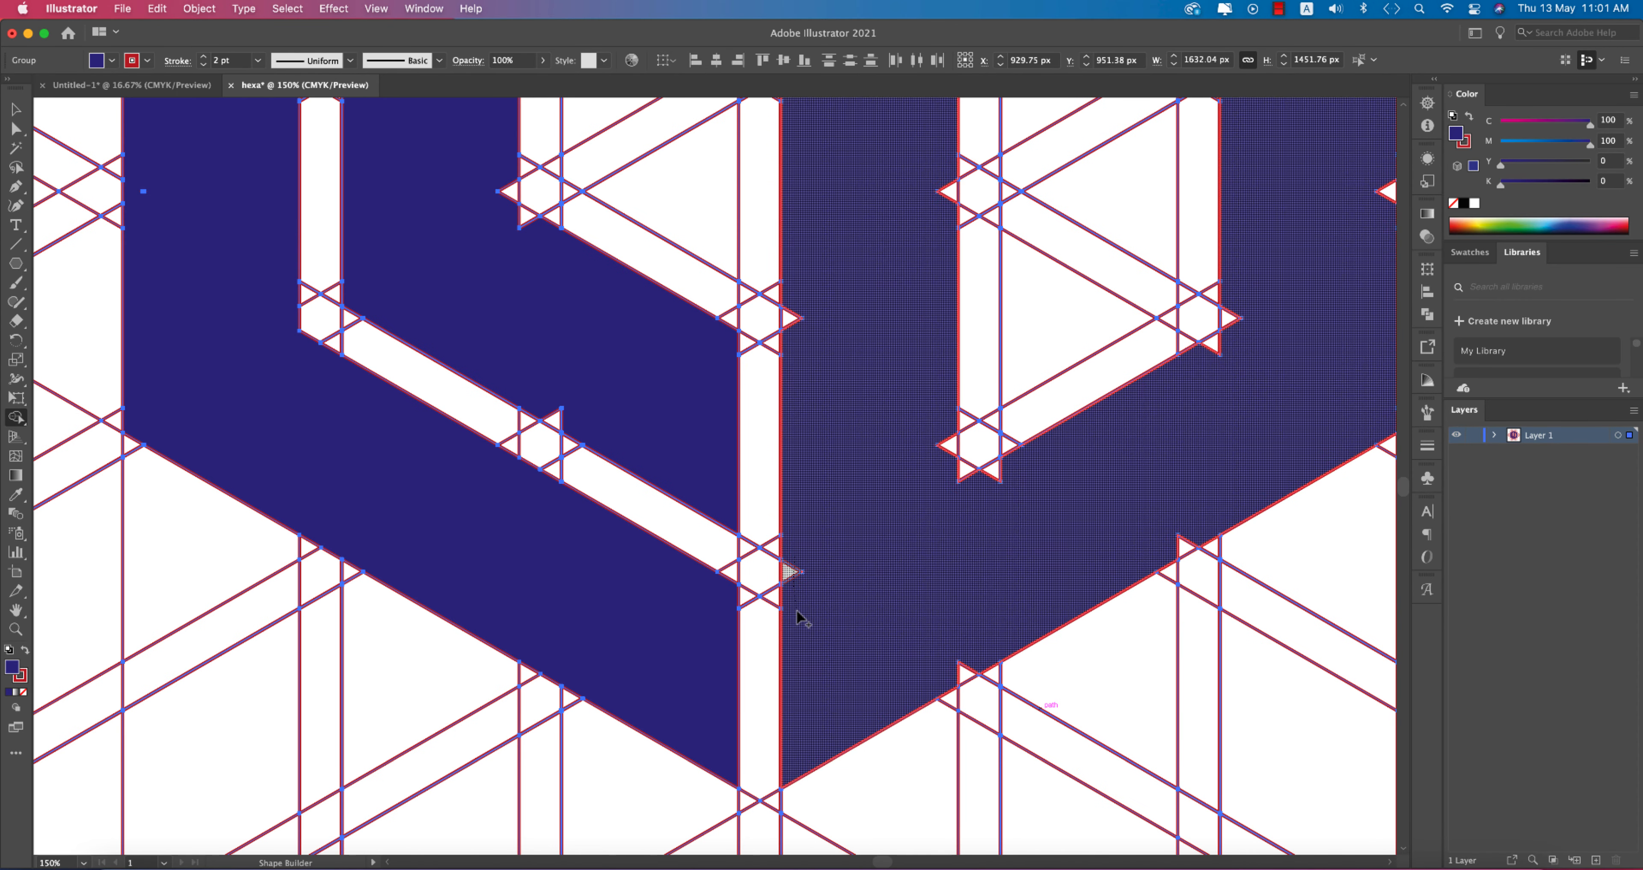
scroll(796, 608, "left", 3)
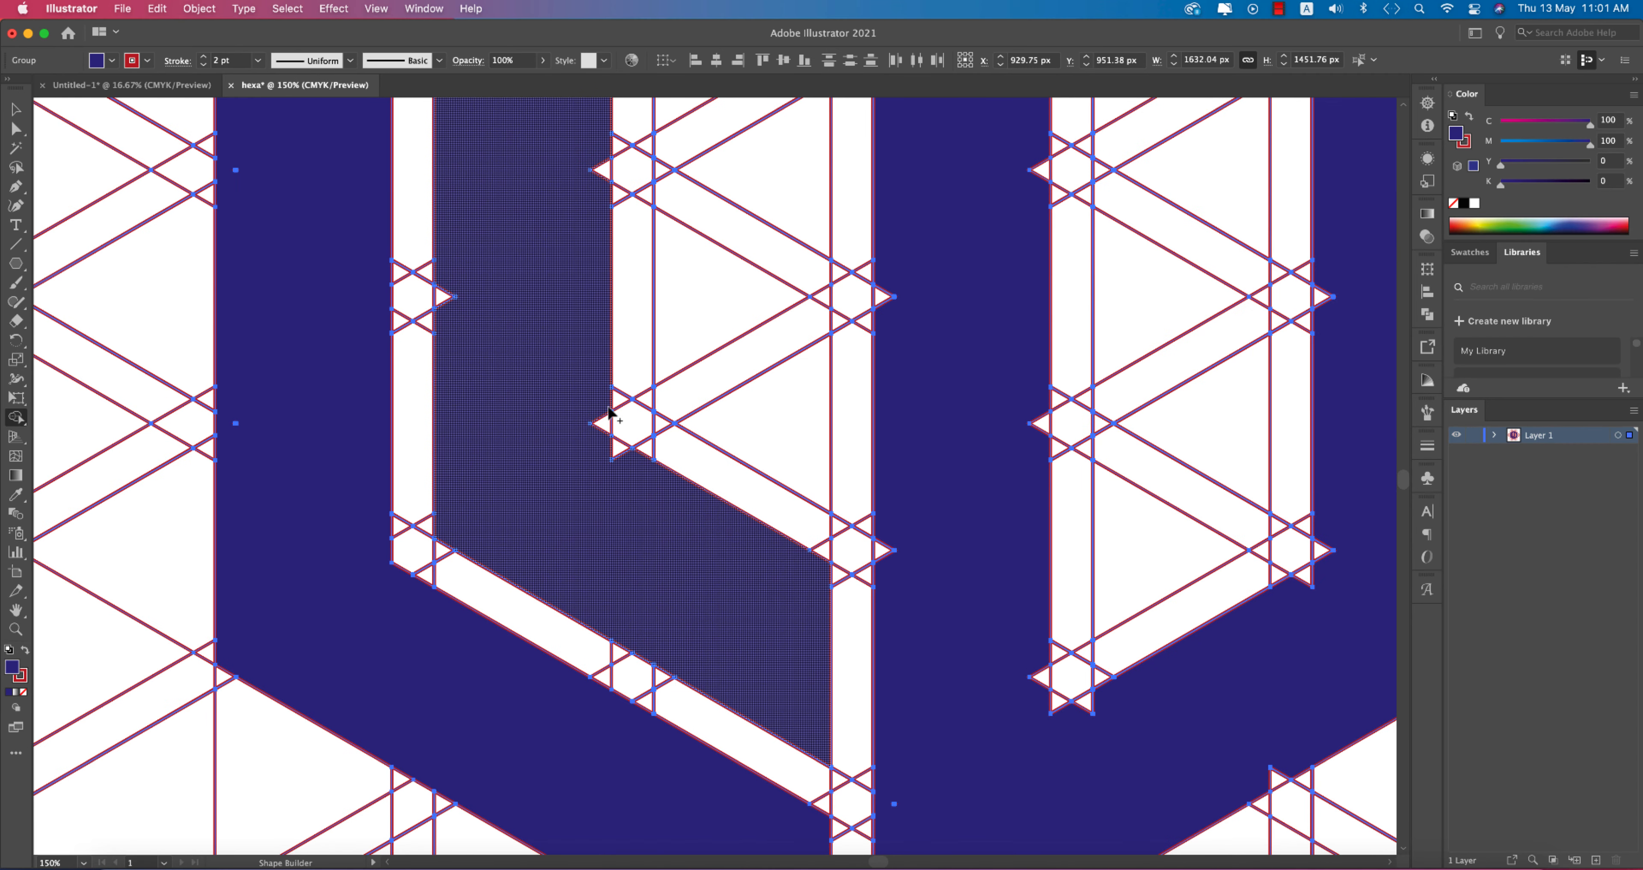
left_click(609, 411)
left_click_drag(564, 419, 666, 609)
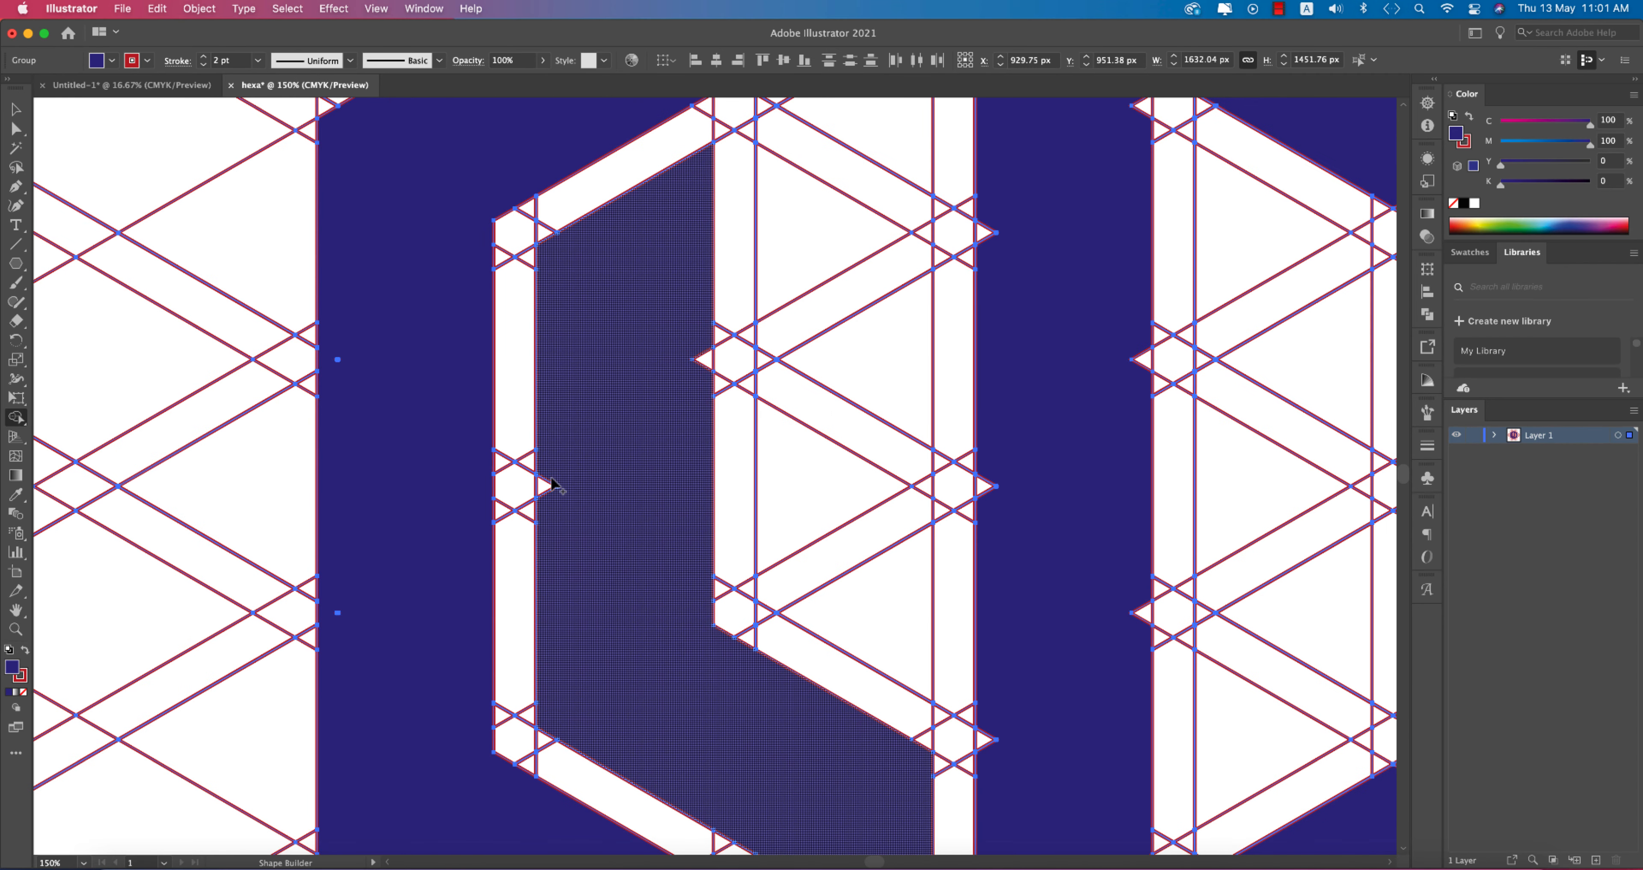
left_click_drag(692, 413, 487, 653)
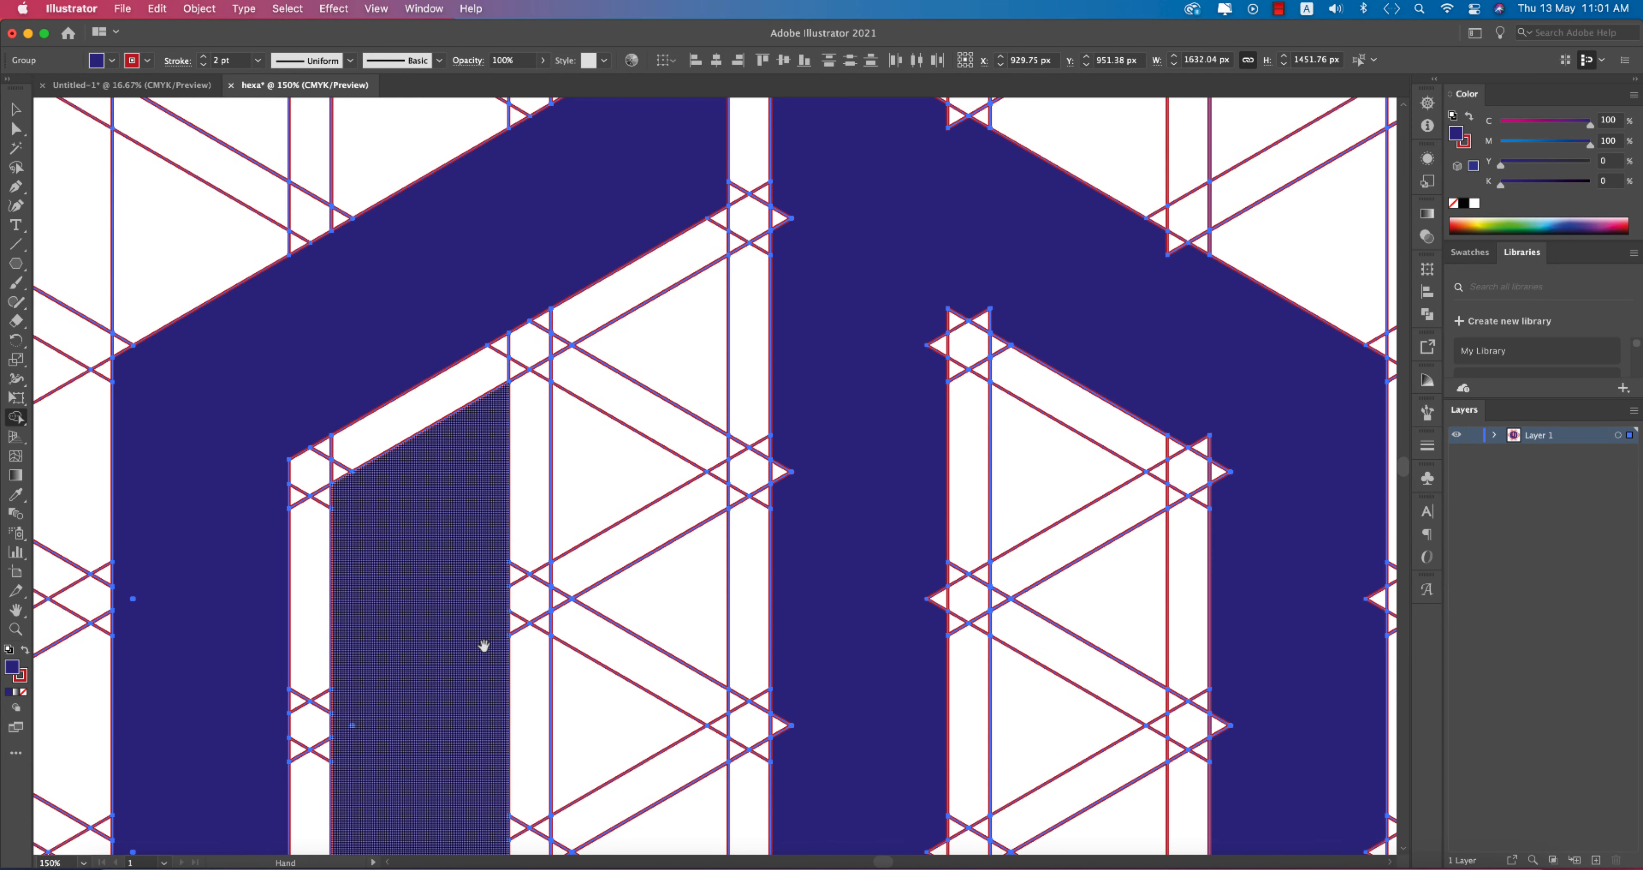
Step: Merge the star-point notches on the upper left edge of the D-shaped band's vertical stem into the band
left_click_drag(798, 475, 779, 471)
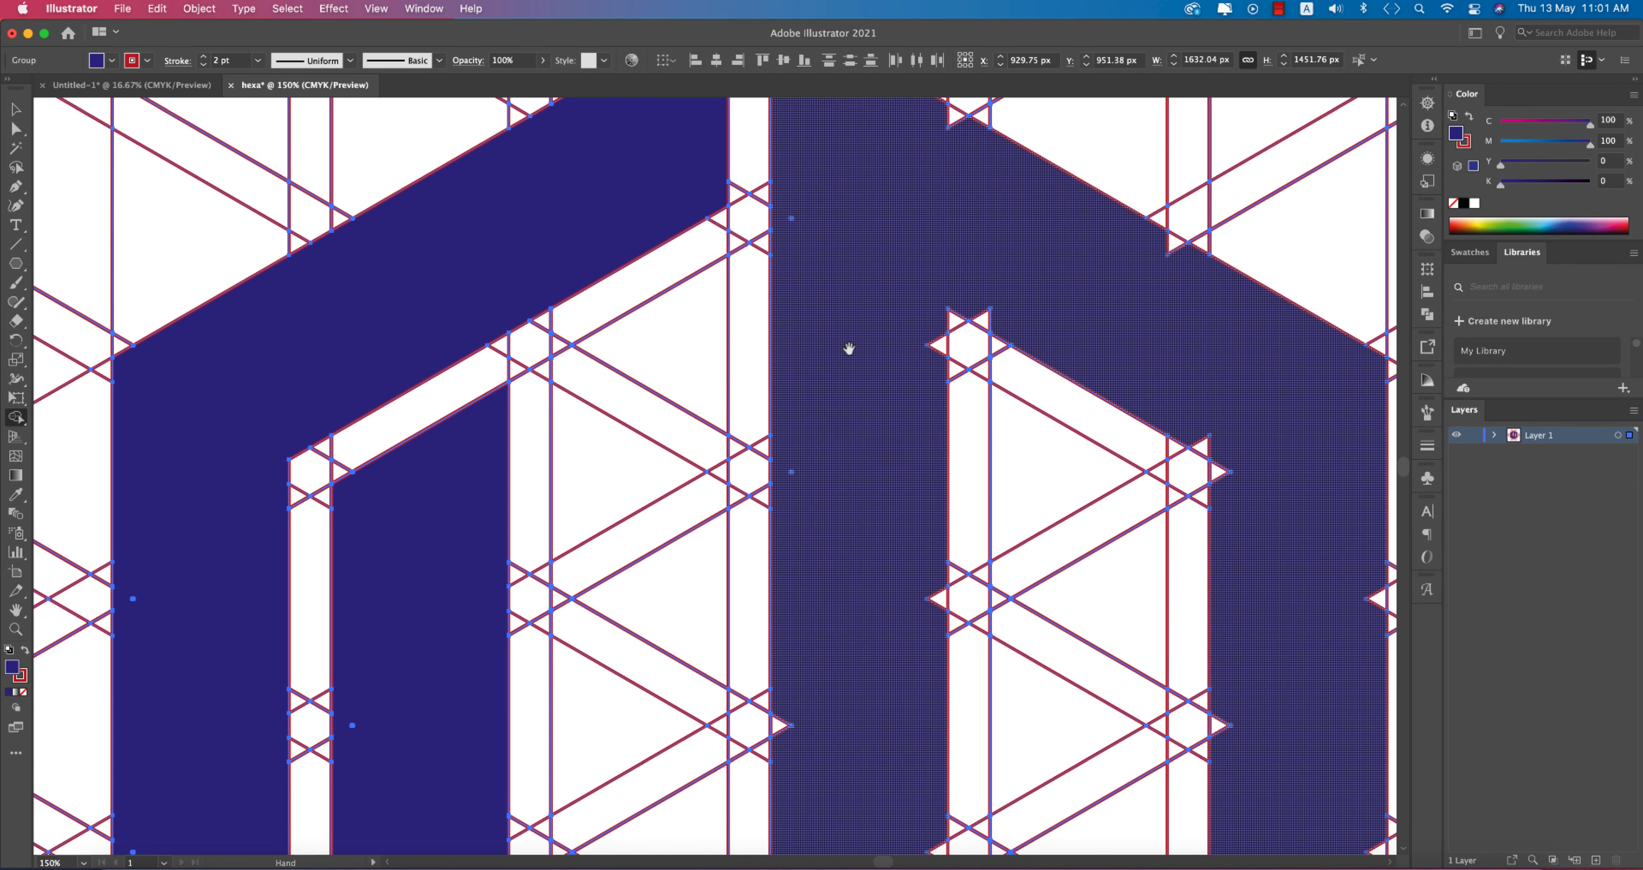
left_click_drag(849, 349, 846, 483)
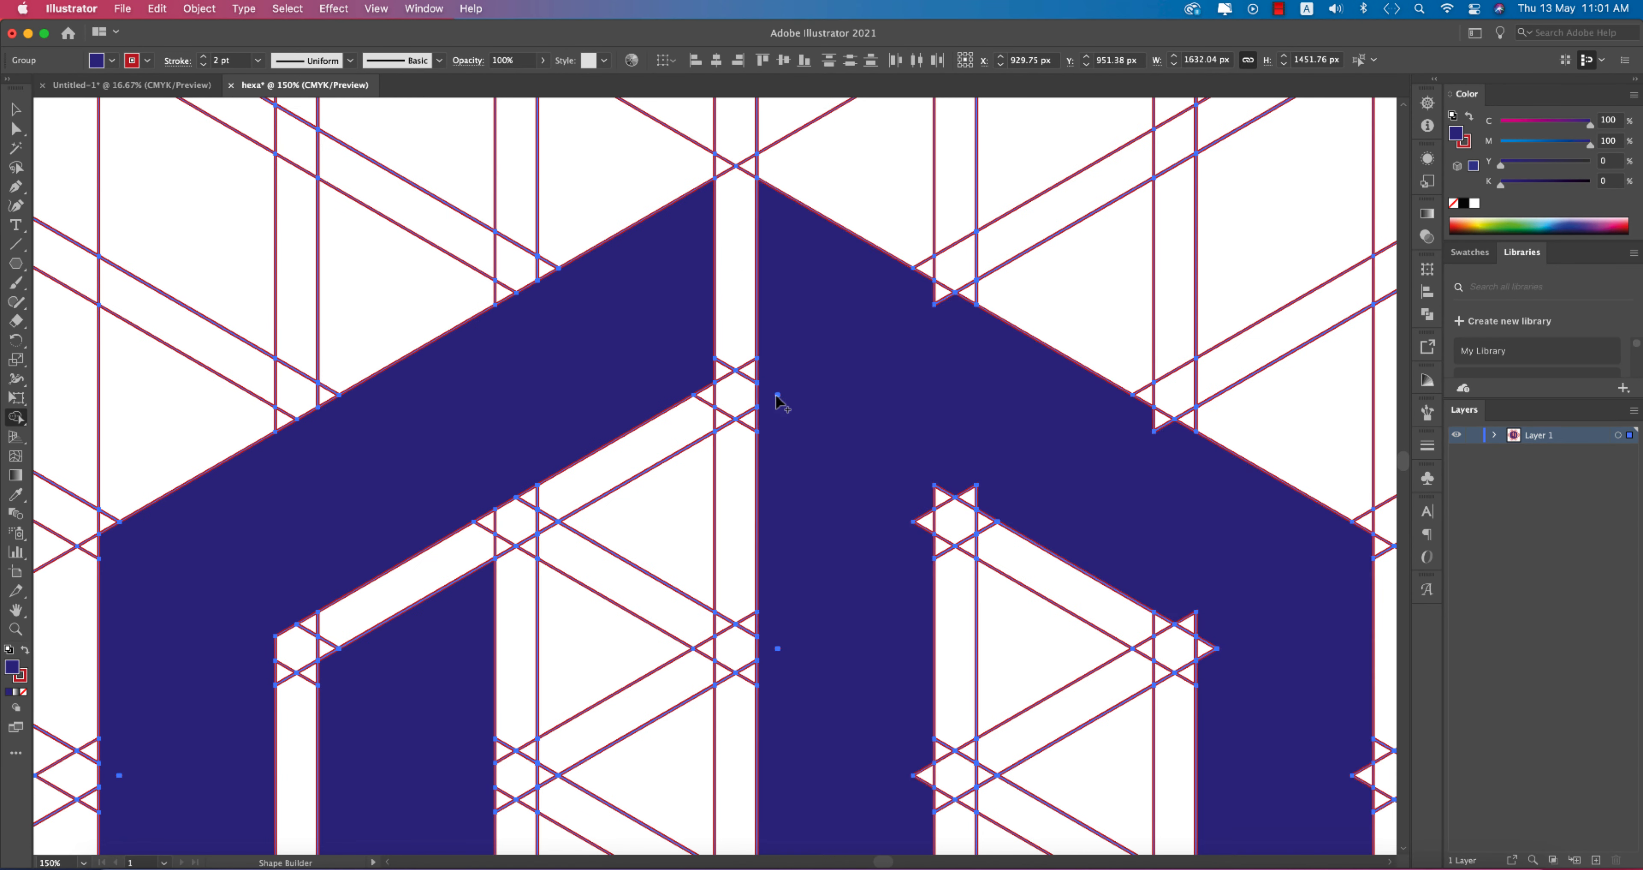
scroll(790, 649, "down", 6)
scroll(799, 649, "up", 8)
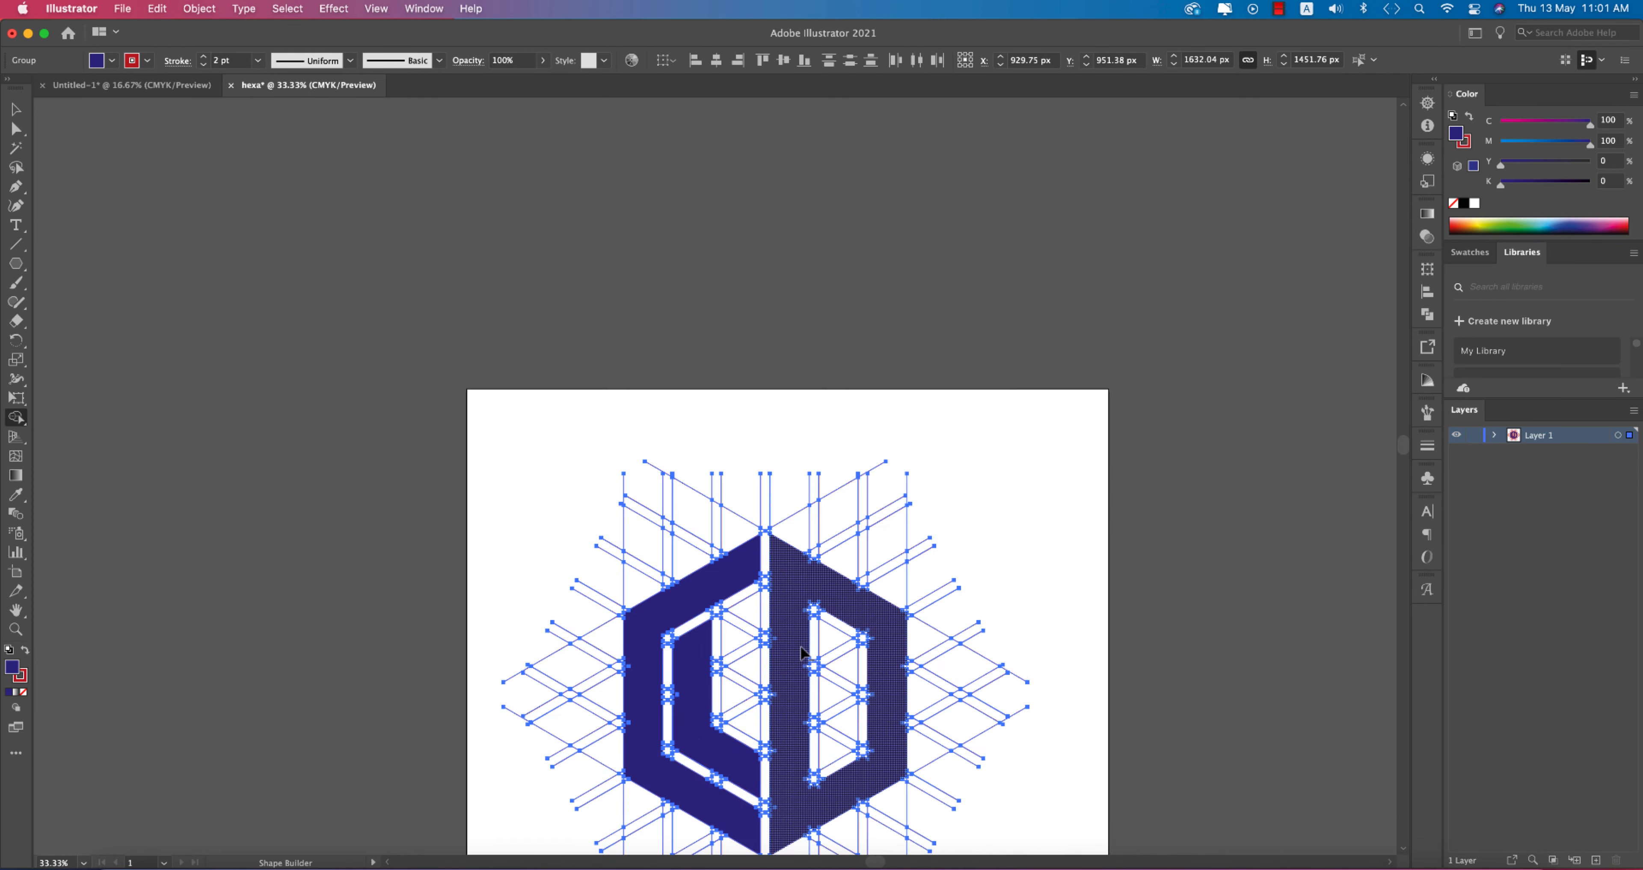
Step: Switch to outline view and merge the star-point notches on the D-shaped band's upper outer edge and upper left inner corner
key("super+y")
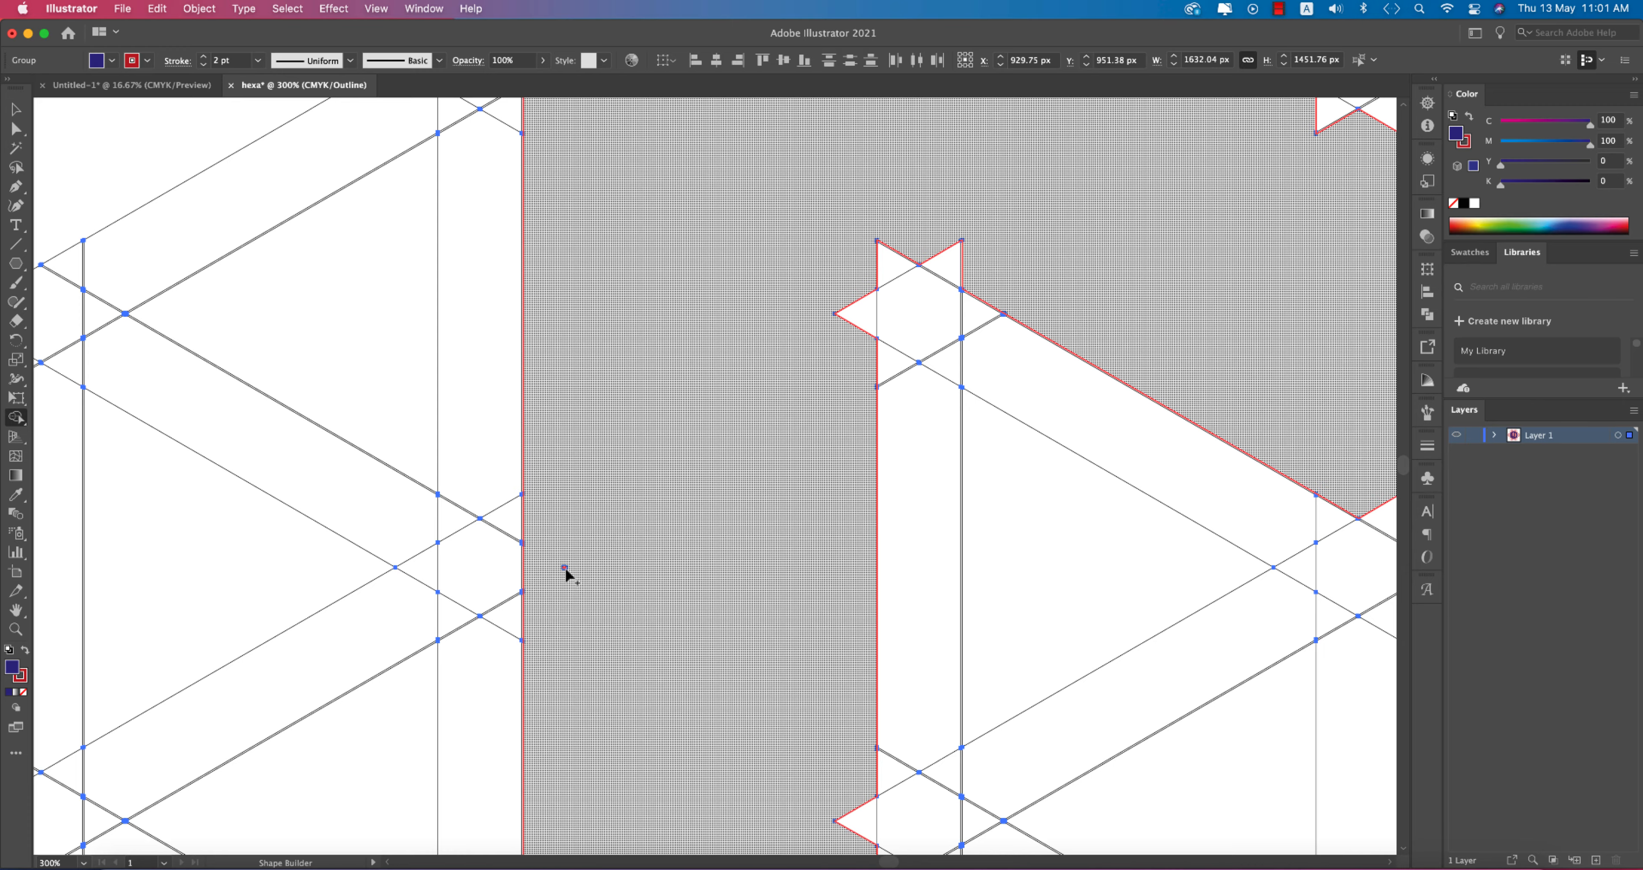
left_click_drag(654, 398, 680, 637)
left_click_drag(808, 433, 634, 639)
scroll(664, 363, "down", 4)
scroll(664, 363, "right", 6)
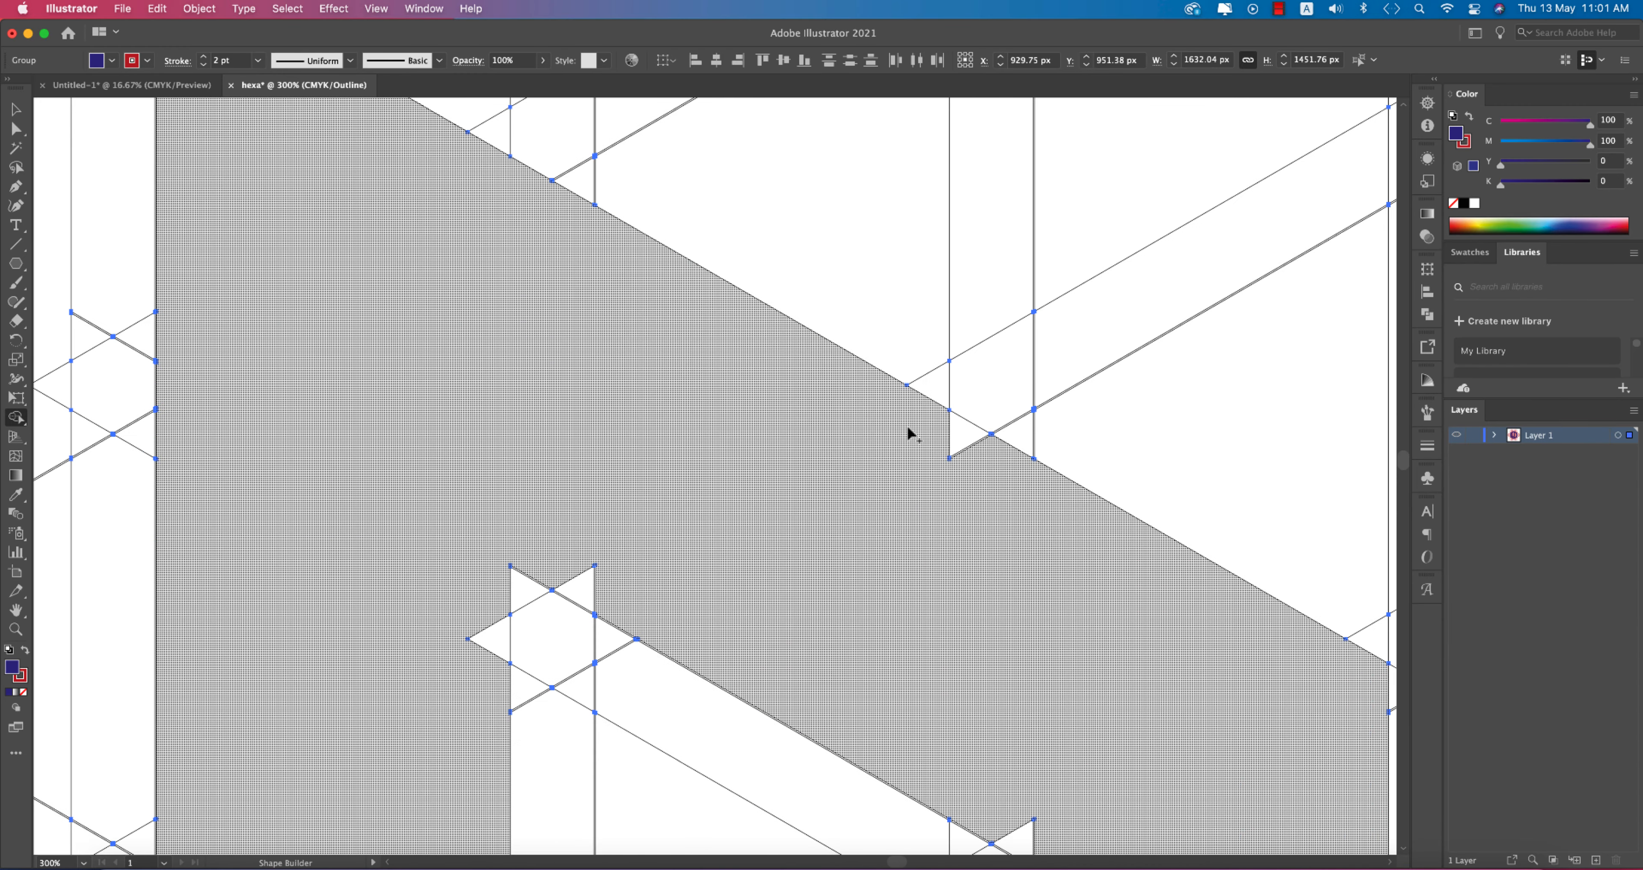
left_click_drag(932, 515, 1015, 291)
left_click_drag(577, 372, 579, 457)
left_click_drag(651, 339, 755, 413)
scroll(708, 322, "down", 5)
scroll(708, 322, "right", 3)
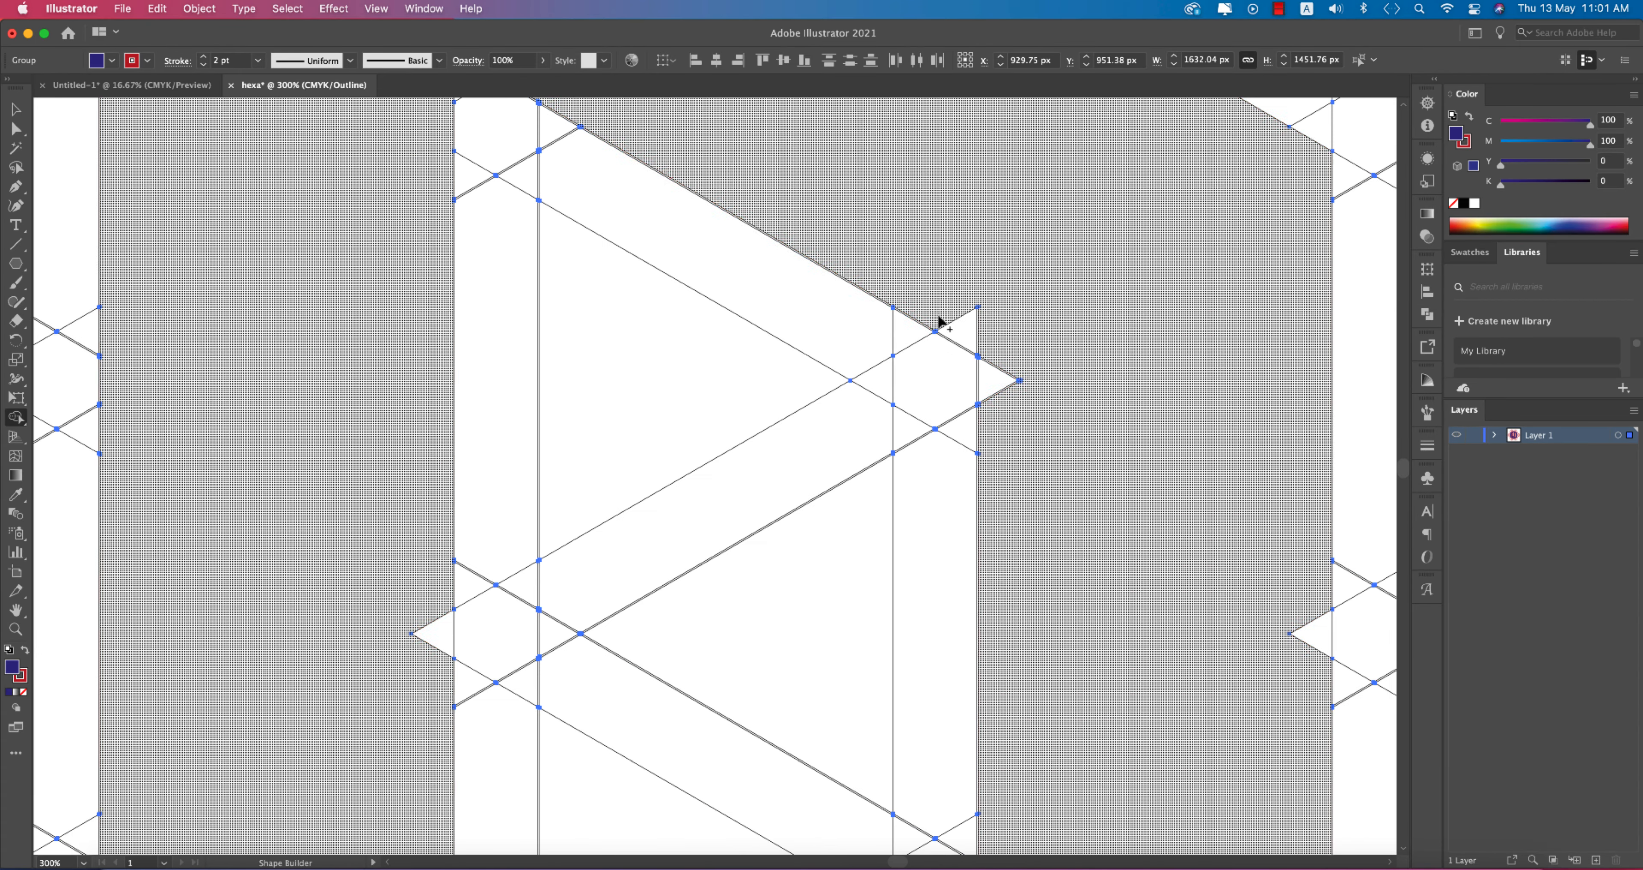
Step: Merge the star-point notches along the right inner edge of the D-shaped band, from its upper corner to its lower corner
left_click_drag(1012, 362, 1022, 494)
mouse_move(1047, 682)
left_mouse_down()
mouse_move(1064, 318)
mouse_move(1049, 616)
mouse_move(1050, 602)
left_mouse_up()
left_click_drag(1021, 298, 1022, 315)
left_click_drag(1089, 645, 1100, 215)
mouse_move(1040, 350)
left_mouse_down()
mouse_move(1021, 368)
mouse_move(1028, 400)
left_mouse_up()
left_click_drag(1029, 607, 1021, 272)
left_click_drag(1002, 496, 1000, 627)
mouse_move(1013, 513)
left_mouse_down()
mouse_move(1020, 560)
mouse_move(964, 619)
mouse_move(1186, 393)
left_mouse_up()
mouse_move(763, 582)
left_mouse_down()
mouse_move(785, 608)
mouse_move(693, 604)
mouse_move(693, 618)
left_mouse_up()
key("super+z")
key("super+z")
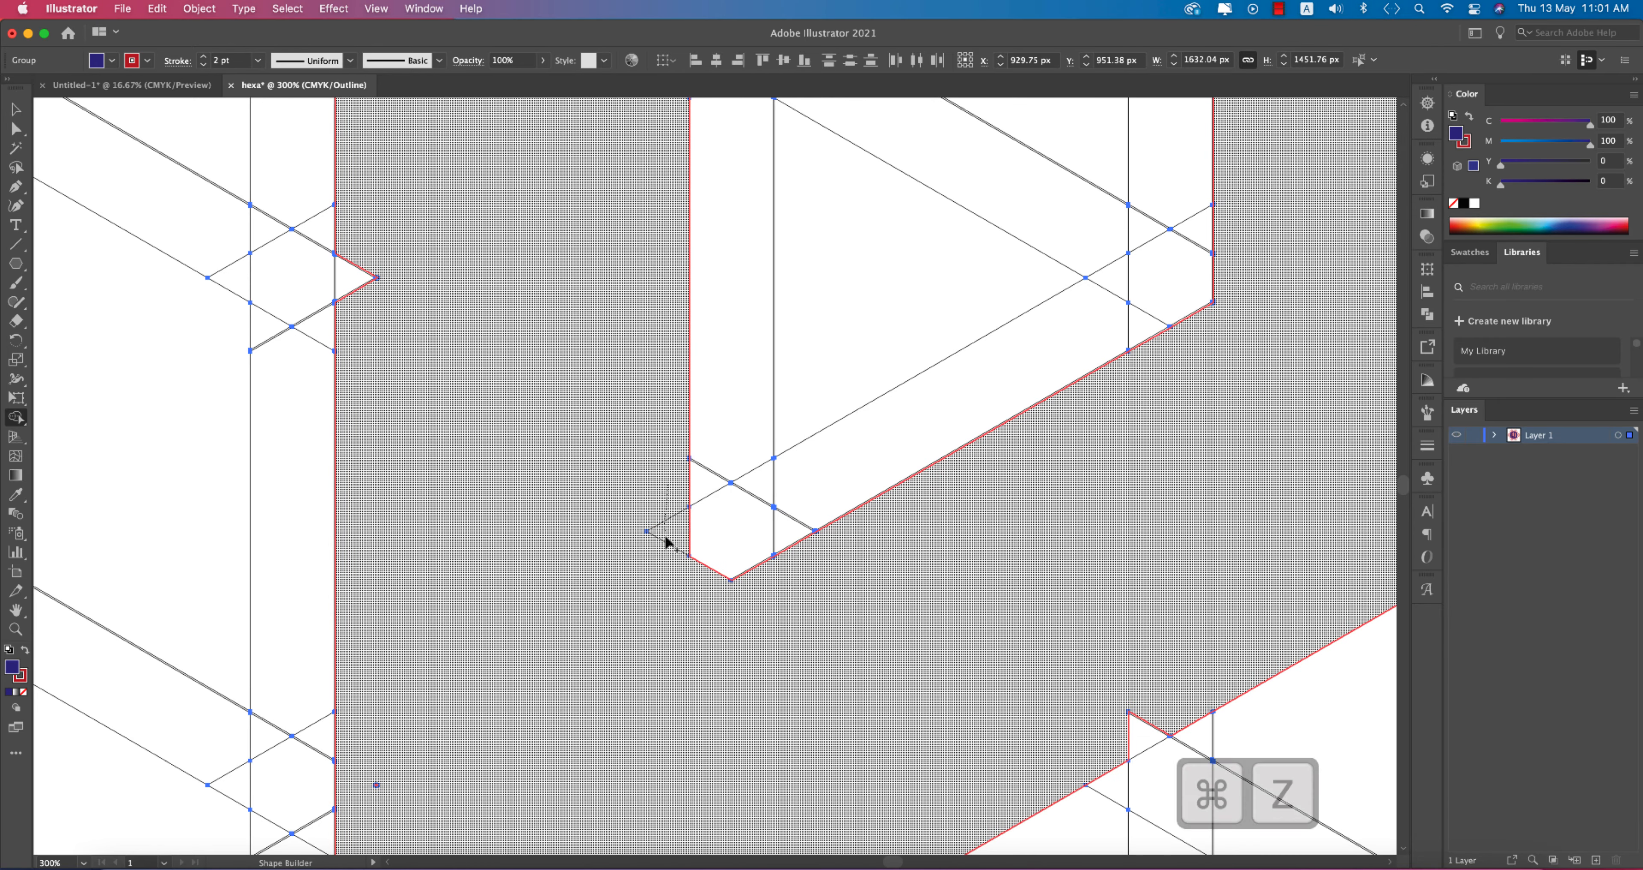
key("super+z")
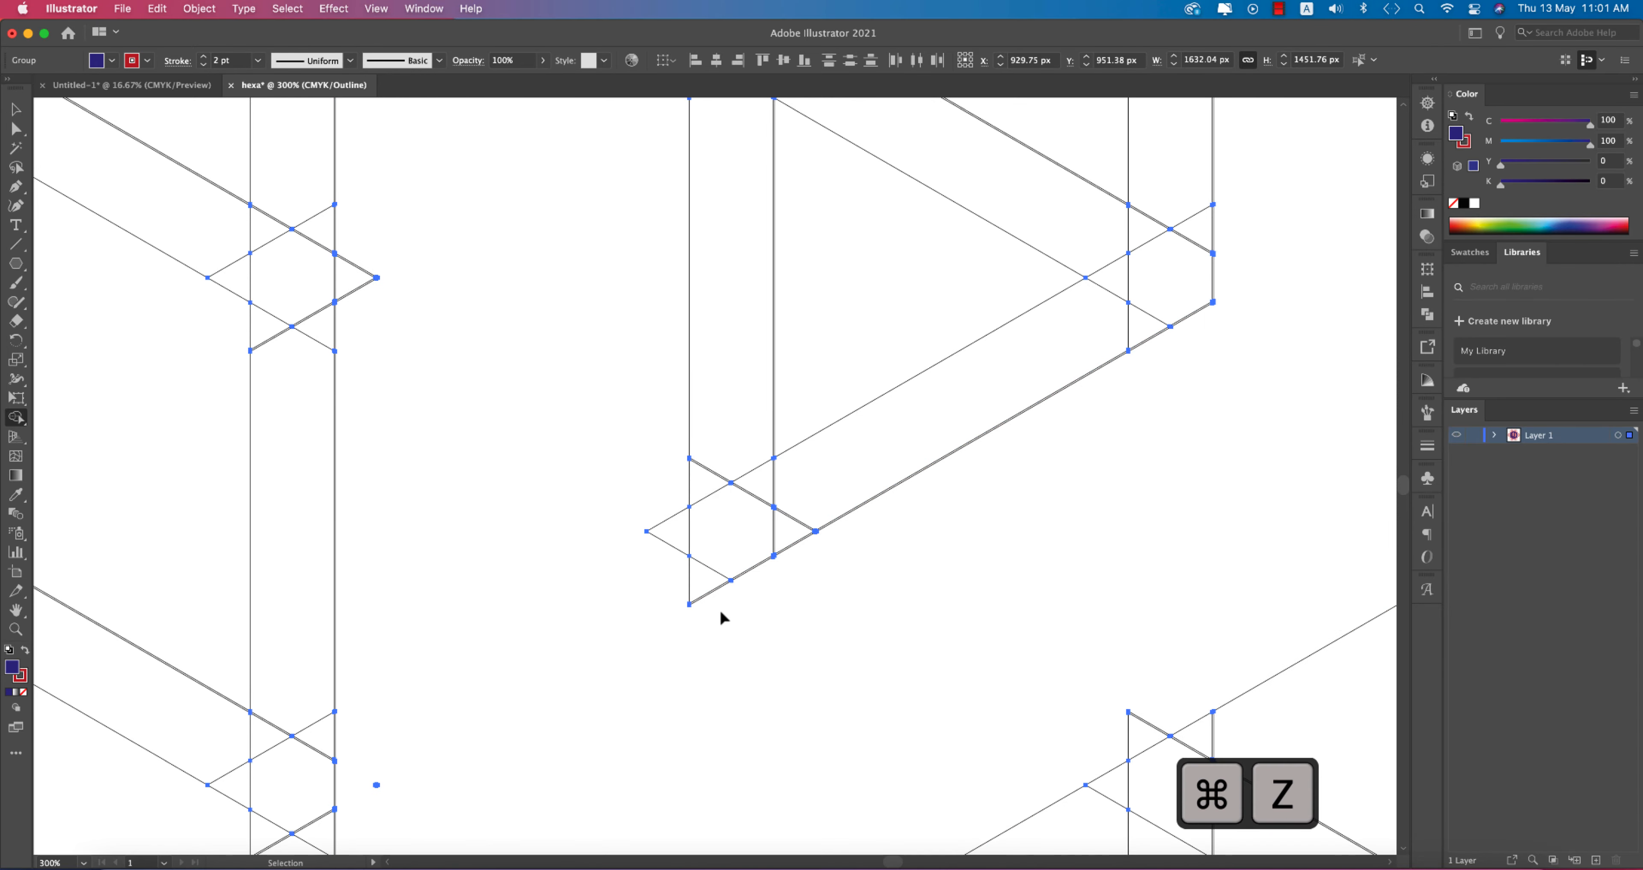
Step: Merge the star-point notches at the D-shaped band's lower left inner corner, lower outer edge and right outer edge
left_click_drag(685, 529, 677, 553)
left_click_drag(675, 607, 729, 443)
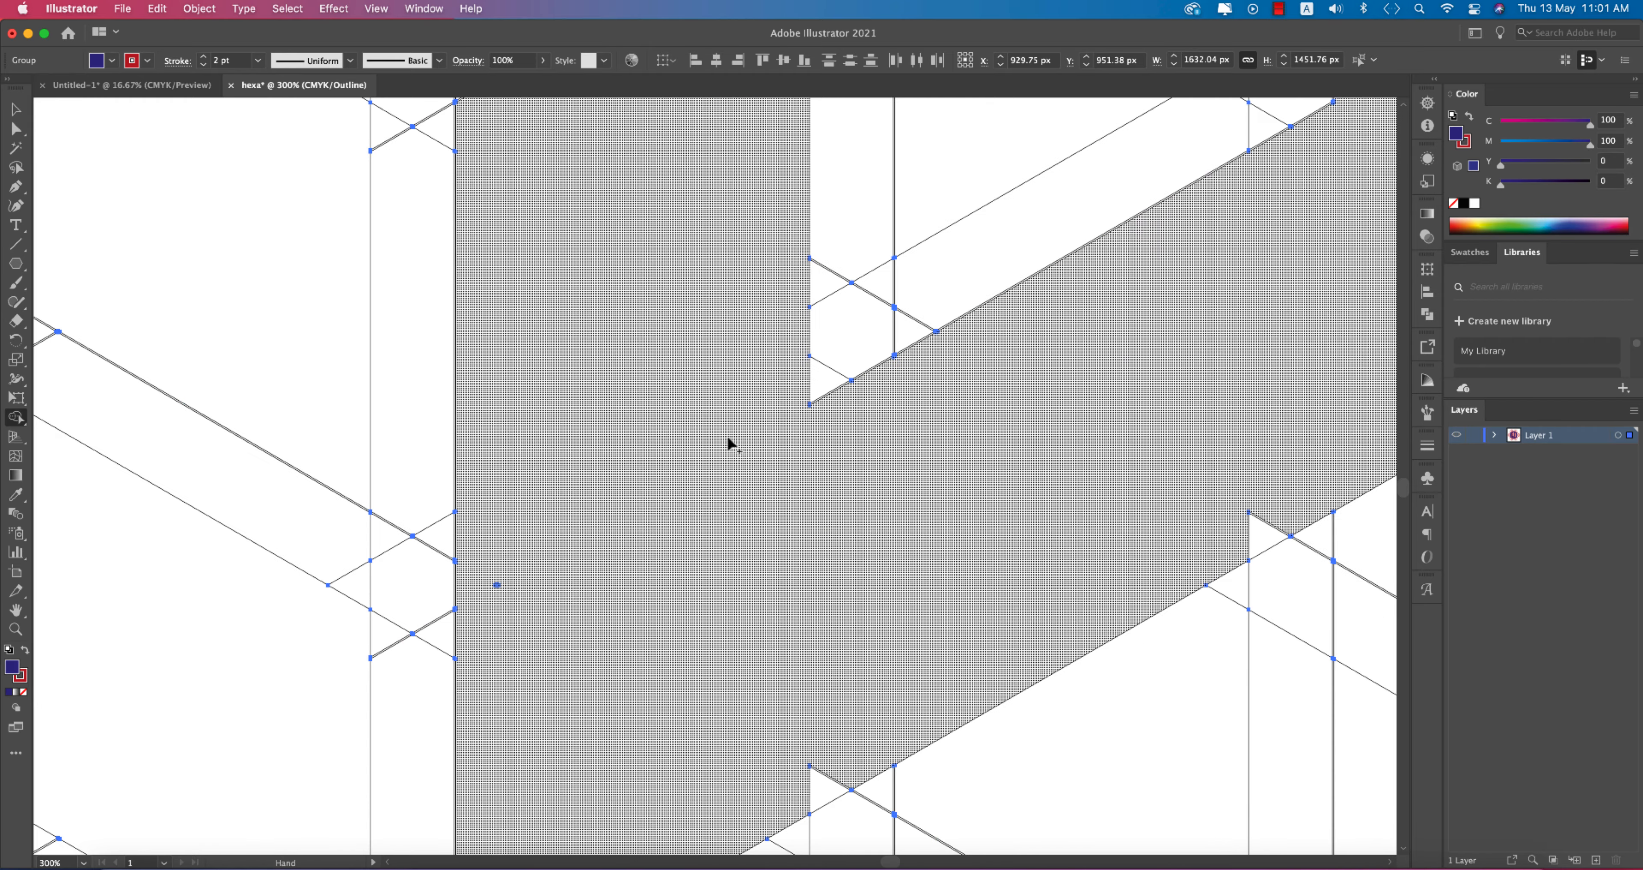
left_click_drag(506, 589, 497, 580)
left_click_drag(734, 615, 750, 313)
left_click_drag(855, 466, 477, 806)
left_click_drag(831, 614, 898, 581)
mouse_move(975, 499)
left_mouse_down()
mouse_move(685, 816)
mouse_move(924, 808)
left_mouse_up()
scroll(935, 392, "up", 5)
left_click_drag(945, 628, 909, 643)
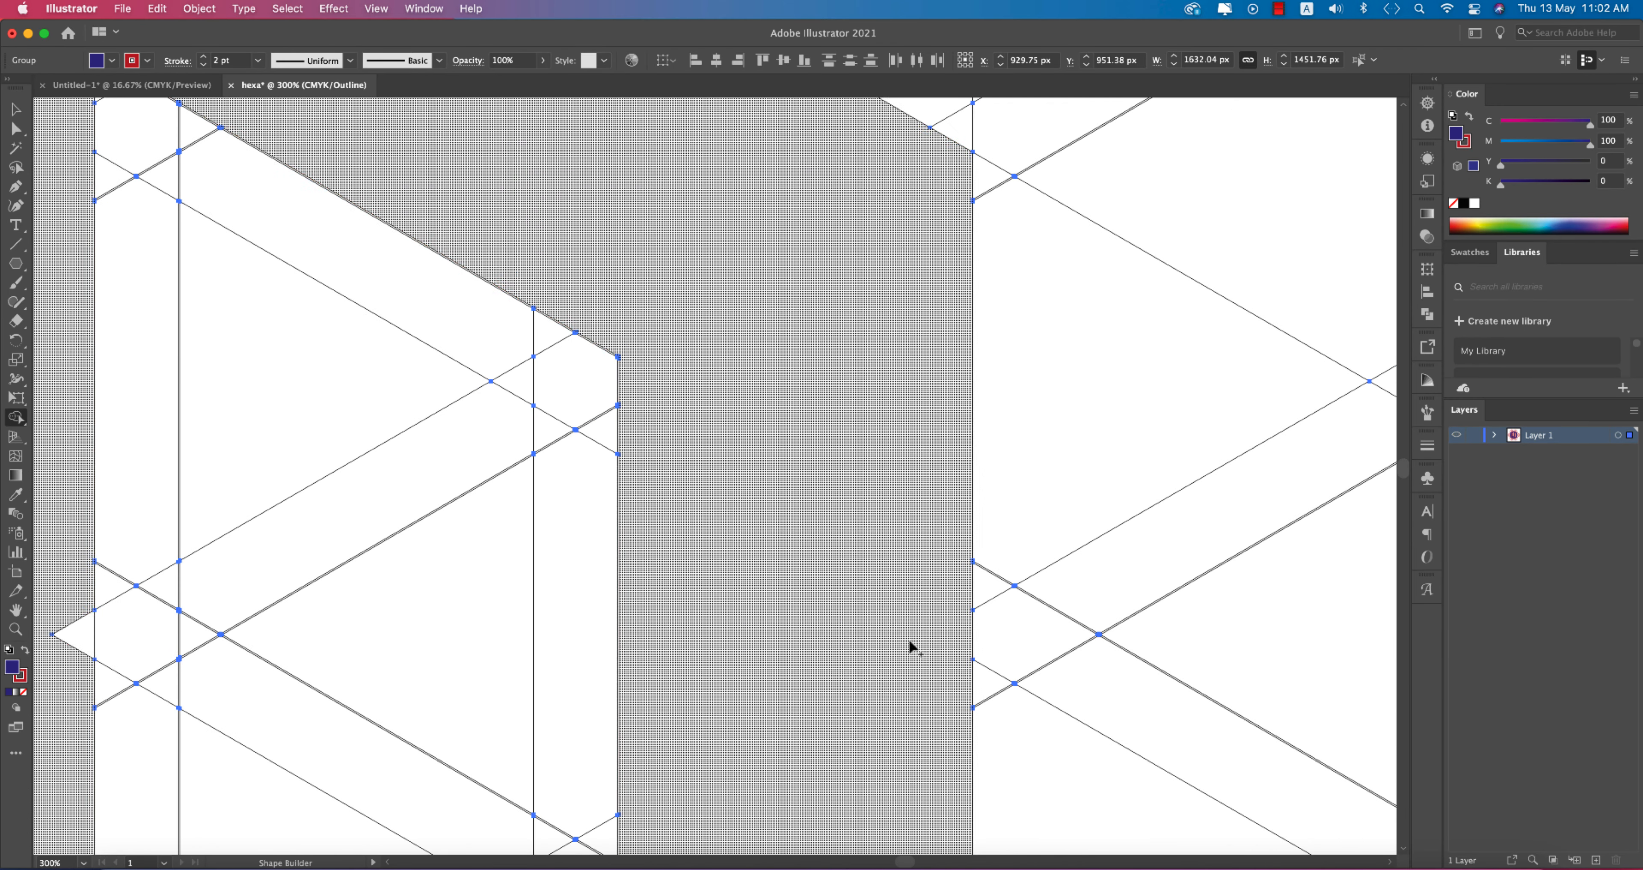
Step: Merge the star-point notches on the upper part of the D-shaped stem's inner edge
left_click_drag(883, 444, 924, 722)
left_click_drag(926, 572, 1128, 652)
mouse_move(832, 552)
left_mouse_down()
mouse_move(821, 722)
mouse_move(888, 473)
left_mouse_up()
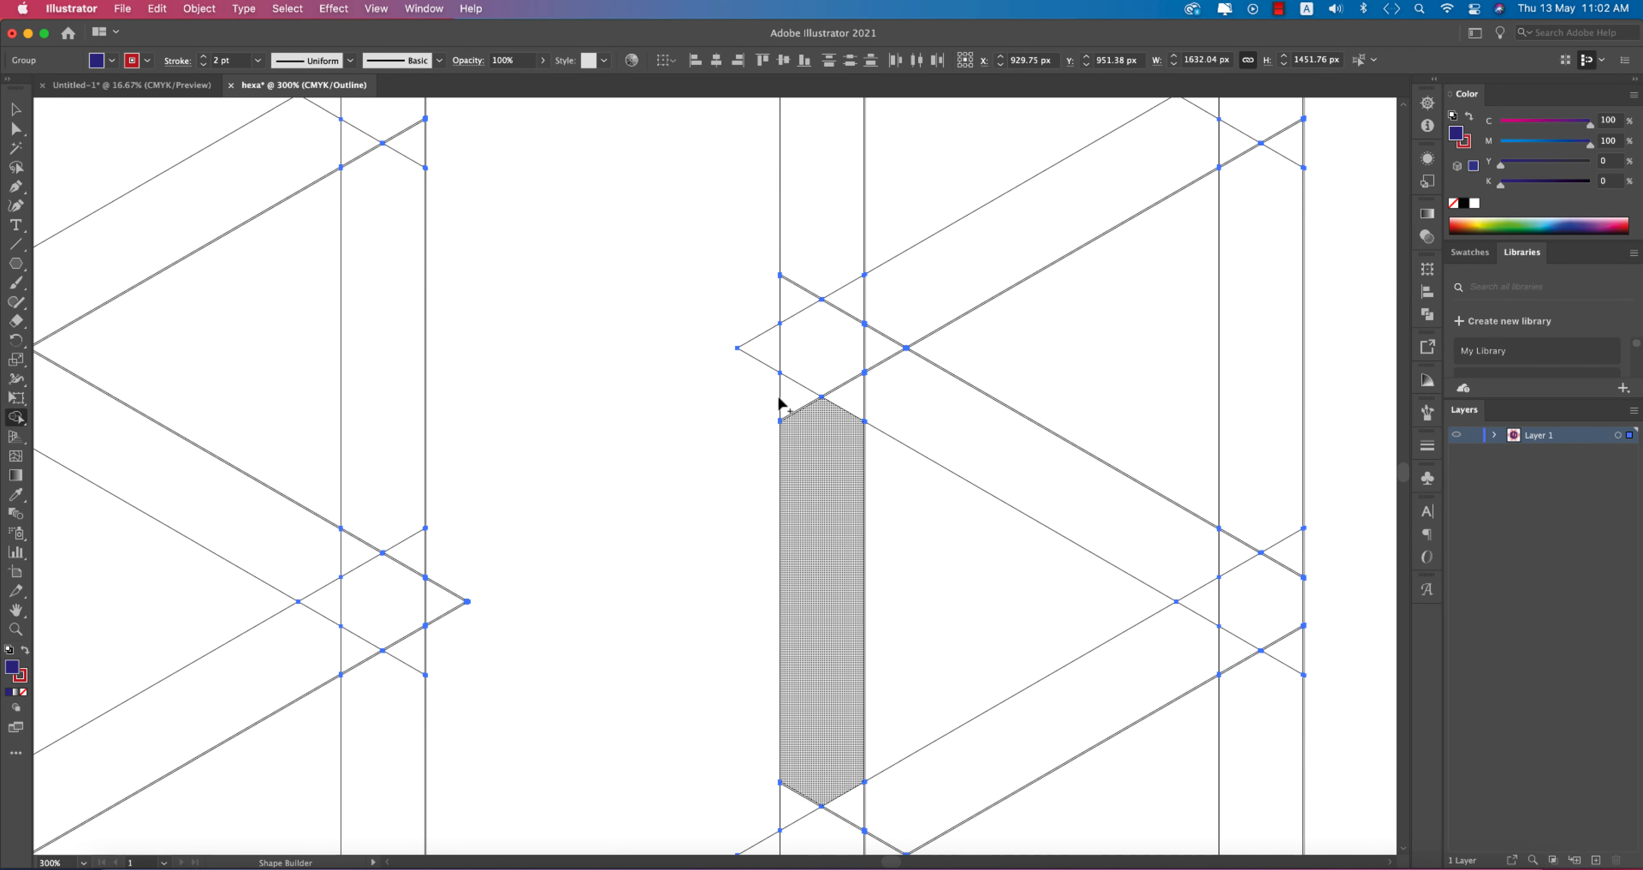
mouse_move(652, 616)
left_mouse_down()
mouse_move(787, 328)
mouse_move(623, 283)
mouse_move(634, 293)
left_mouse_up()
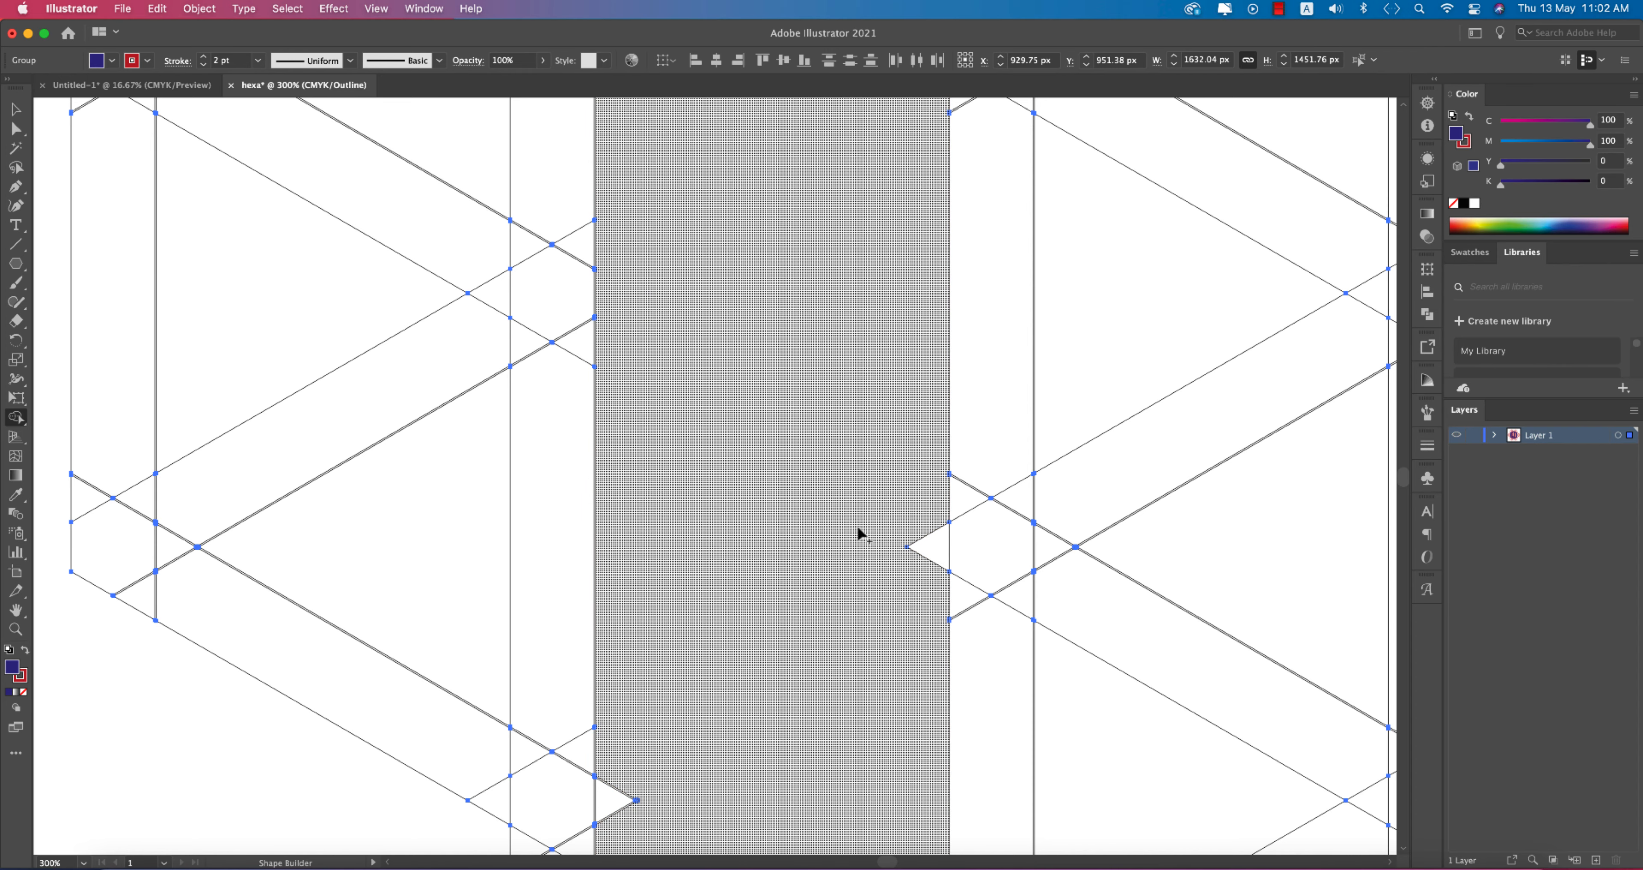
Step: Merge the remaining star-point notches along both edges of the D-shaped stem and return to the full-colour preview
left_click_drag(932, 520, 928, 548)
left_click_drag(808, 624, 924, 235)
left_click_drag(758, 391, 746, 471)
left_click_drag(944, 722, 896, 259)
scroll(917, 321, "down", 2)
scroll(916, 324, "down", 2)
left_click_drag(917, 323, 891, 653)
key("super+y")
key("super+y")
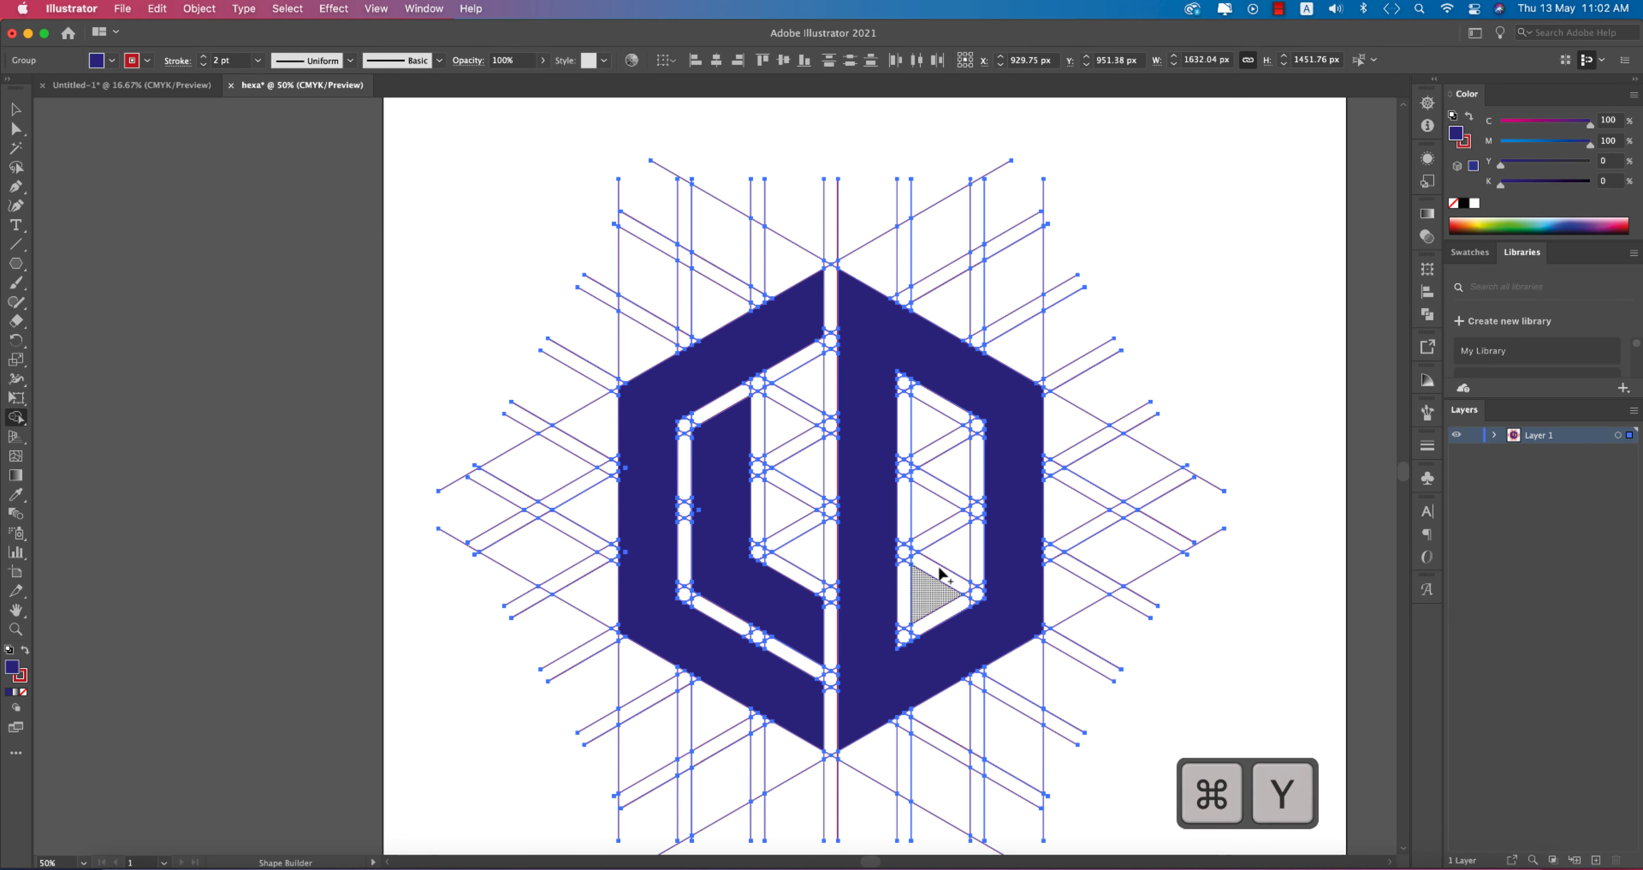
Step: Deselect everything, then ungroup the whole monogram and grid artwork
left_click(17, 111)
left_click(304, 403)
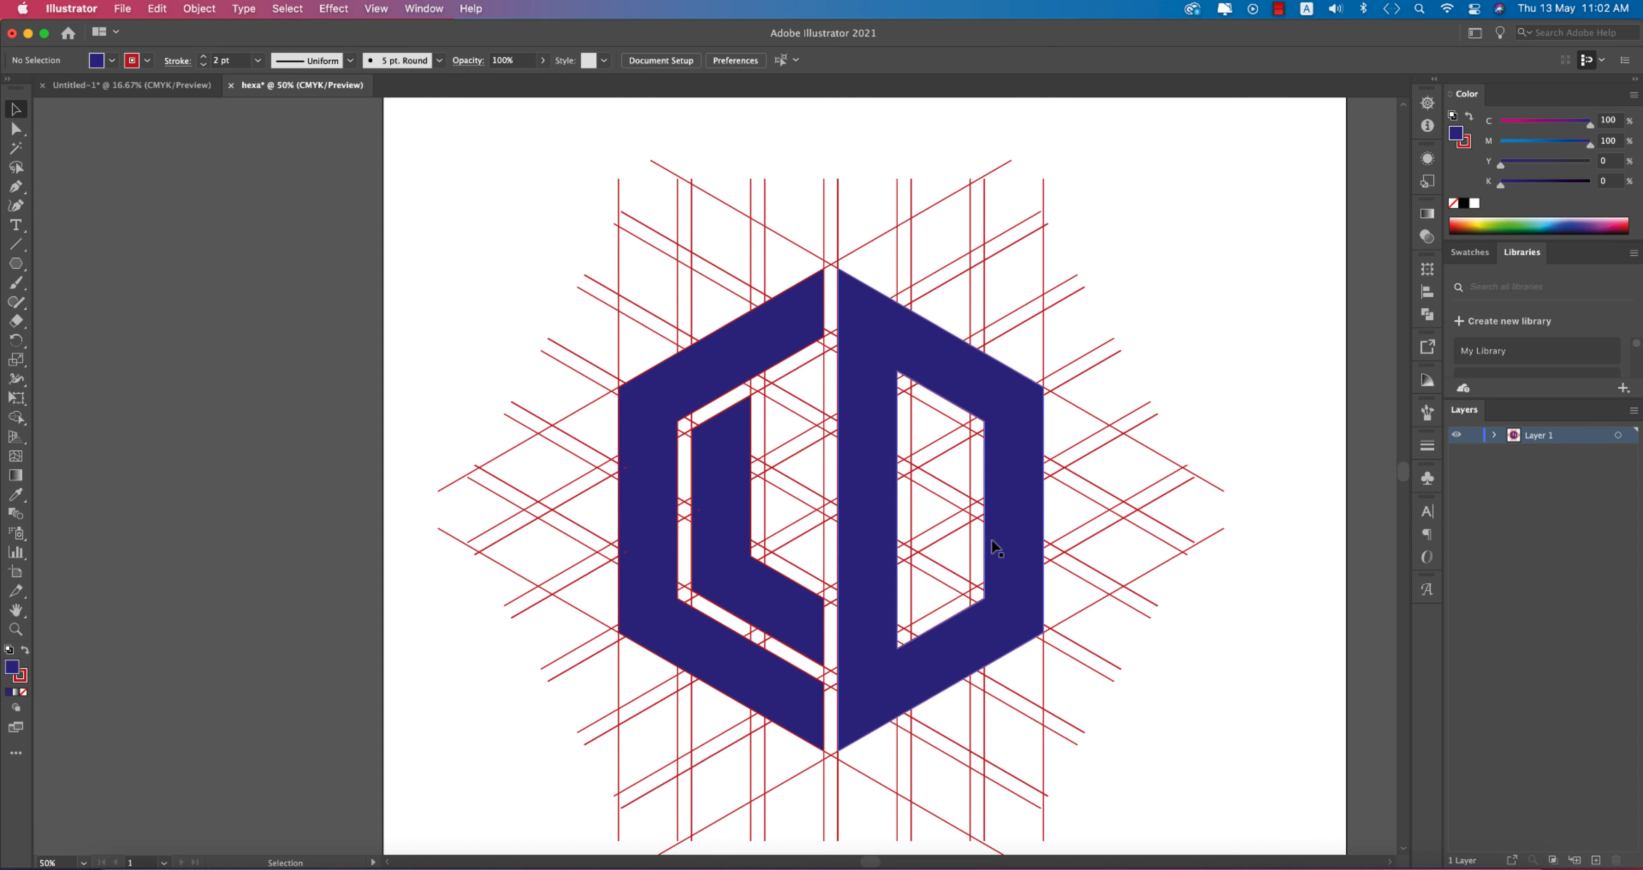
scroll(1181, 543, "down", 2)
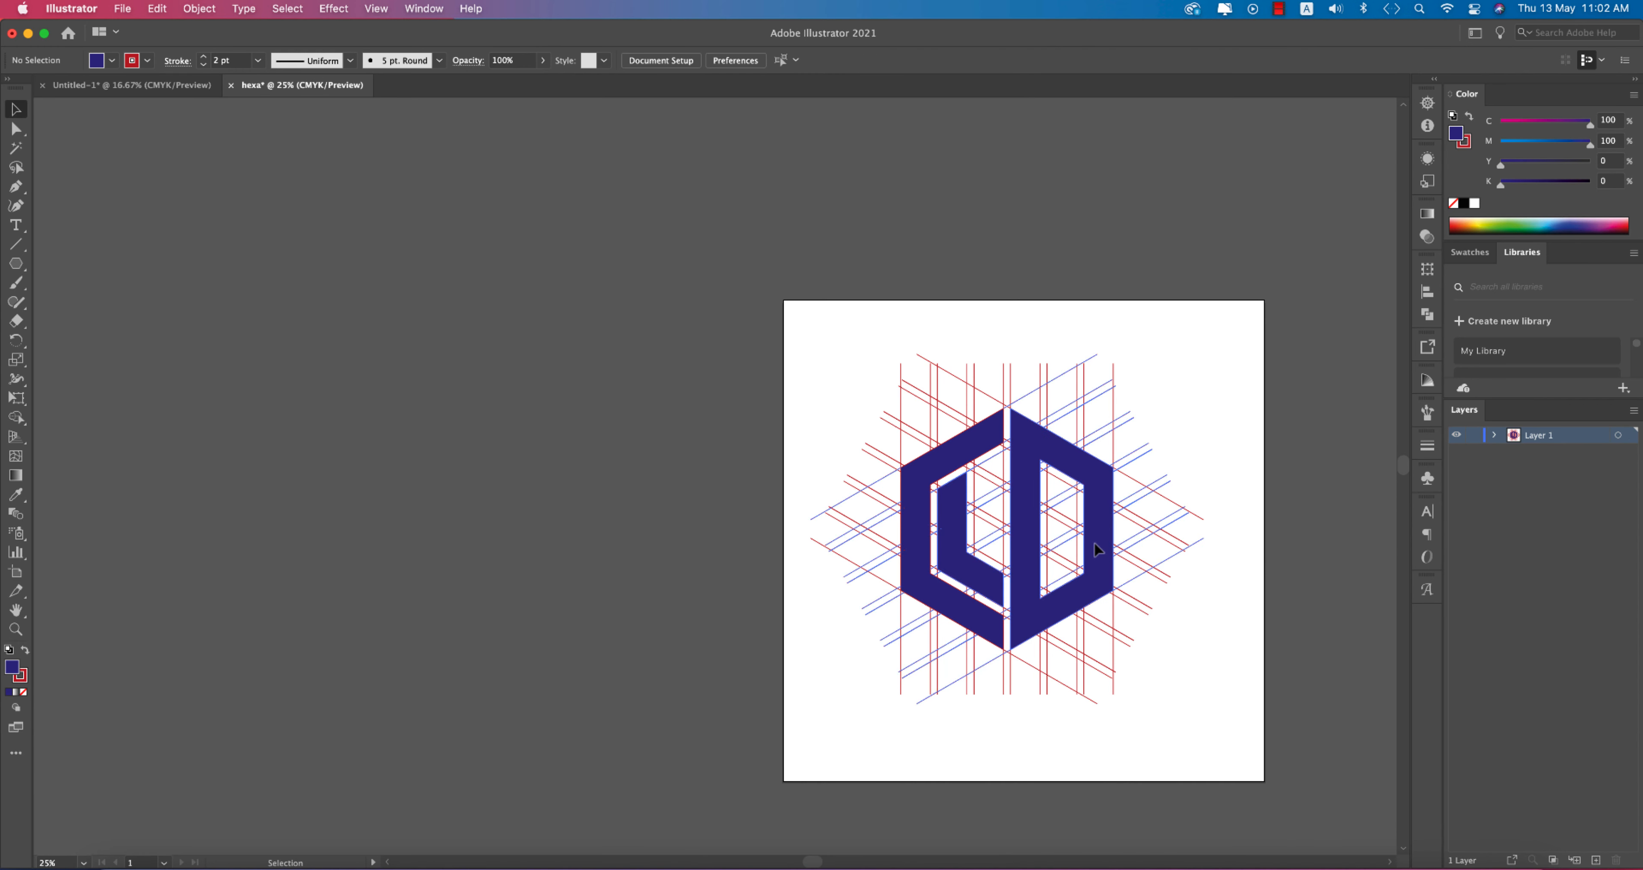
left_click(970, 562)
right_click(971, 564)
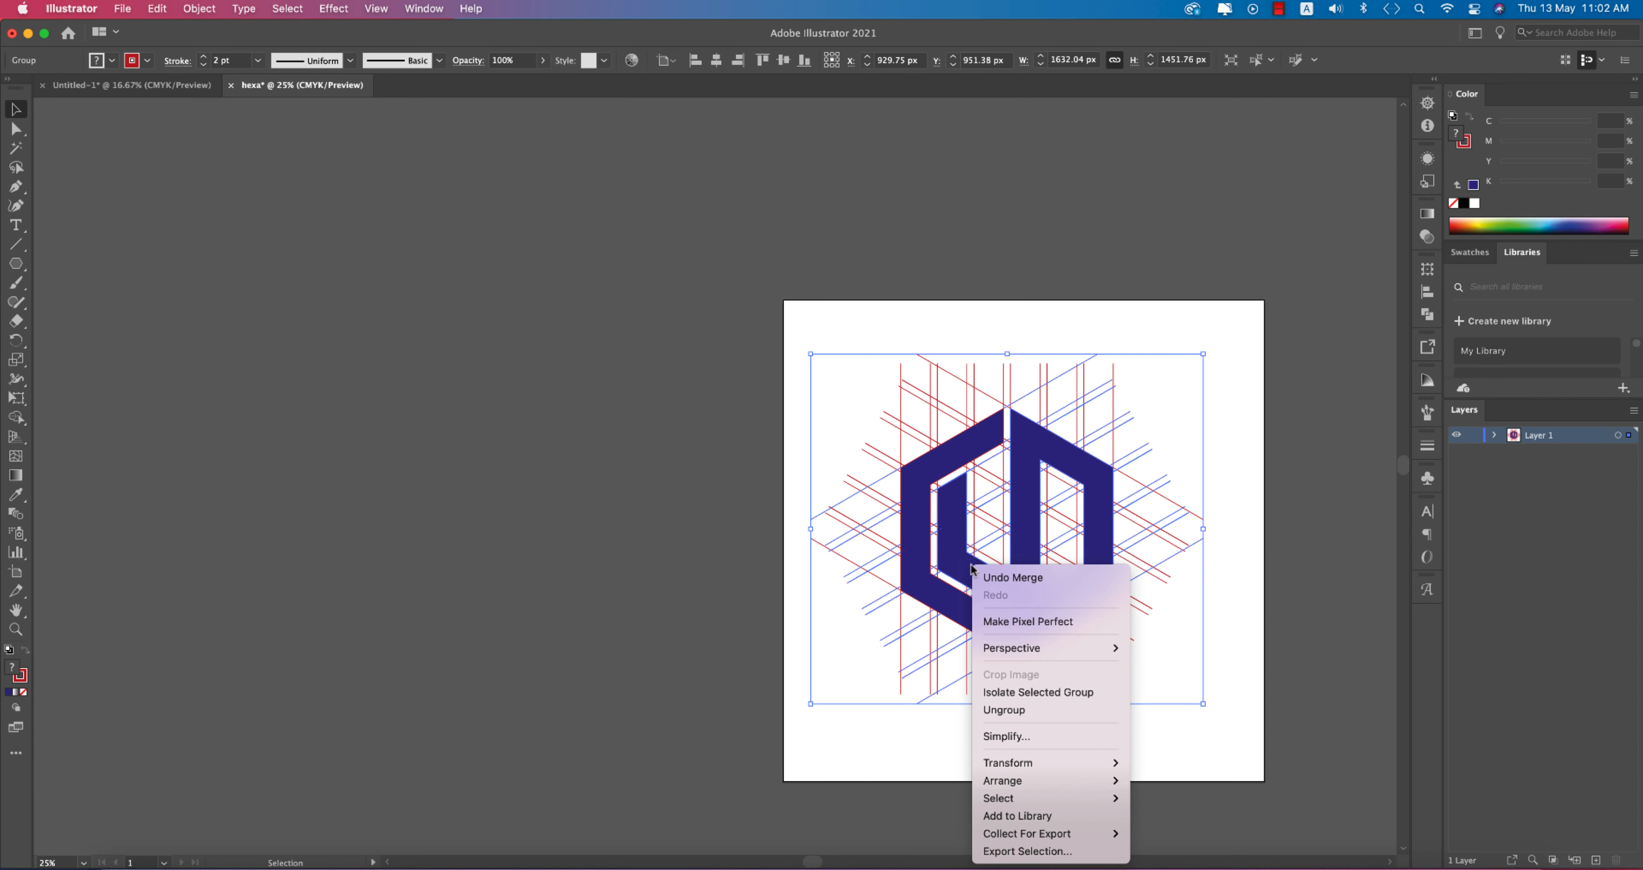
left_click(1004, 710)
left_click(1172, 681)
Step: Undo the trial move of the group holding the D and inner L shapes, and ungroup that nested group
left_click(1108, 552)
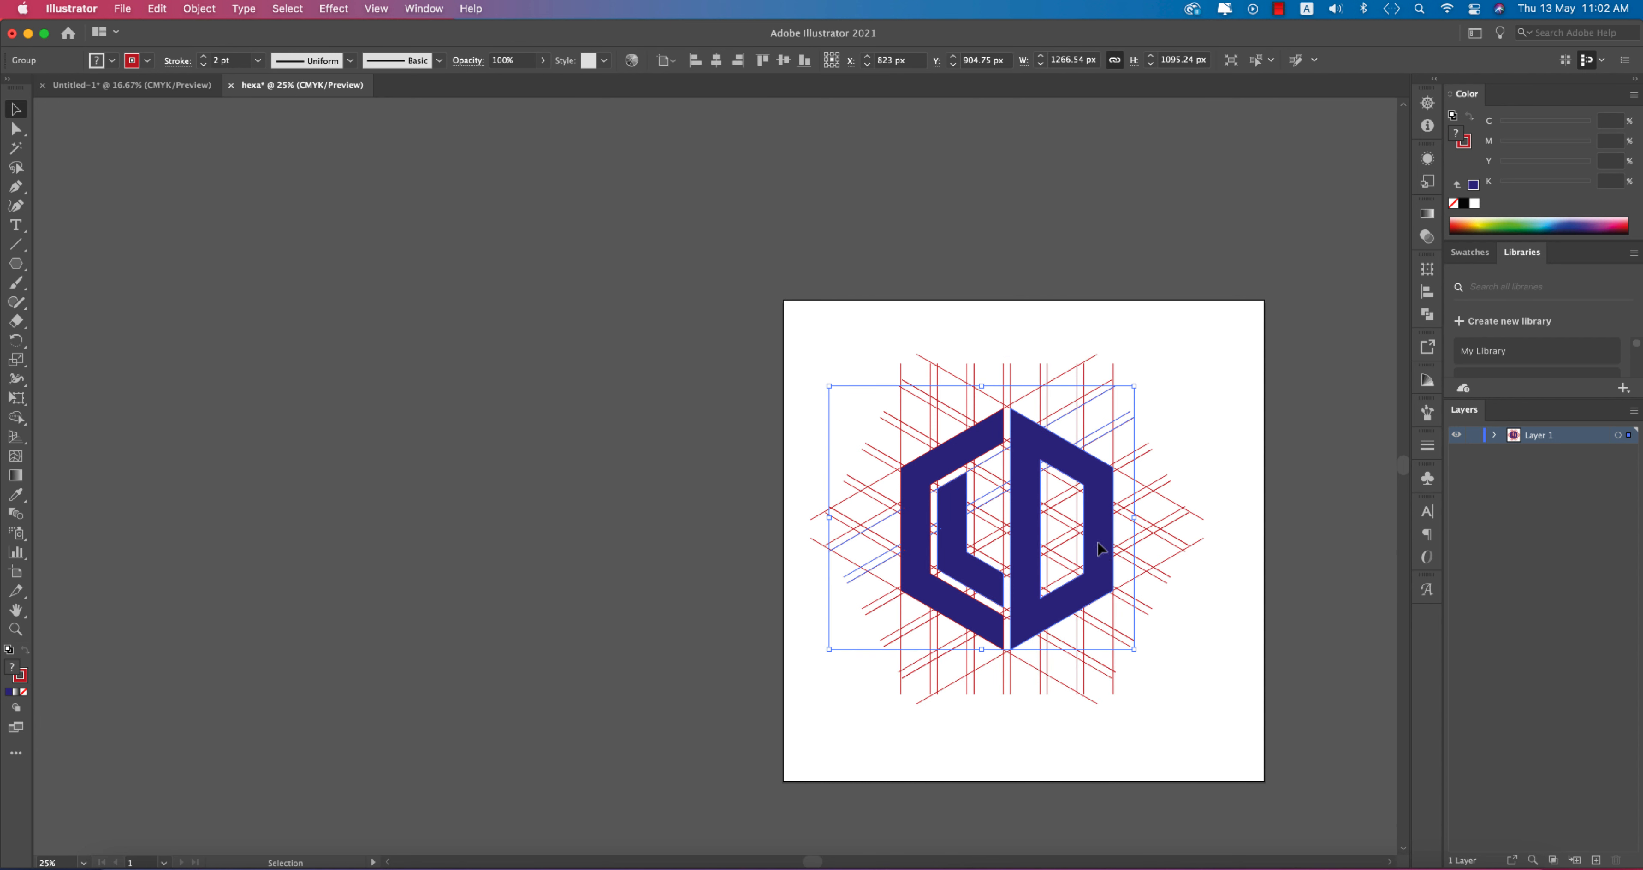
left_click_drag(1098, 541, 474, 530)
key("super+z")
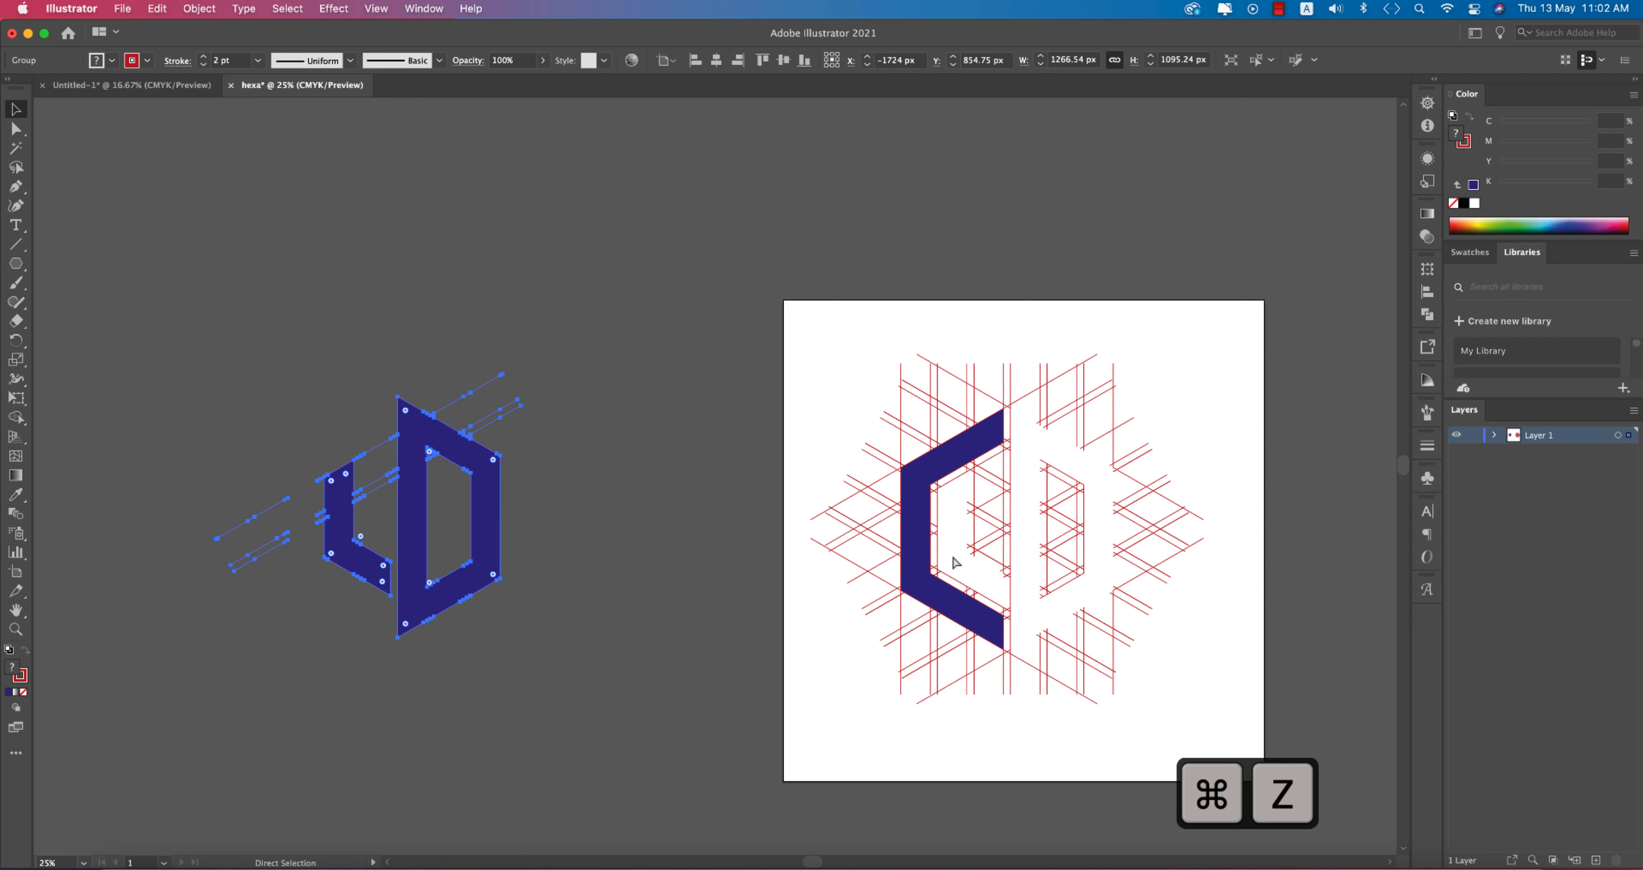
right_click(939, 535)
left_click(955, 681)
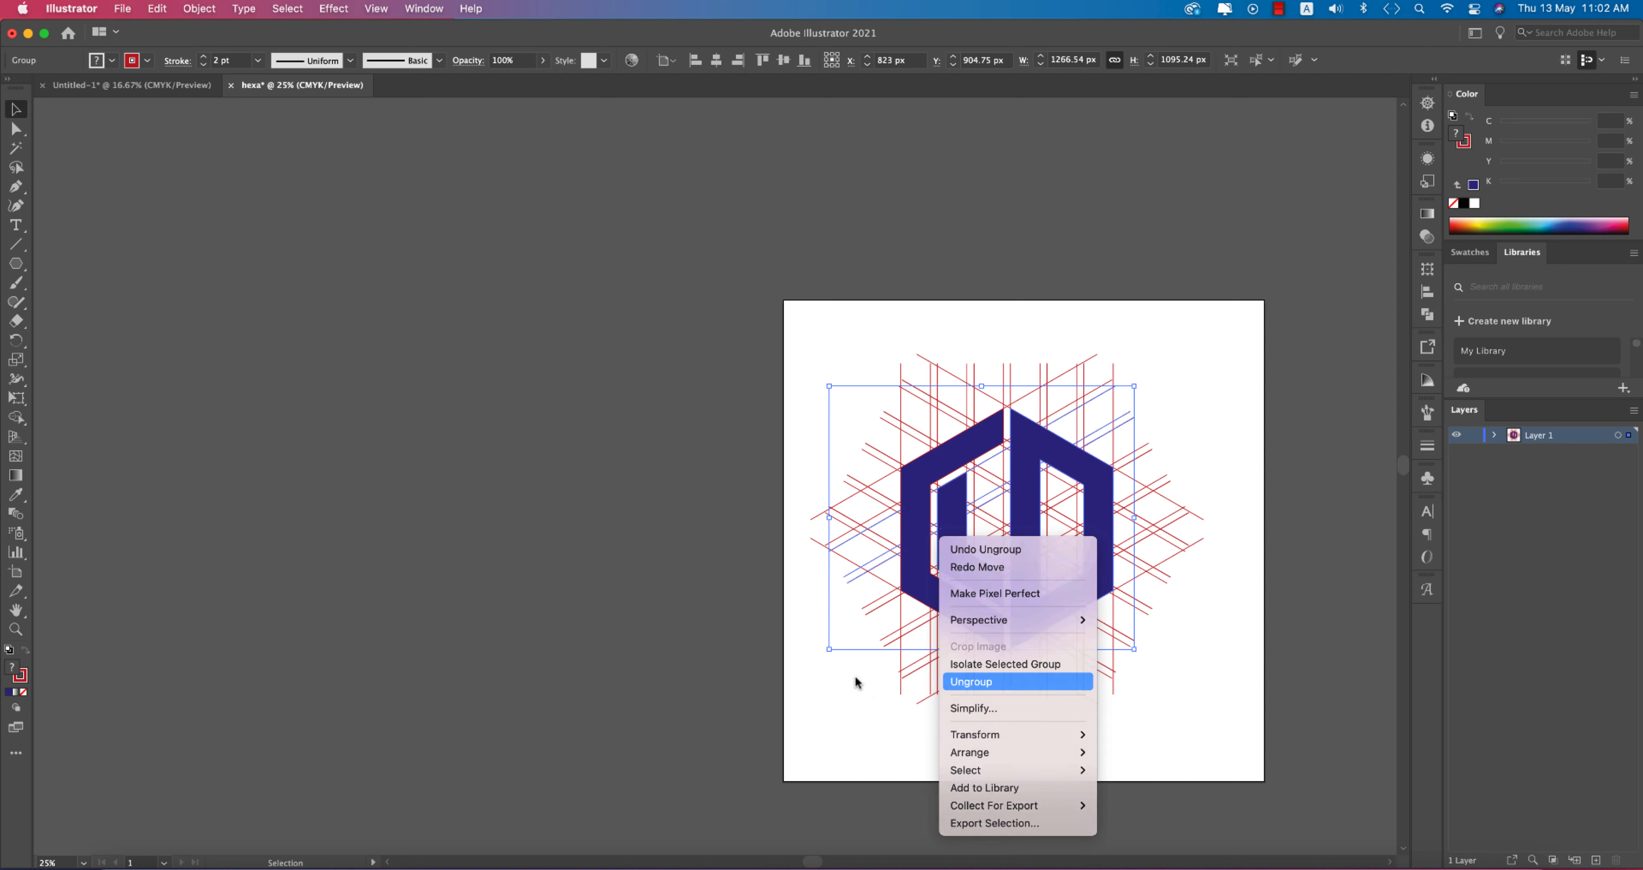
left_click(807, 574)
Step: Select all the artwork and merge the leftover points inside the L-shaped and C-shaped bands with Shape Builder
scroll(948, 512, "up", 3)
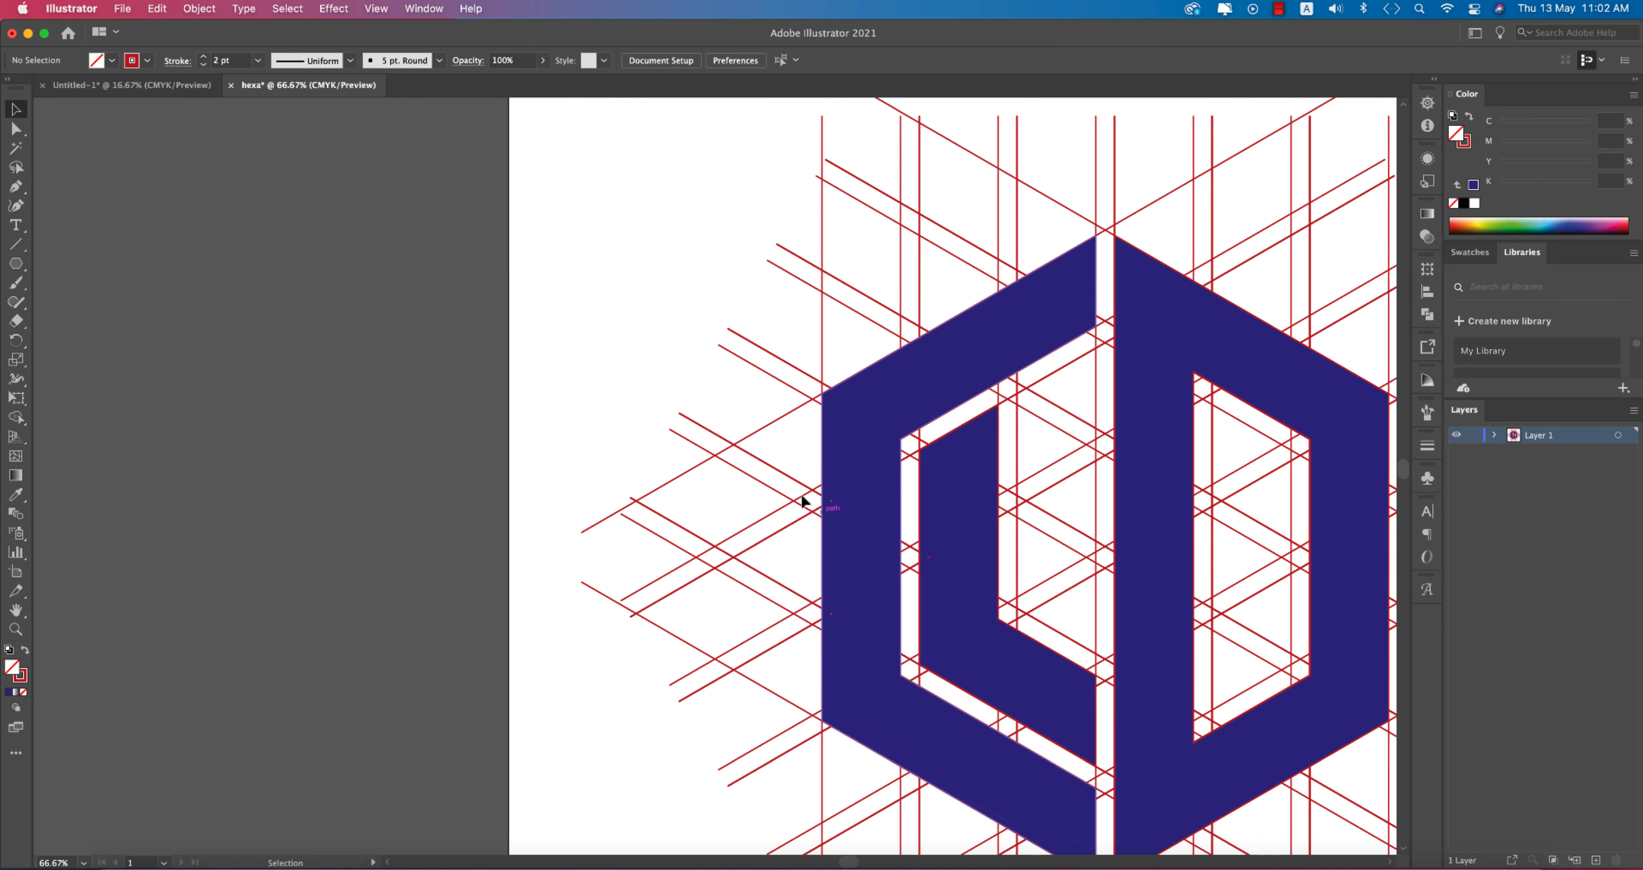
scroll(805, 511, "down", 2)
left_click_drag(702, 280, 1274, 777)
key("shift+m")
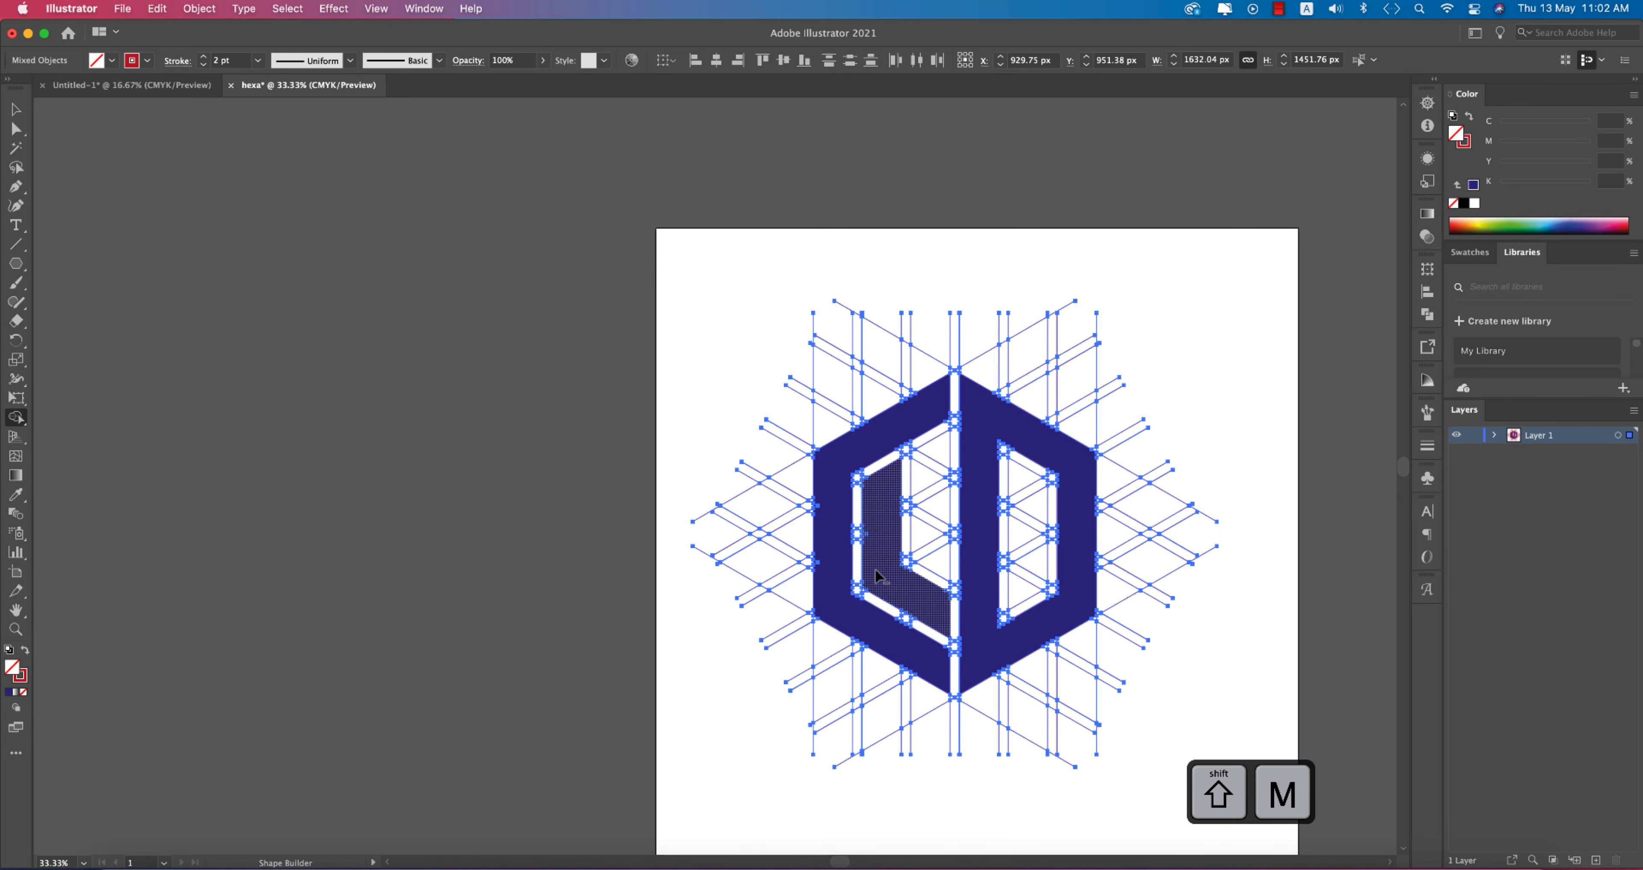
scroll(876, 569, "up", 5)
left_click(843, 379)
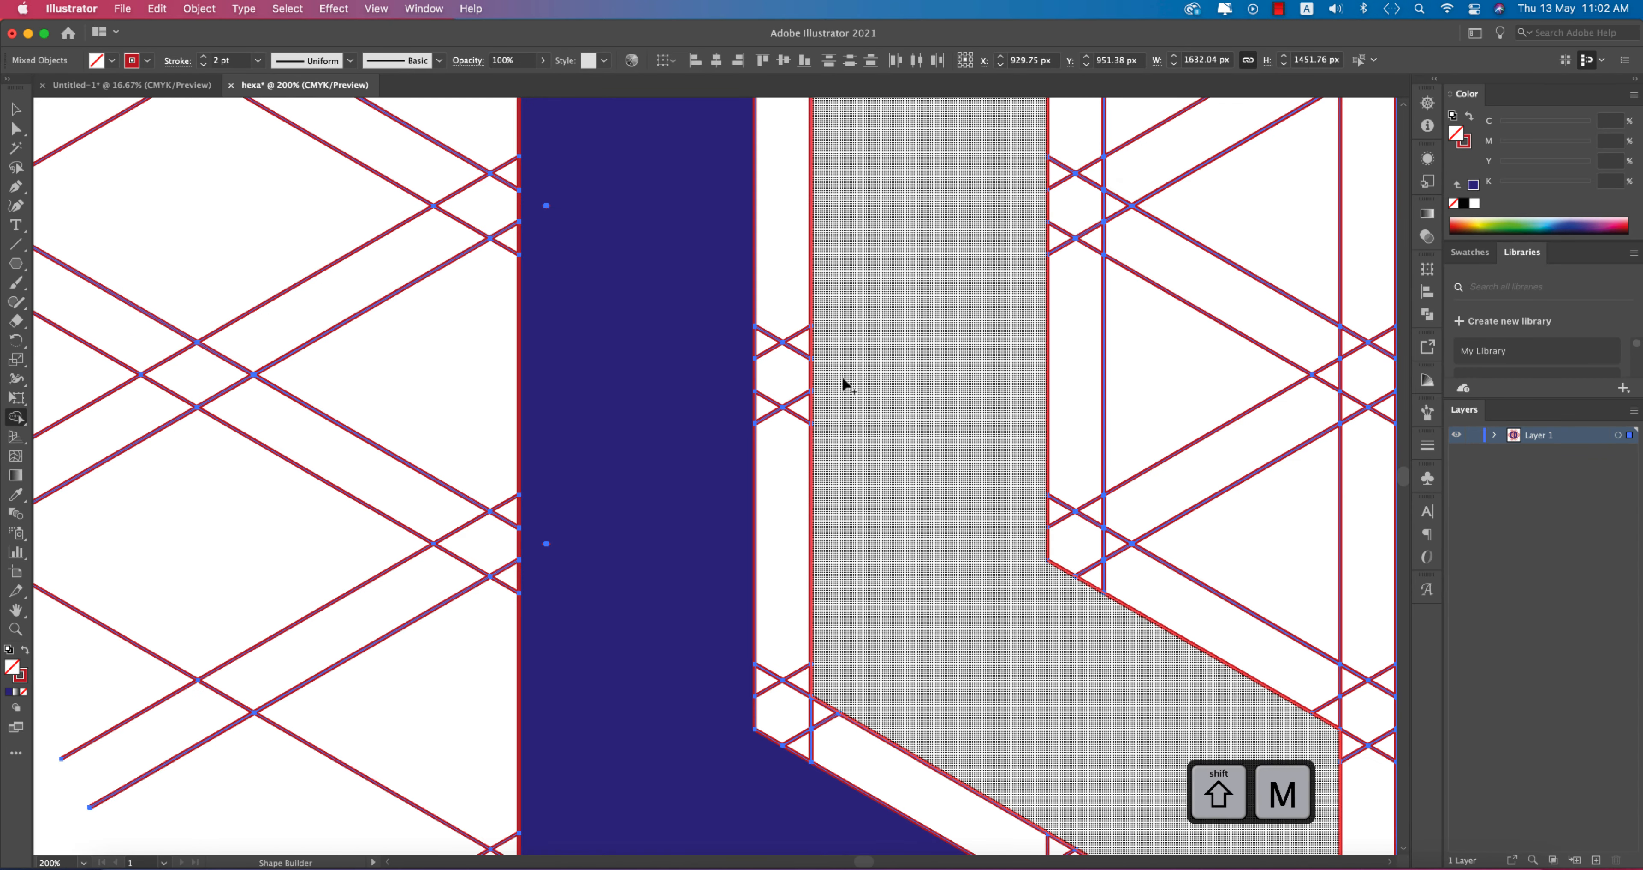
left_click(542, 203)
left_click(553, 212)
left_click_drag(553, 213, 547, 204)
left_click_drag(549, 546, 547, 558)
scroll(653, 528, "down", 4)
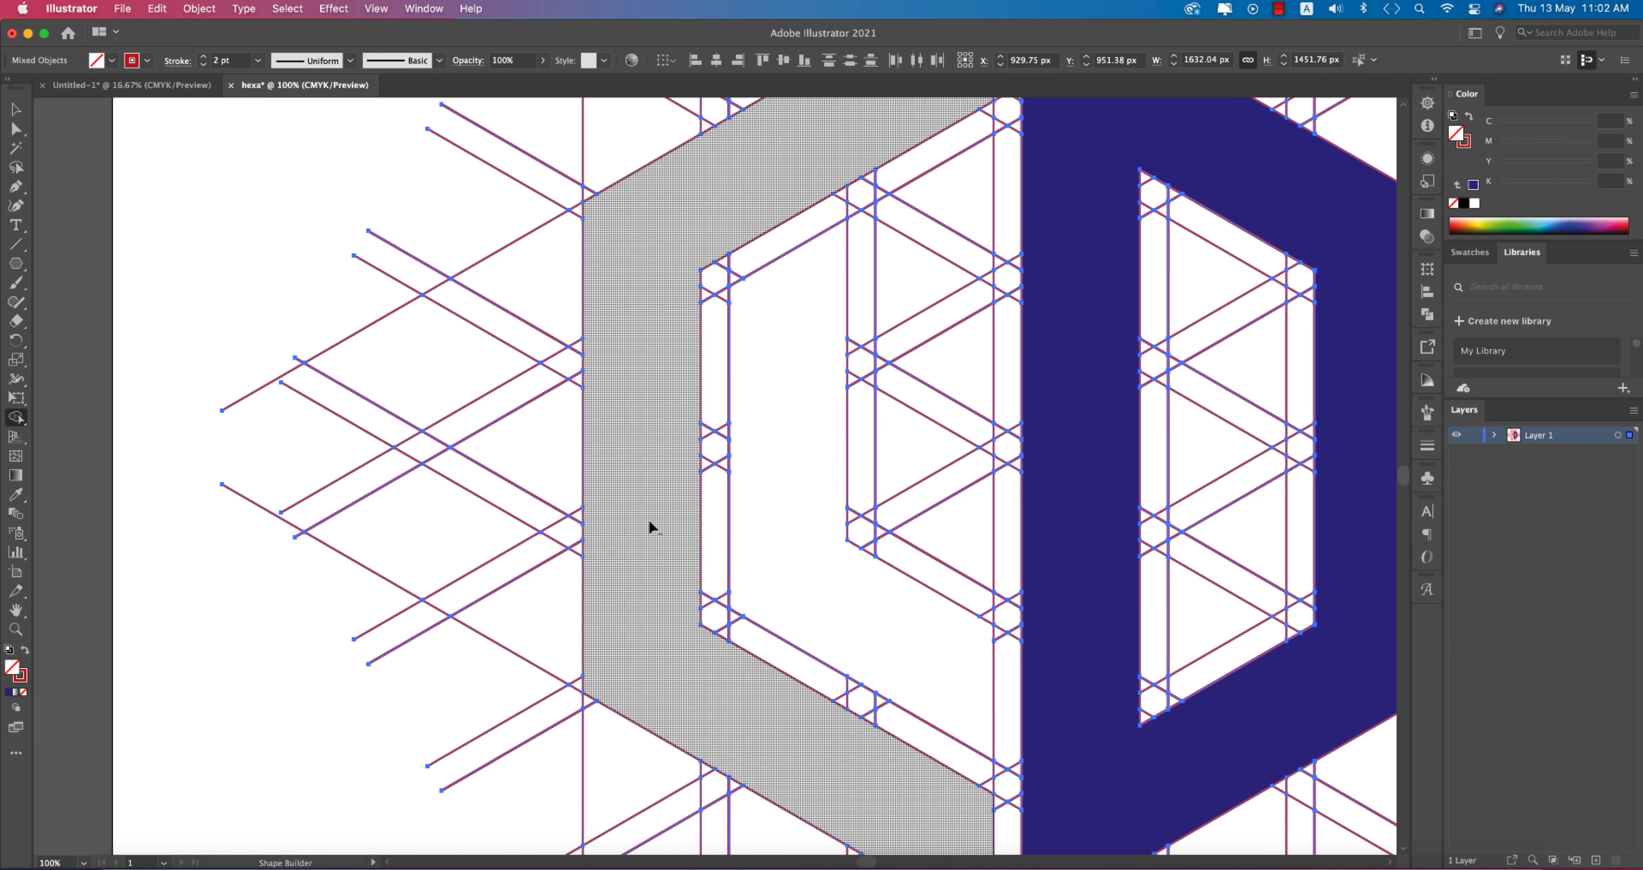
Step: Set the fill to the dark blue swatch and apply it to the C-shaped and L-shaped bands
left_click(112, 61)
left_click(101, 88)
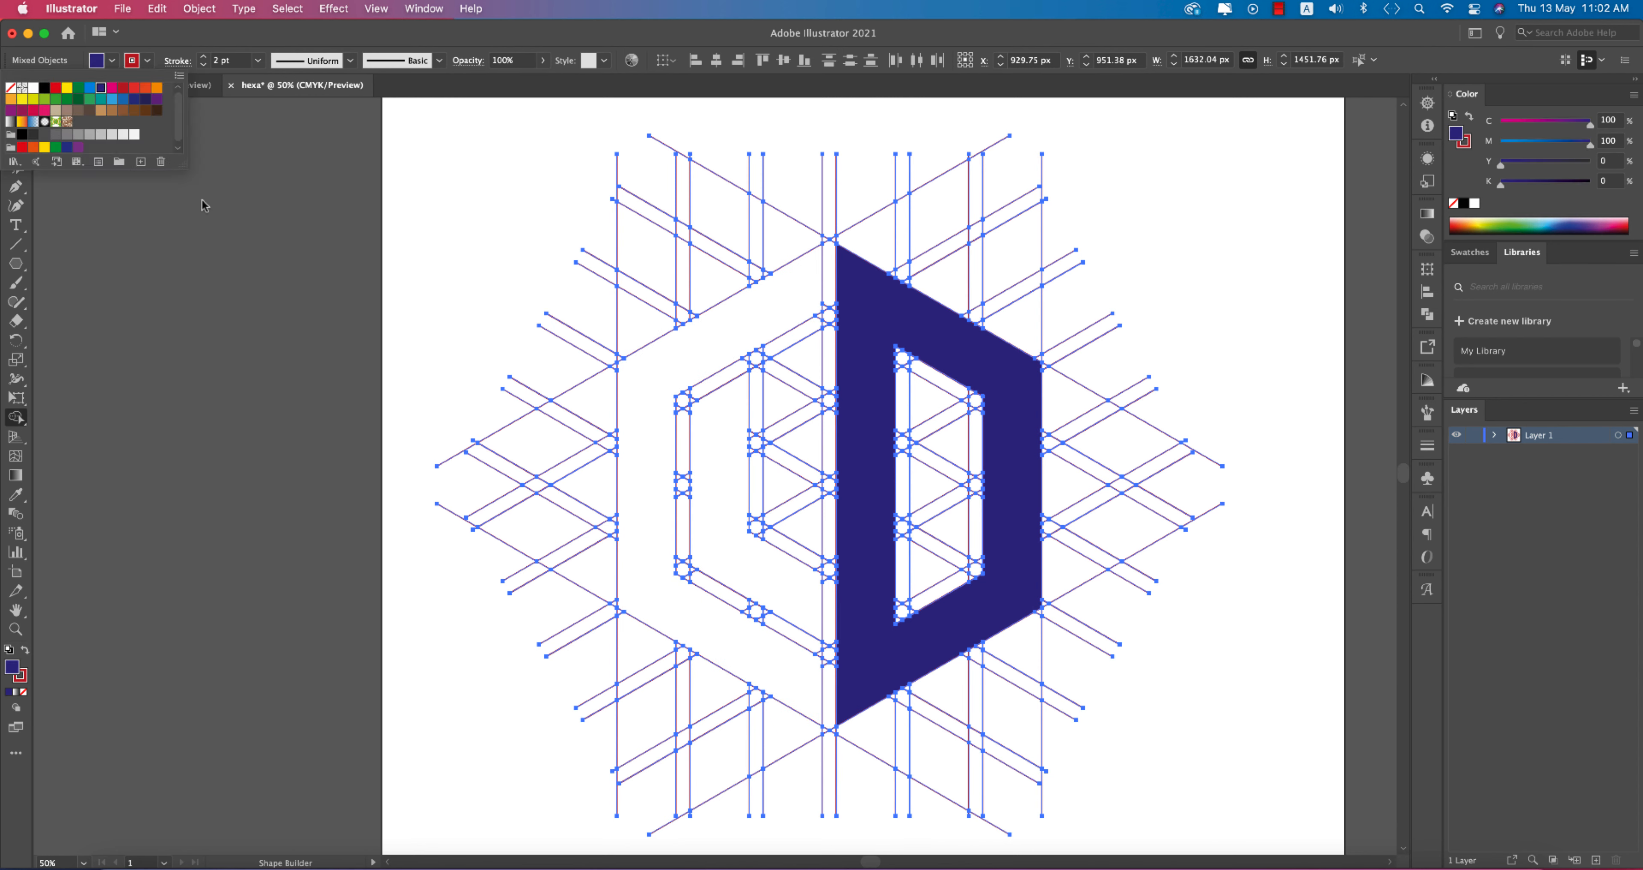
left_click(638, 462)
left_click(732, 481)
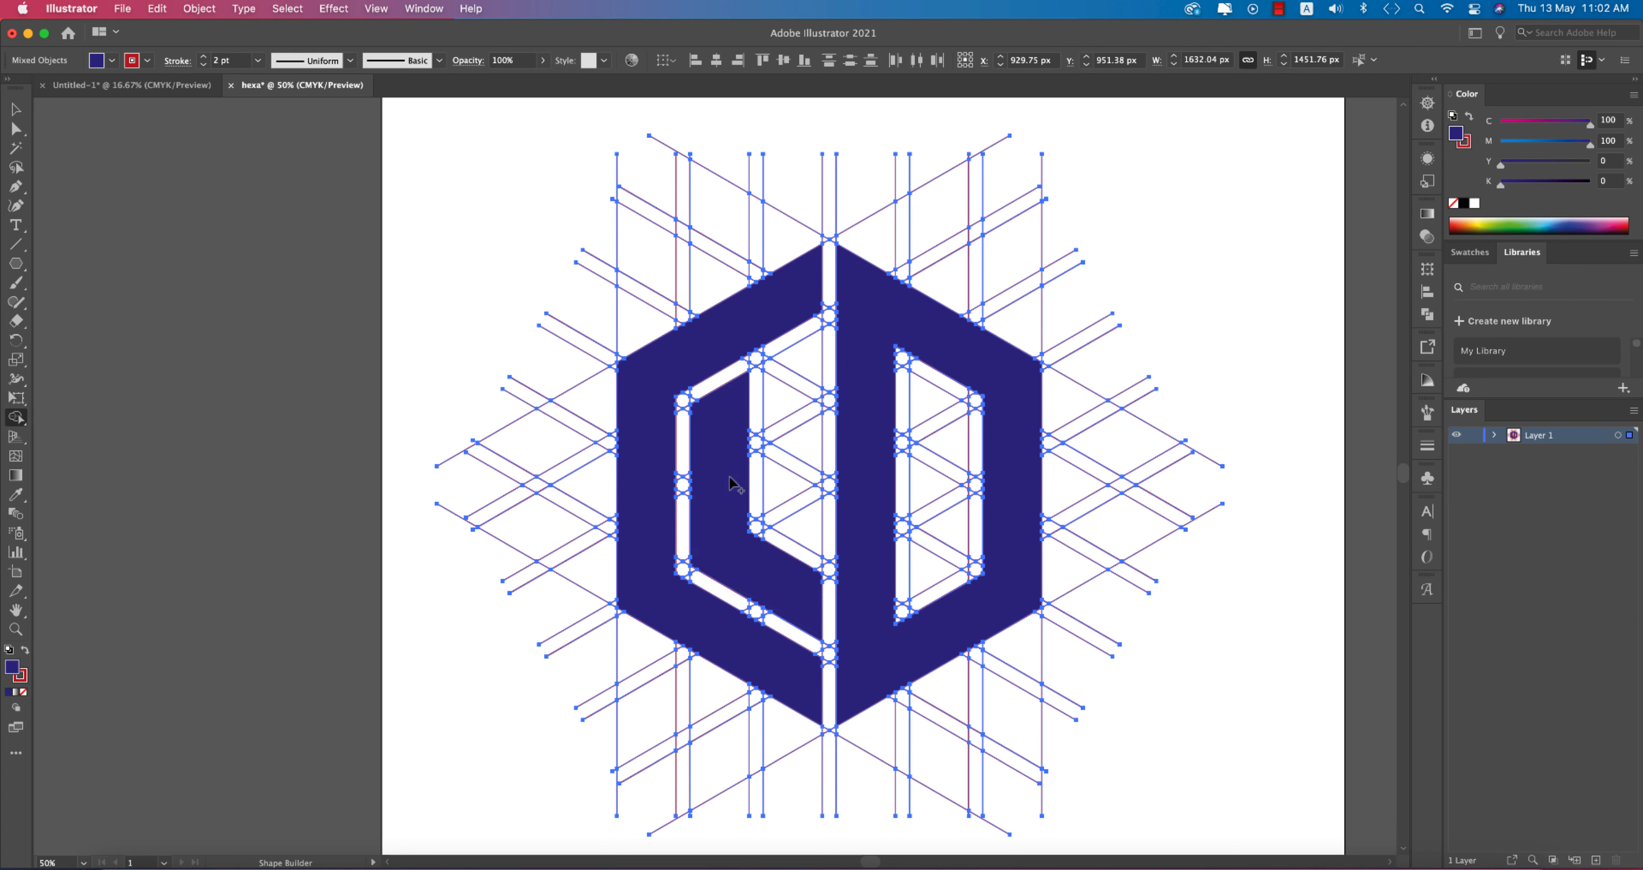
Step: Ungroup the group containing the C-shaped band, undoing its trial move, and deselect everything
left_click(13, 112)
left_click(146, 298)
left_click(727, 447)
key("super+a")
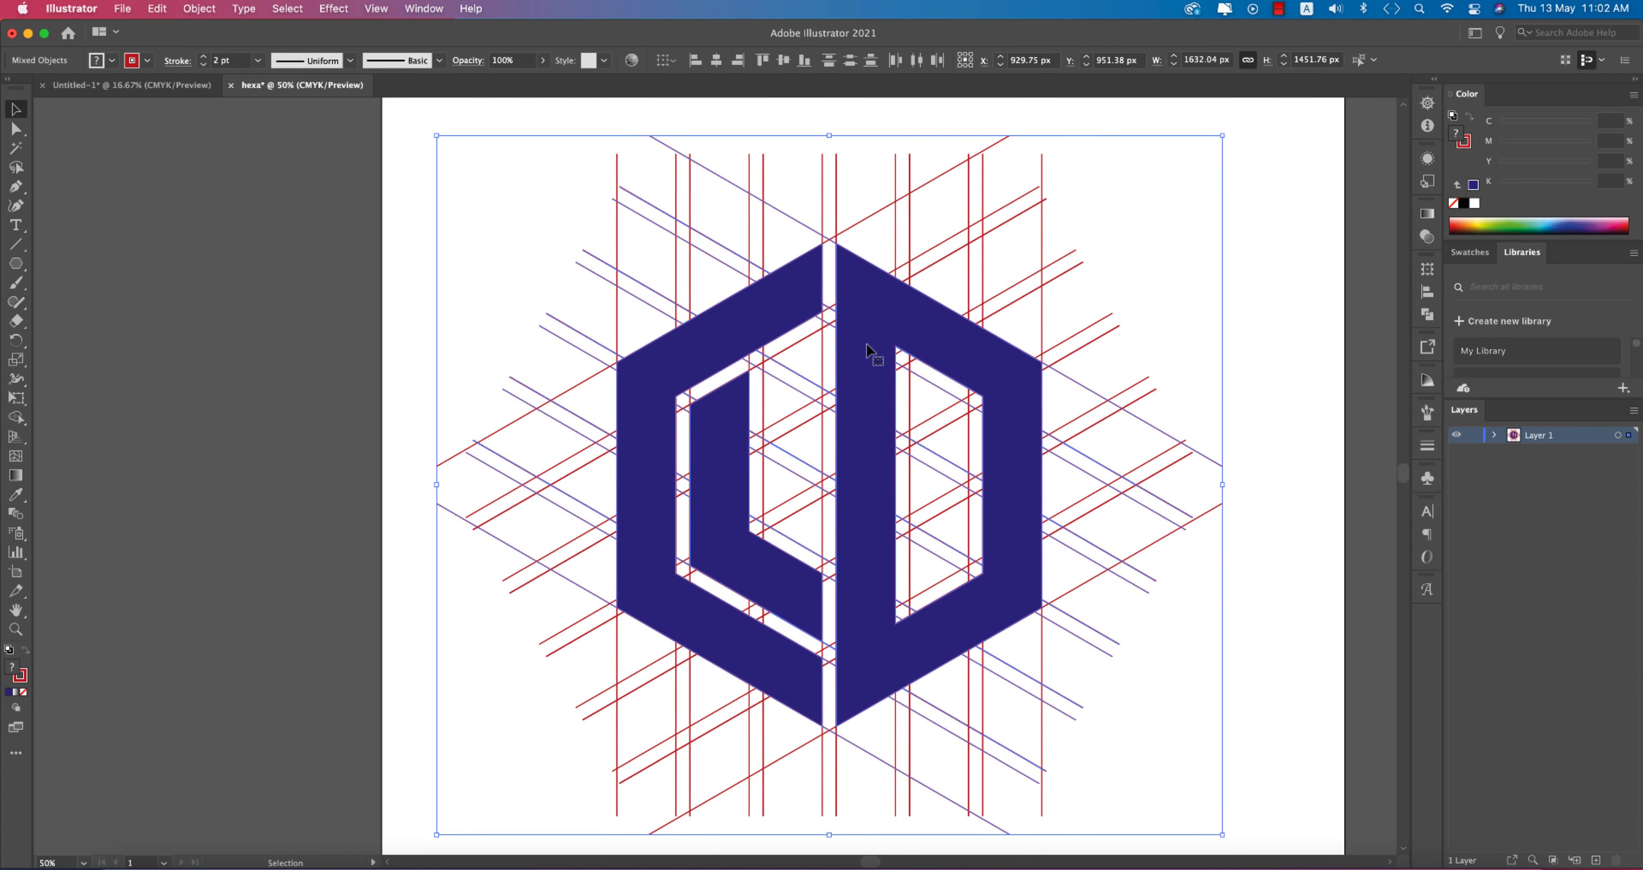
right_click(867, 347)
left_click(1282, 289)
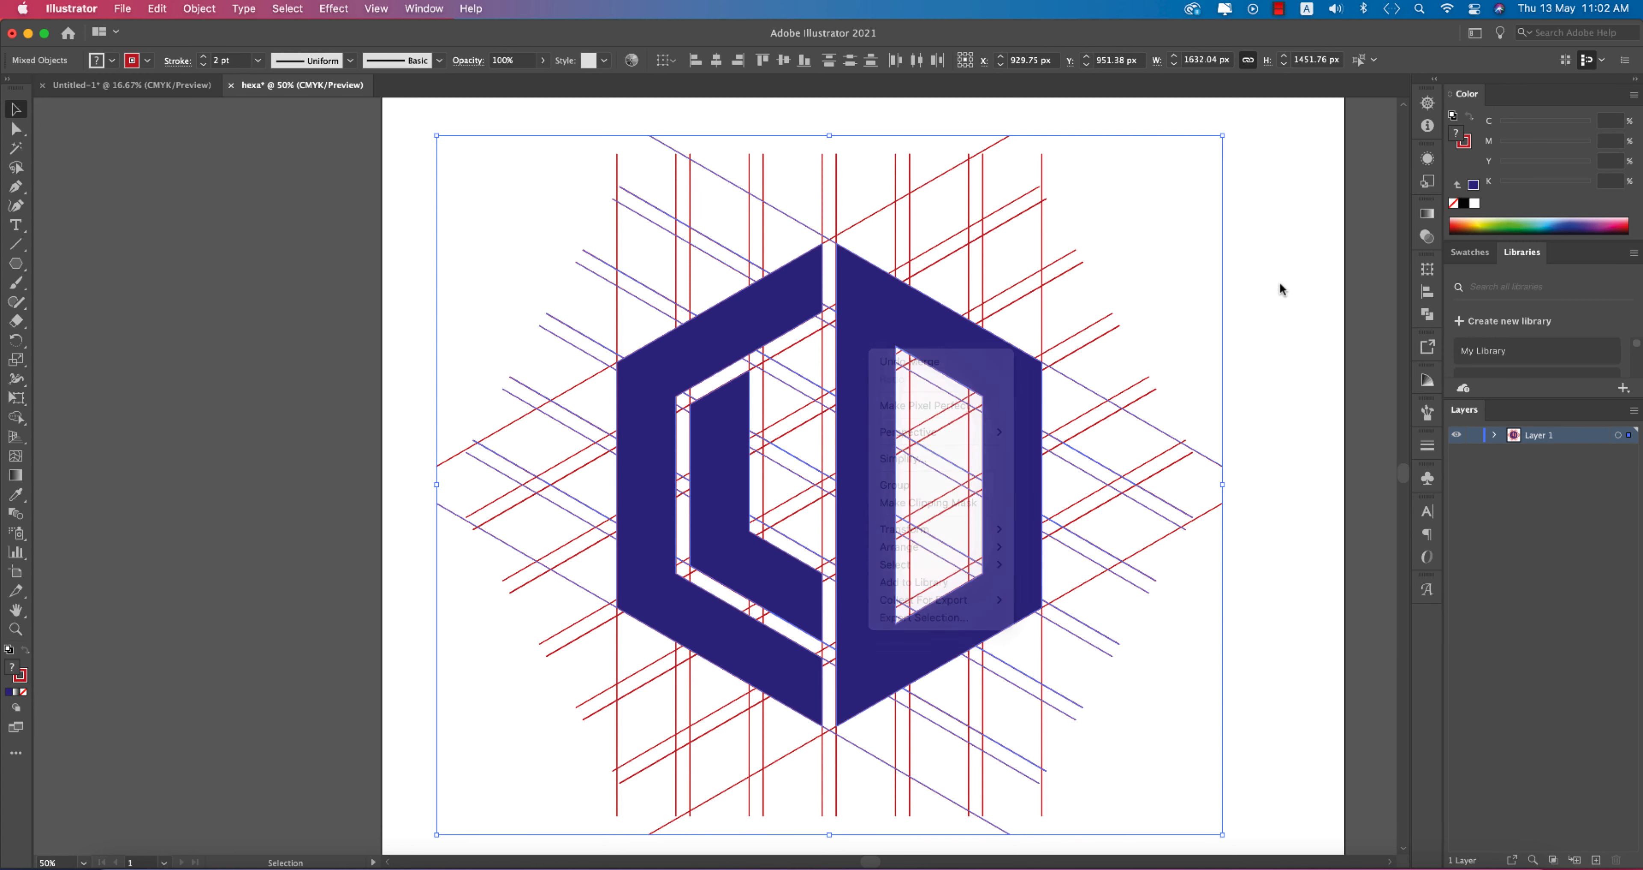
left_click(541, 298)
left_click_drag(677, 354, 416, 315)
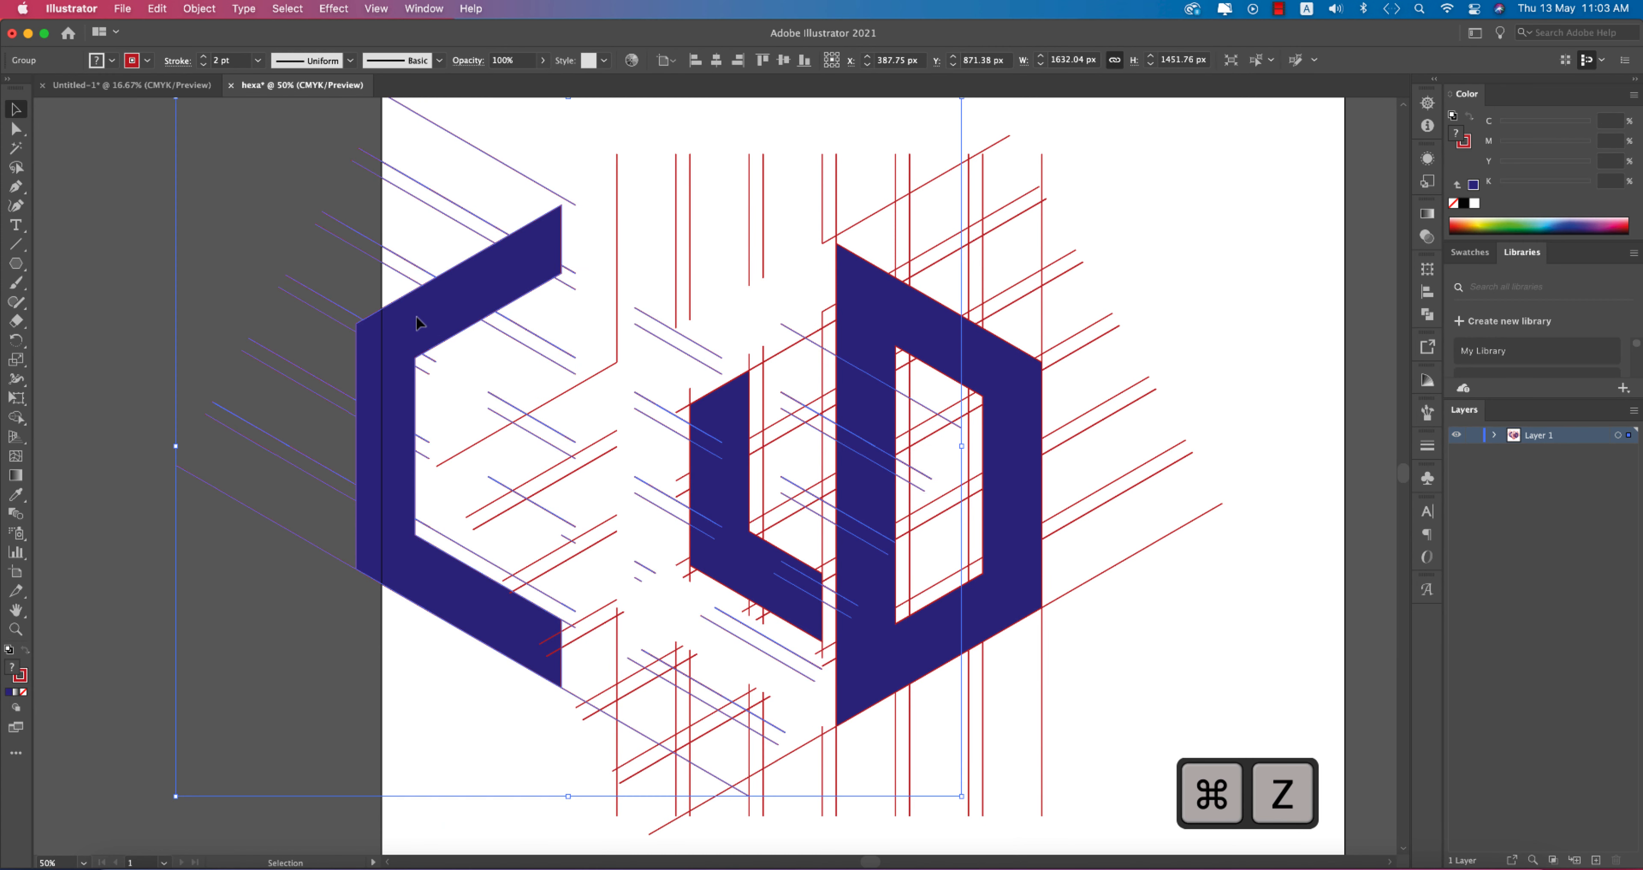
key("super+z")
right_click(744, 337)
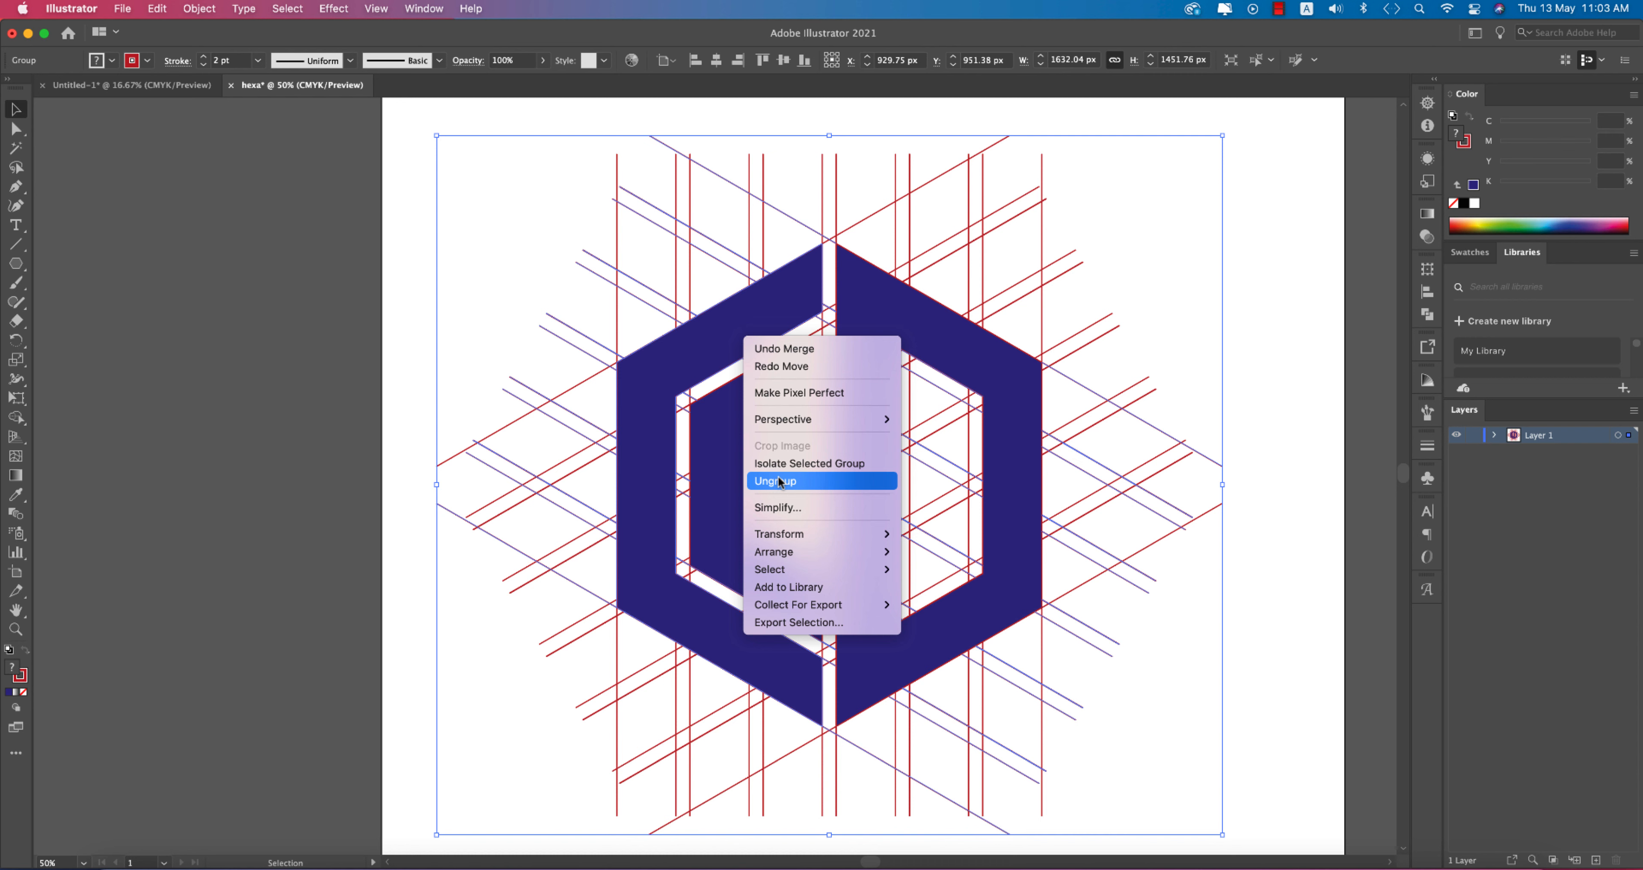
left_click(779, 479)
left_click(1251, 357)
left_click_drag(770, 569, 787, 498)
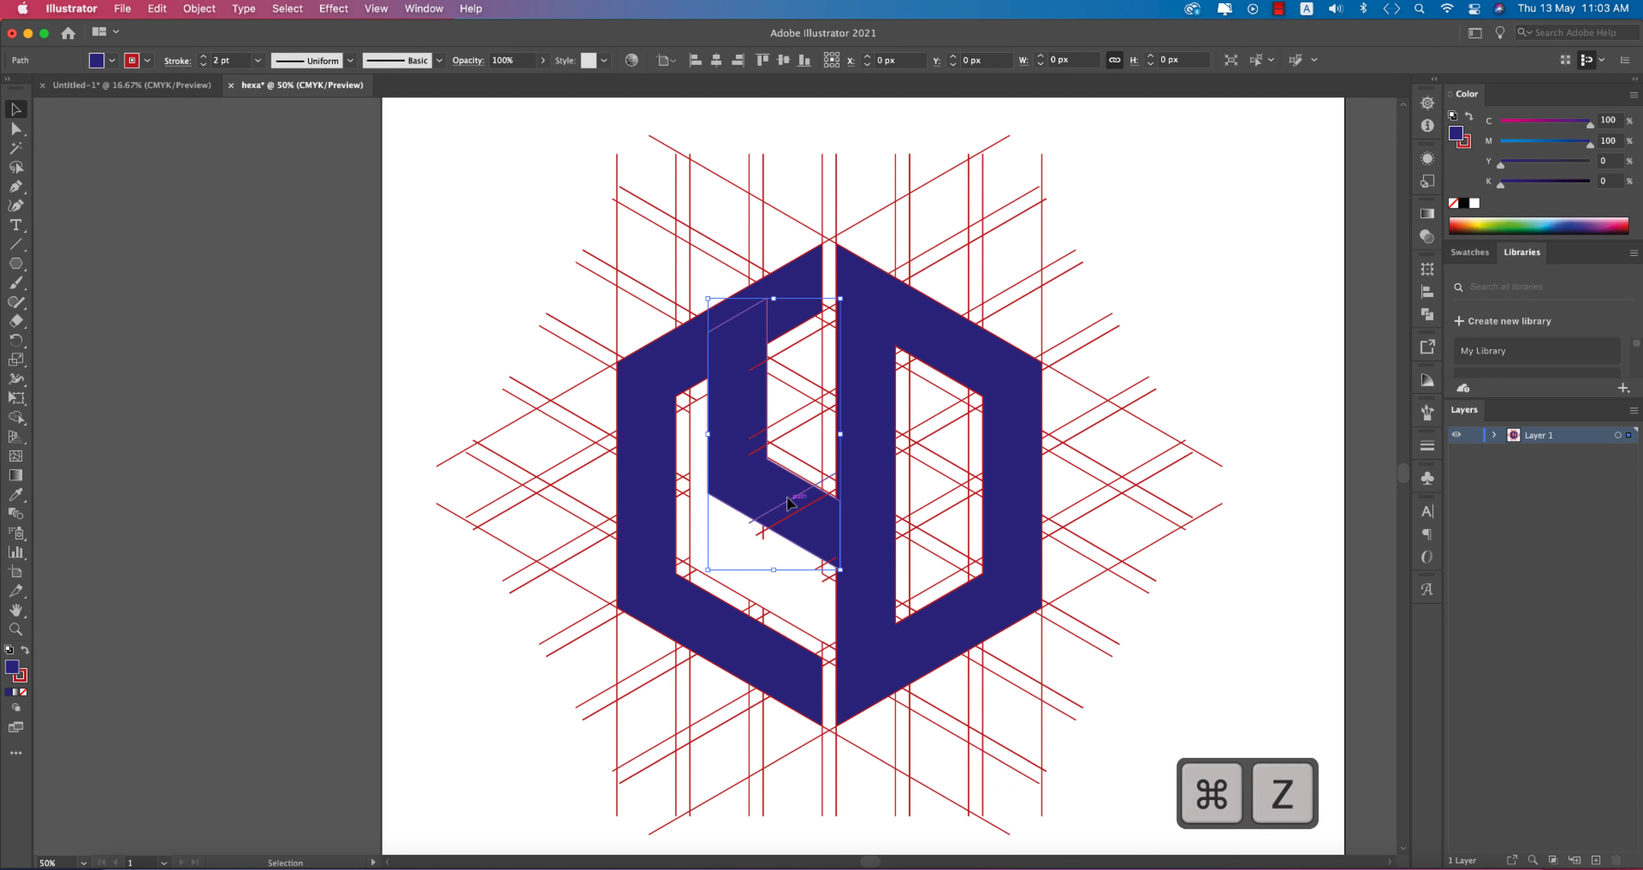
key("super+z")
key("super+z")
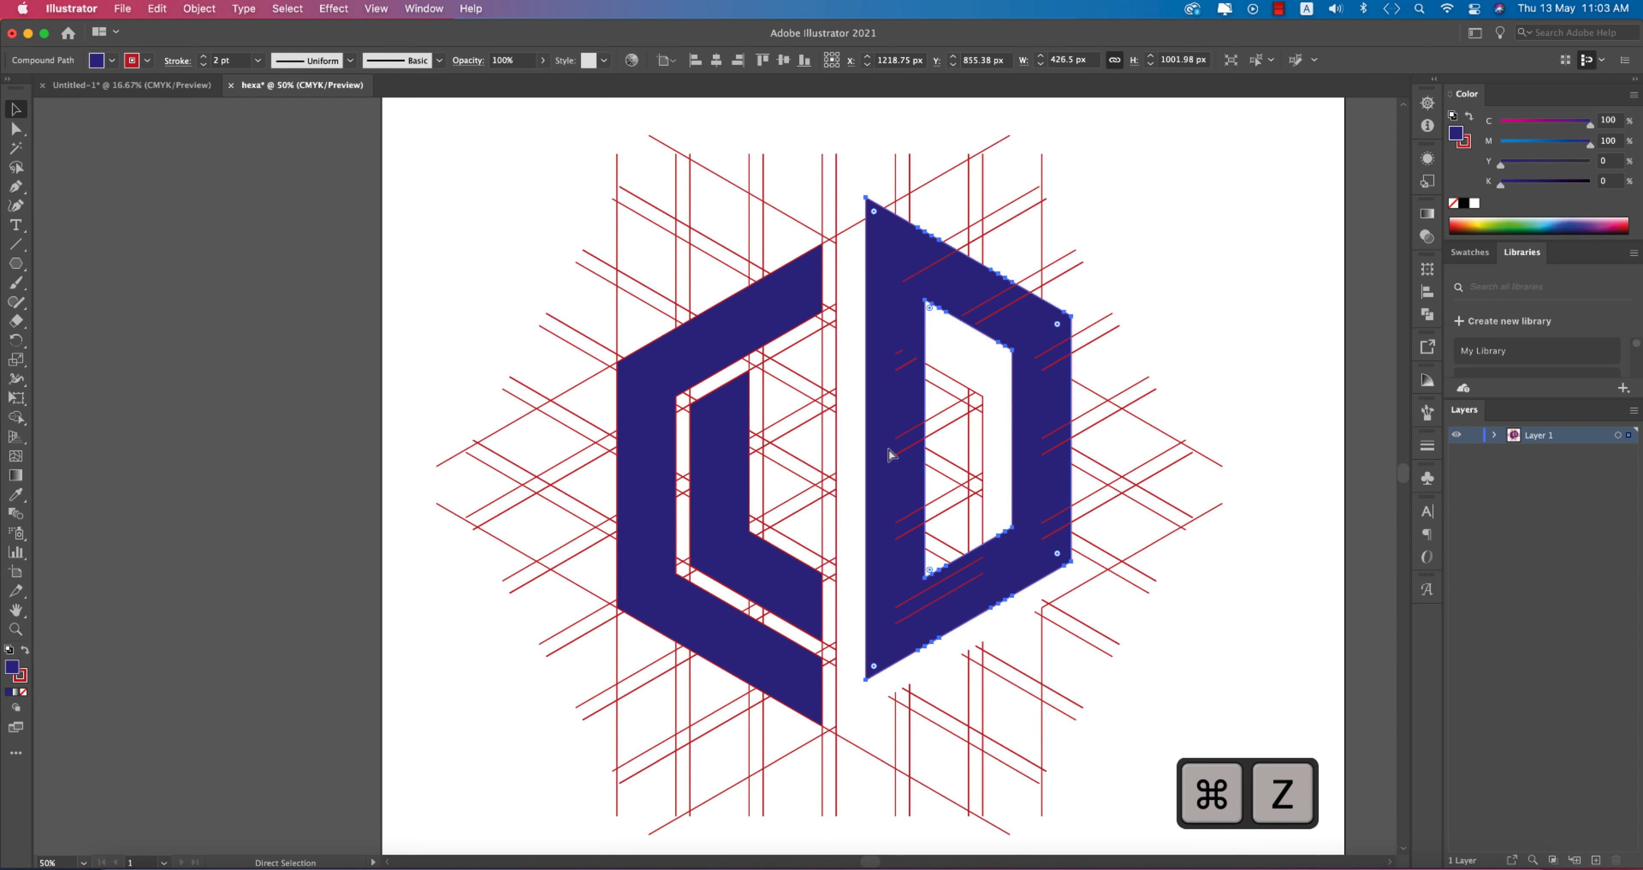
key("super+z")
Step: Select the C-, L- and D-shaped bands together and move them off the artboard onto the empty canvas beside it
left_click(698, 622, "shift")
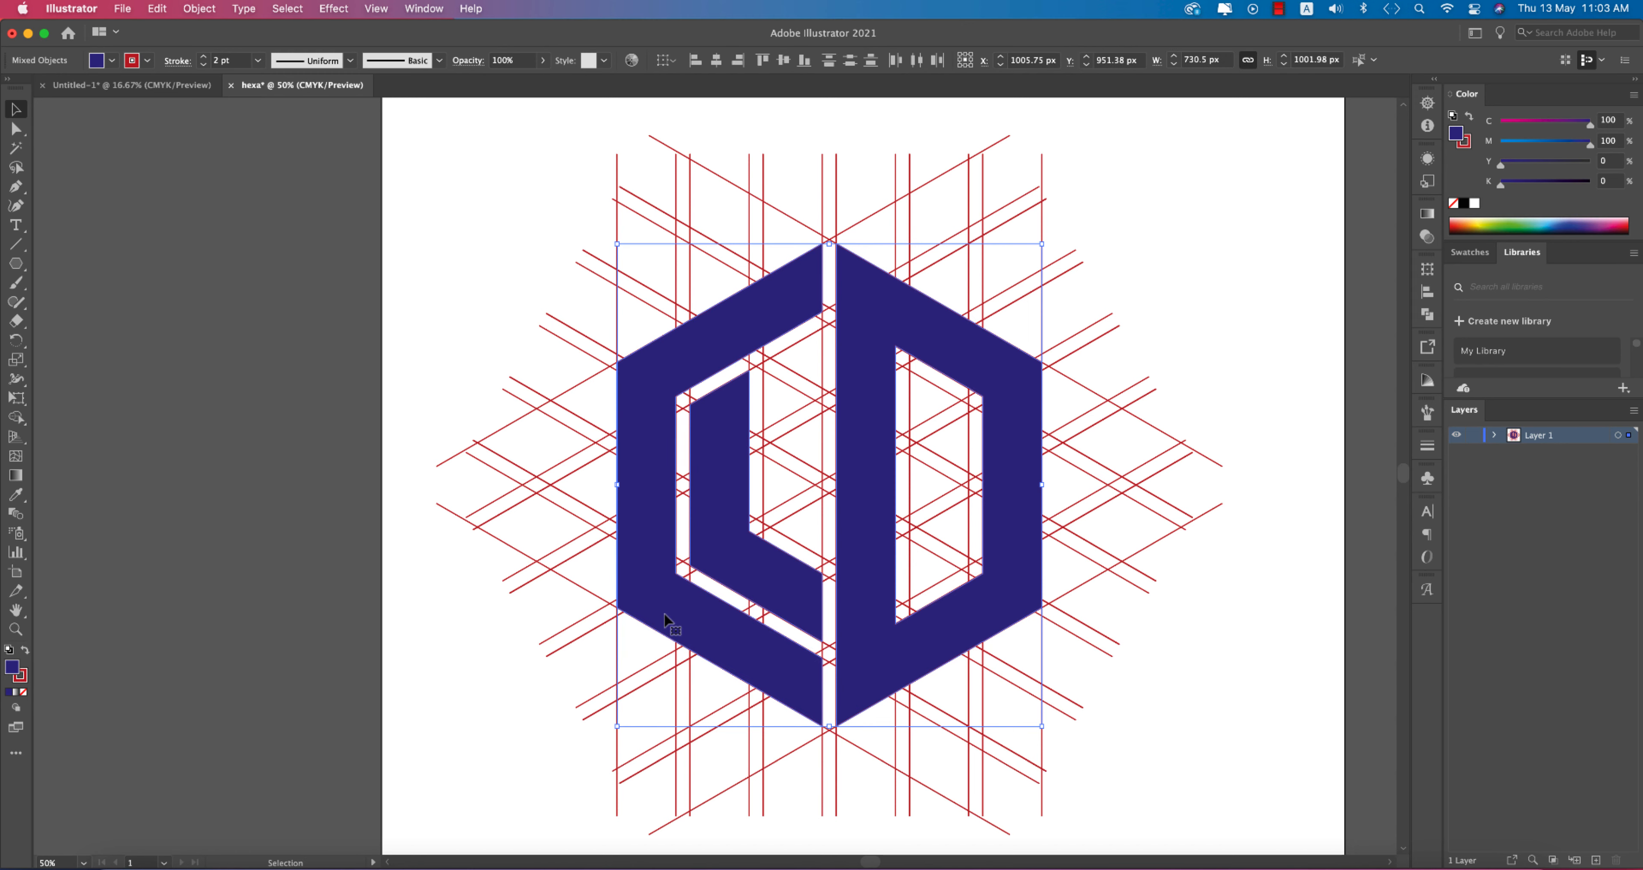
scroll(667, 622, "down", 3)
left_click_drag(765, 555, 315, 475)
left_click_drag(153, 394, 278, 341)
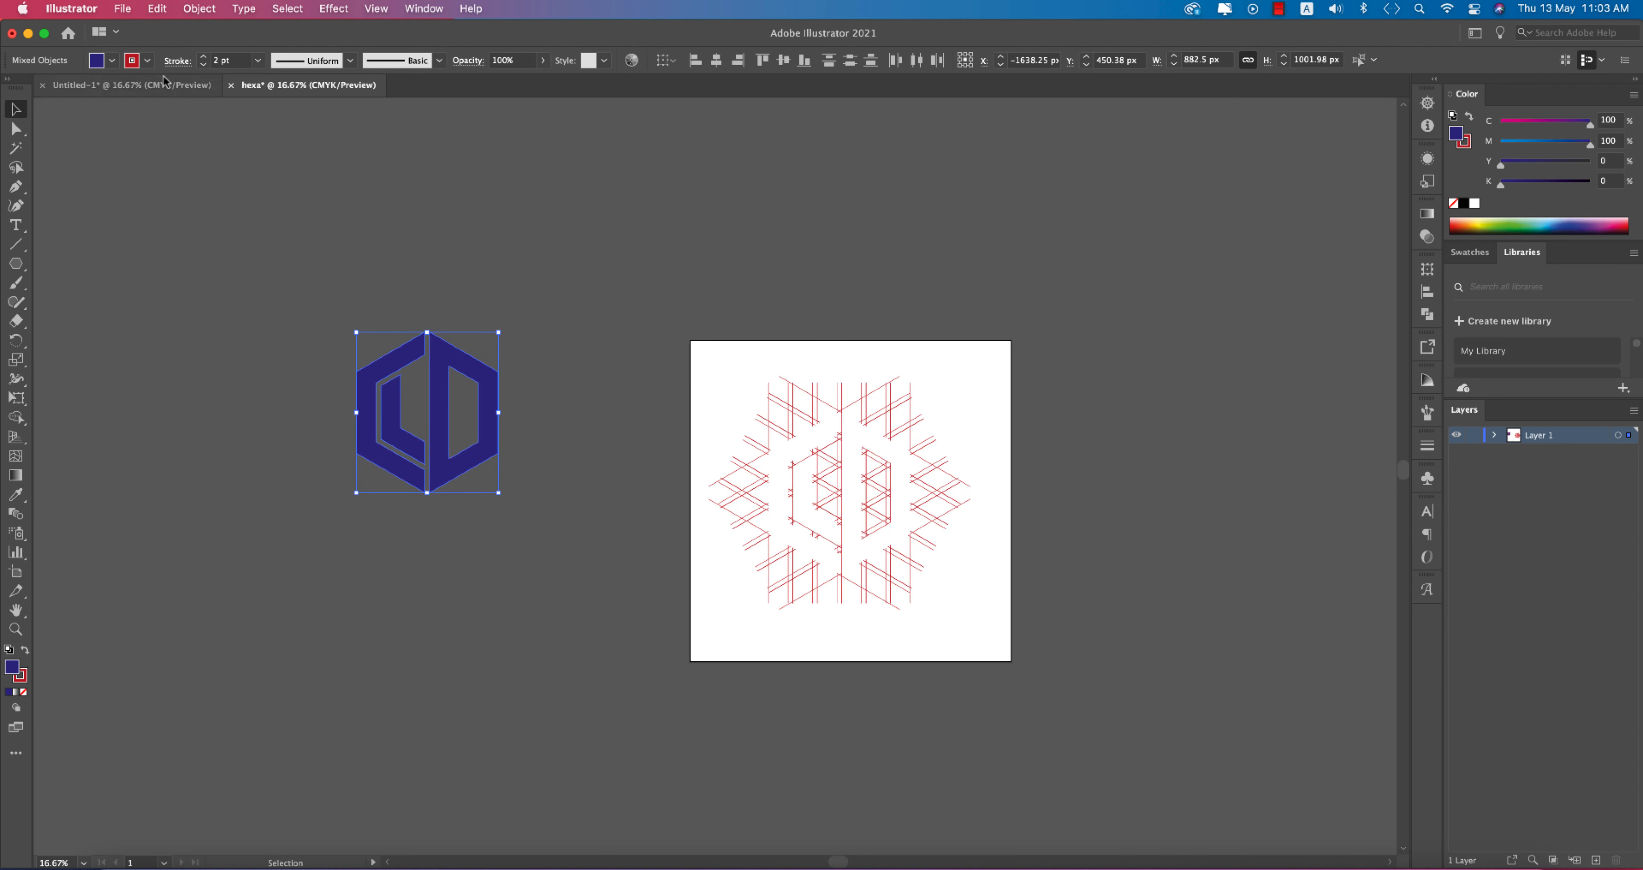
Step: Remove the red stroke from the separated logo shapes and deselect them
left_click(147, 61)
left_click(13, 91)
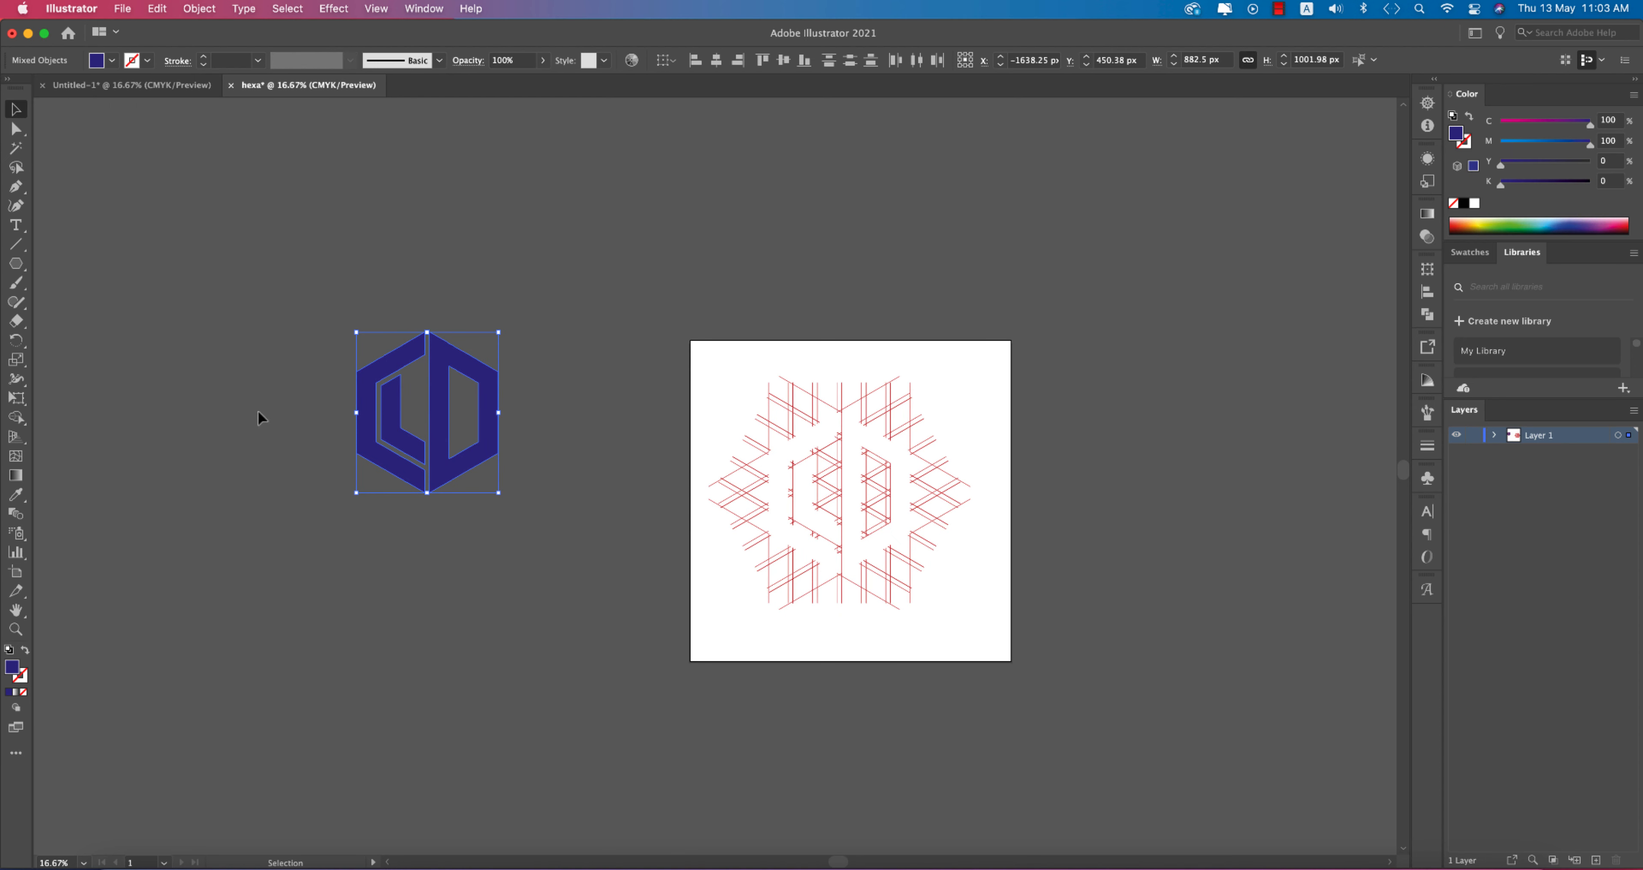
left_click(257, 413)
Step: Delete the leftover grid lines on the artboard and select the logo shapes
left_click(424, 443)
left_click_drag(997, 657, 996, 656)
key("Delete")
left_click(433, 418)
key("super+equal")
key("super+equal")
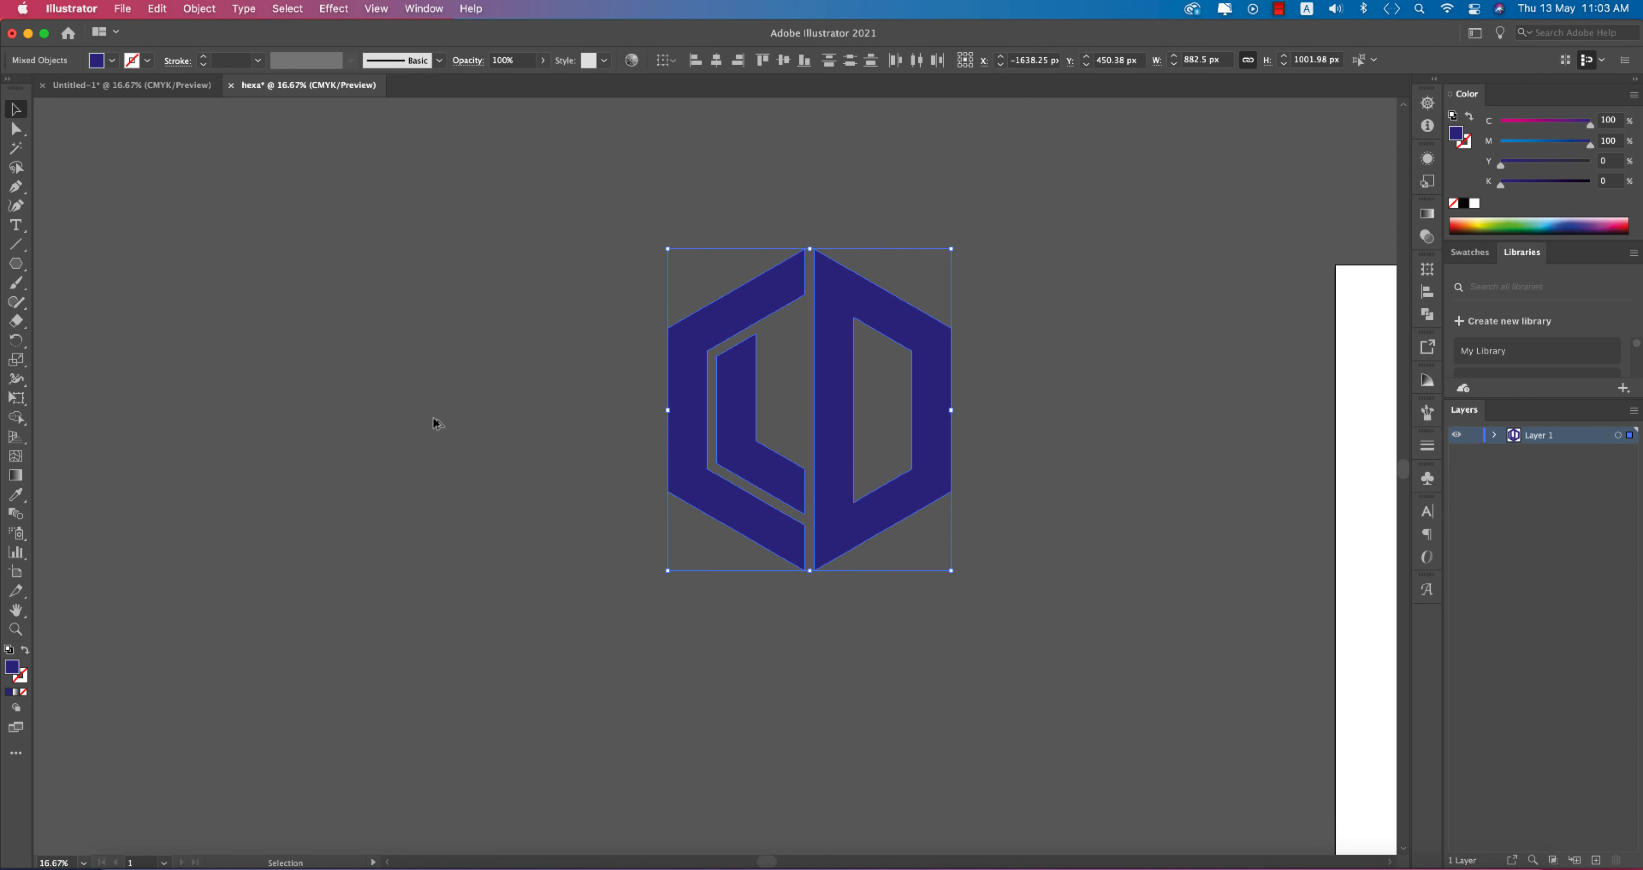
Step: Scale the hexagonal logo down to about 213.5 × 242.4 px, place it in the artboard's upper-left corner and deselect it
key("super+minus")
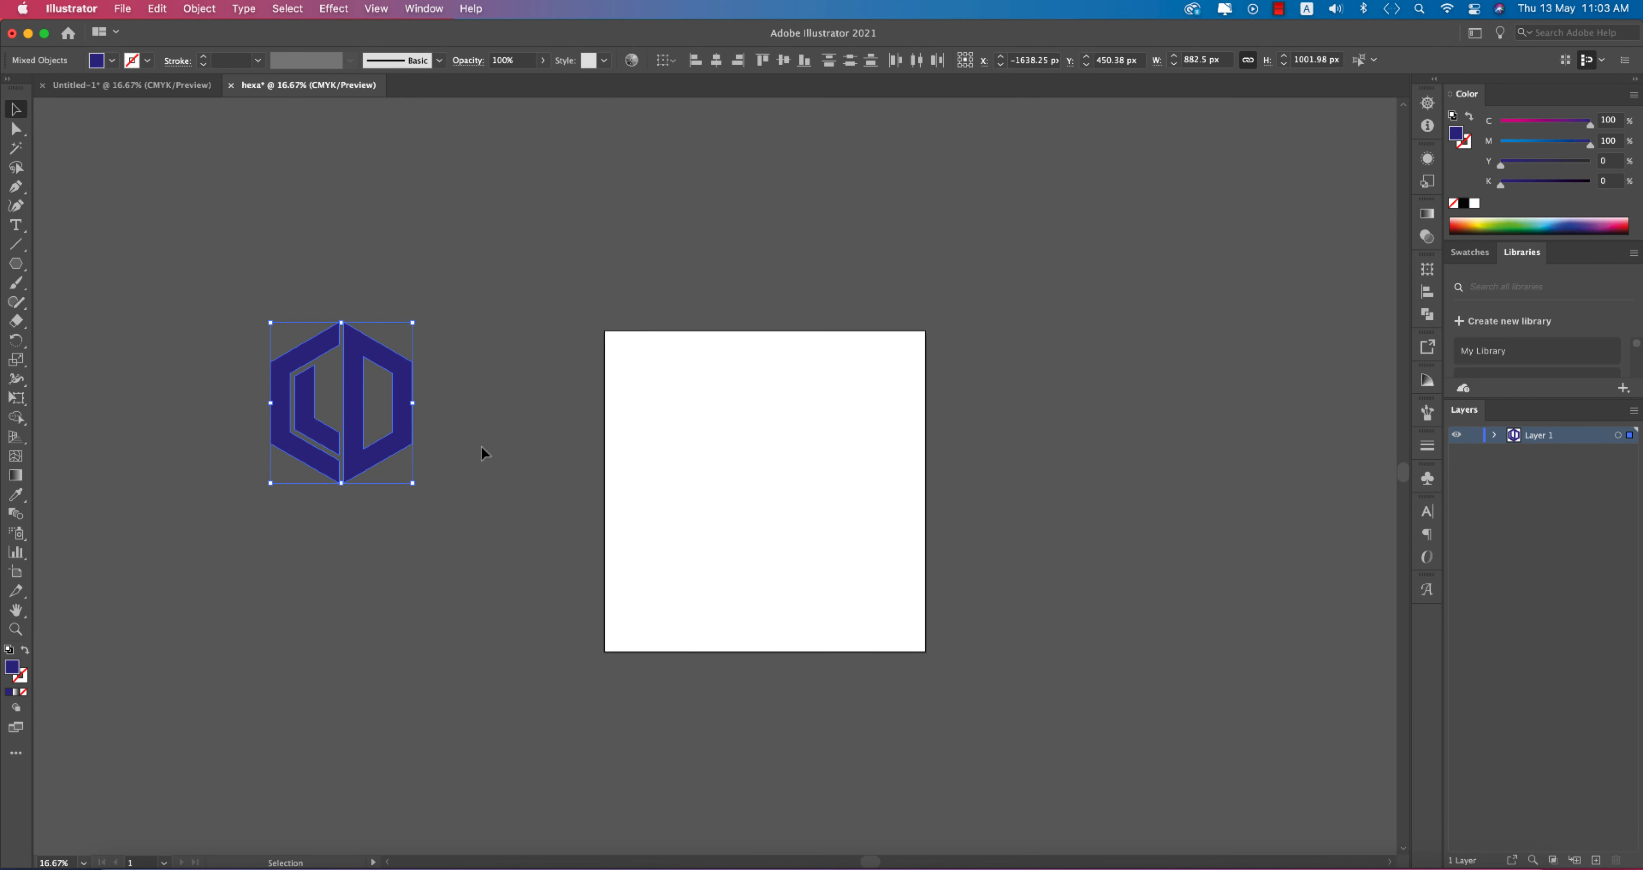
left_click_drag(403, 416, 641, 377)
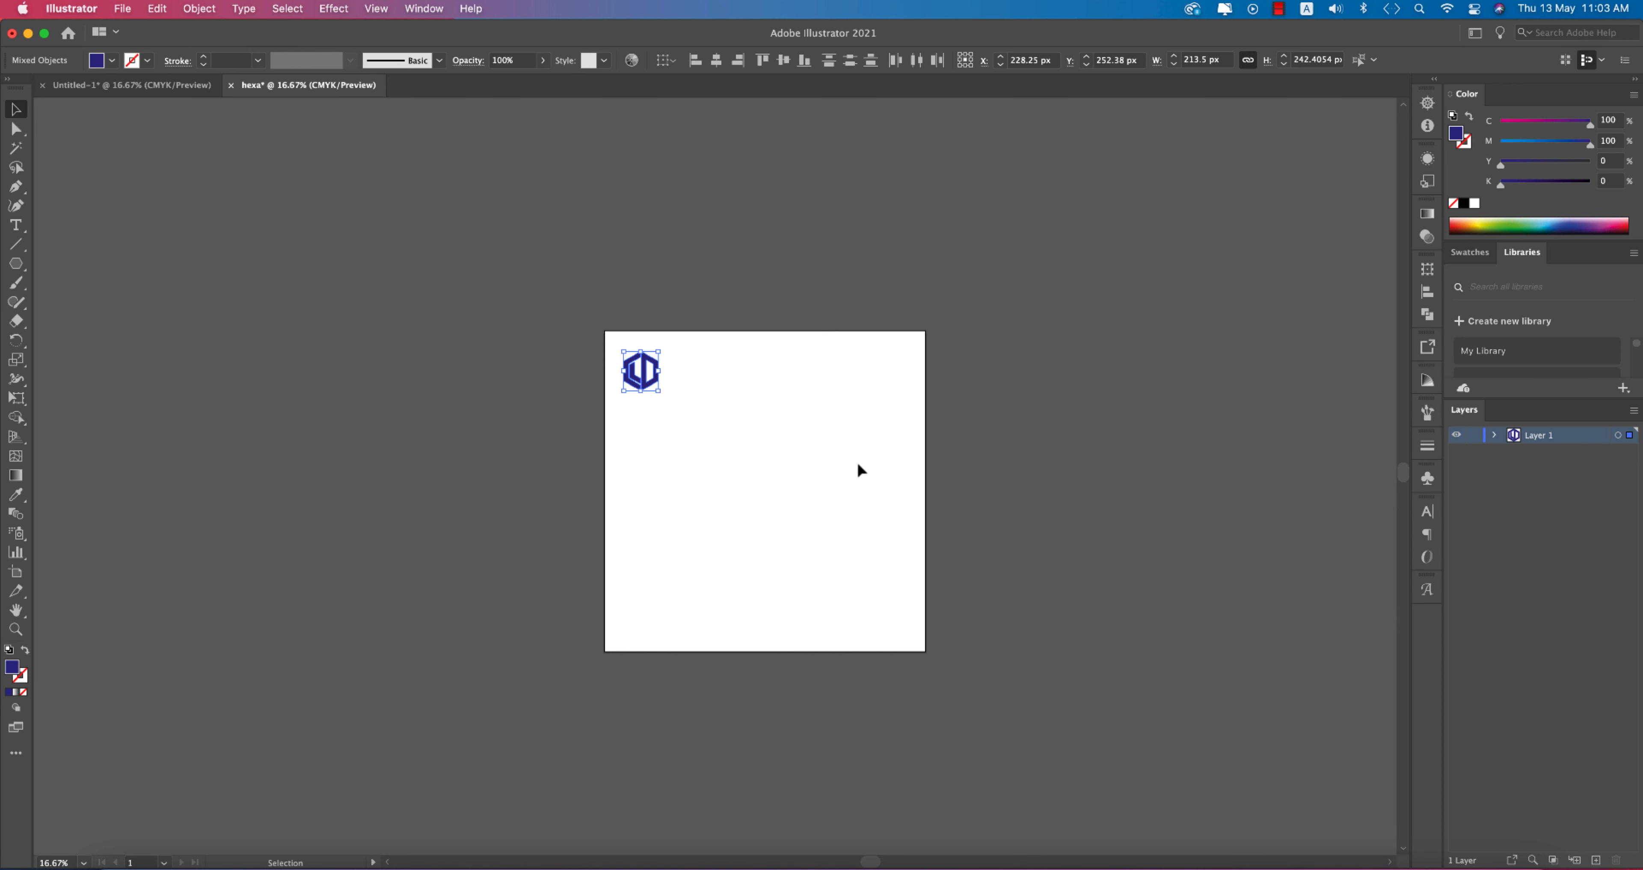
scroll(861, 469, "up", 1)
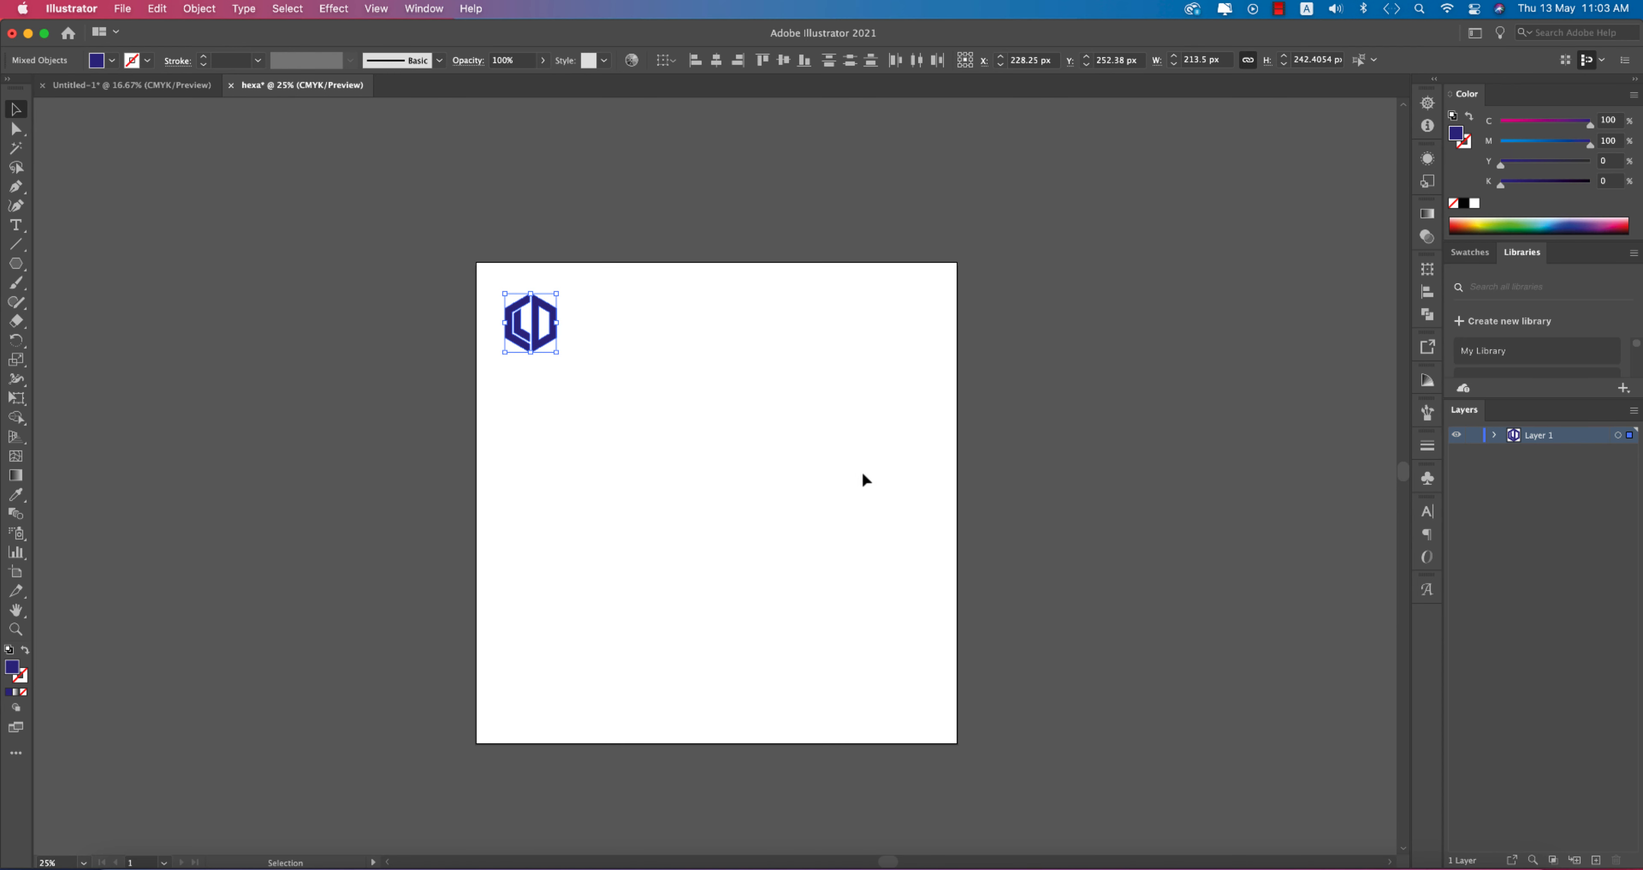
left_click_drag(722, 497, 645, 428)
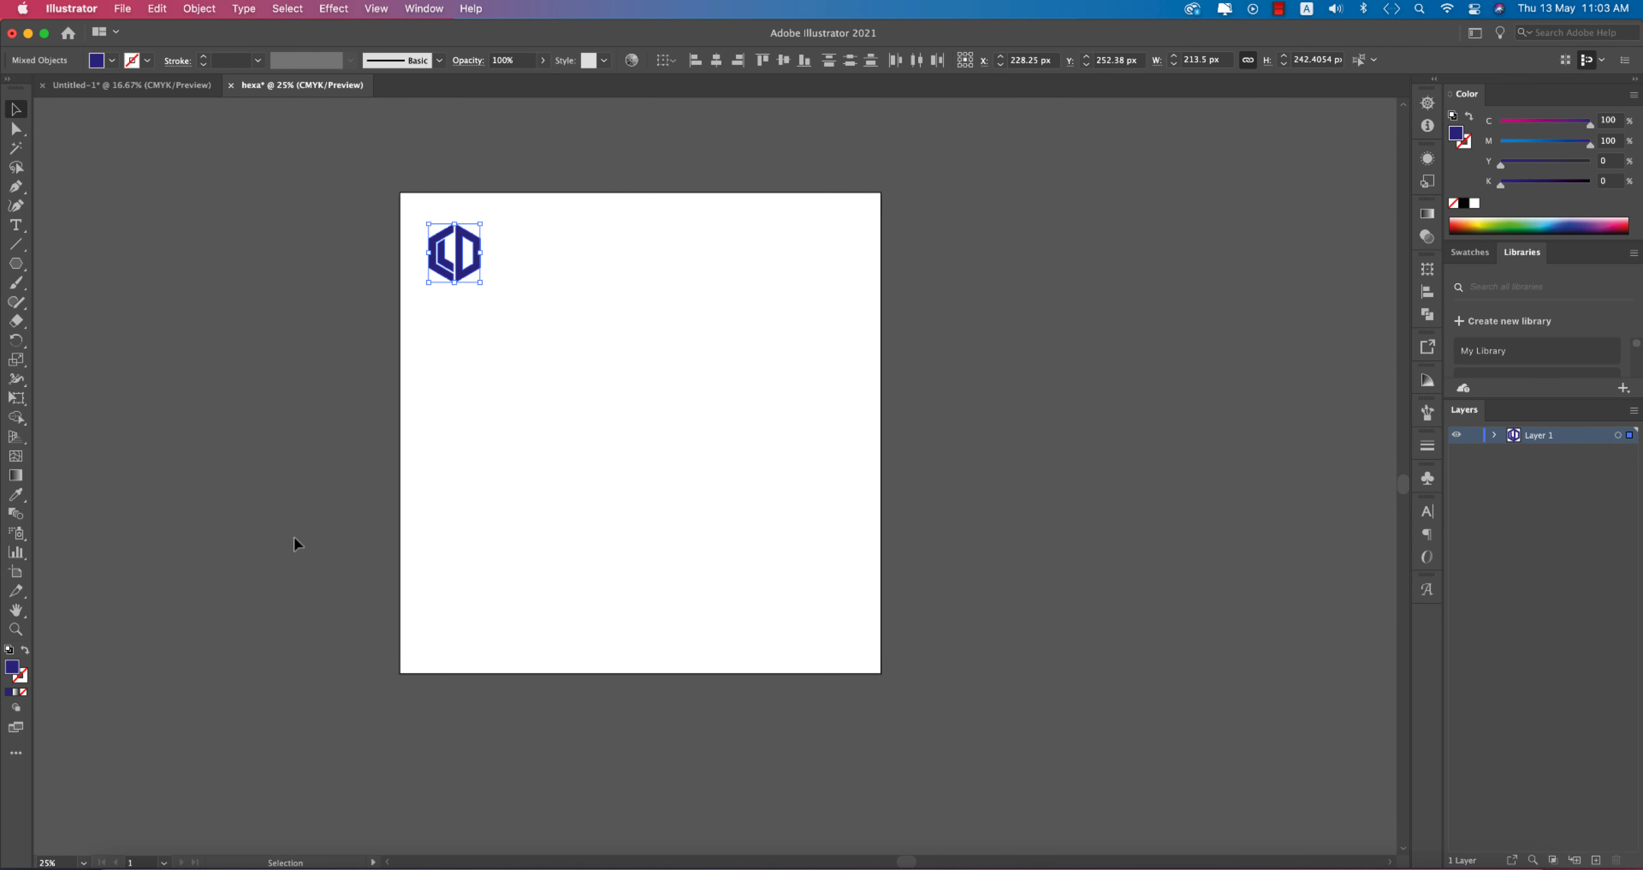
left_click(212, 536)
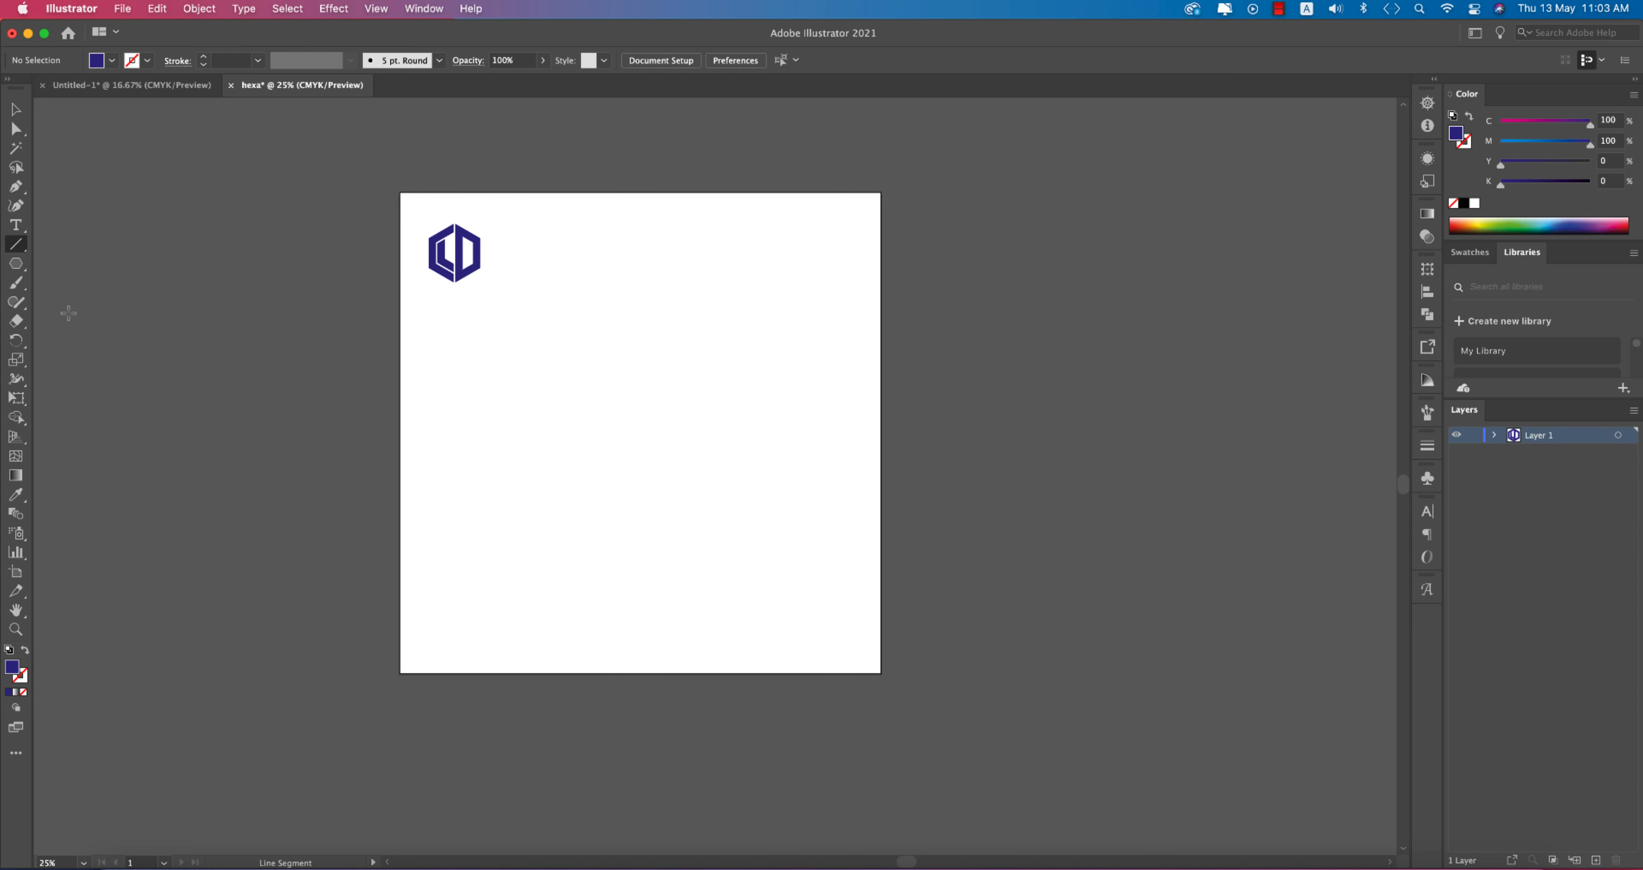
Step: Draw a vertical line about 1003 px long on the artboard and give it a 1 pt magenta stroke
left_click_drag(570, 467, 568, 540)
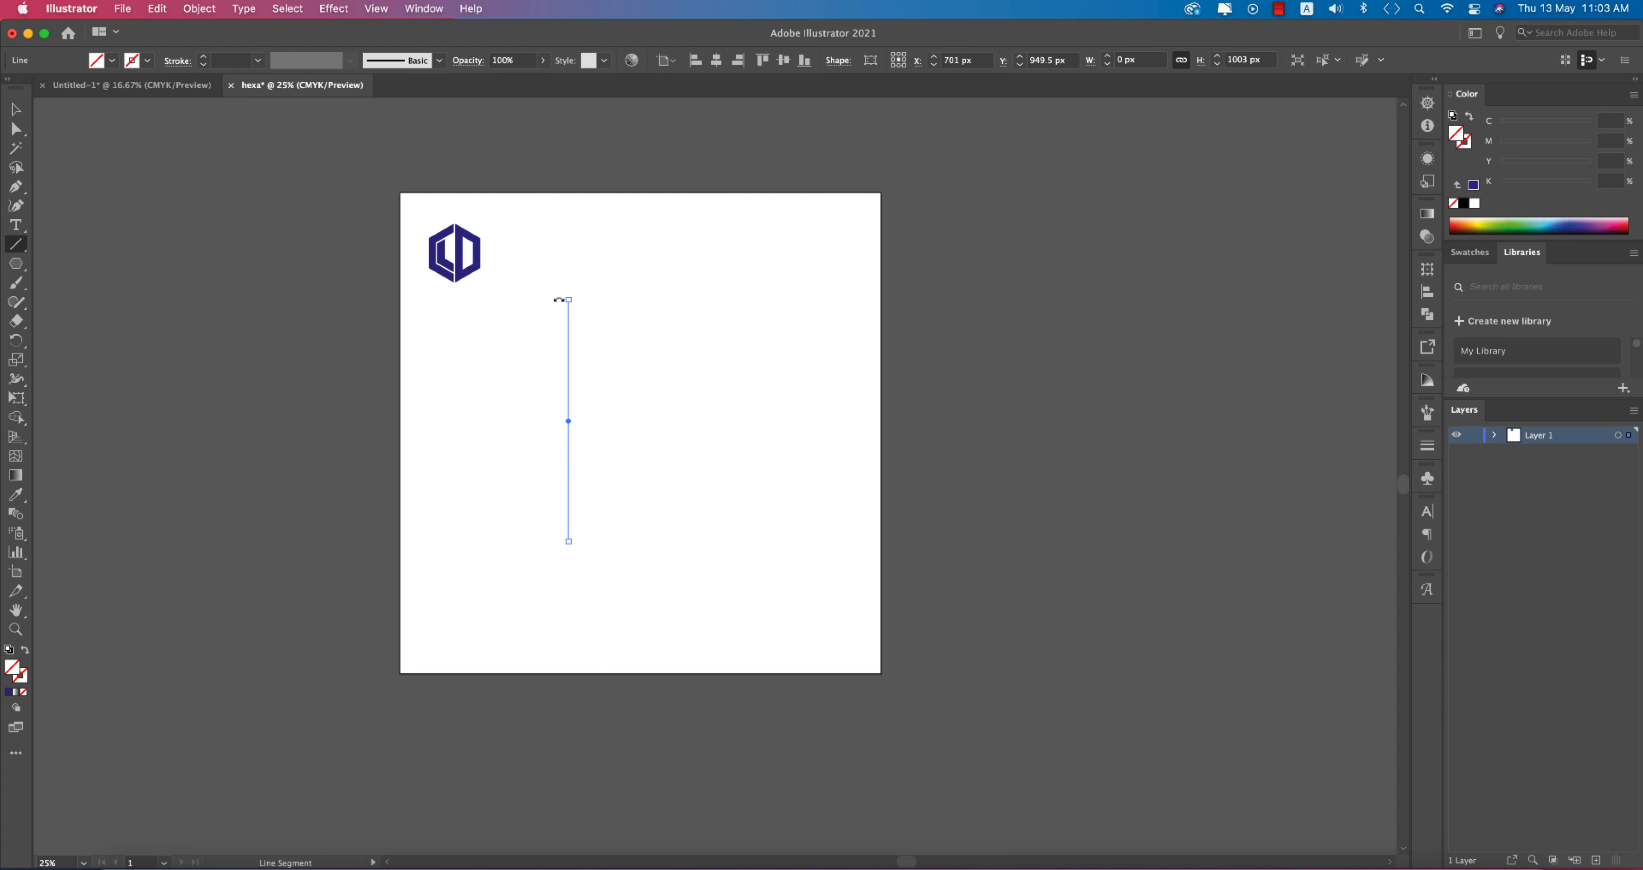
scroll(564, 383, "down", 1)
scroll(564, 384, "up", 3)
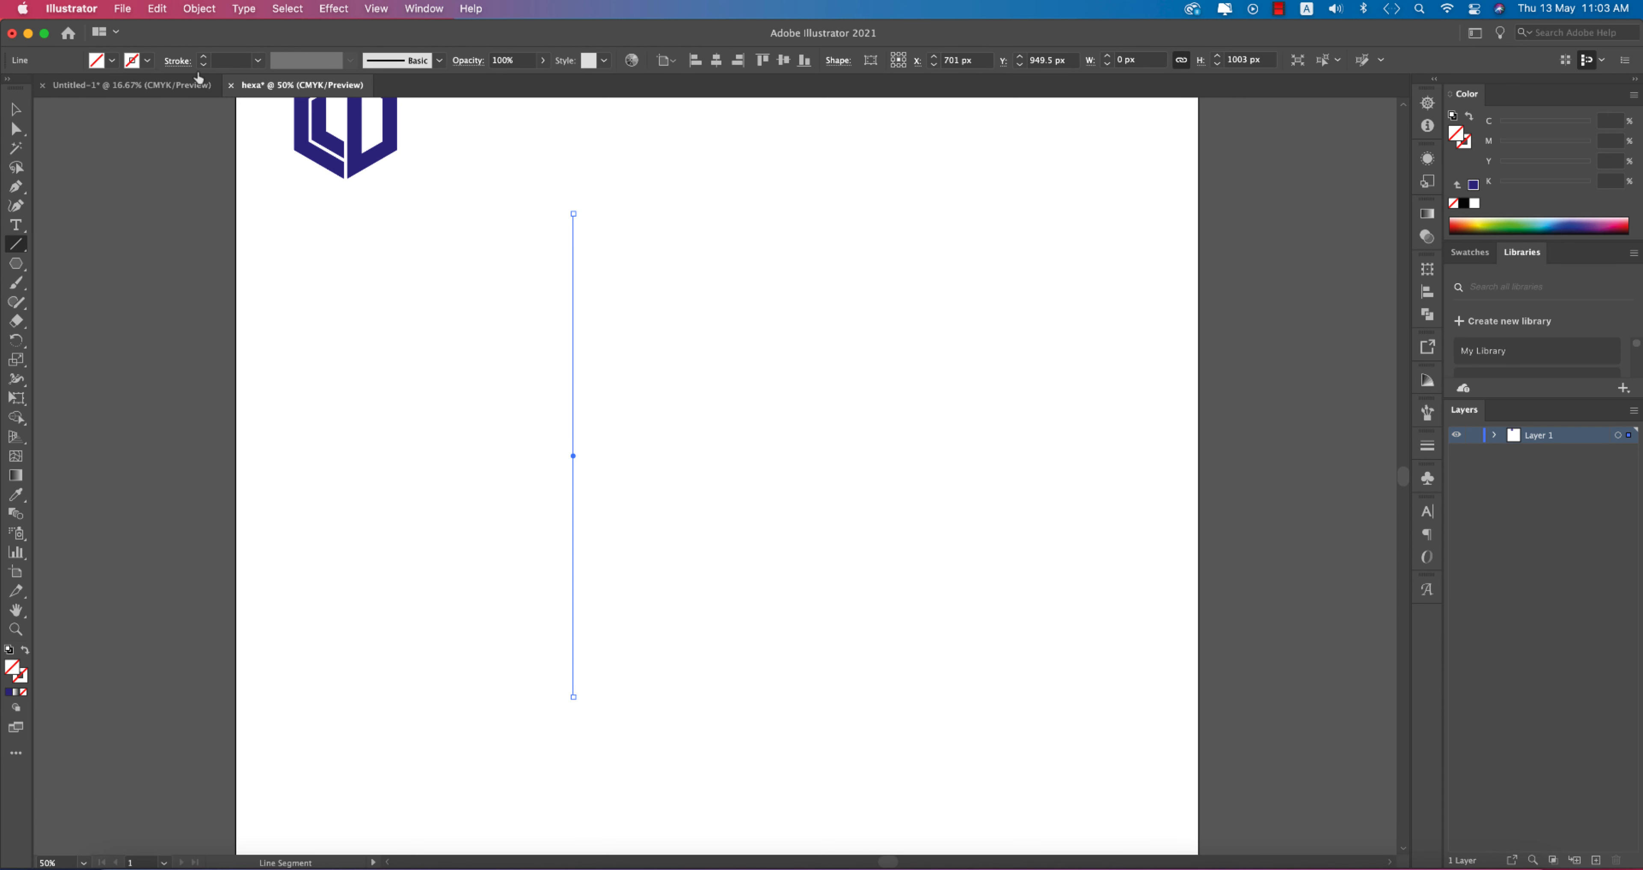
left_click(149, 60)
left_click(42, 88)
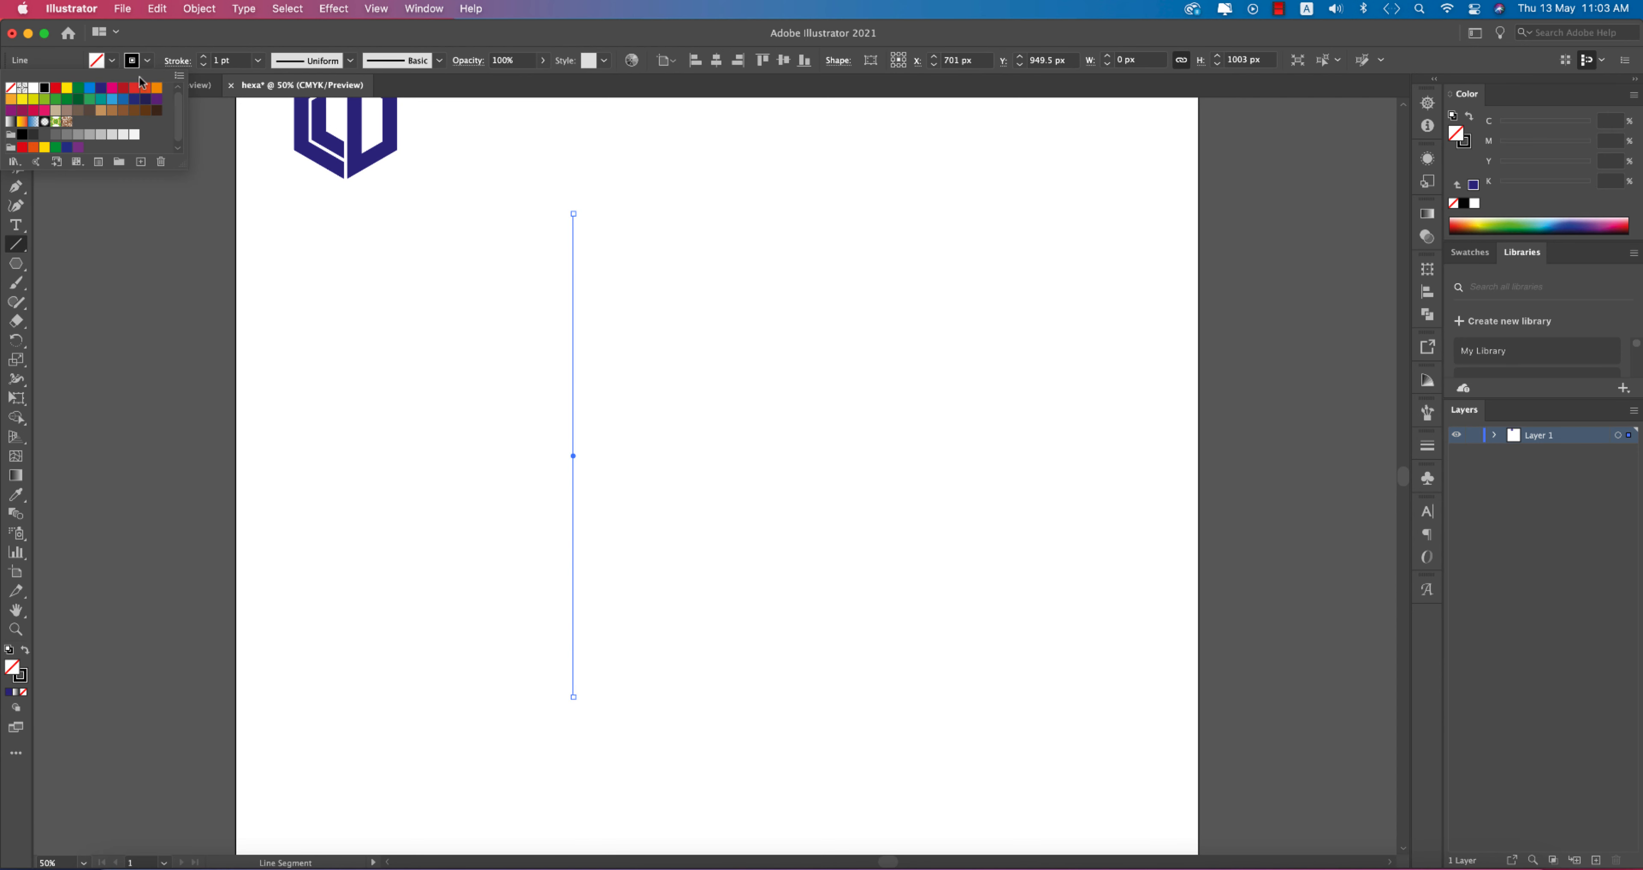
left_click(112, 94)
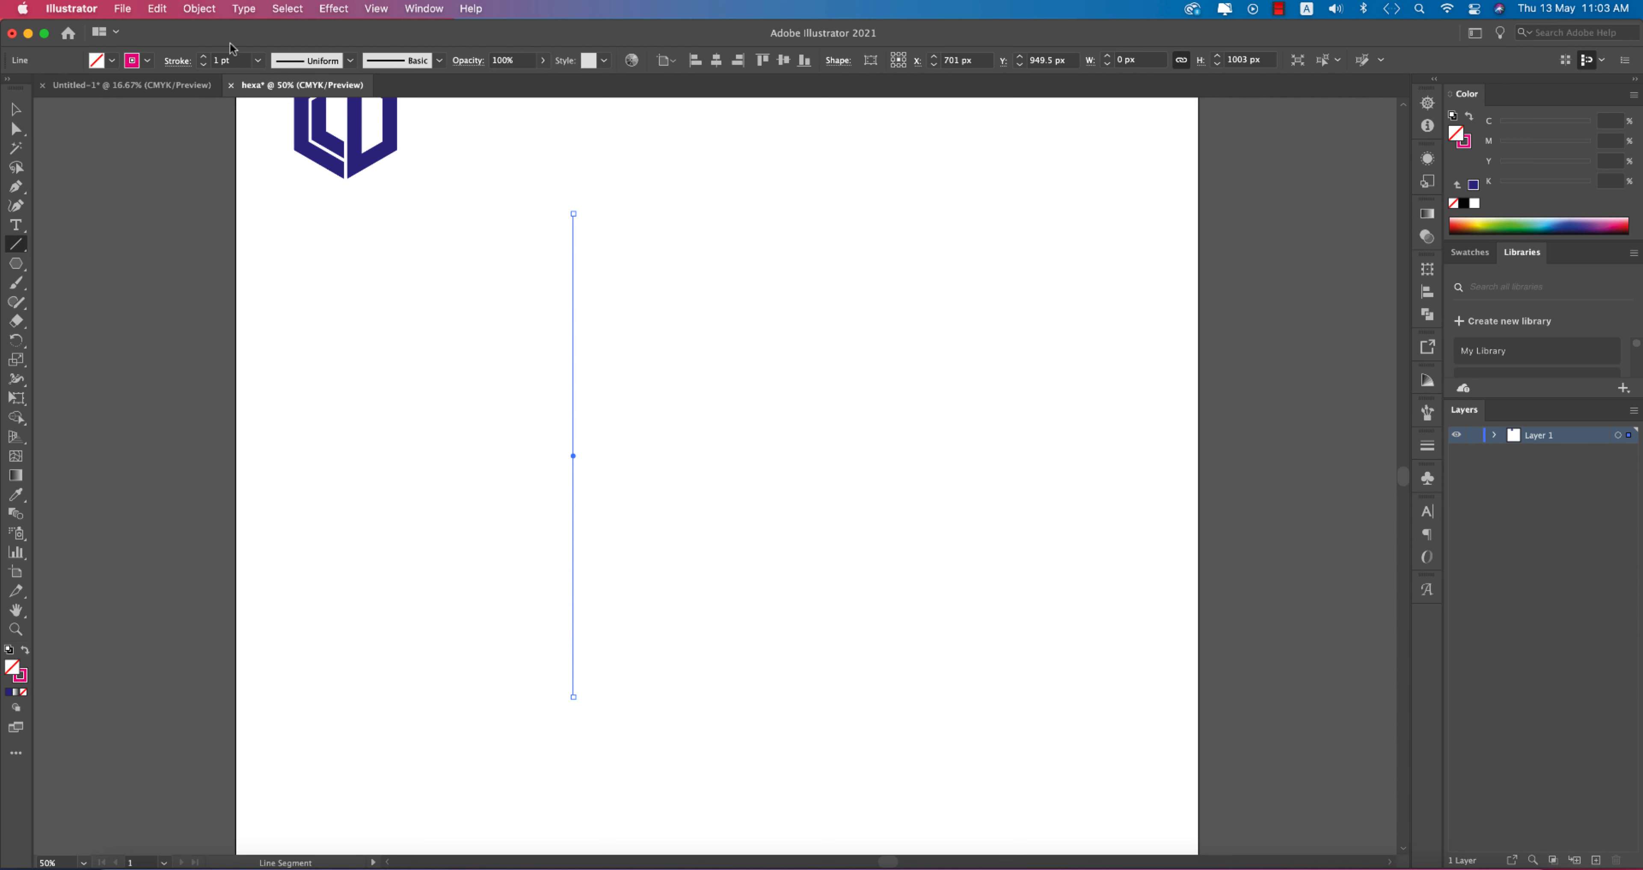
left_click(16, 109)
left_click(421, 344)
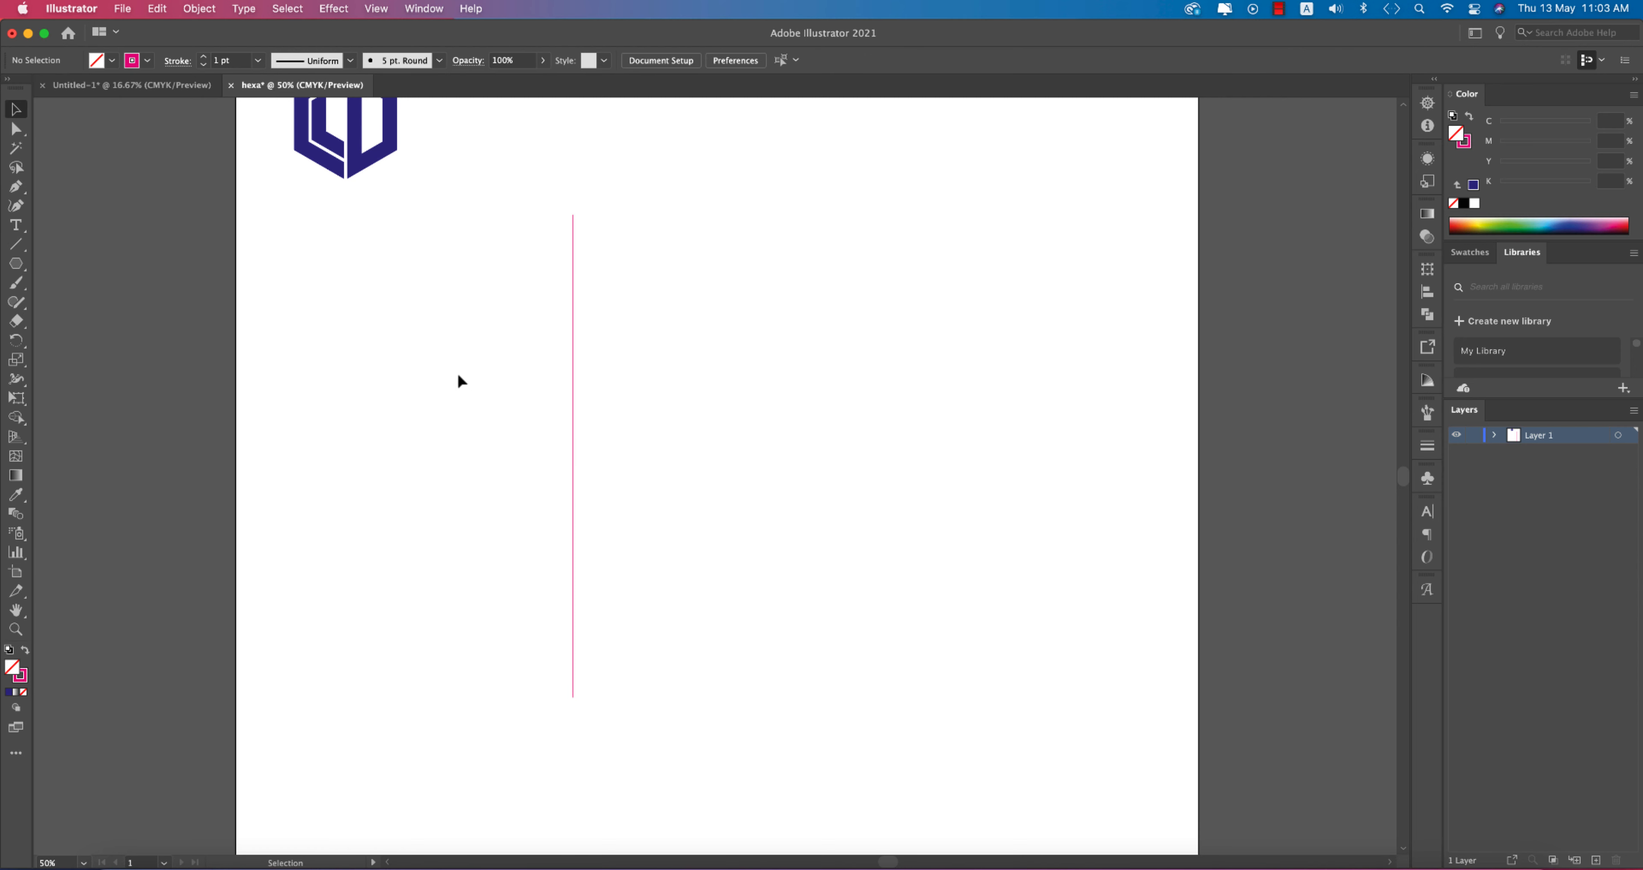
Step: Make two copies of the vertical line to its right, spanning about 191.5 px in total, and group all three lines
left_click_drag(573, 485, 665, 477)
left_click(695, 476)
left_click_drag(481, 403, 710, 449)
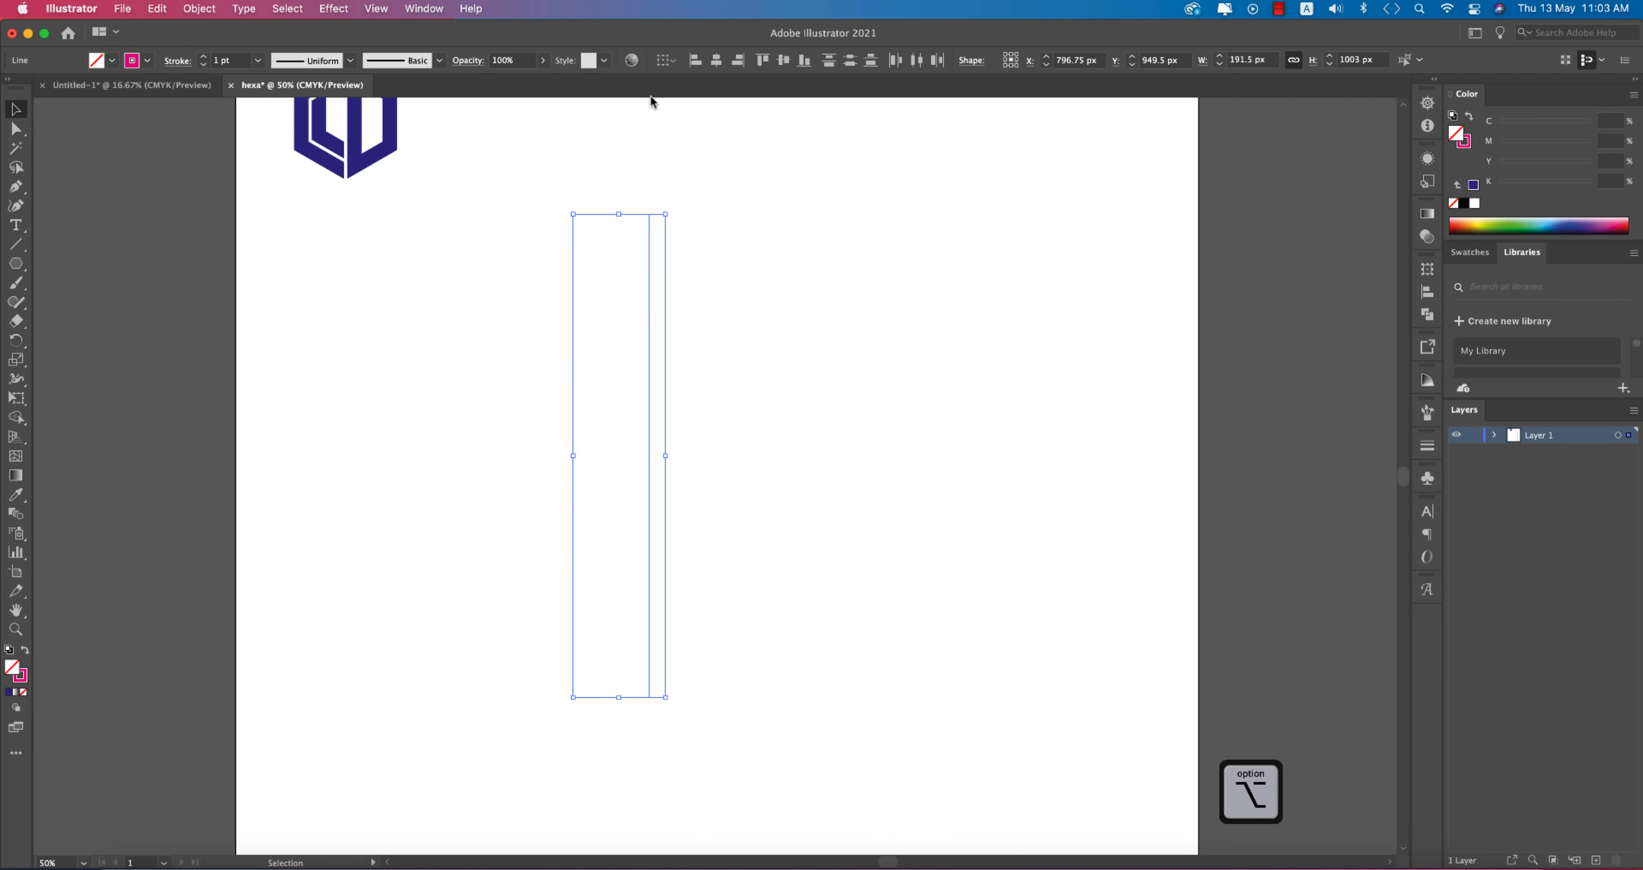
key("super+g")
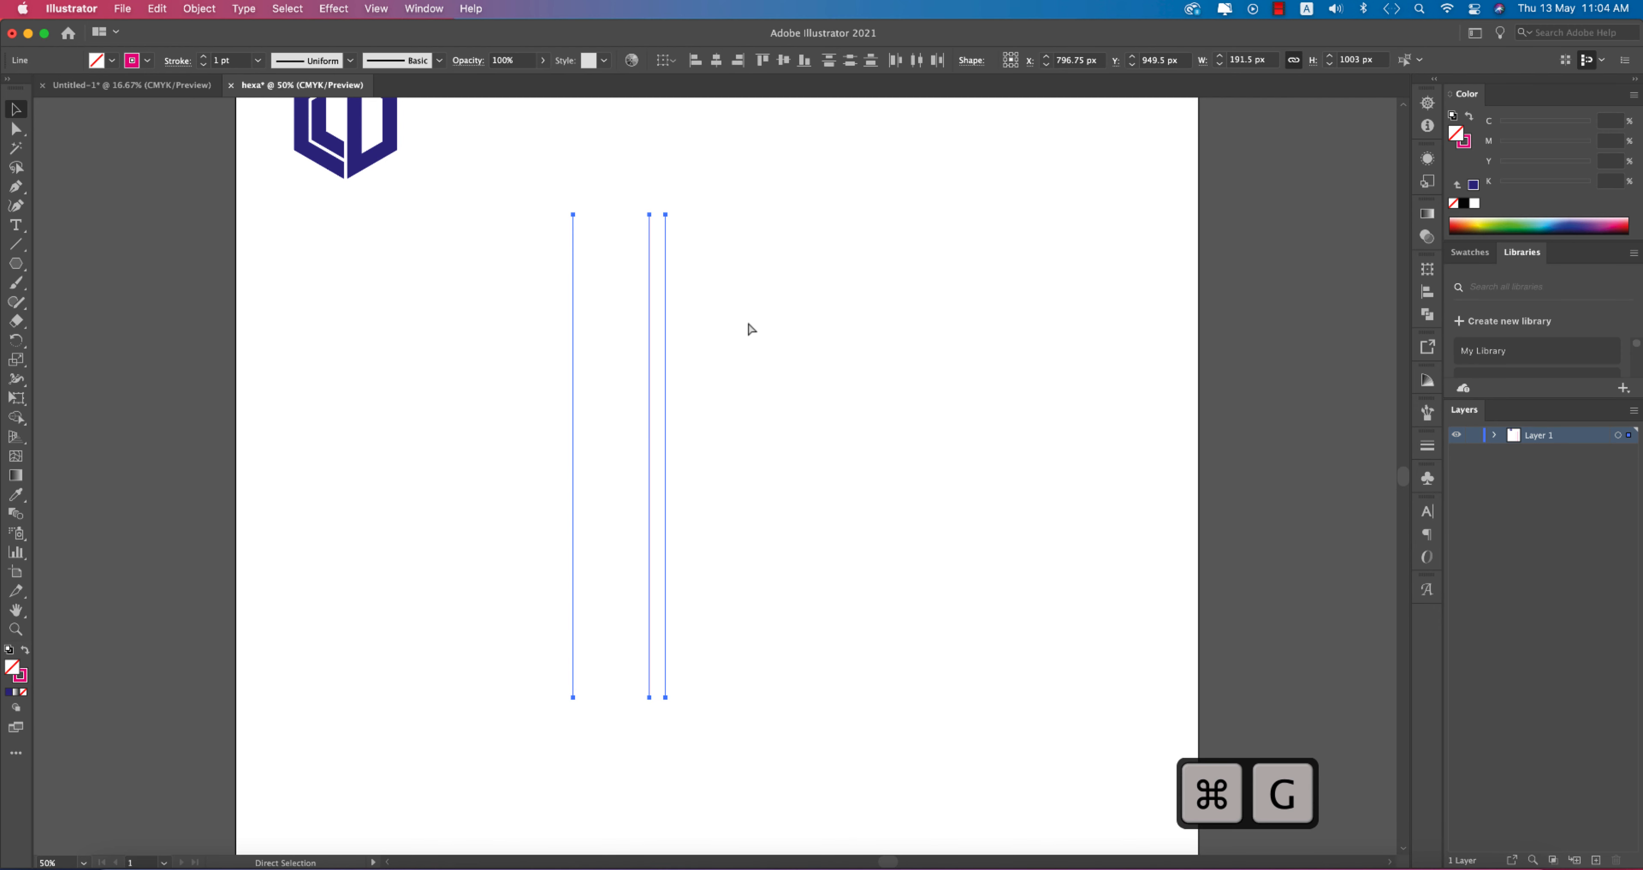
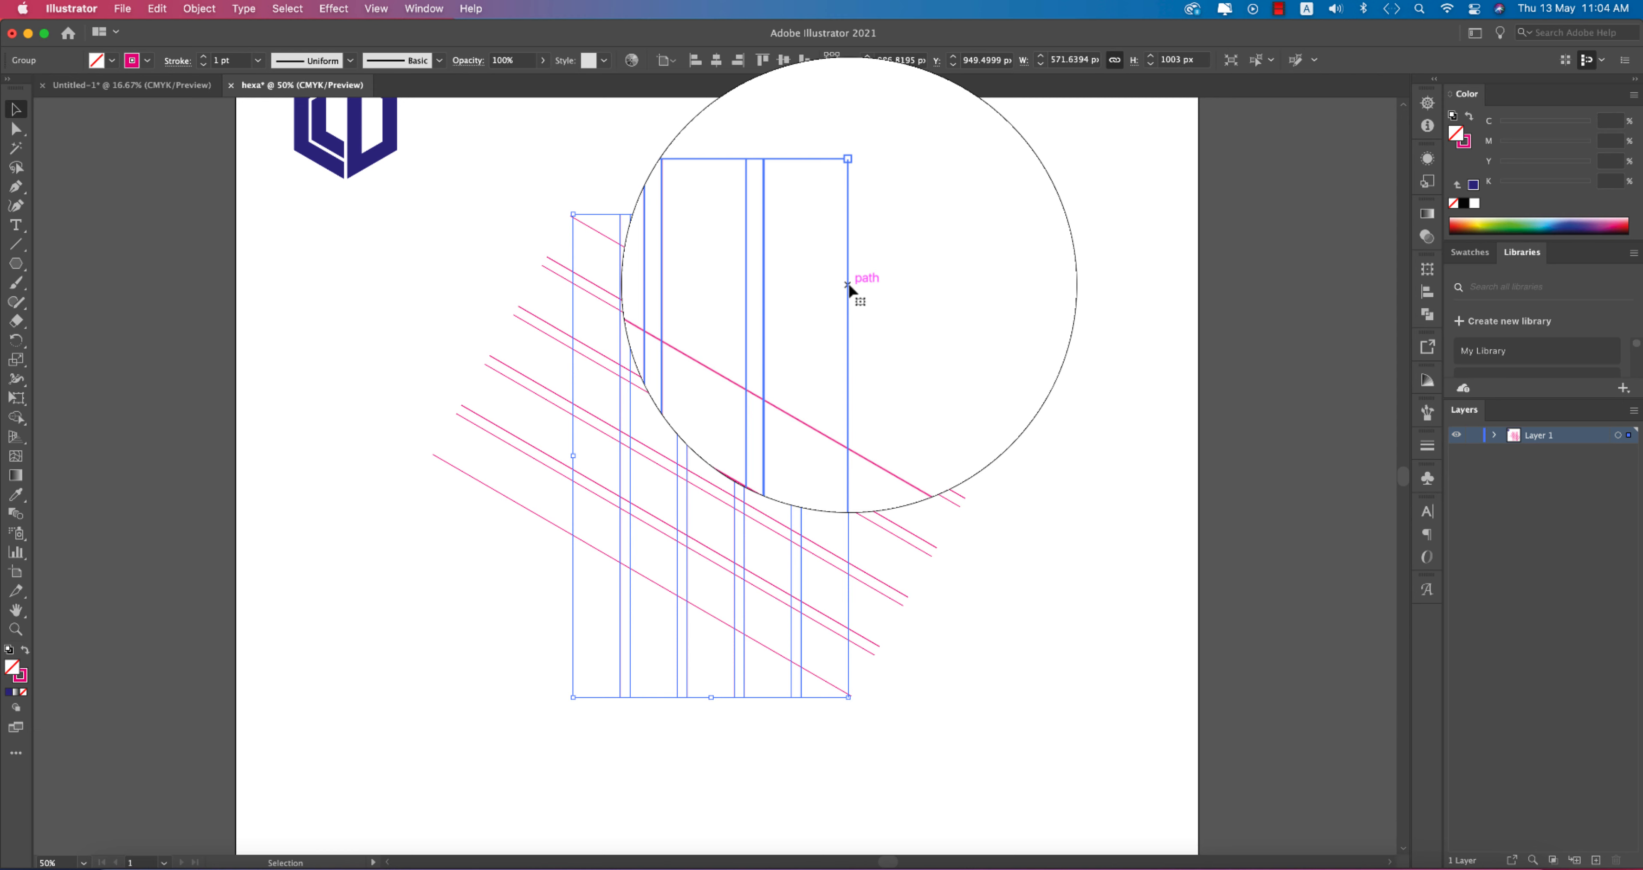
Step: Create a rotated copy of the vertical line group, slanting opposite to the existing diagonal lines, to complete the hexagonal grid
right_click(849, 285)
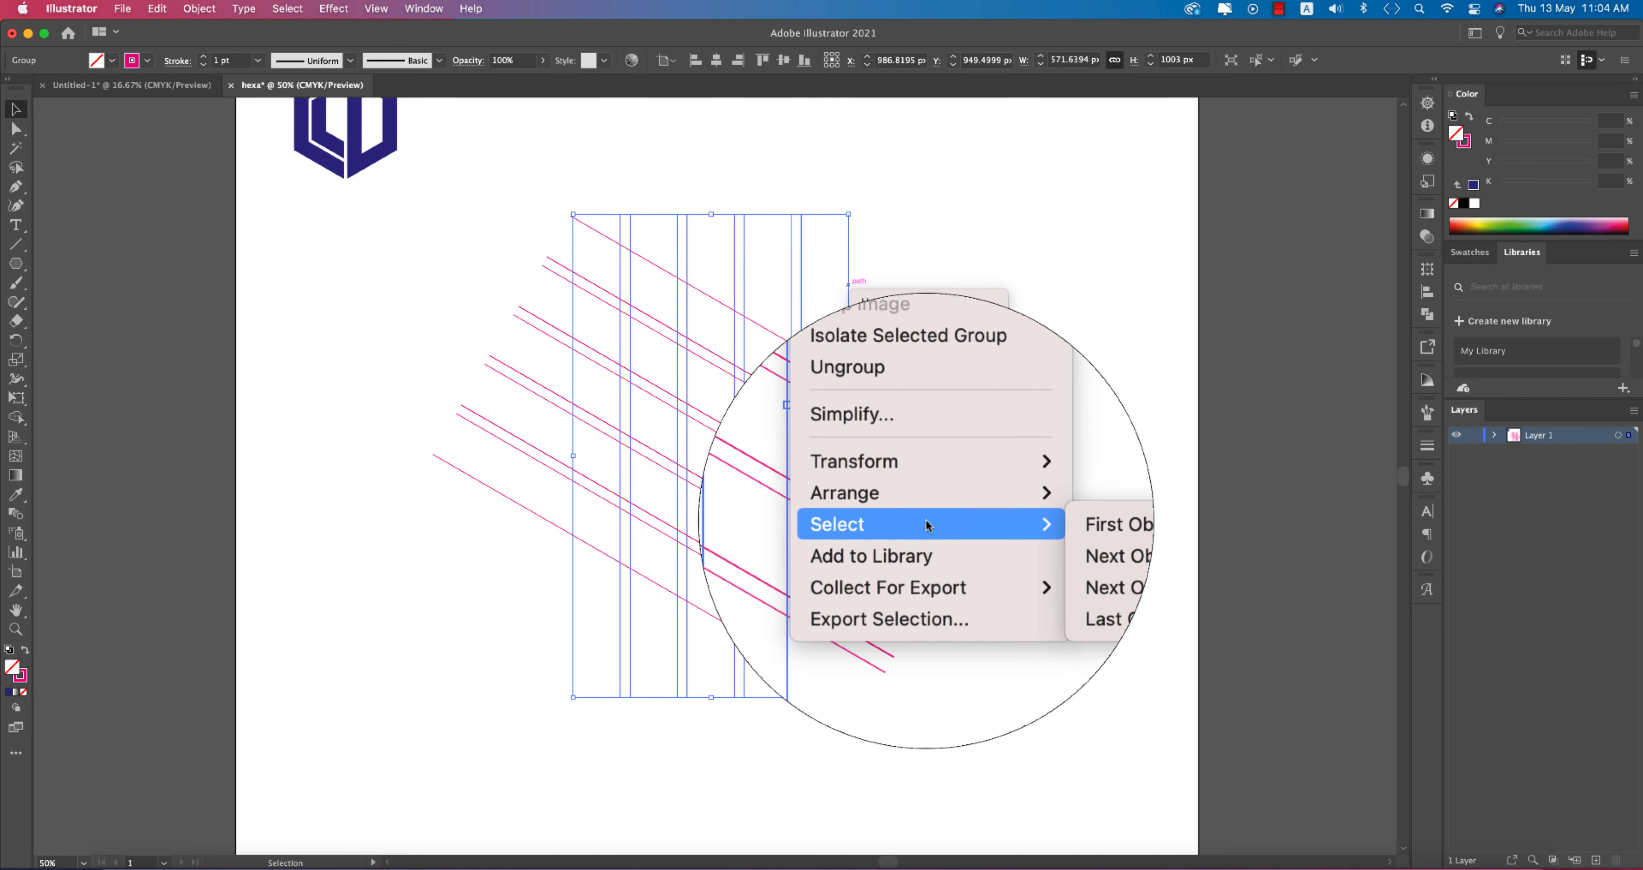
mouse_move(930, 488)
left_click(1020, 520)
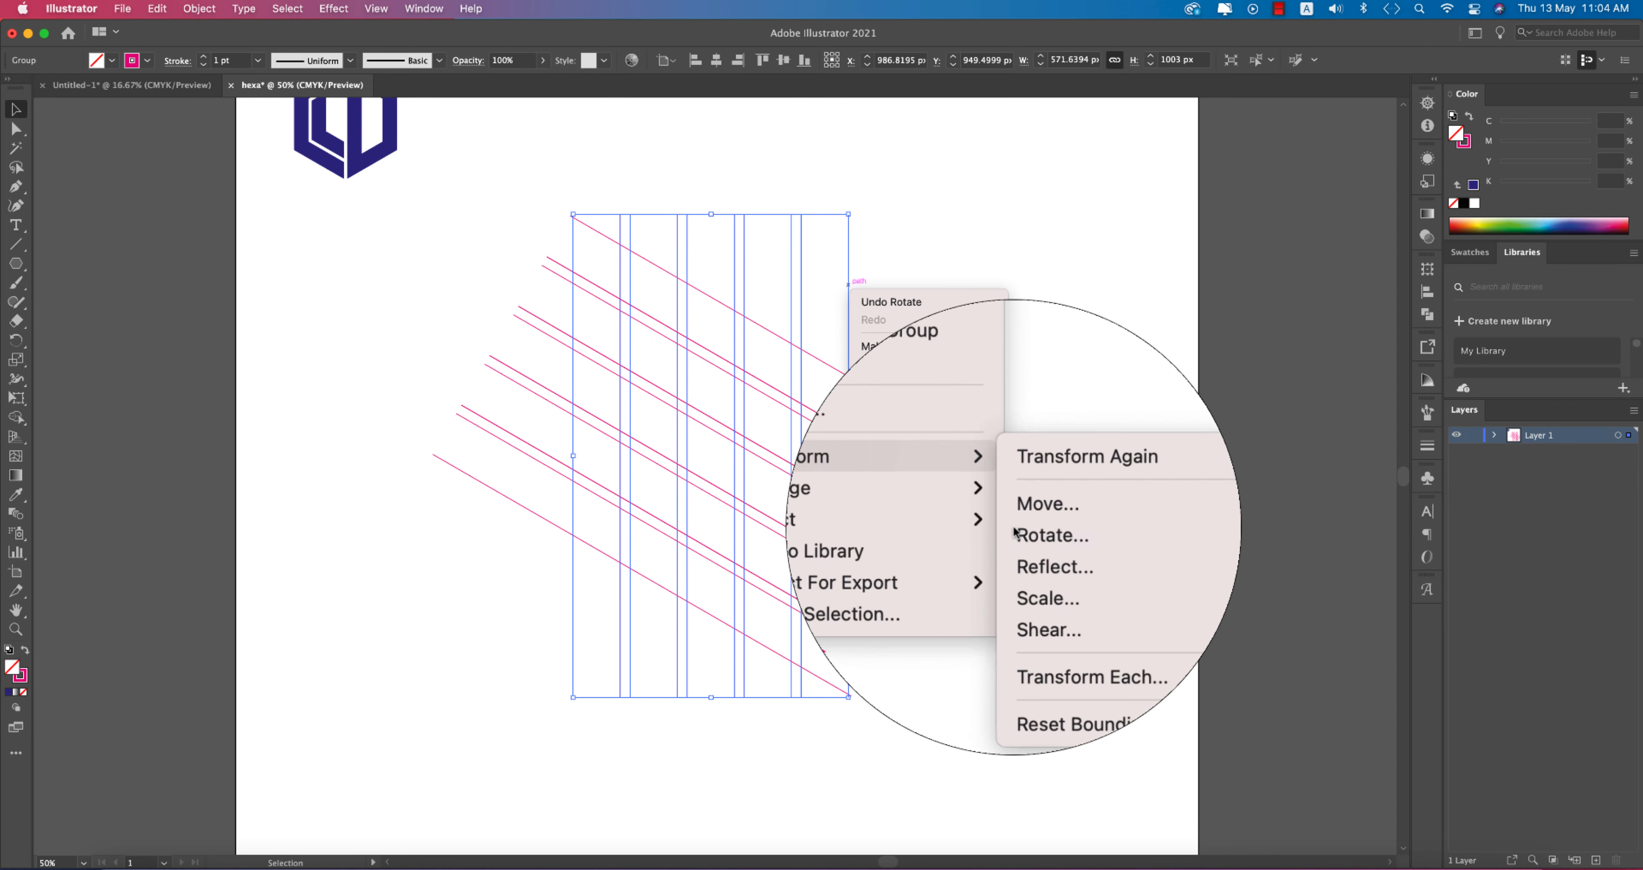
left_click(919, 372)
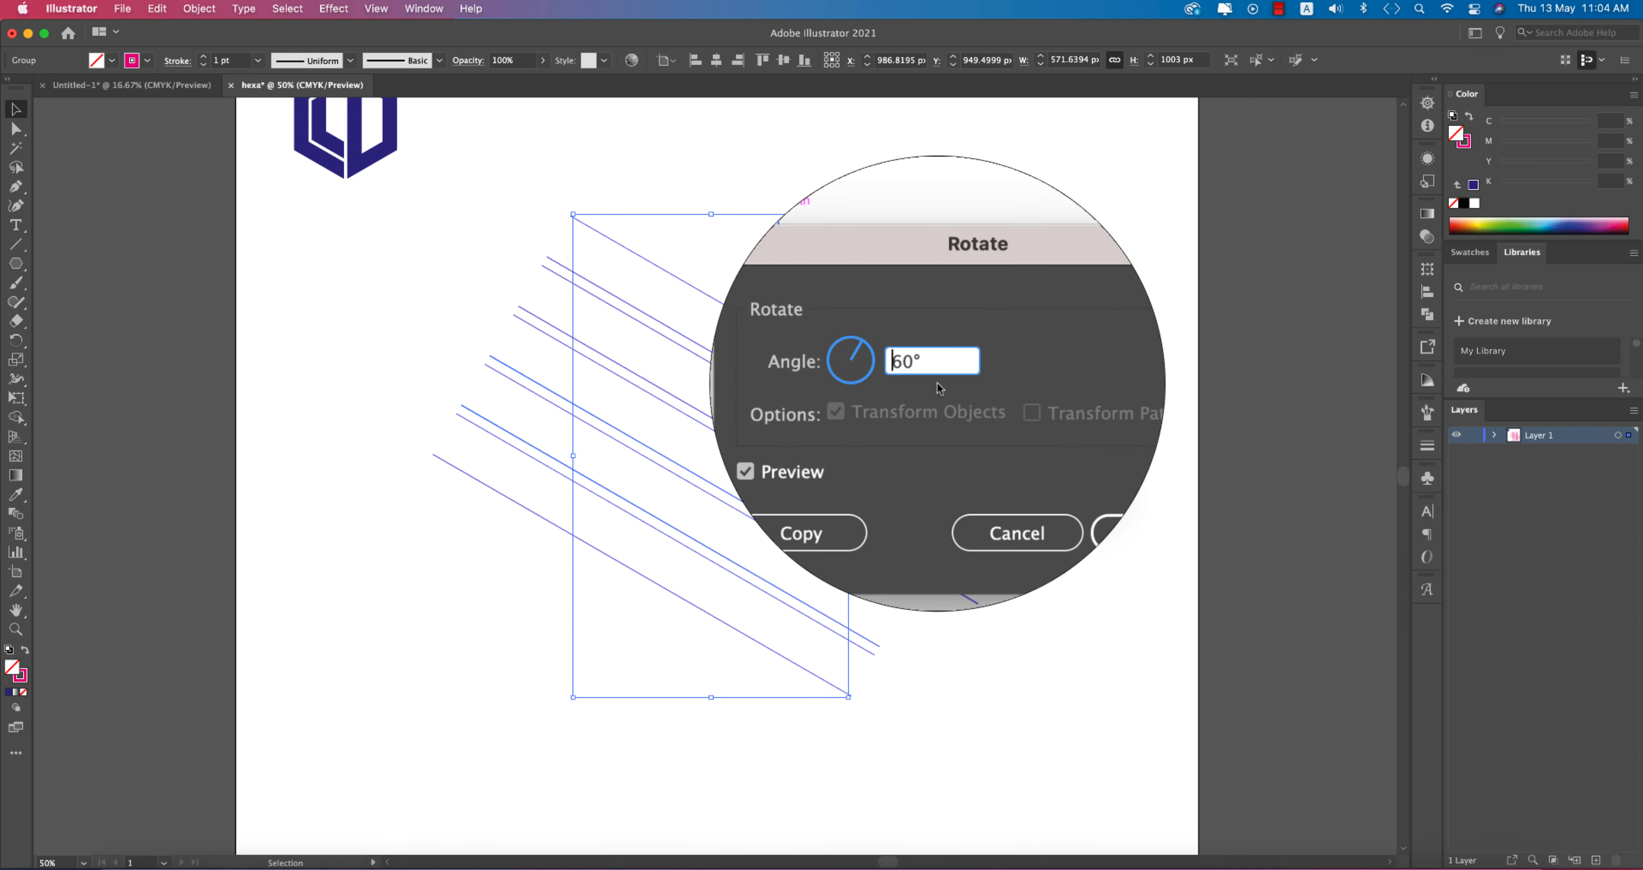
left_click(874, 468)
key("ctrl+d")
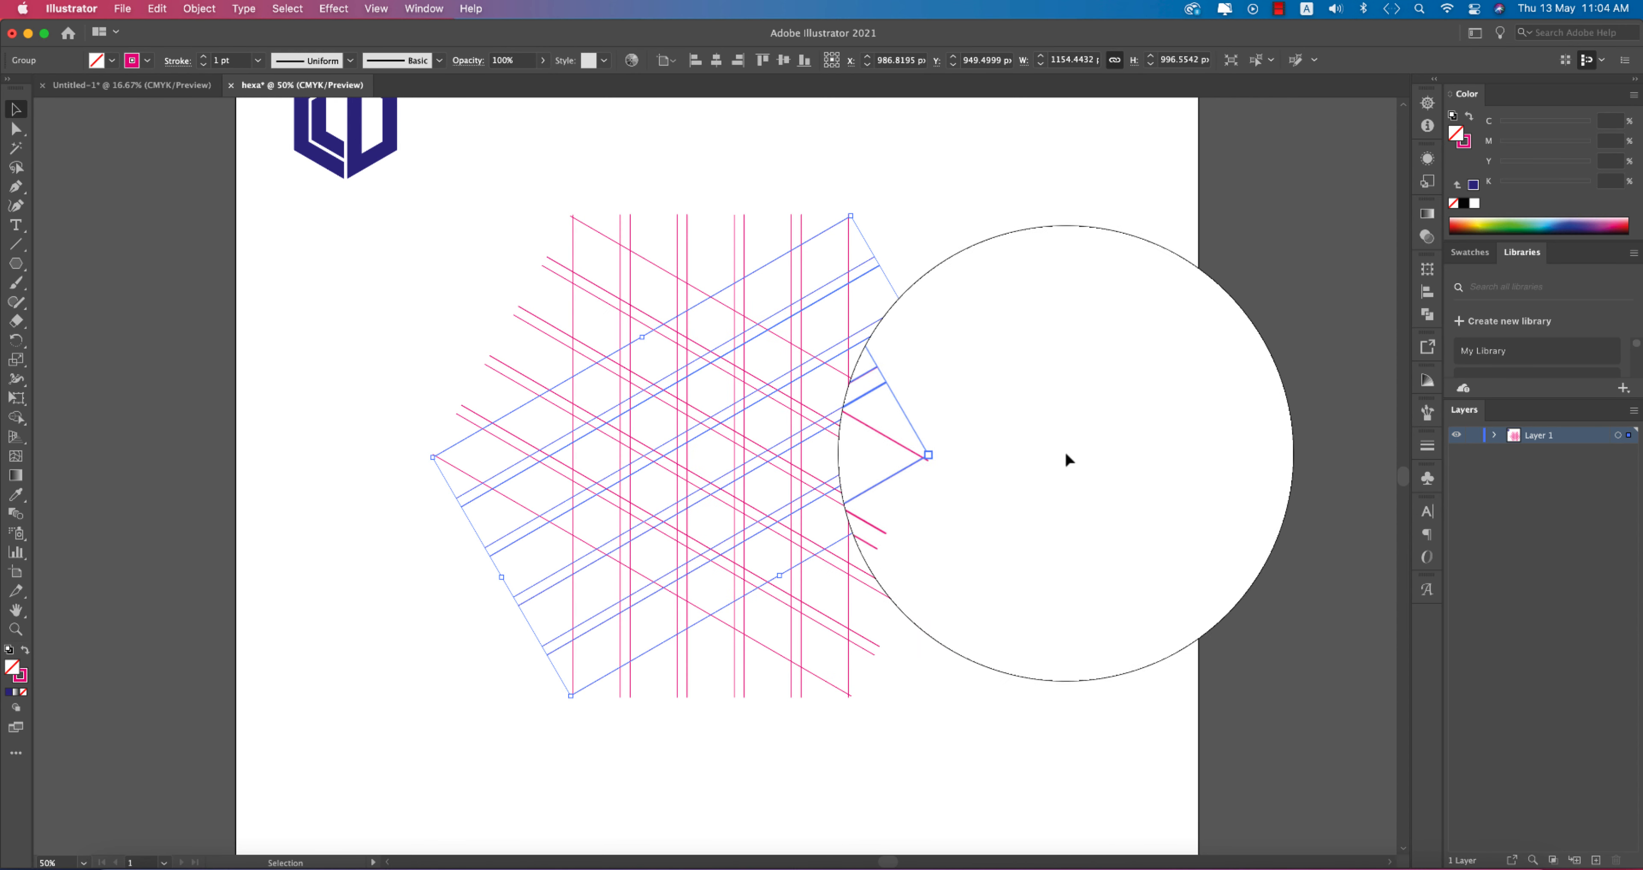
left_click(1064, 449)
Step: Select the whole line grid and merge its central cells into an M shape with the Shape Builder tool
left_click_drag(455, 190, 996, 631)
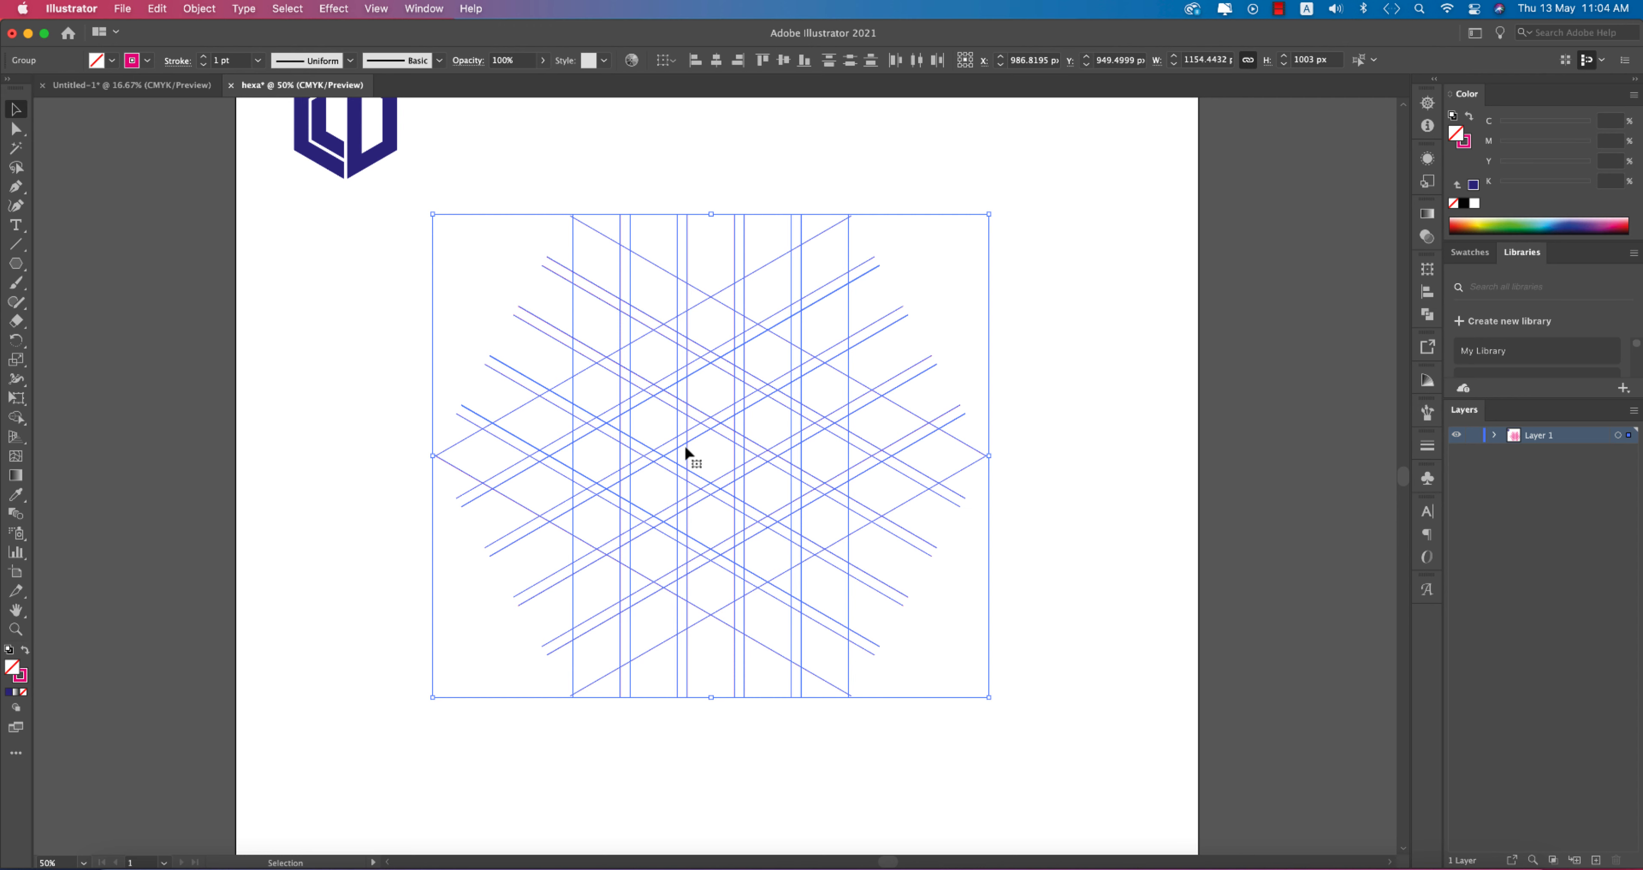
key("shift+m")
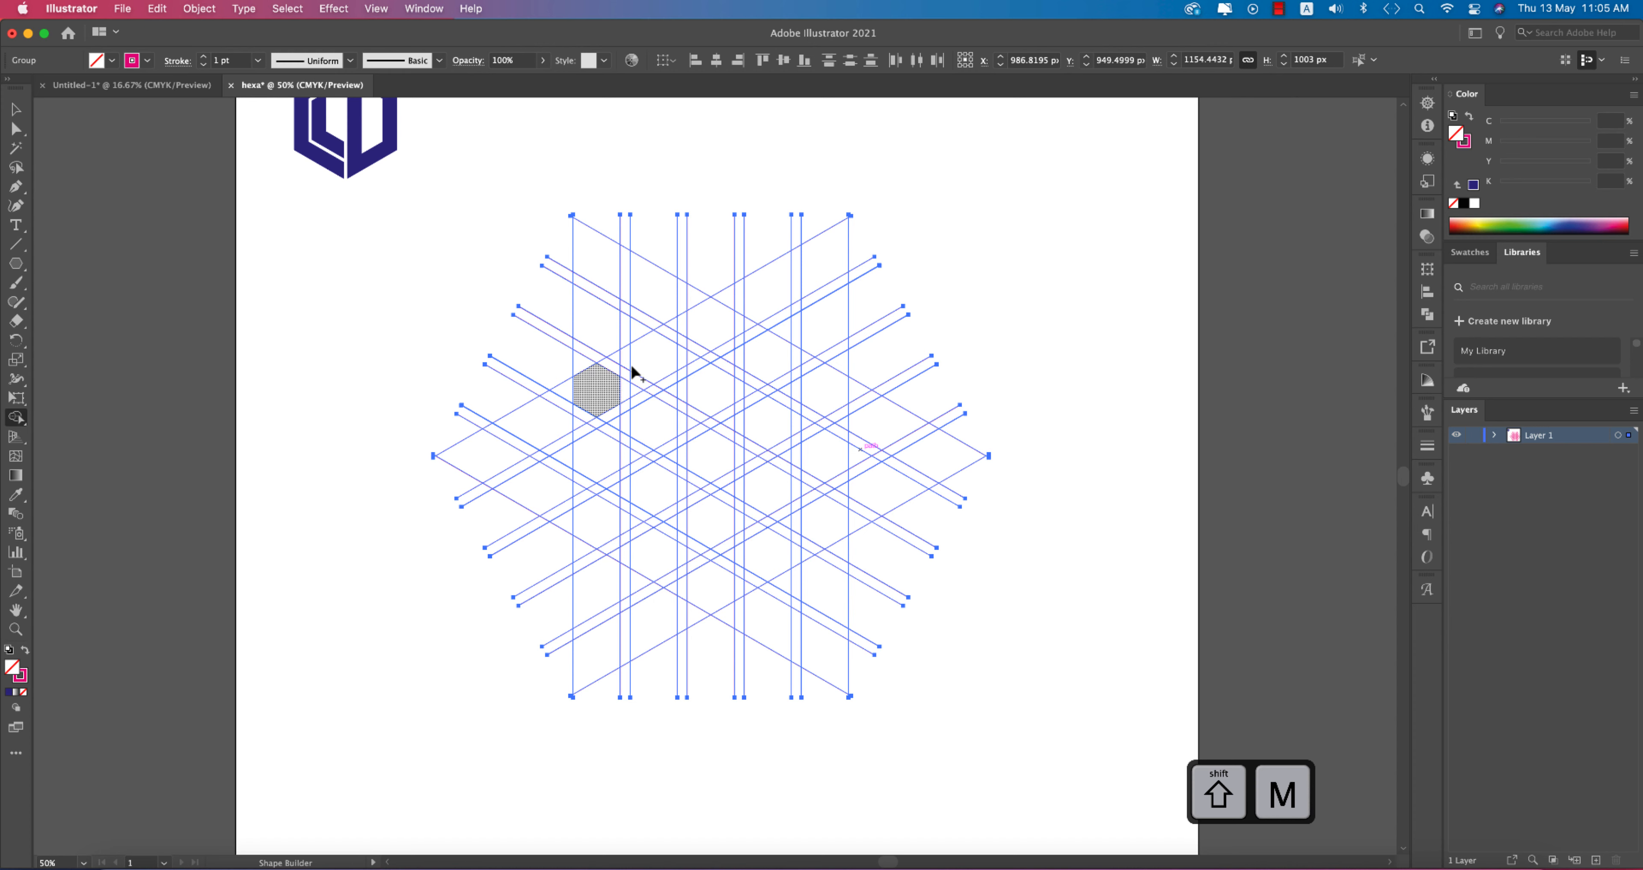
mouse_move(659, 363)
left_mouse_down()
mouse_move(719, 395)
mouse_move(772, 358)
left_mouse_up()
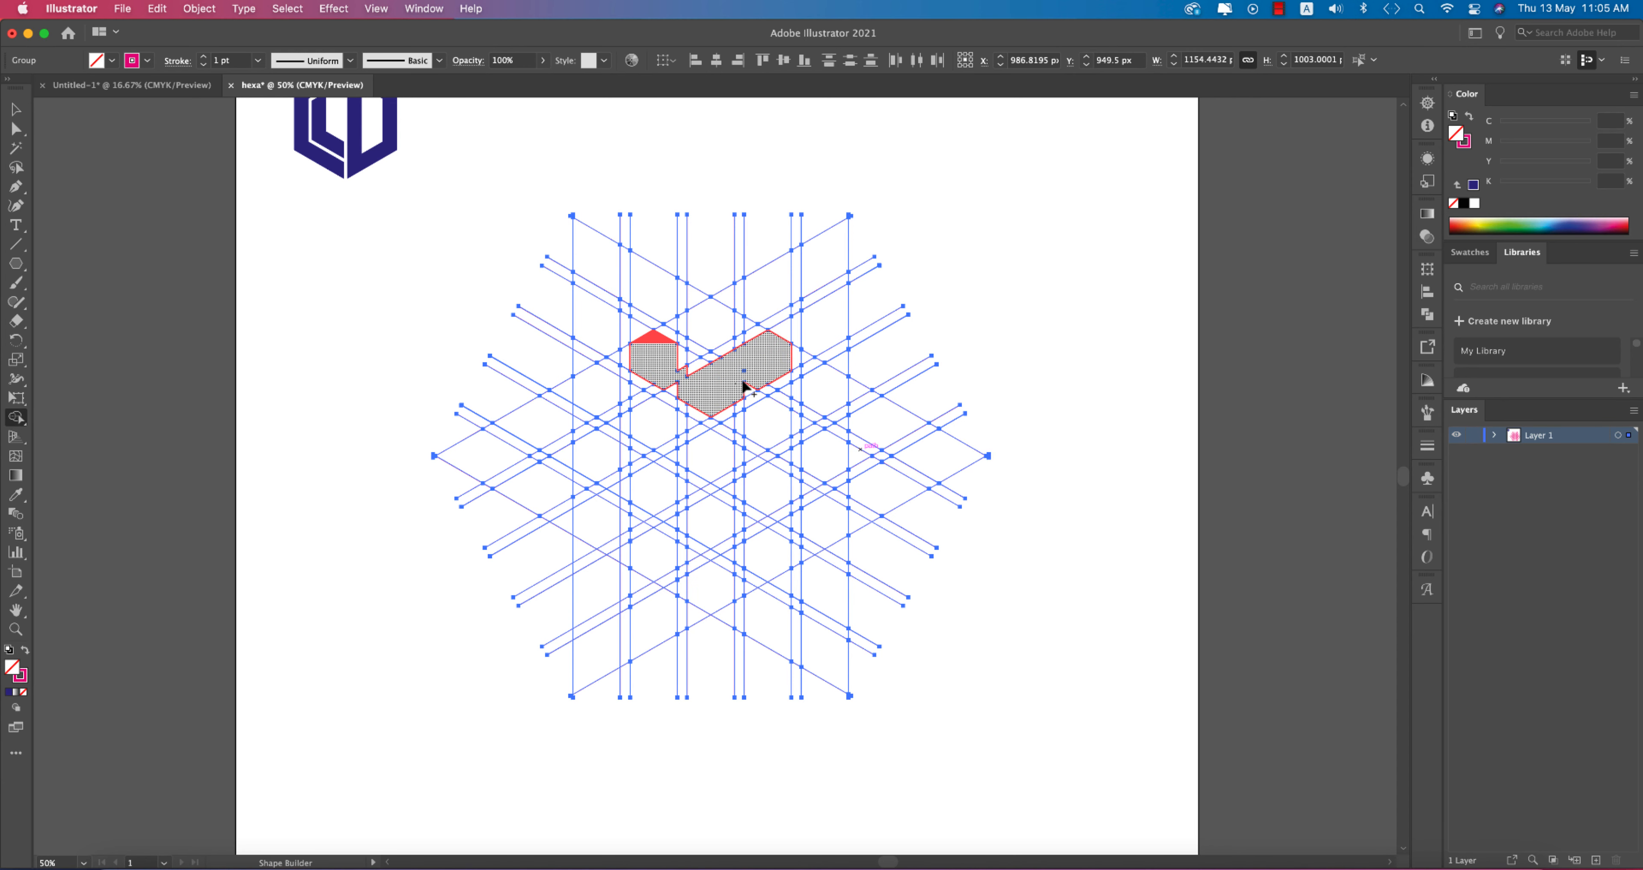
mouse_move(760, 383)
left_mouse_down()
mouse_move(723, 385)
mouse_move(671, 354)
mouse_move(714, 379)
mouse_move(663, 371)
mouse_move(681, 389)
mouse_move(655, 368)
mouse_move(663, 500)
left_mouse_up()
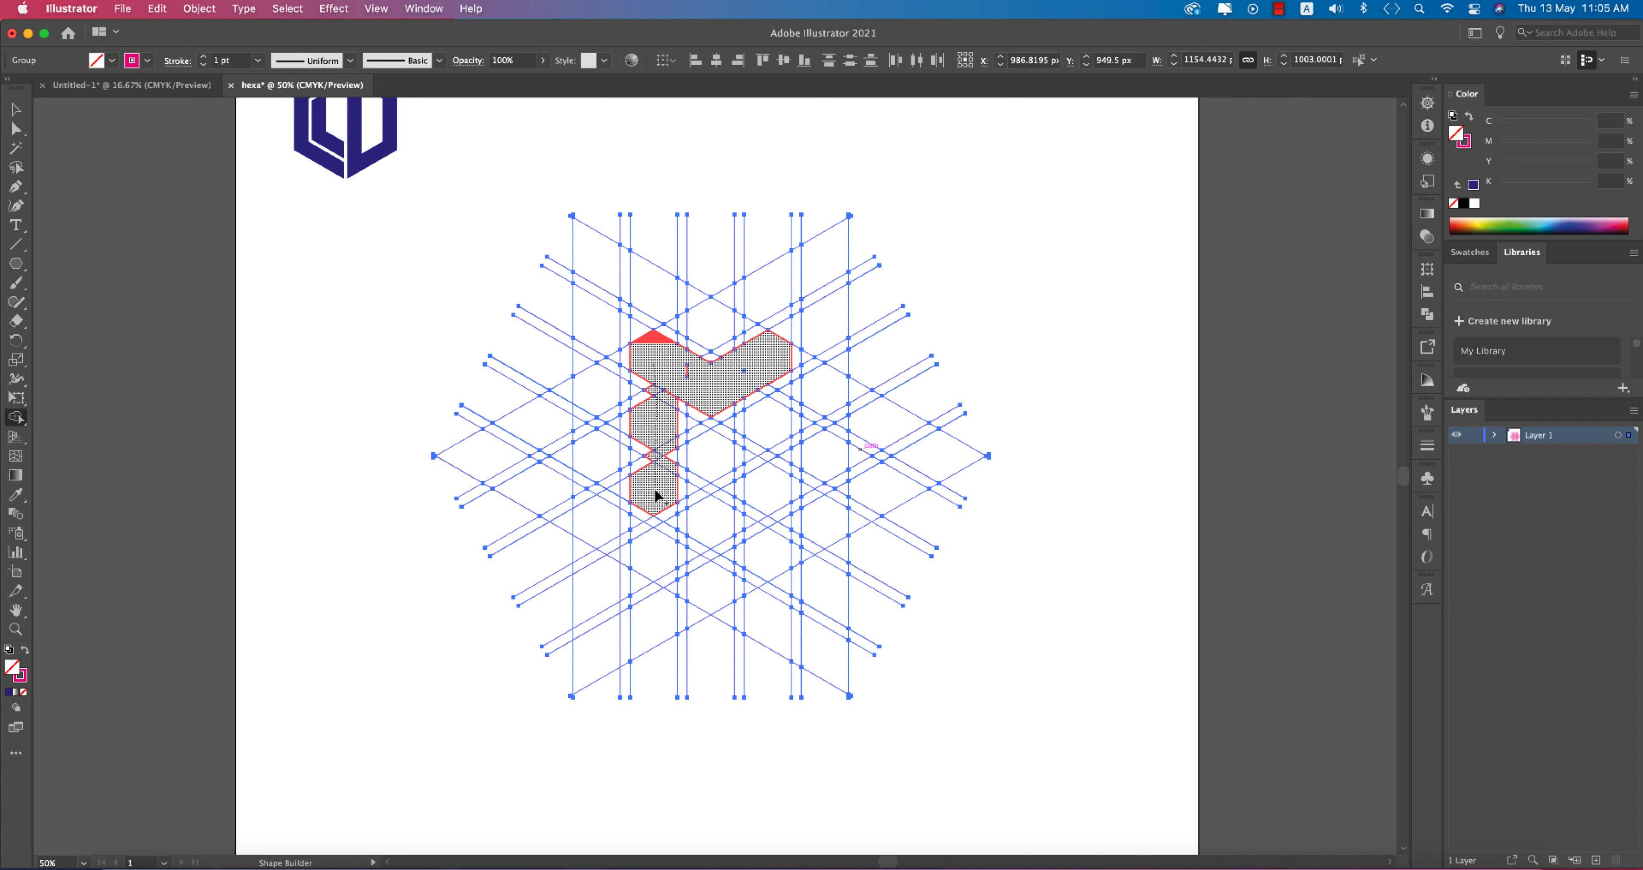
left_click_drag(769, 425, 763, 502)
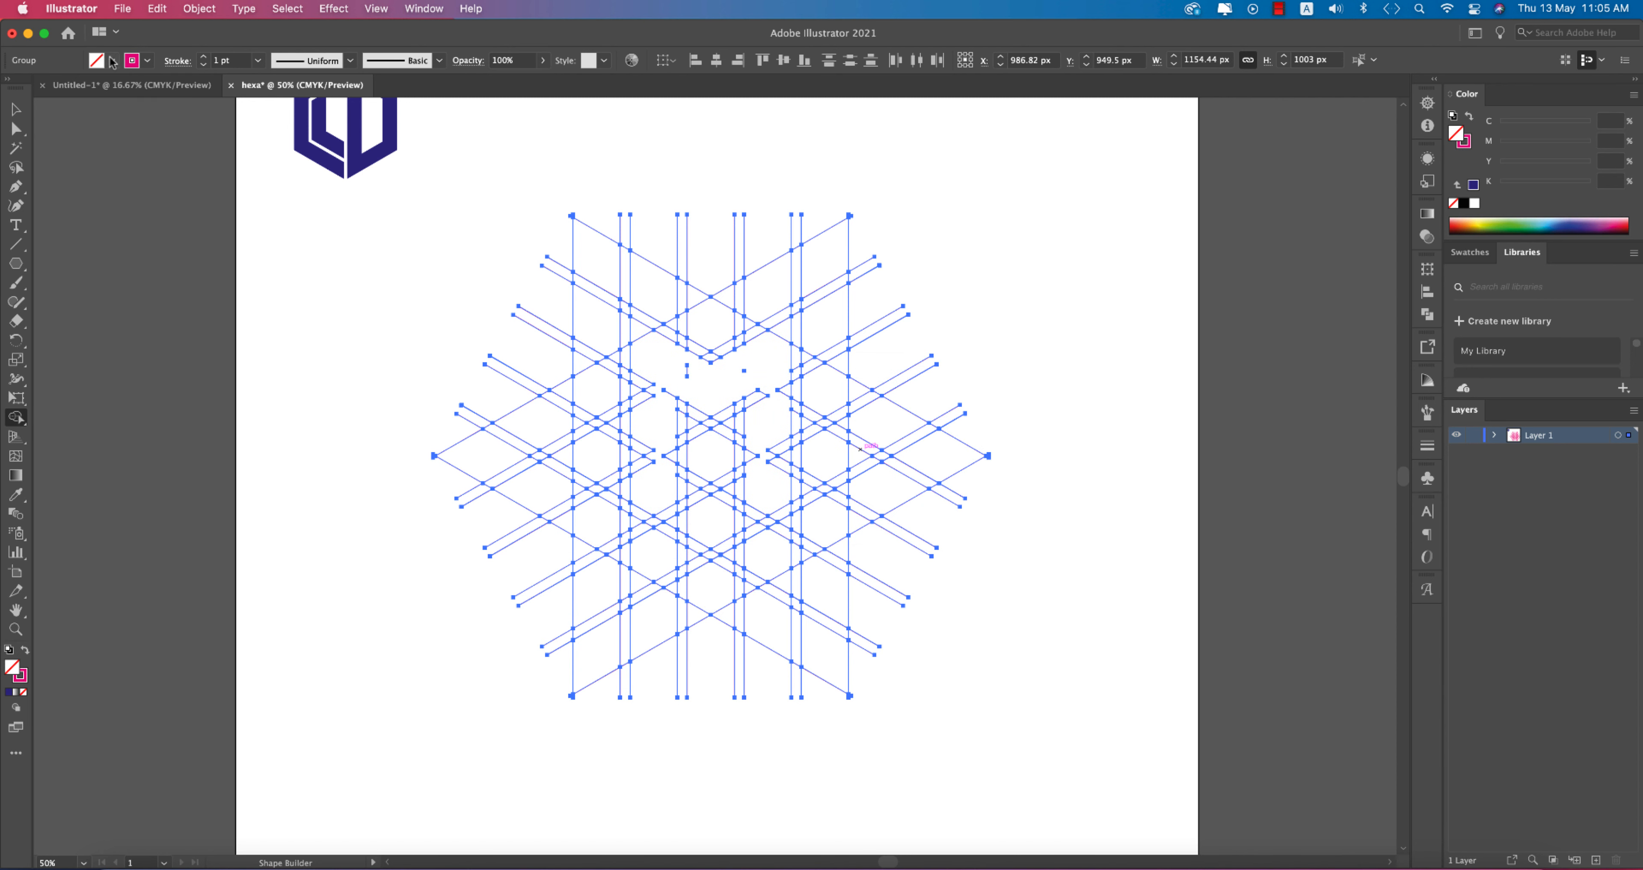
Step: Set the fill to C 100, M 0, Y 0, K 0 and apply it to the M shape with Shape Builder
left_click(96, 60)
left_click(89, 90)
left_click_drag(650, 354, 676, 369)
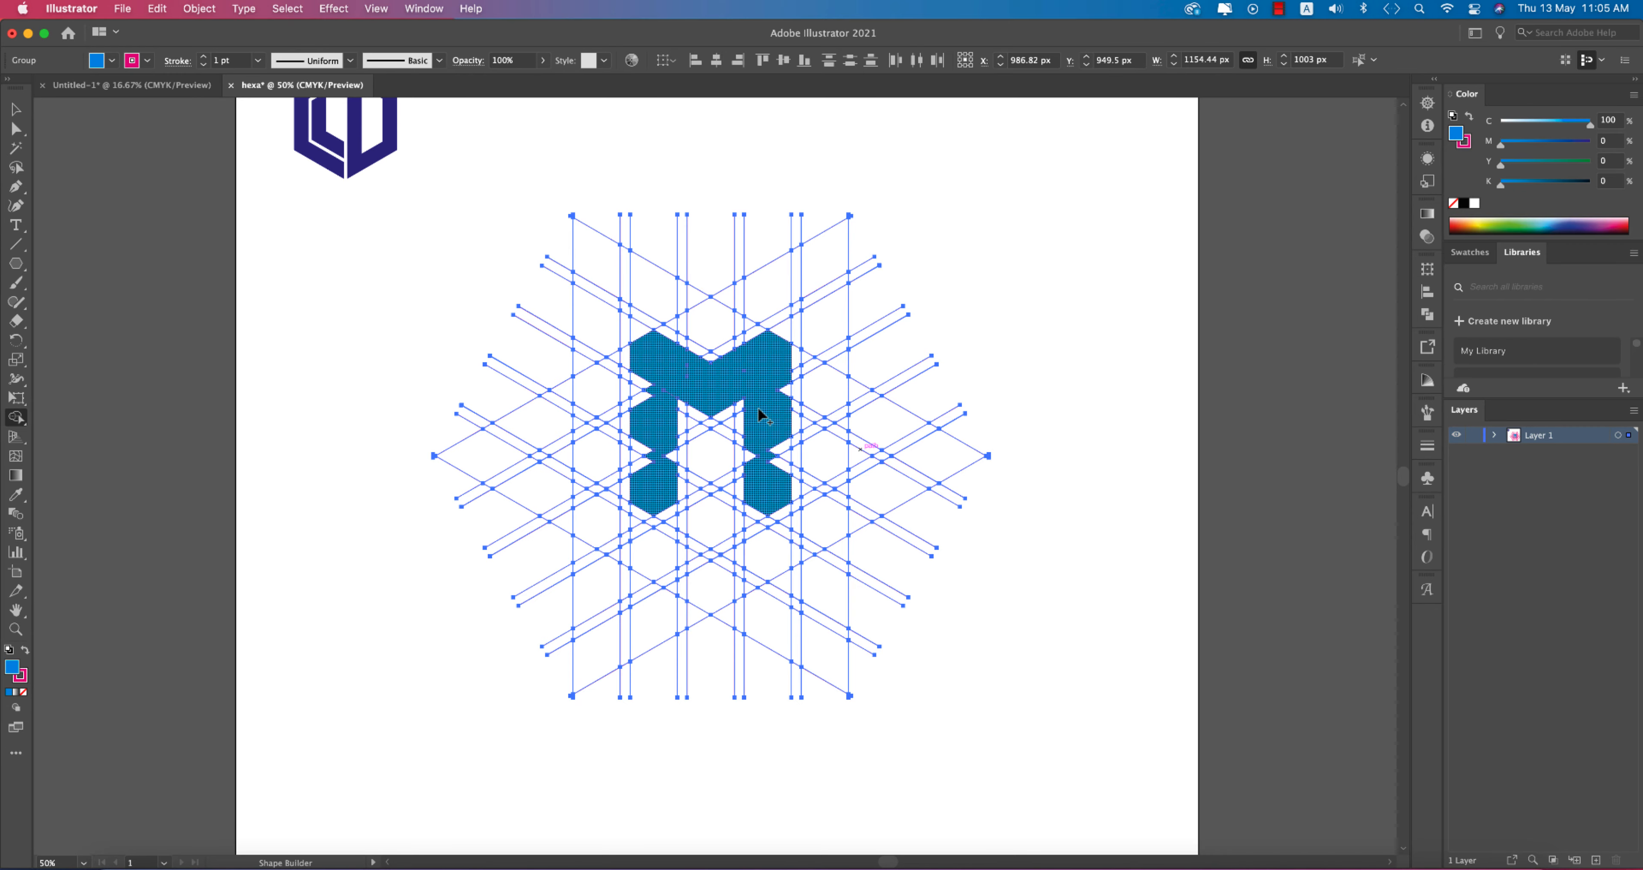
Step: Merge the small notches along both legs of the M into the shape to give it straight, solid edges
scroll(808, 395, "up", 4)
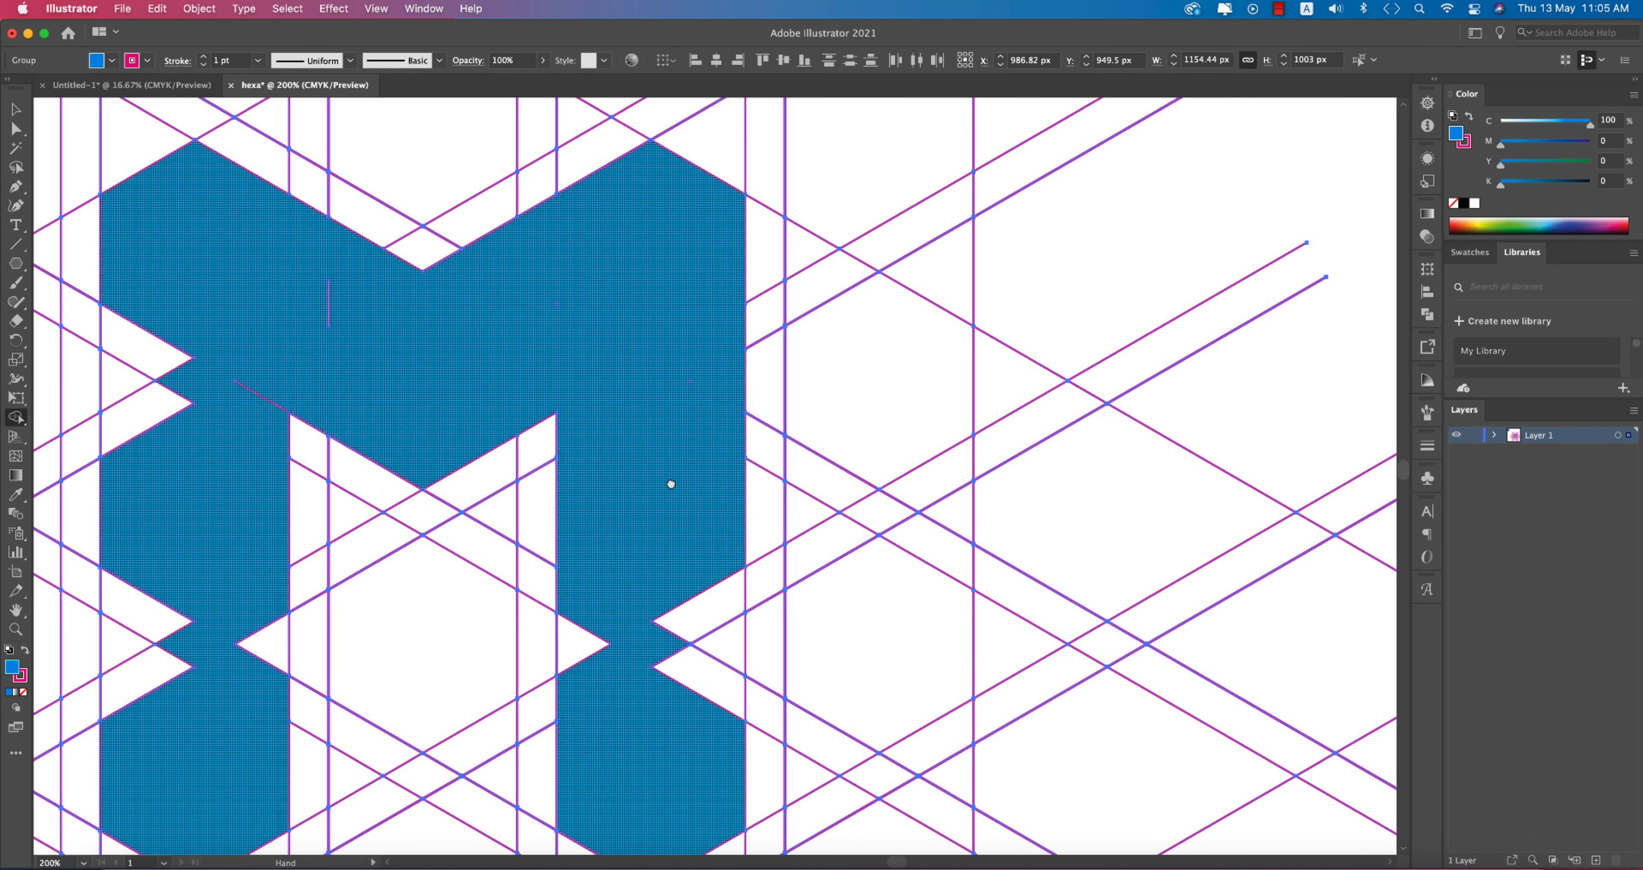
left_click_drag(671, 484, 799, 440)
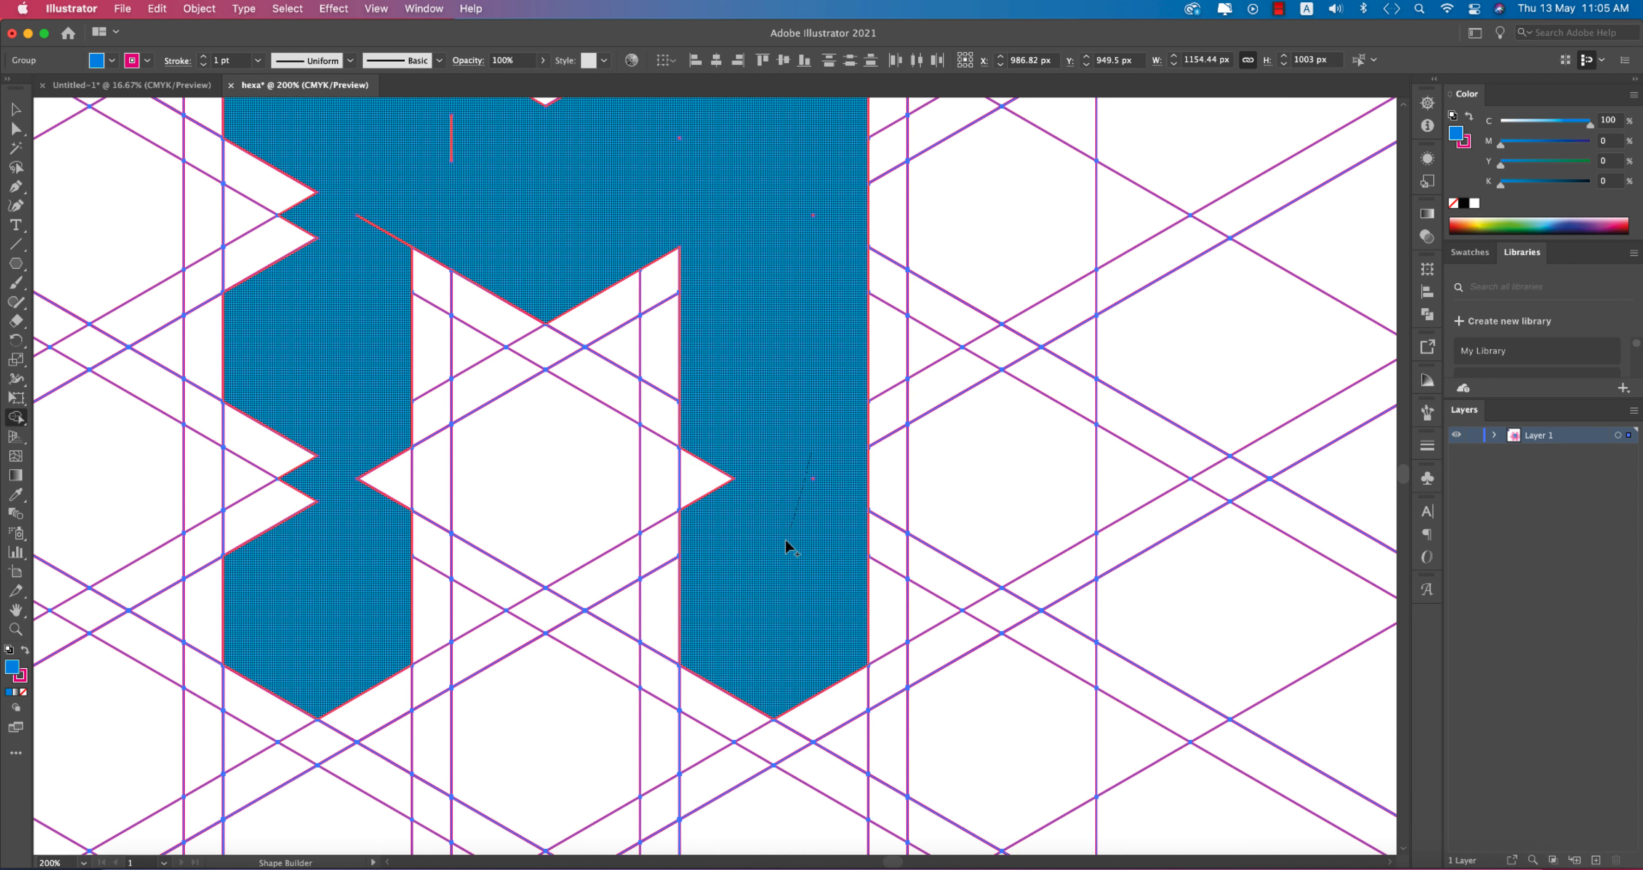
scroll(617, 562, "down", 2)
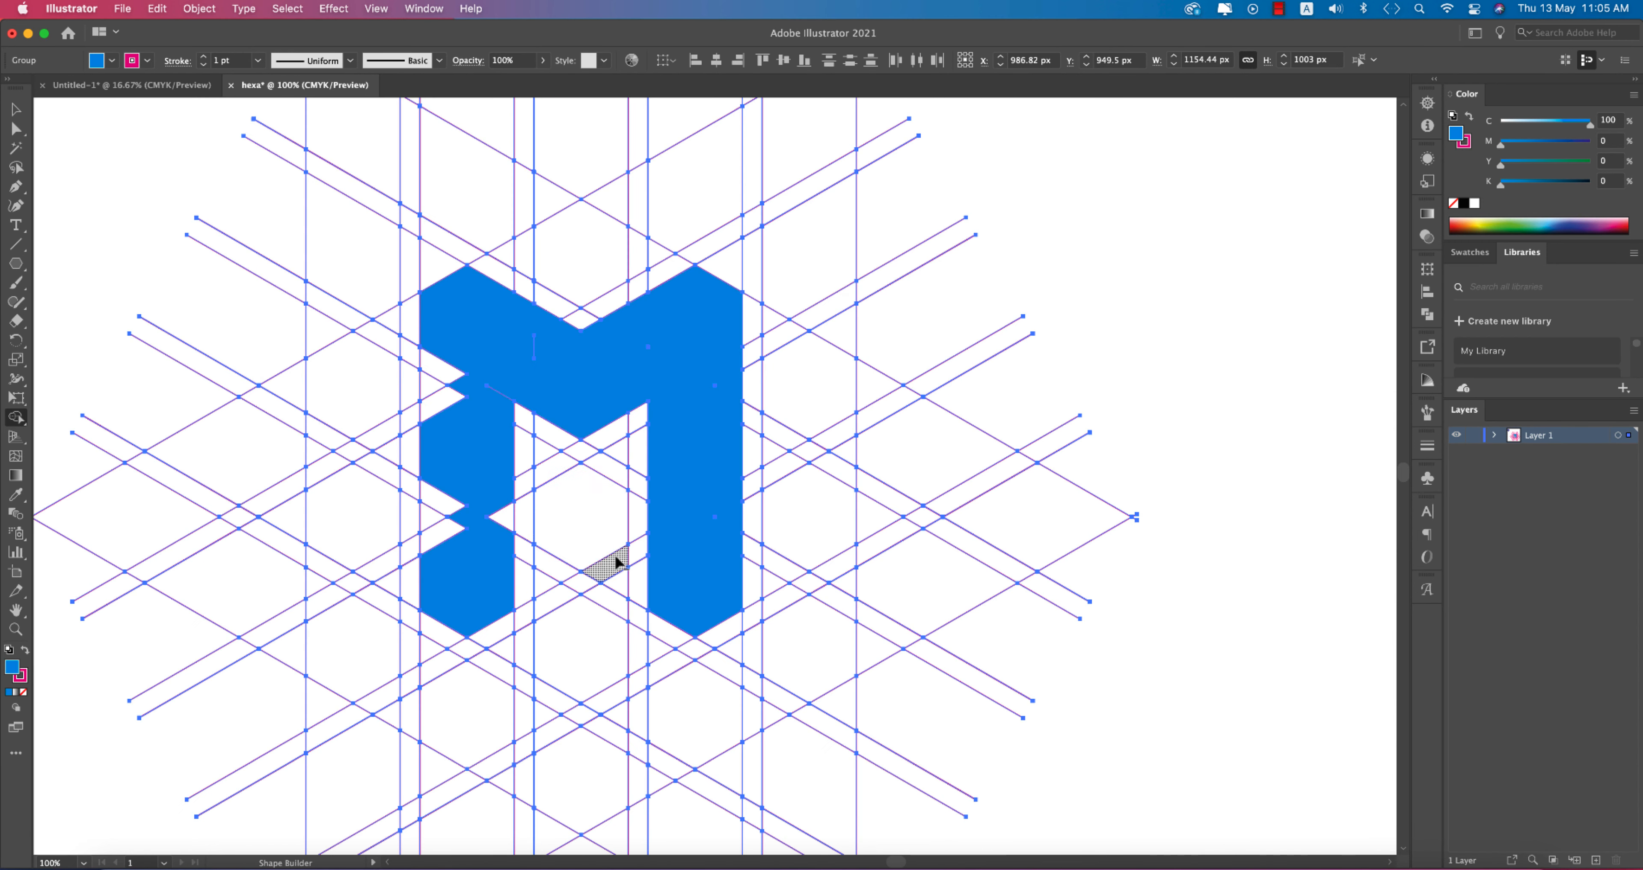
mouse_move(464, 372)
left_mouse_down()
mouse_move(450, 392)
mouse_move(458, 494)
left_mouse_up()
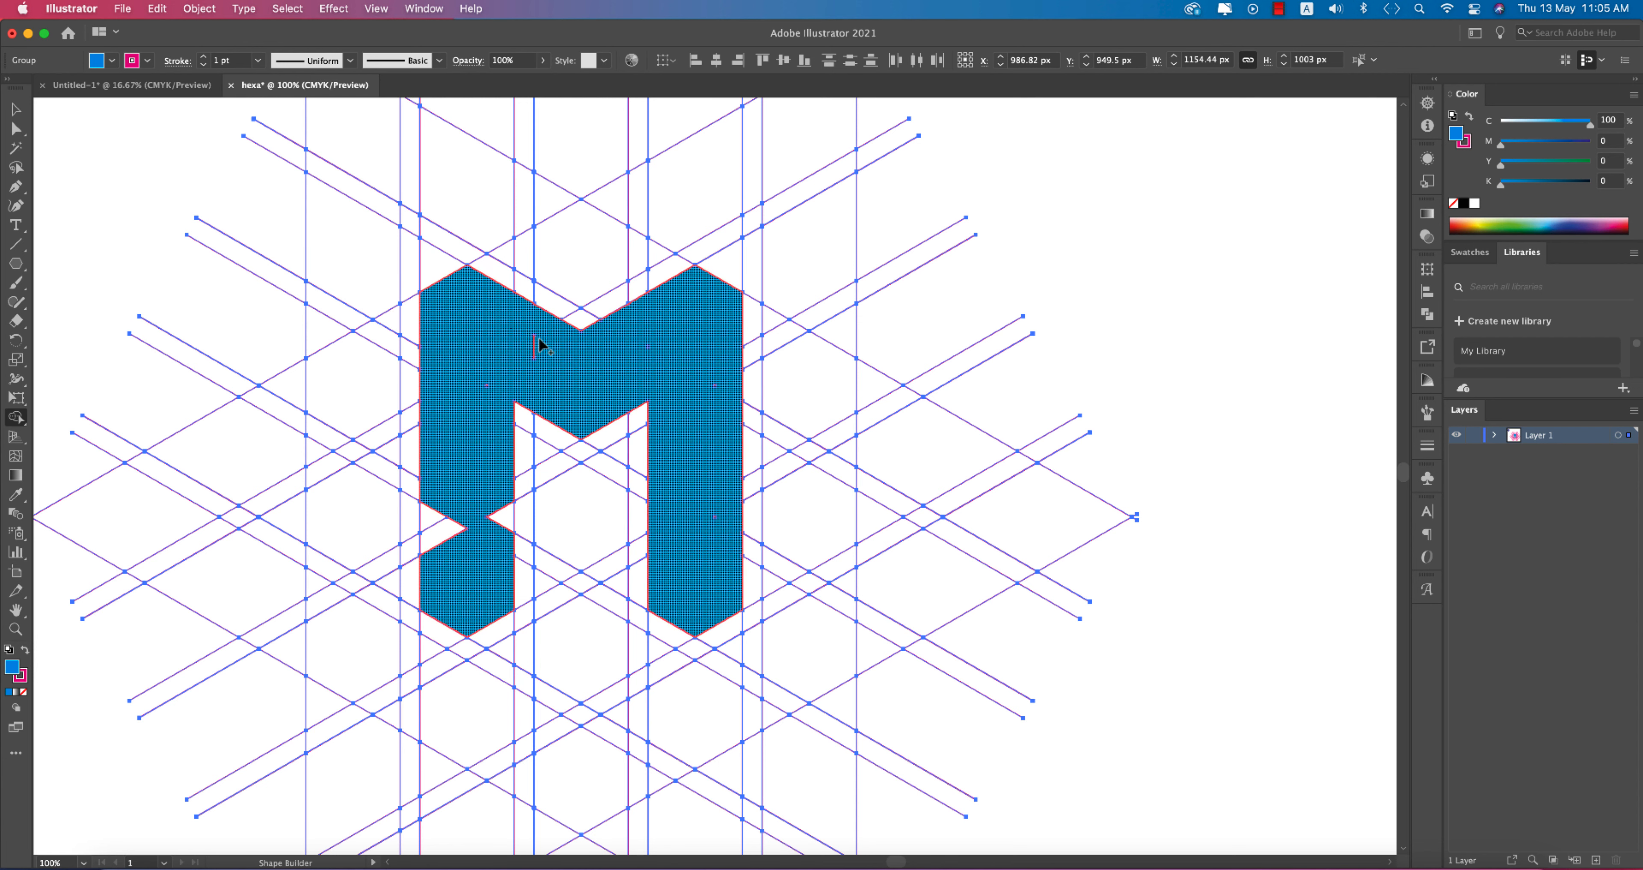
mouse_move(463, 414)
left_mouse_down()
mouse_move(460, 615)
mouse_move(491, 502)
mouse_move(506, 509)
mouse_move(429, 514)
mouse_move(439, 537)
left_mouse_up()
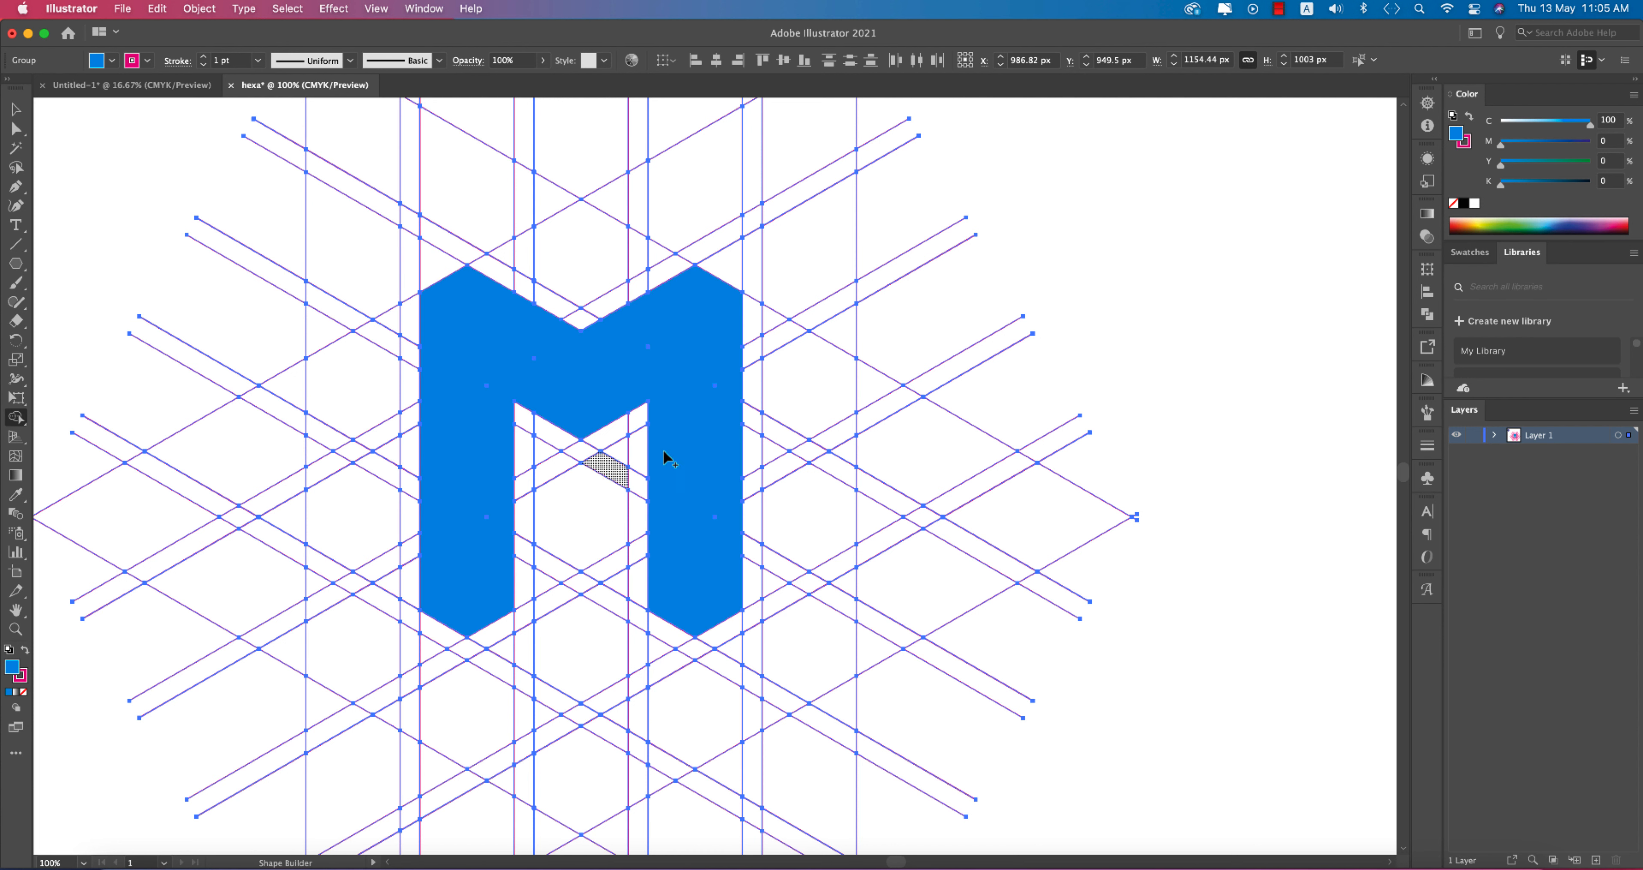
Step: Merge grid cells into an L-shaped band around the M's left leg and a vertical bar between its two legs
scroll(708, 434, "down", 3)
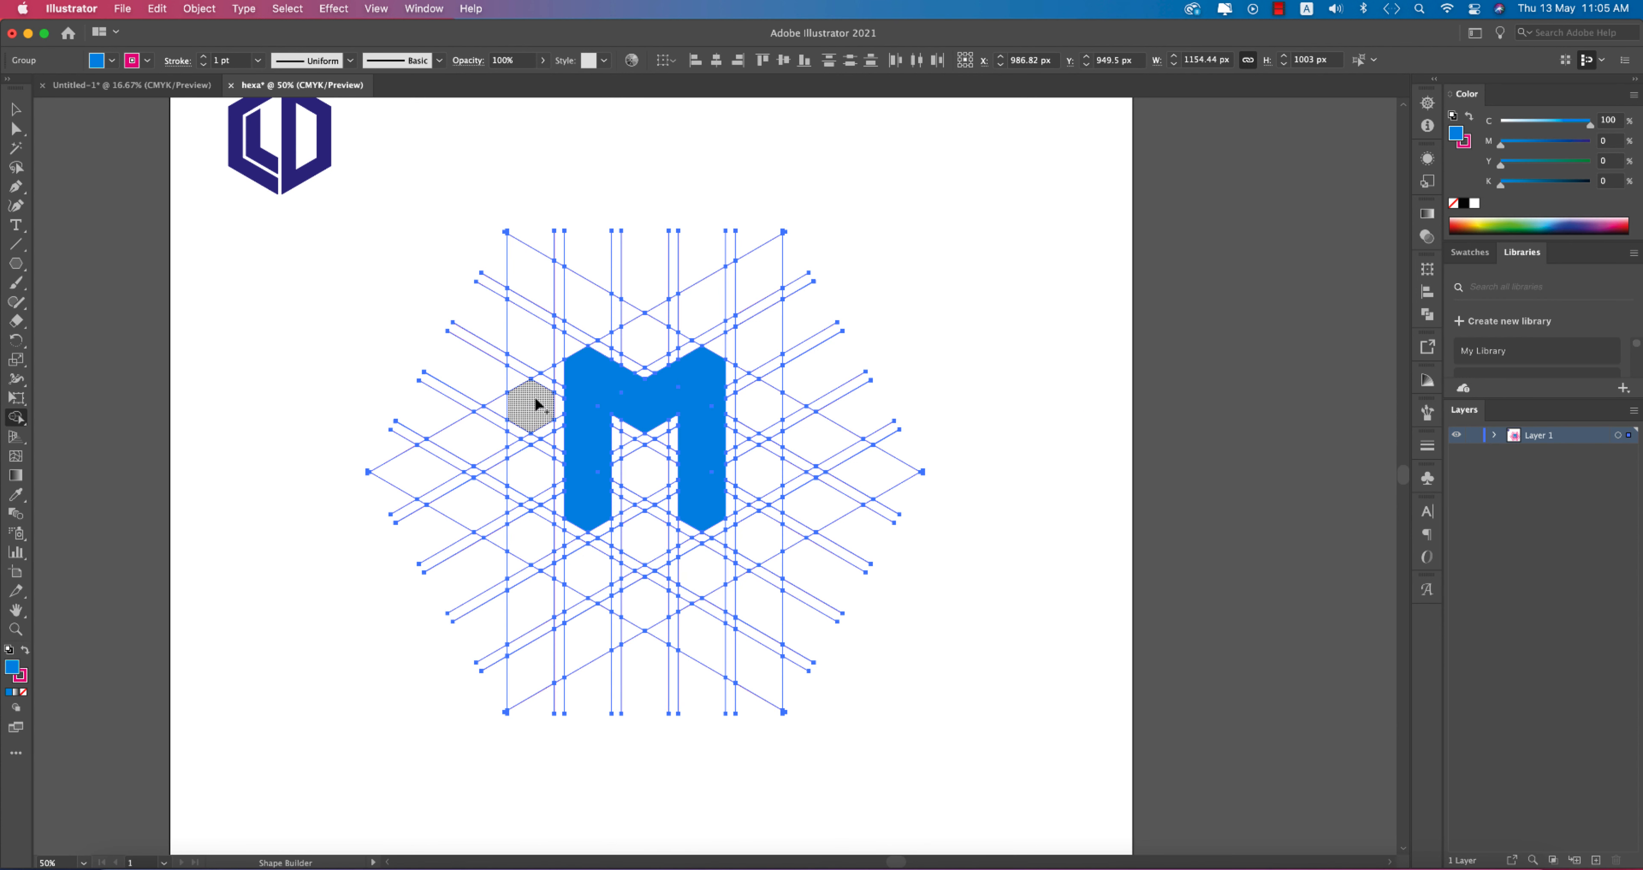
left_click_drag(536, 403, 644, 603)
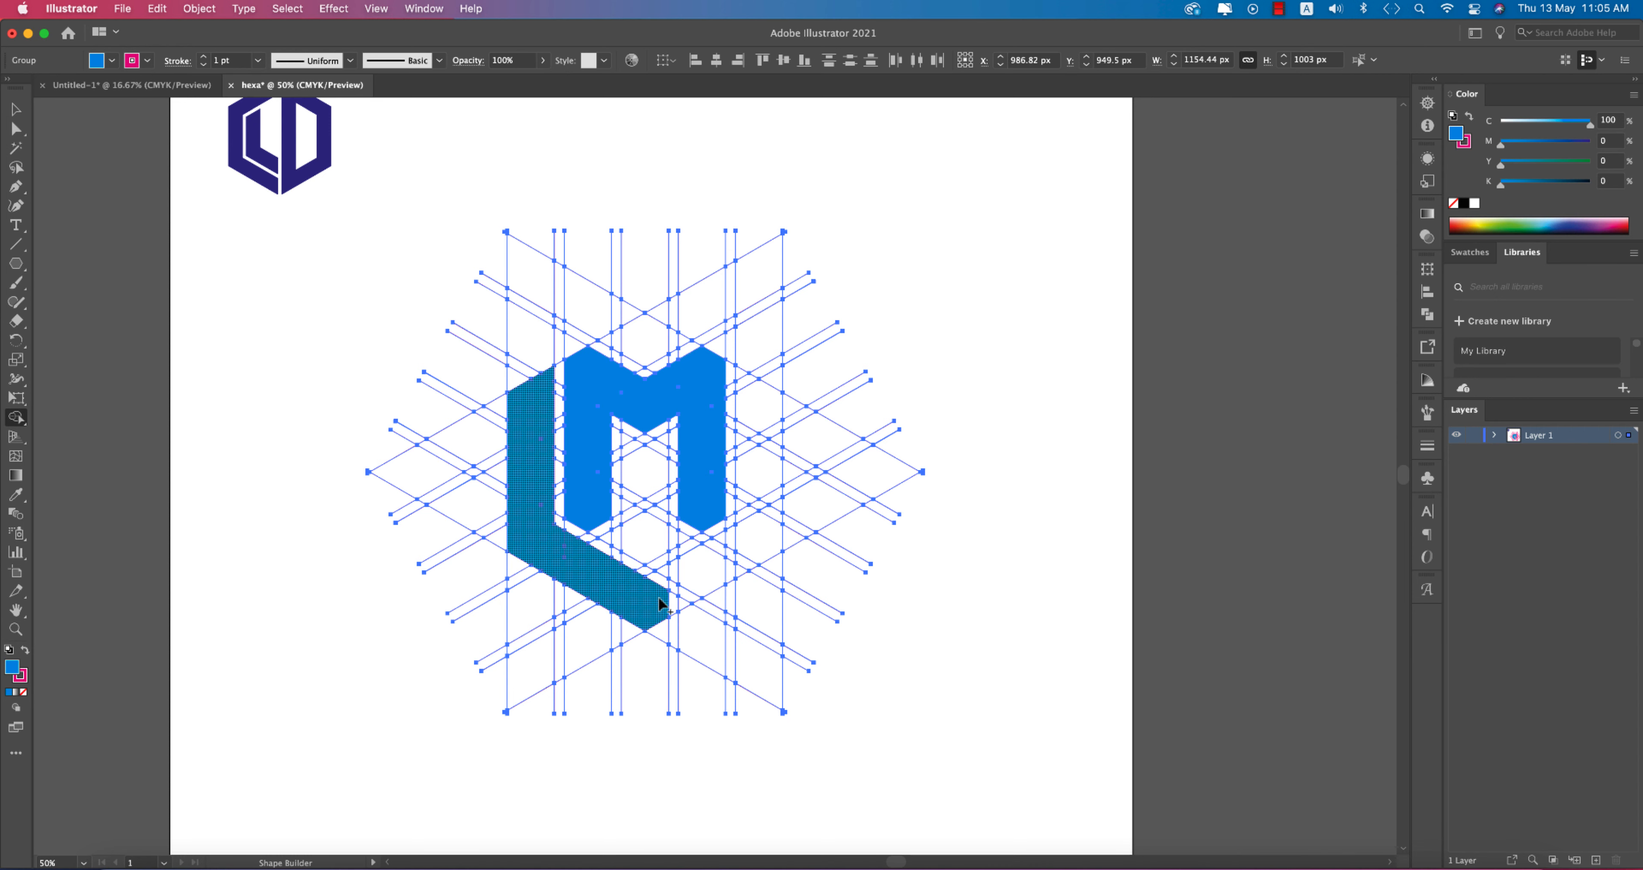
mouse_move(643, 470)
left_mouse_down()
mouse_move(640, 538)
mouse_move(598, 512)
mouse_move(584, 554)
left_mouse_up()
scroll(649, 498, "up", 3)
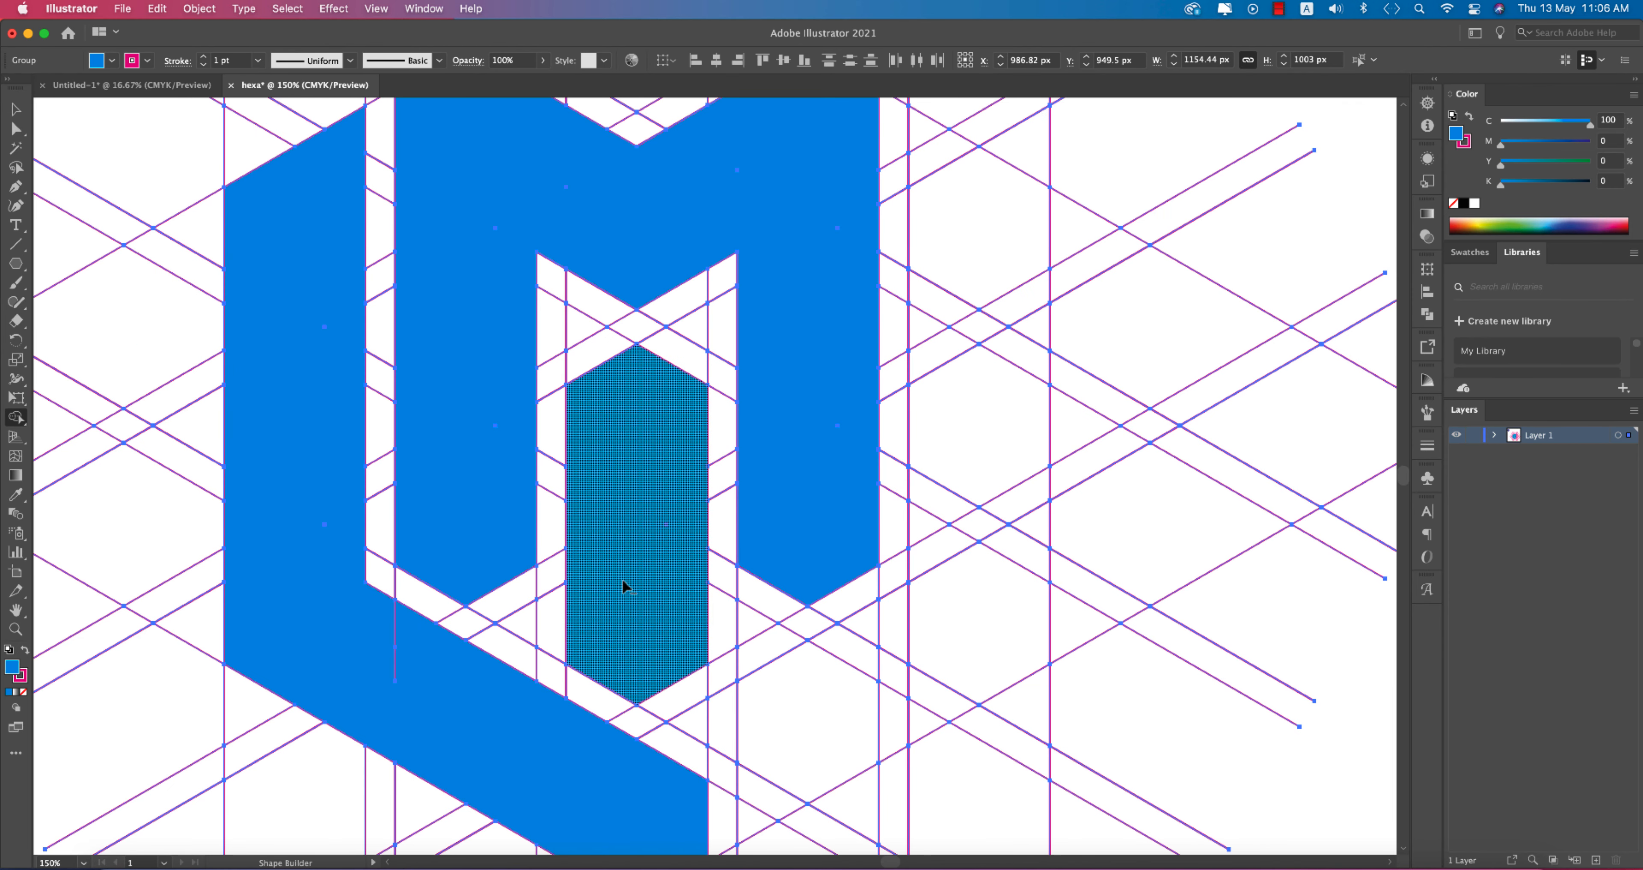
scroll(625, 583, "down", 2)
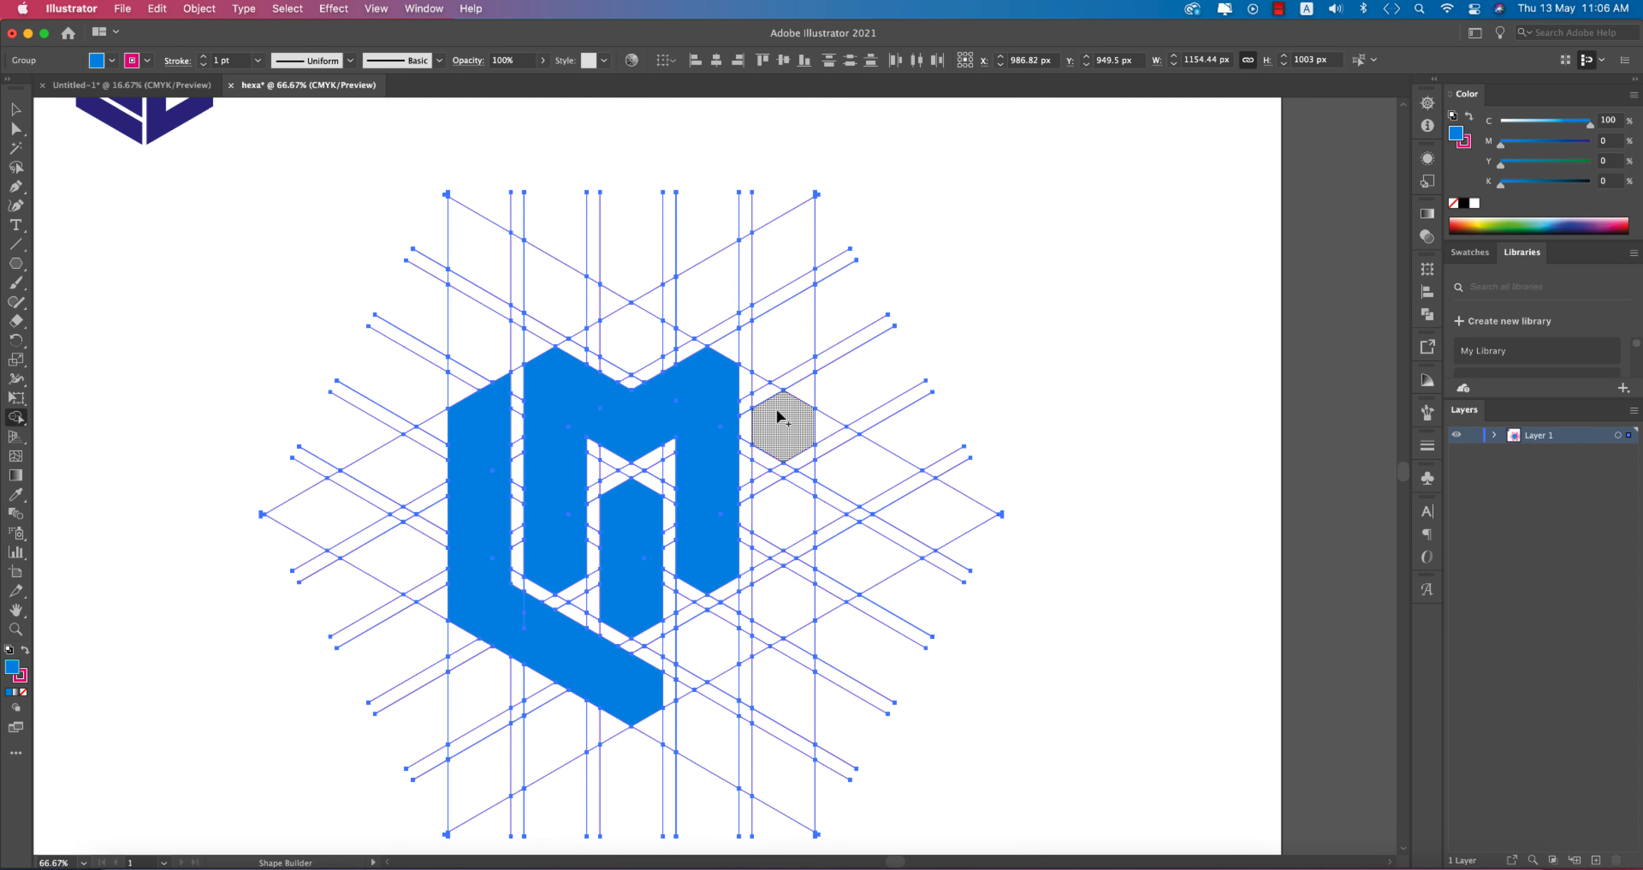
Step: Extend the central bar into a U-shaped band around the M's right leg, merging the notches along its outer arm
mouse_move(654, 609)
left_mouse_down()
mouse_move(723, 660)
mouse_move(661, 611)
mouse_move(744, 639)
left_mouse_up()
mouse_move(735, 638)
left_mouse_down()
mouse_move(785, 598)
mouse_move(736, 644)
mouse_move(732, 612)
mouse_move(785, 595)
mouse_move(734, 606)
mouse_move(792, 606)
mouse_move(799, 412)
mouse_move(791, 529)
left_mouse_up()
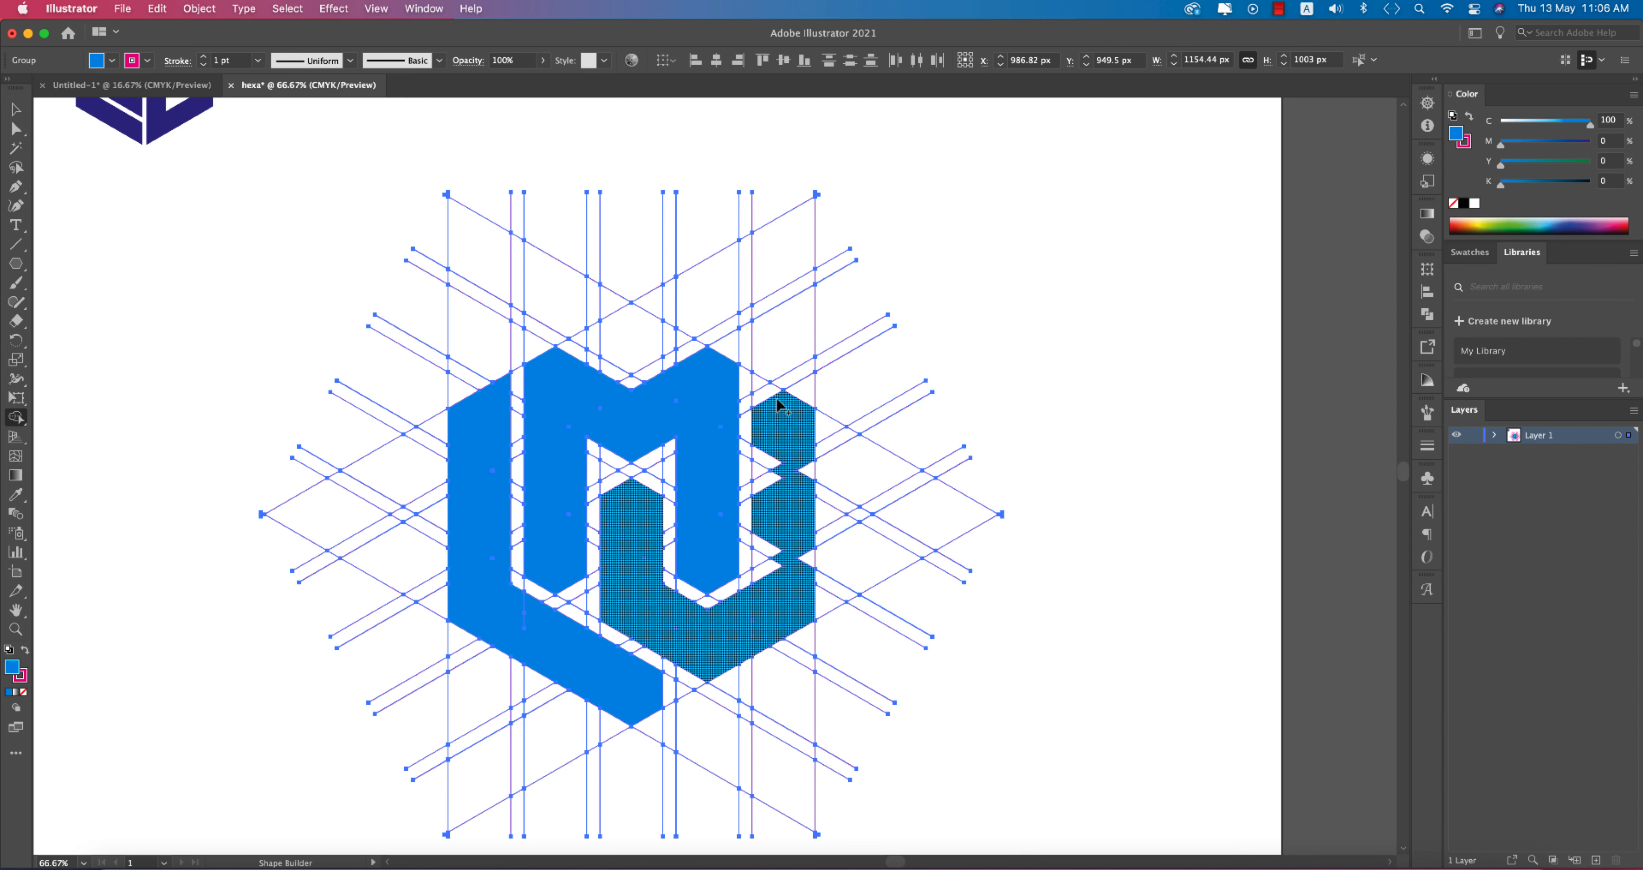
mouse_move(764, 375)
left_mouse_down()
mouse_move(789, 475)
mouse_move(799, 465)
mouse_move(800, 544)
left_mouse_up()
mouse_move(763, 460)
left_mouse_down()
mouse_move(765, 577)
mouse_move(795, 601)
mouse_move(797, 556)
left_mouse_up()
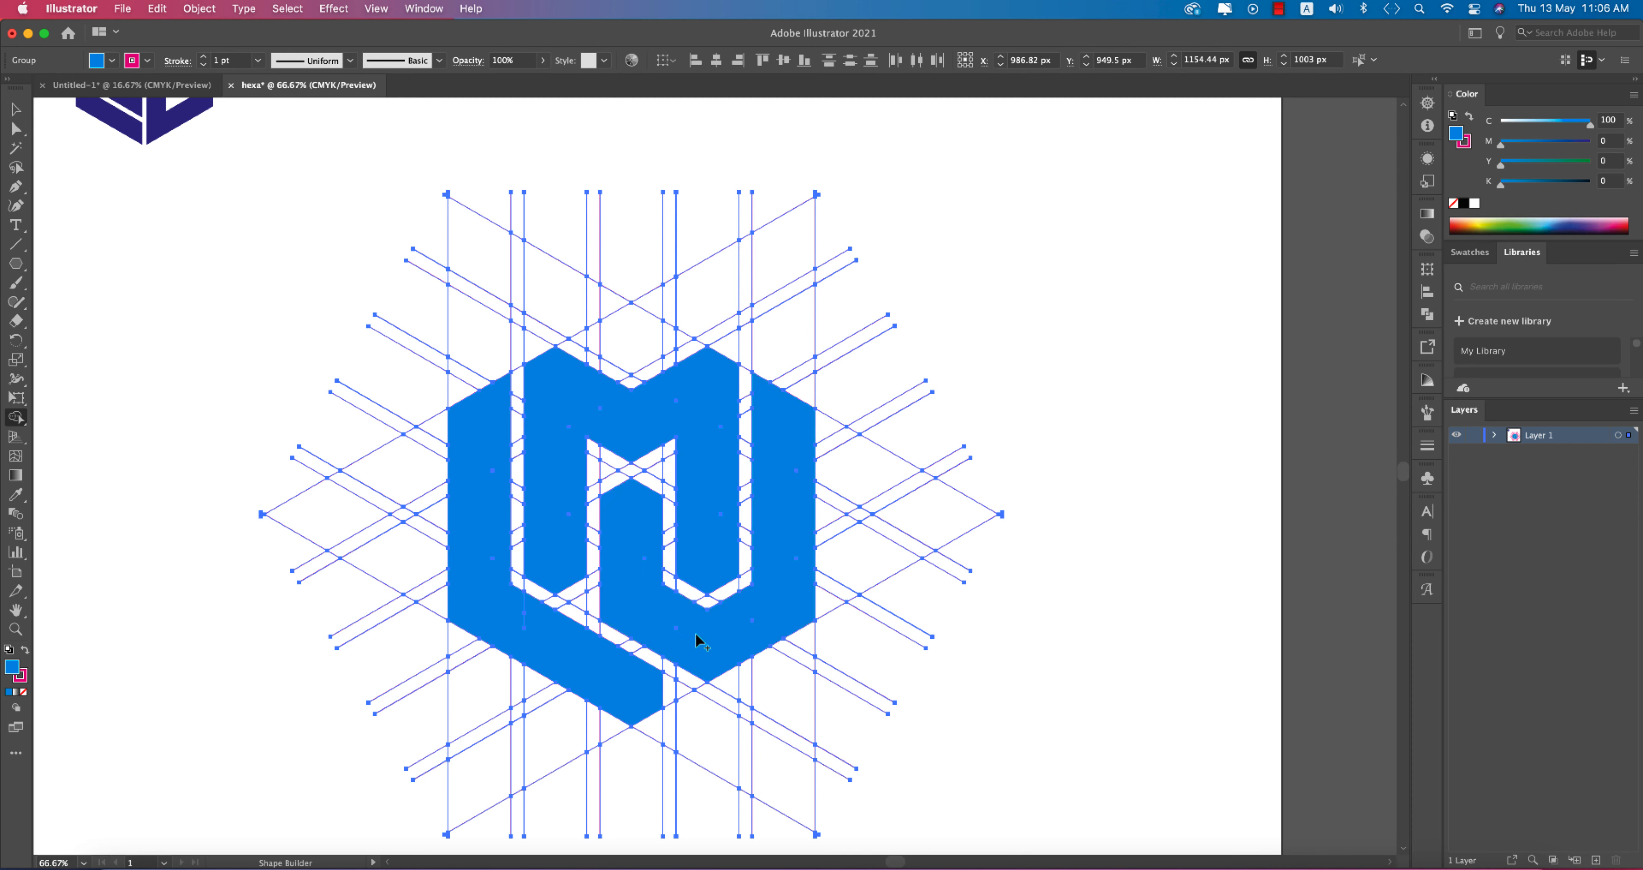
scroll(710, 645, "down", 2)
scroll(670, 599, "up", 2)
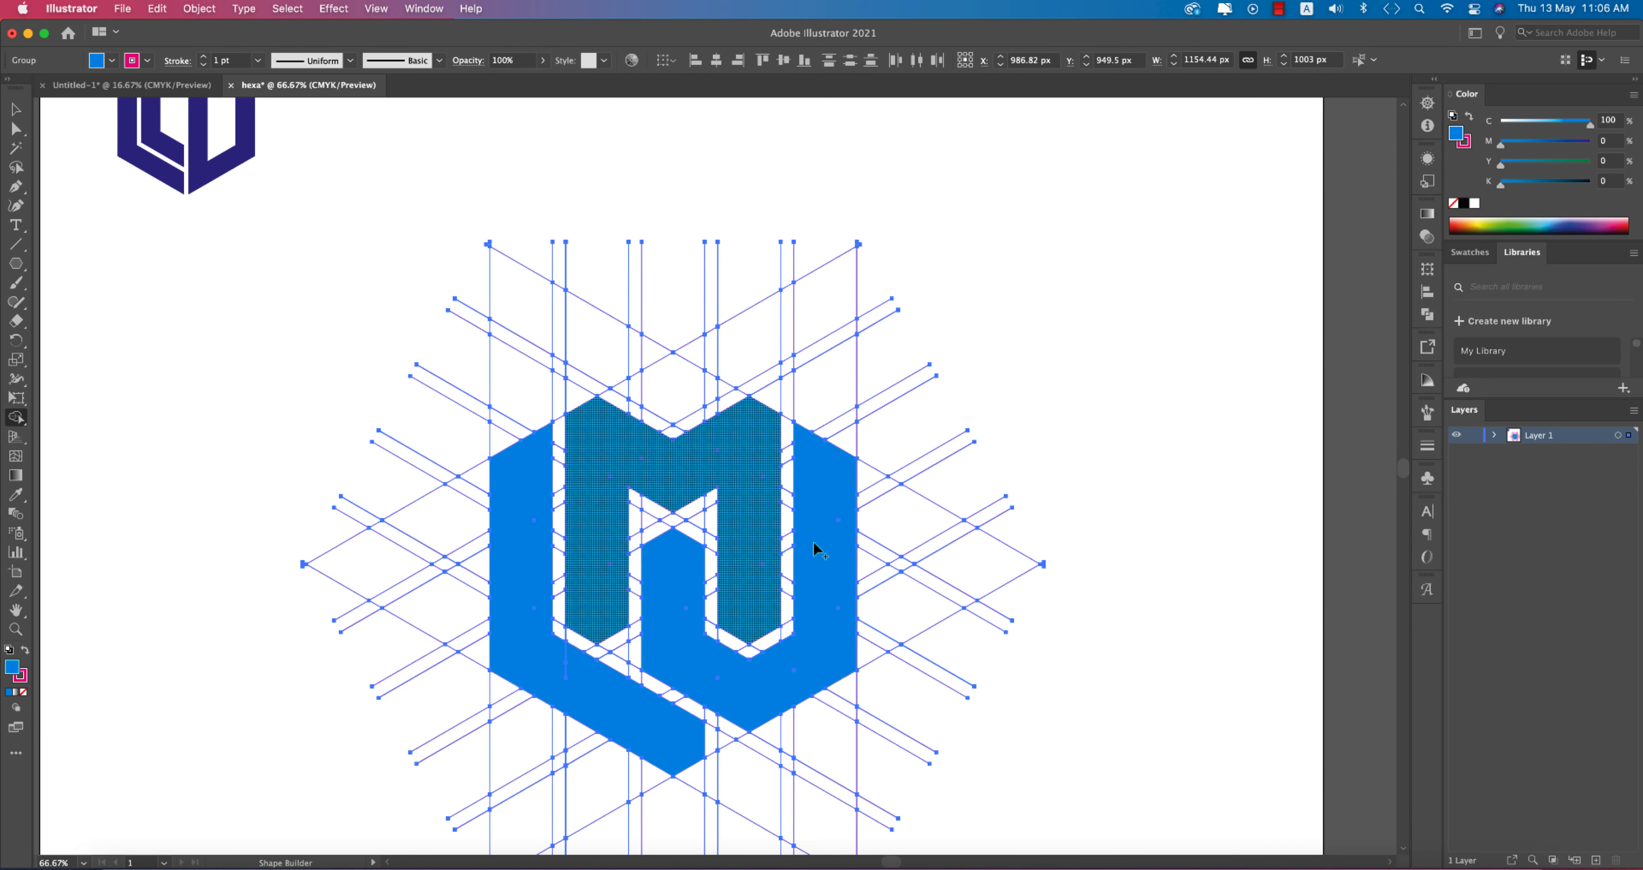
Step: Check the M, the L-shaped band and the U-shaped band in outline view for any unmerged pieces
scroll(814, 542, "up", 5)
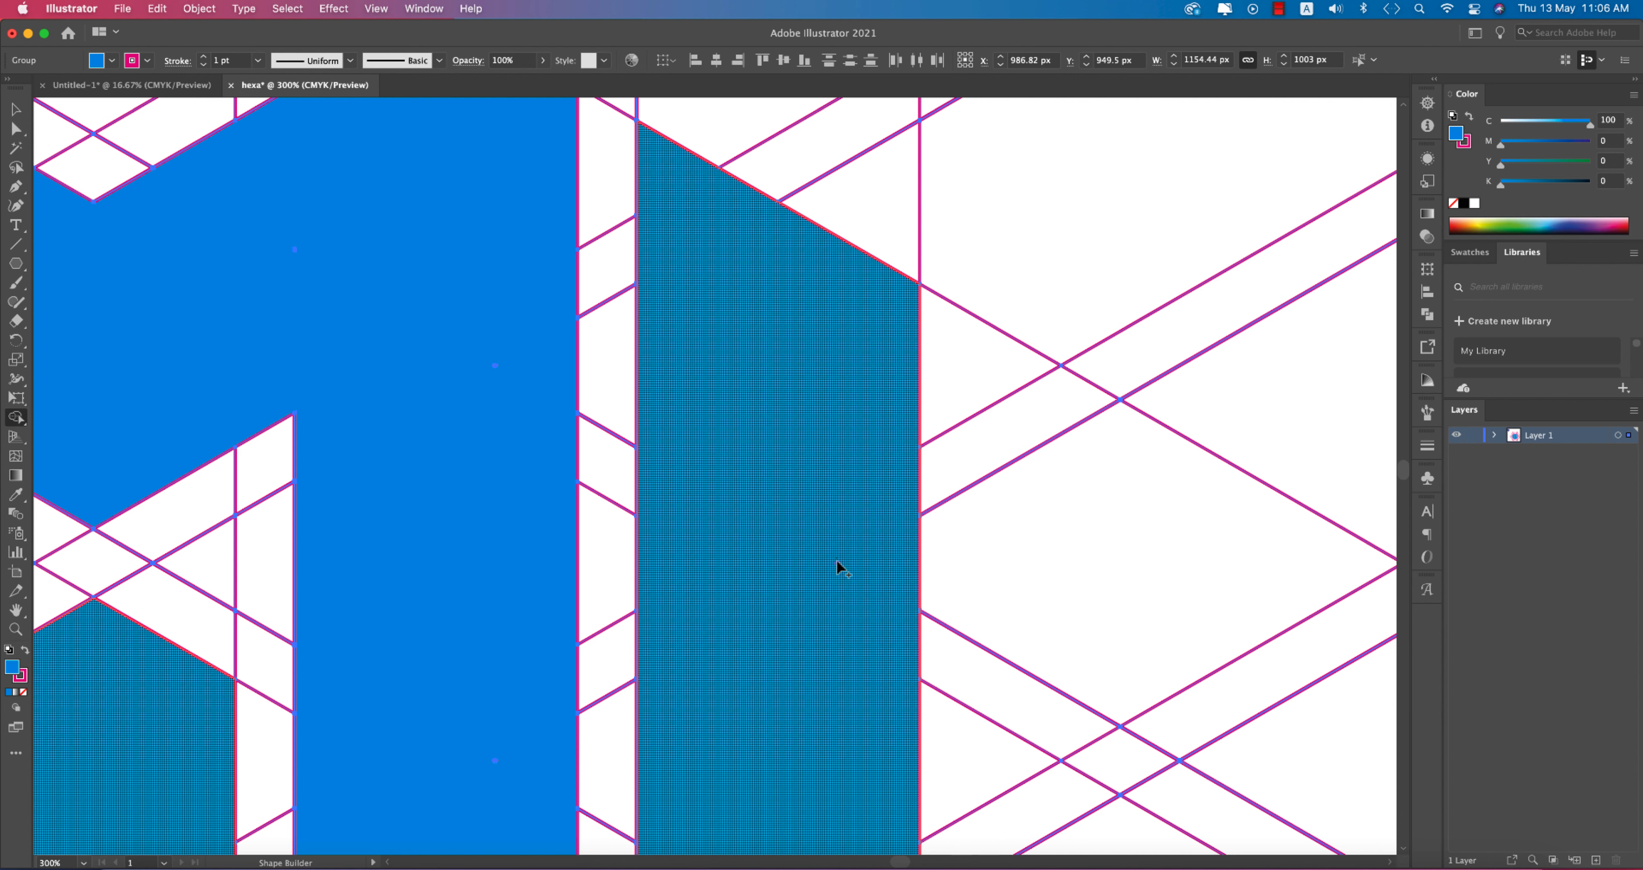
key("super+y")
key("super+y")
scroll(753, 539, "down", 2)
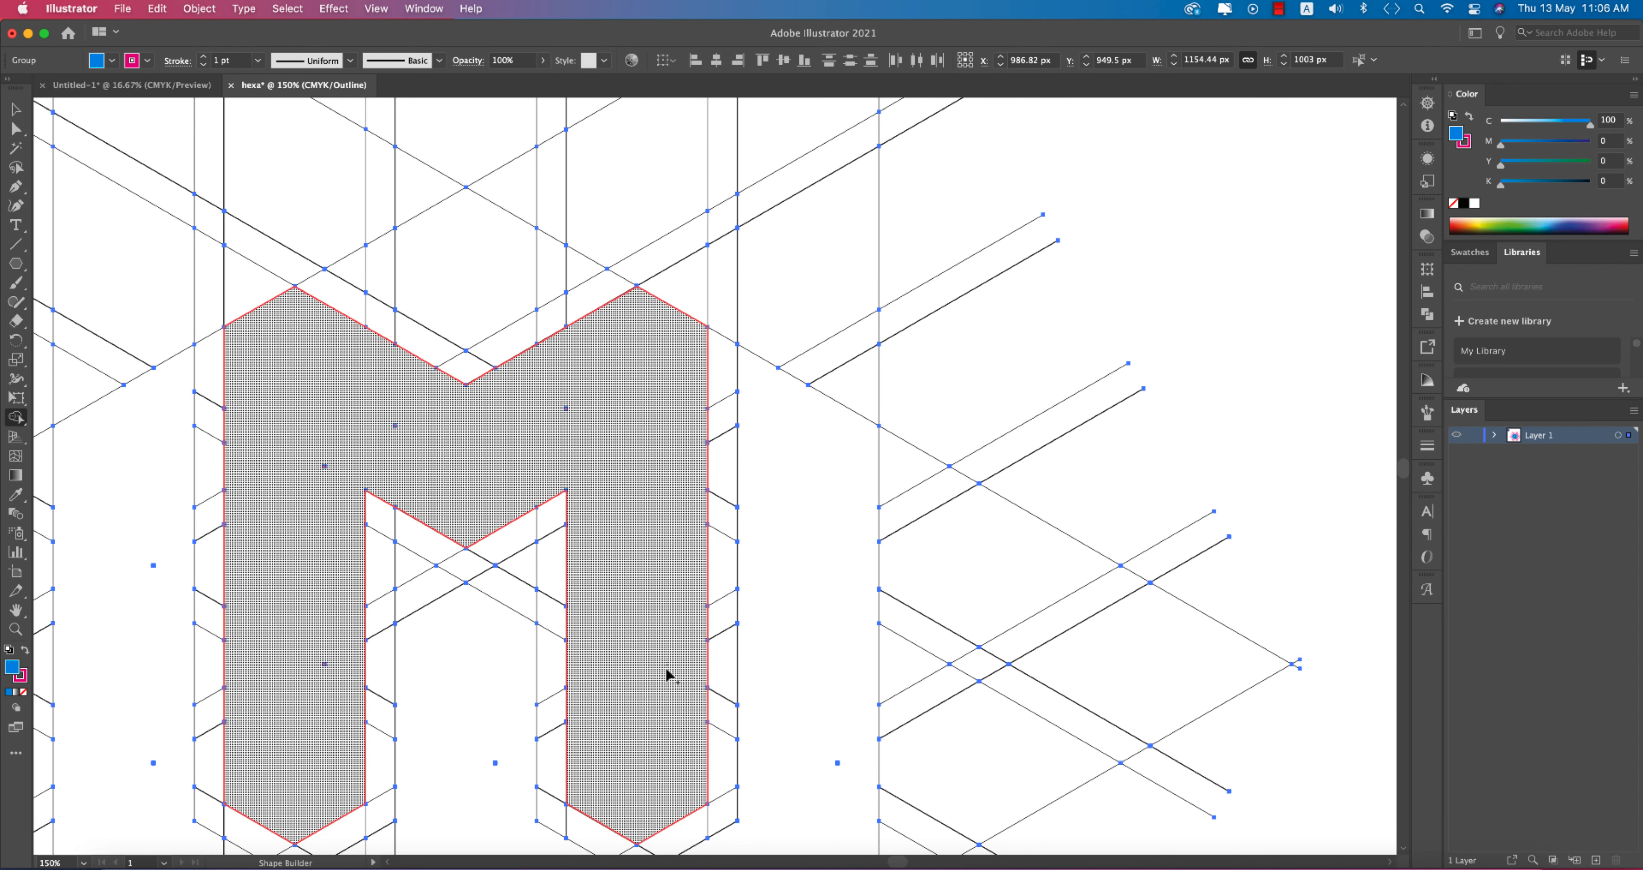
key("space")
left_click_drag(610, 587, 734, 387)
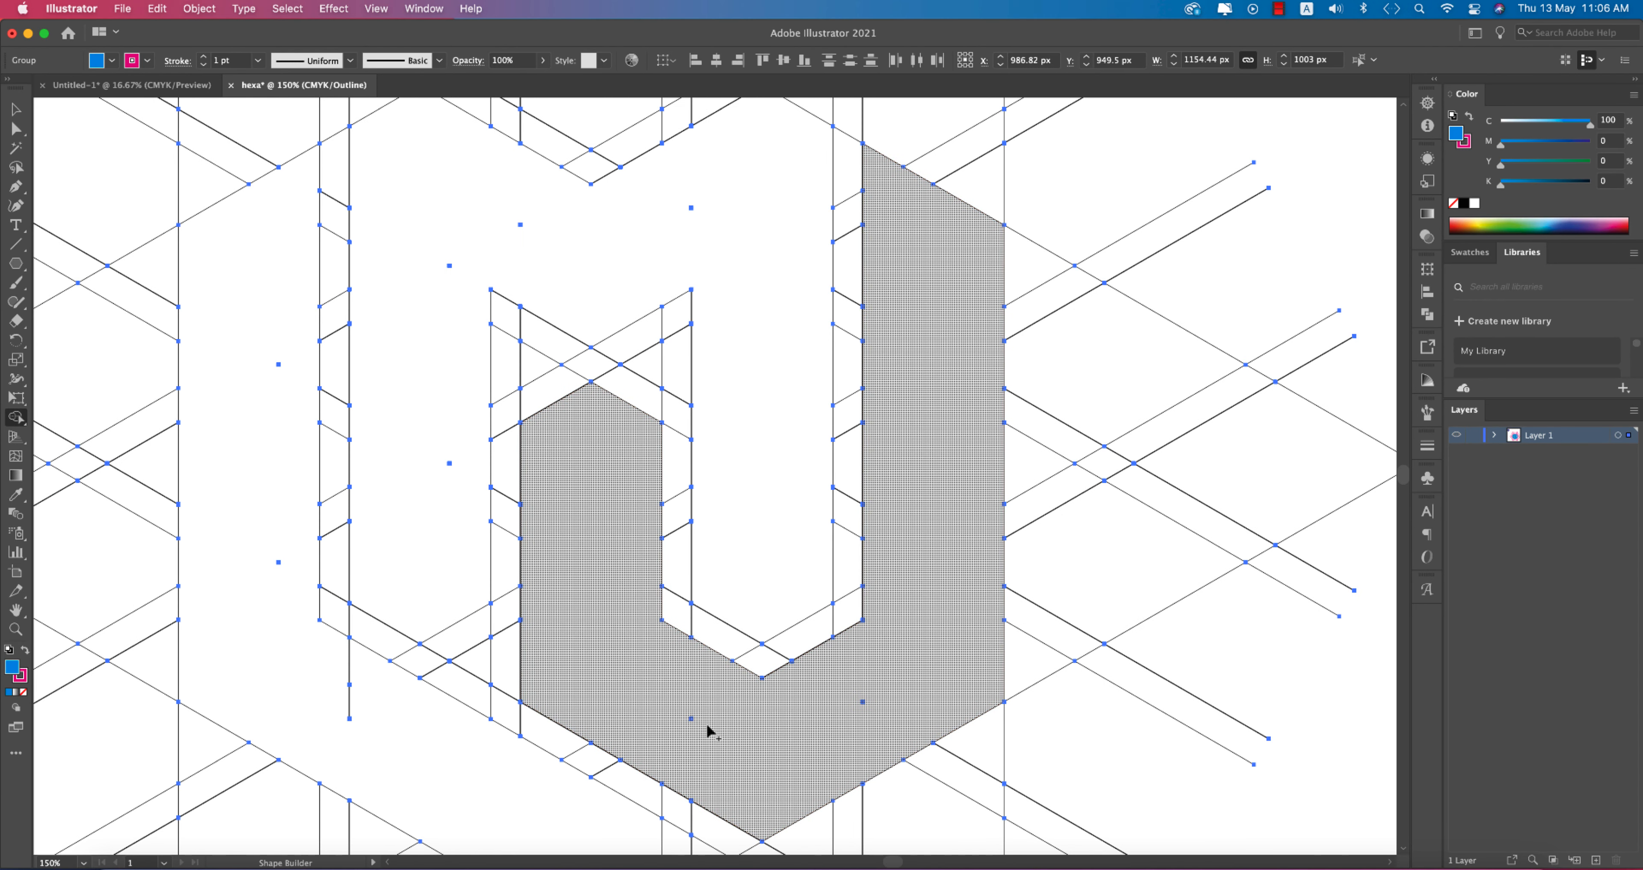
left_click(690, 728)
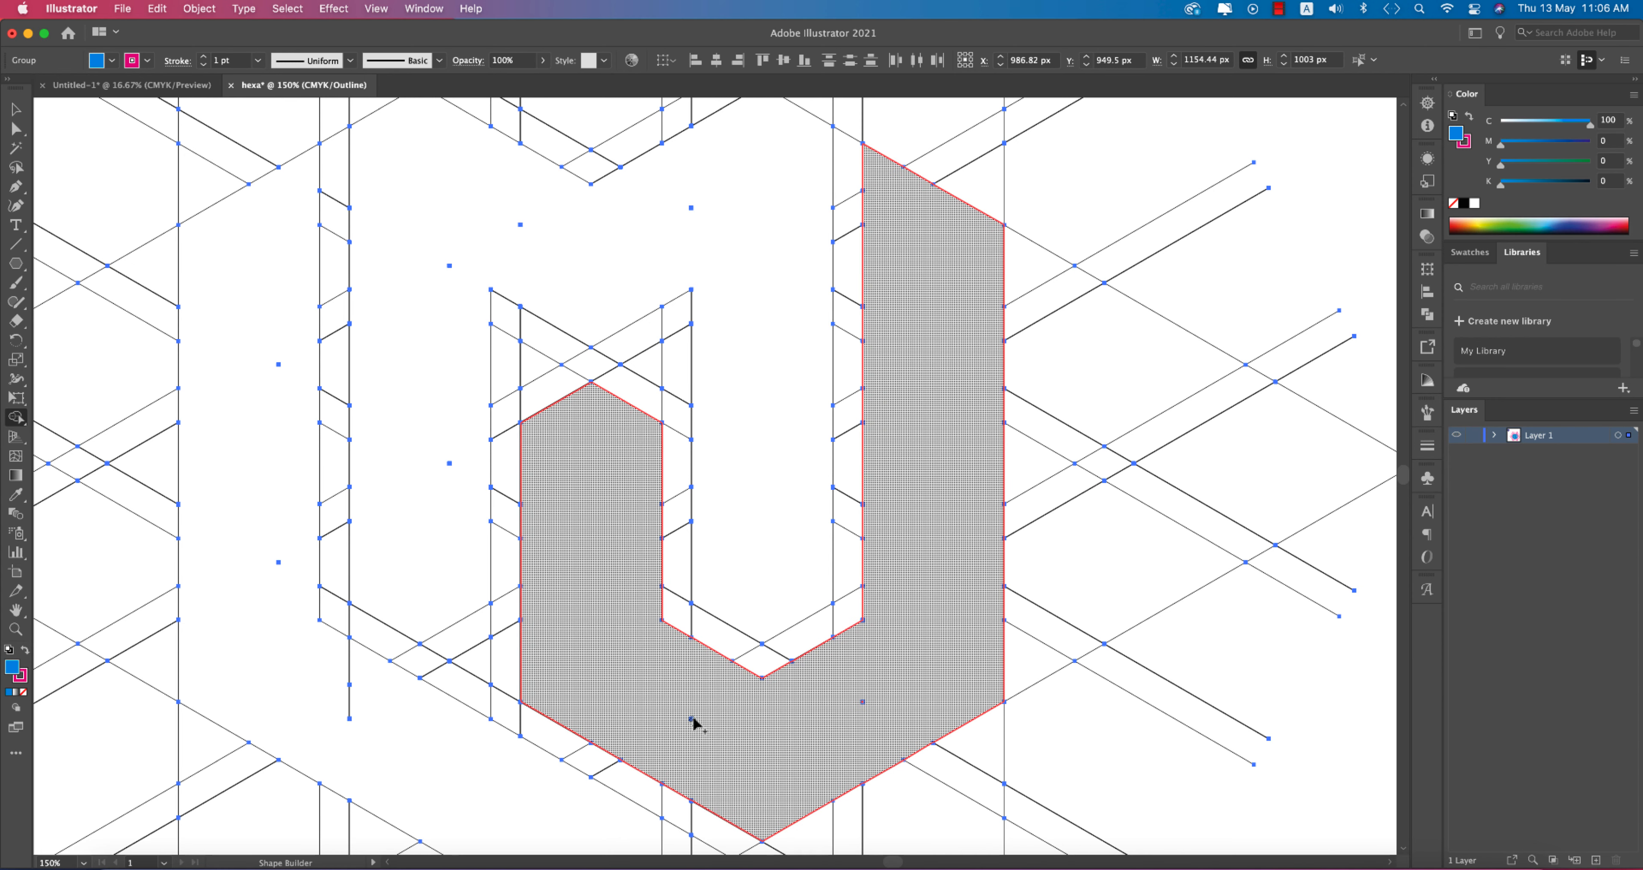
left_click_drag(840, 719, 879, 700)
scroll(879, 700, "up", 3)
scroll(879, 700, "left", 2)
left_click(590, 485)
left_click(414, 550)
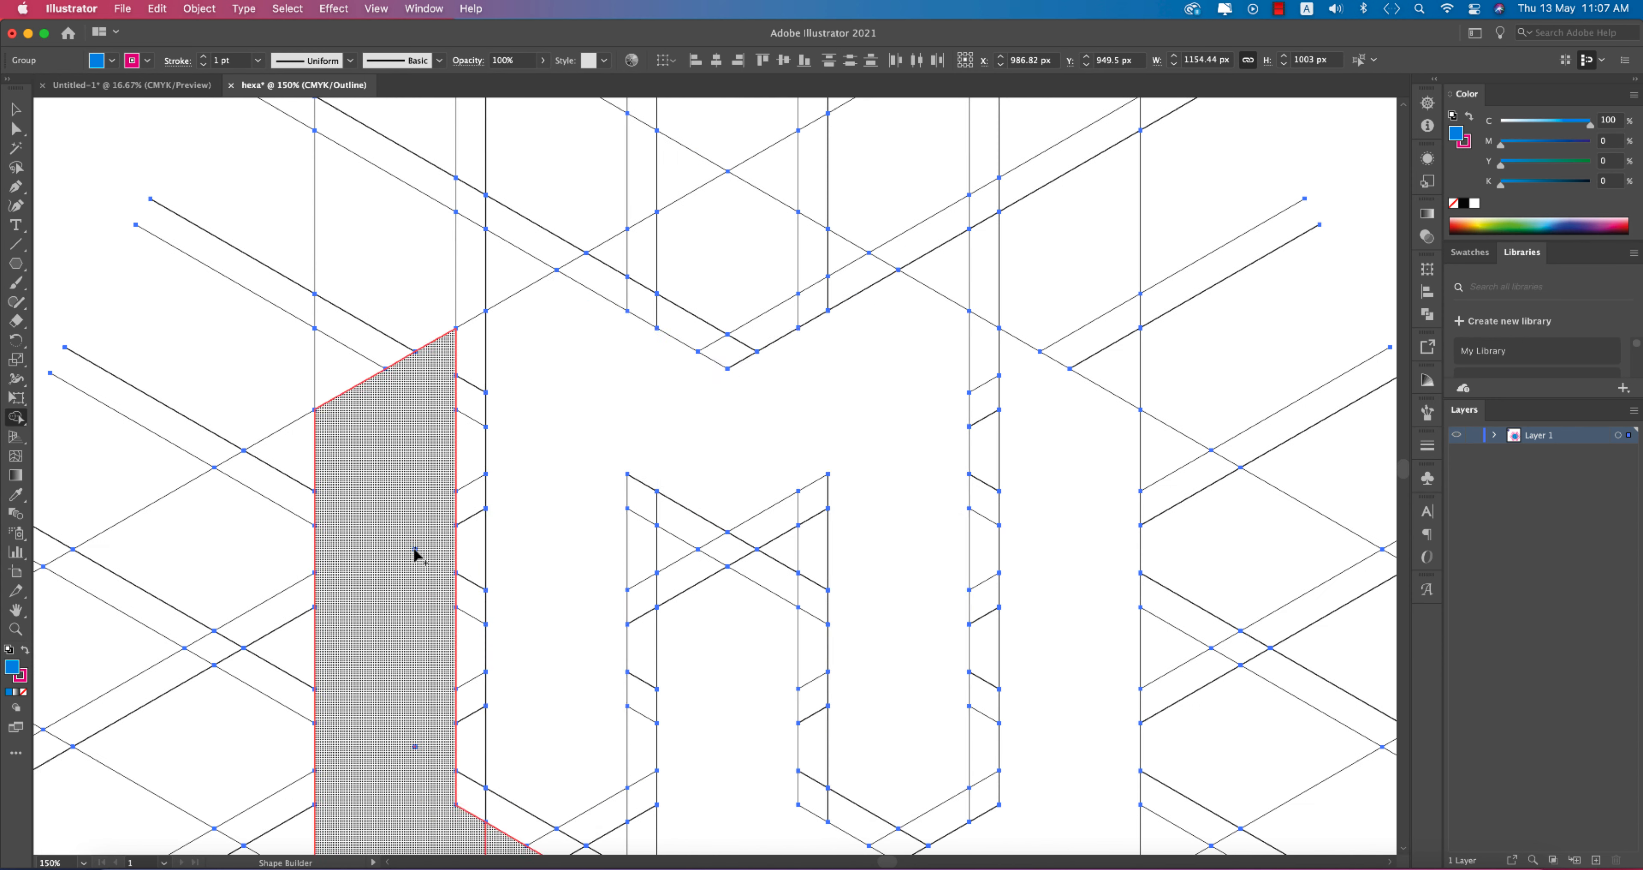
scroll(415, 552, "down", 3)
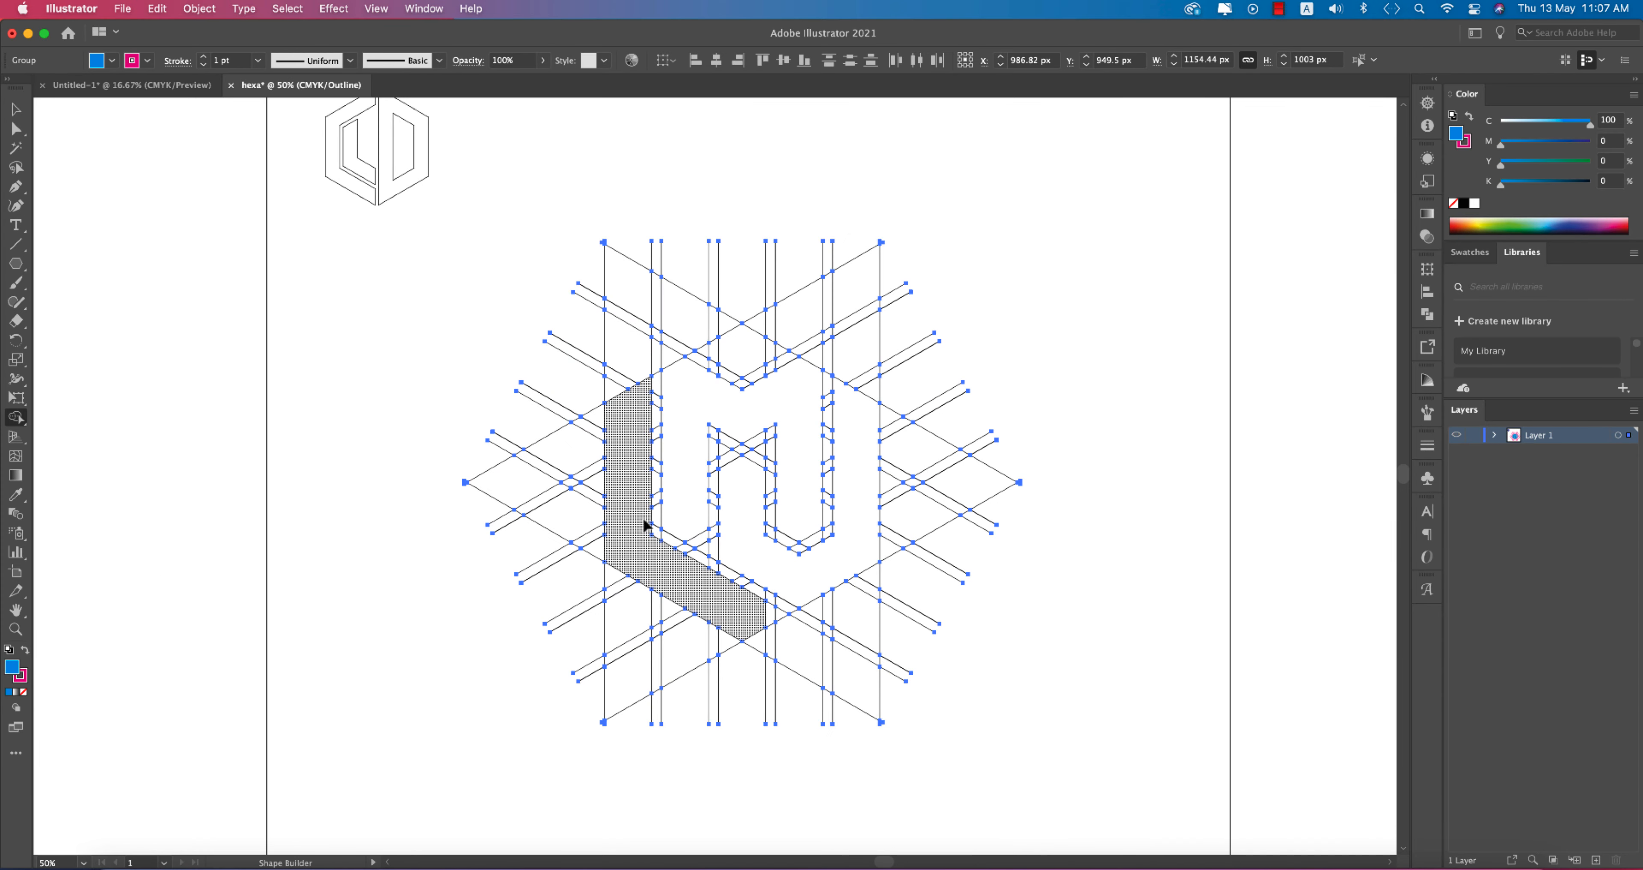
key("super+y")
key("super+y")
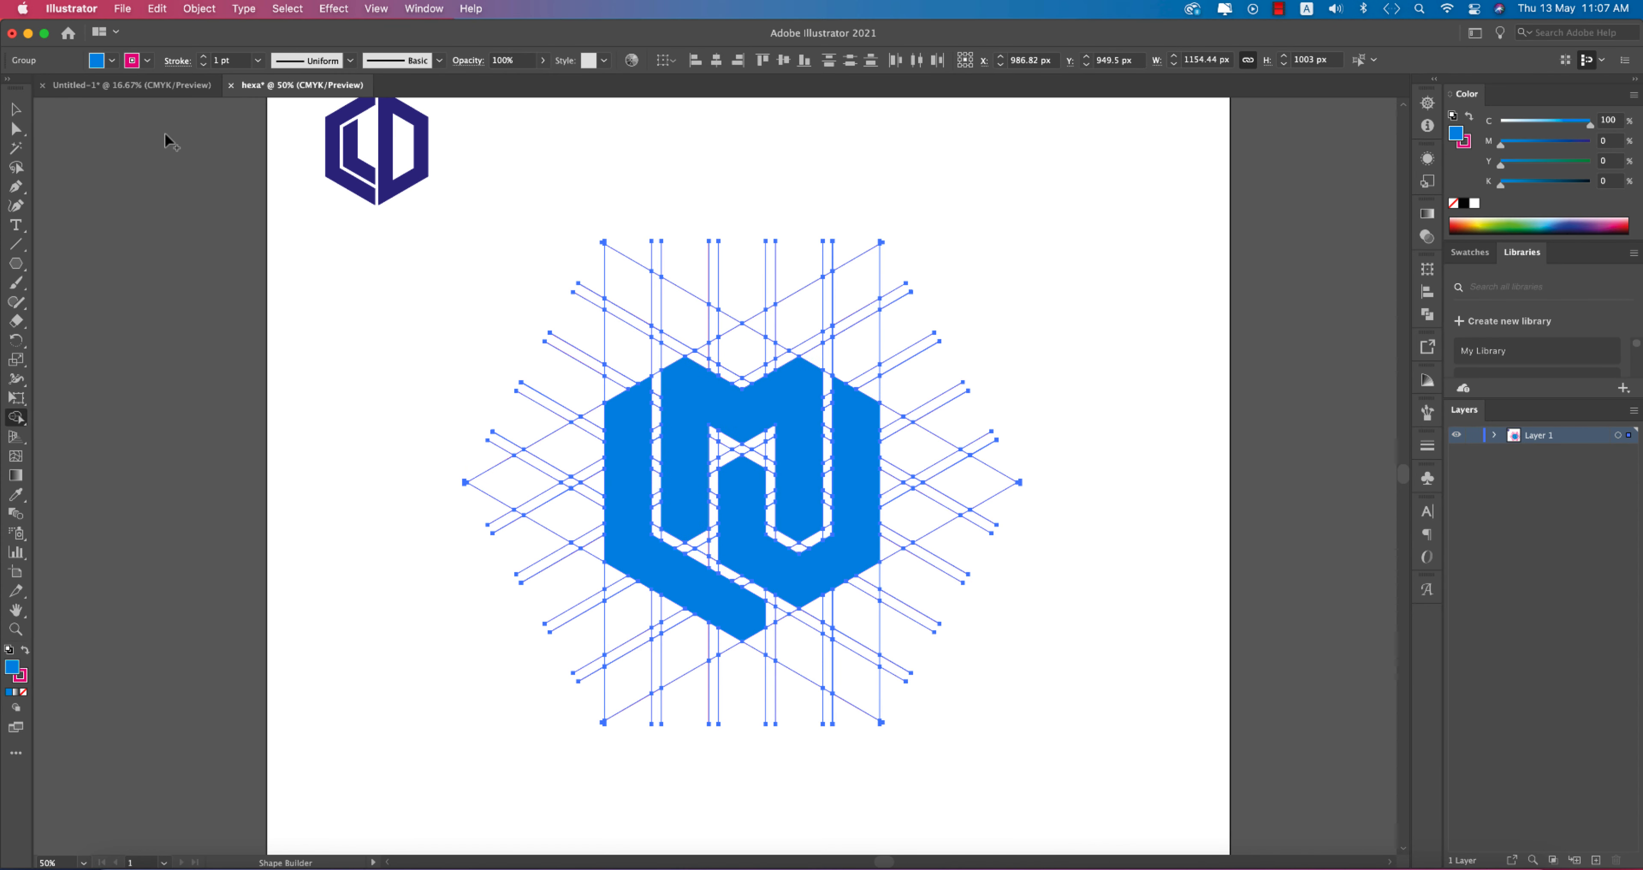
Step: Move the whole grid artwork up about 47 px and ungroup it
left_click(18, 109)
left_click_drag(820, 558, 856, 528)
right_click(856, 529)
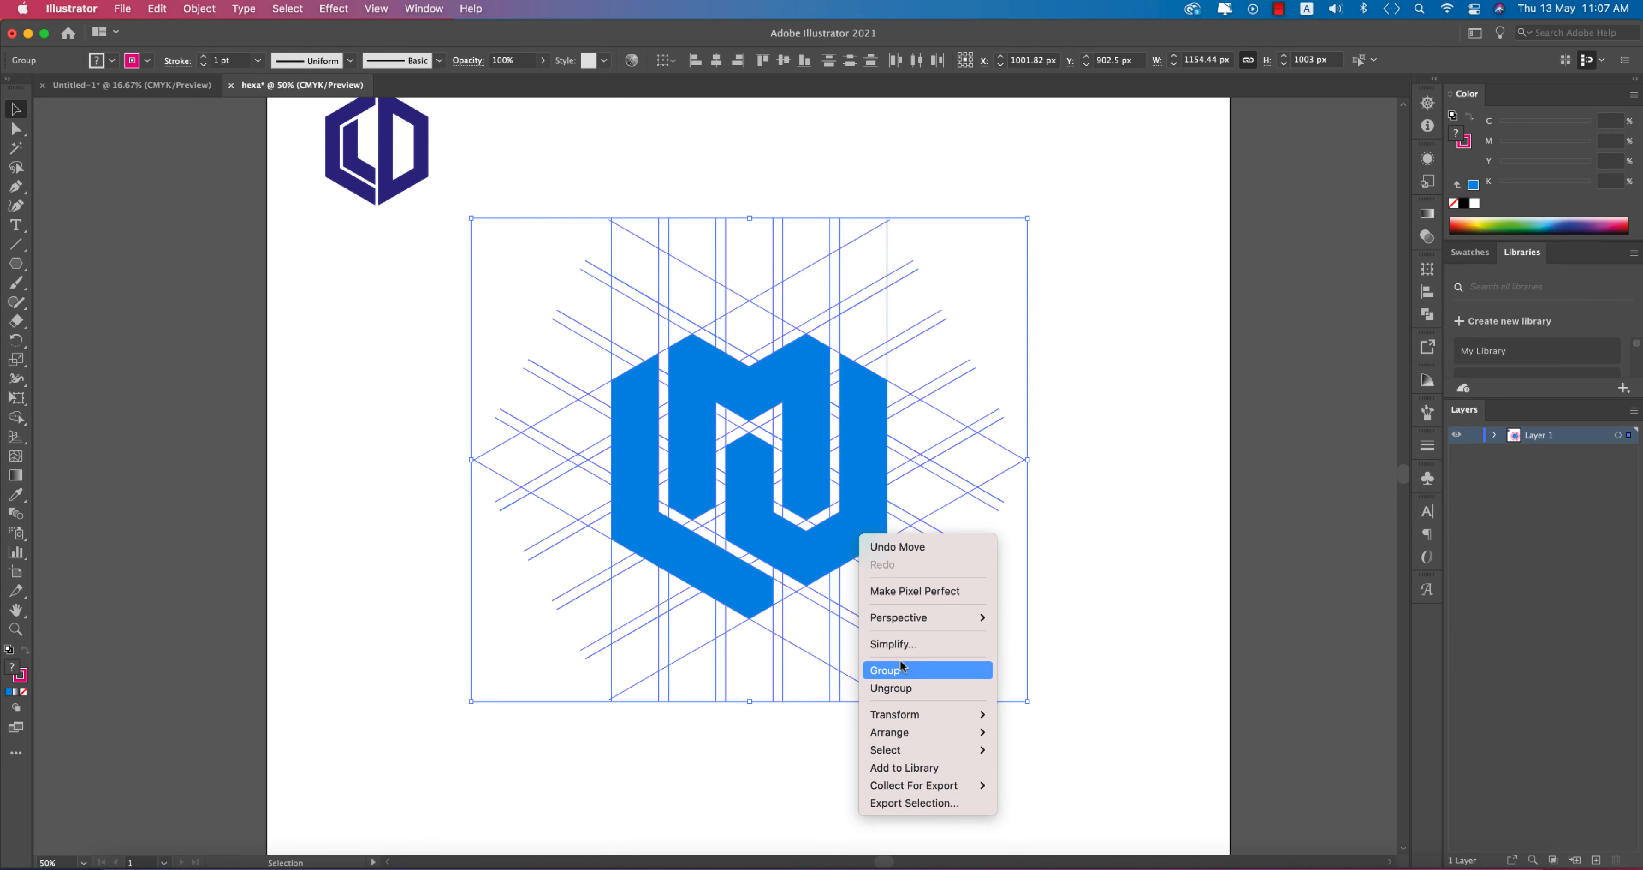
left_click(891, 687)
left_click(1071, 642)
Step: Try to move the blue shapes out of the grid, undoing each move
left_click_drag(896, 507, 1093, 440)
key("super+z")
key("super+z")
left_click_drag(661, 523, 630, 417)
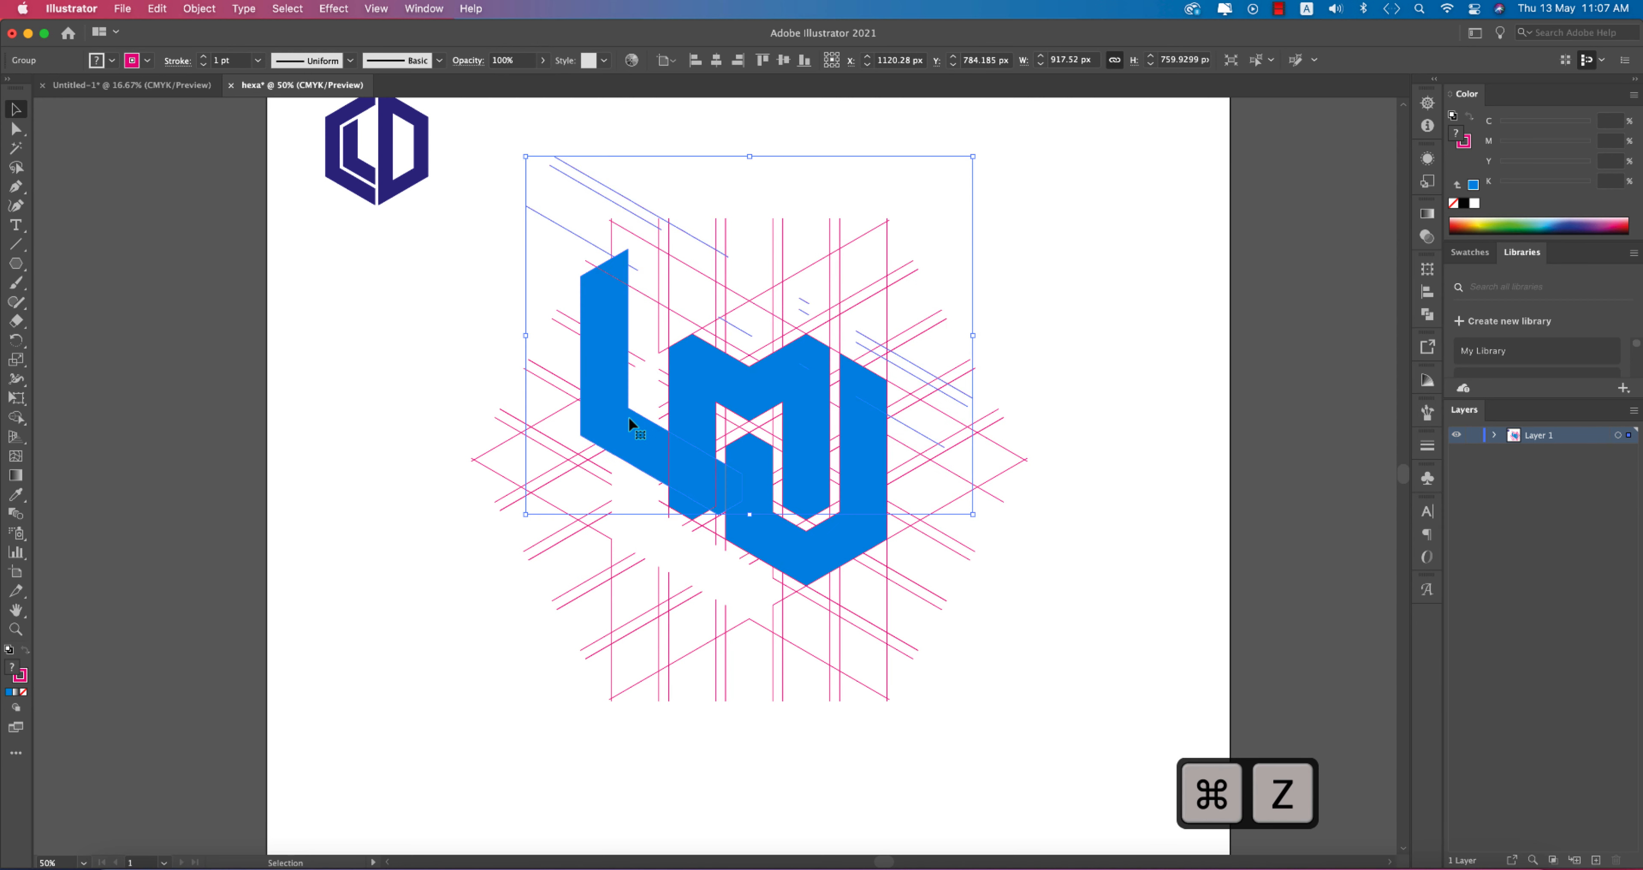
key("super+z")
left_click(682, 450, "shift")
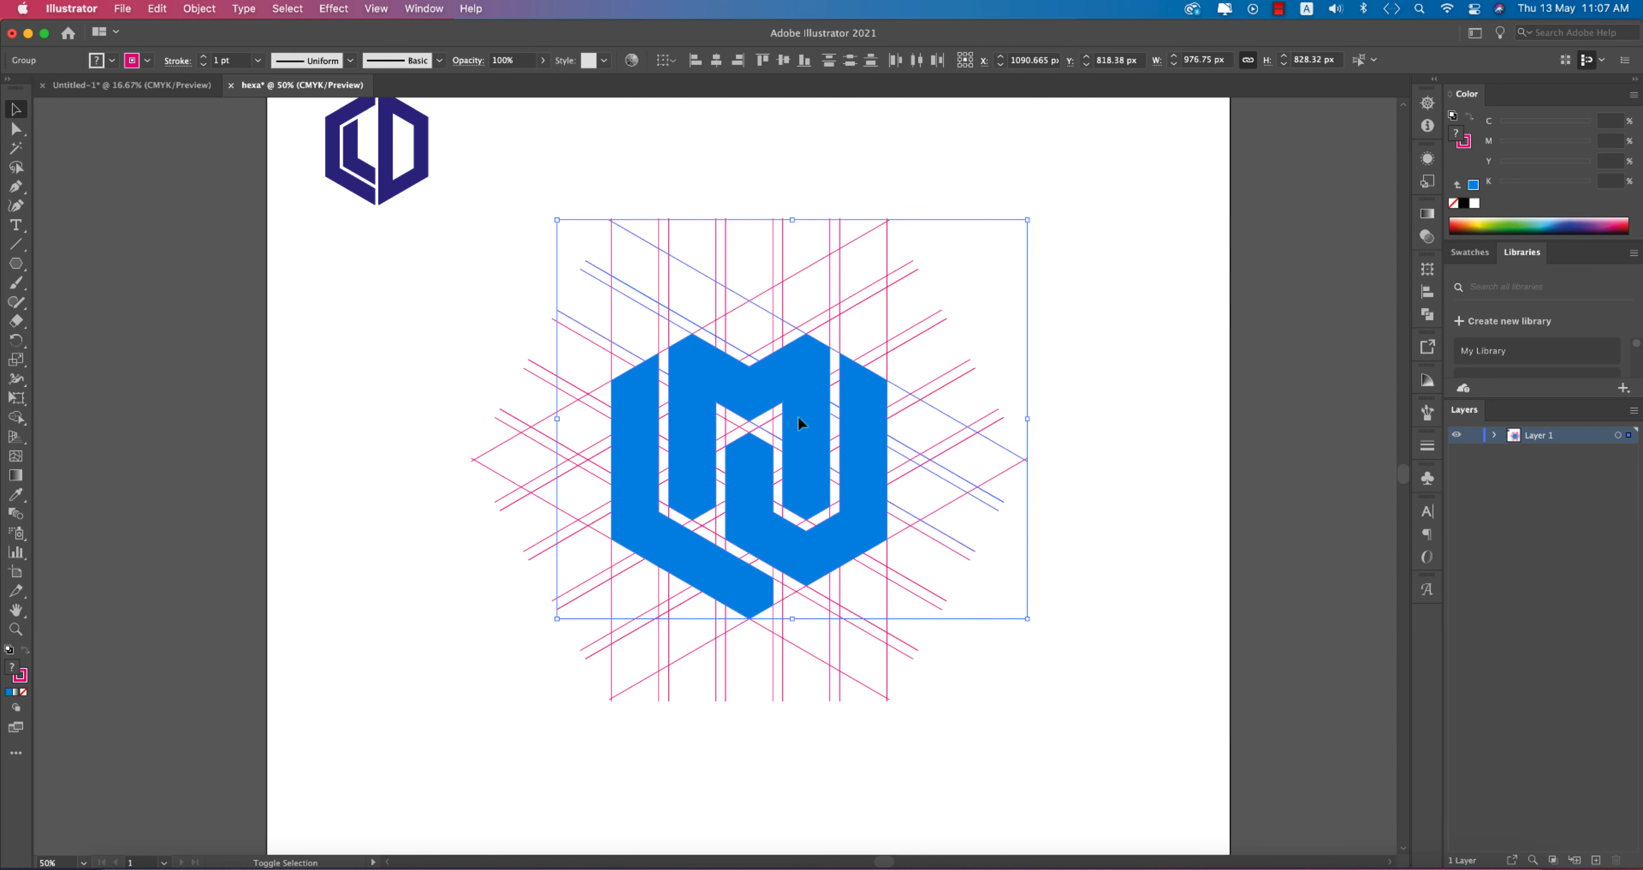
left_click(1139, 510)
left_click_drag(785, 437, 858, 385)
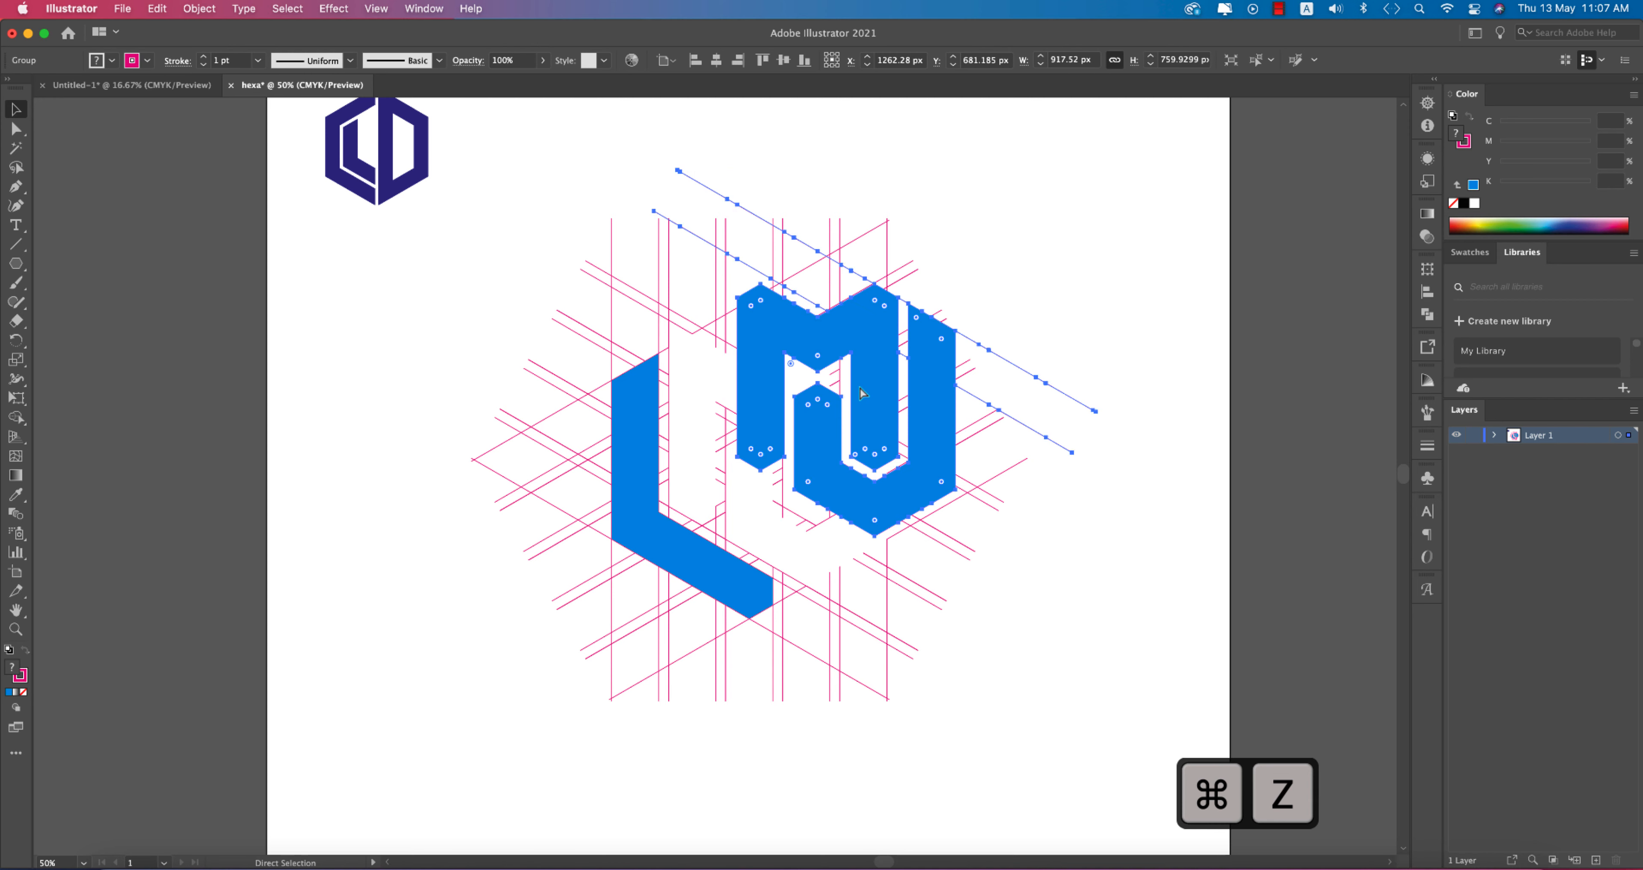
key("super+z")
Step: Ungroup the nested groups that still tie the blue shapes to grid lines
right_click(826, 416)
left_click(1126, 576)
left_click(1126, 576)
left_click(644, 473)
right_click(657, 473)
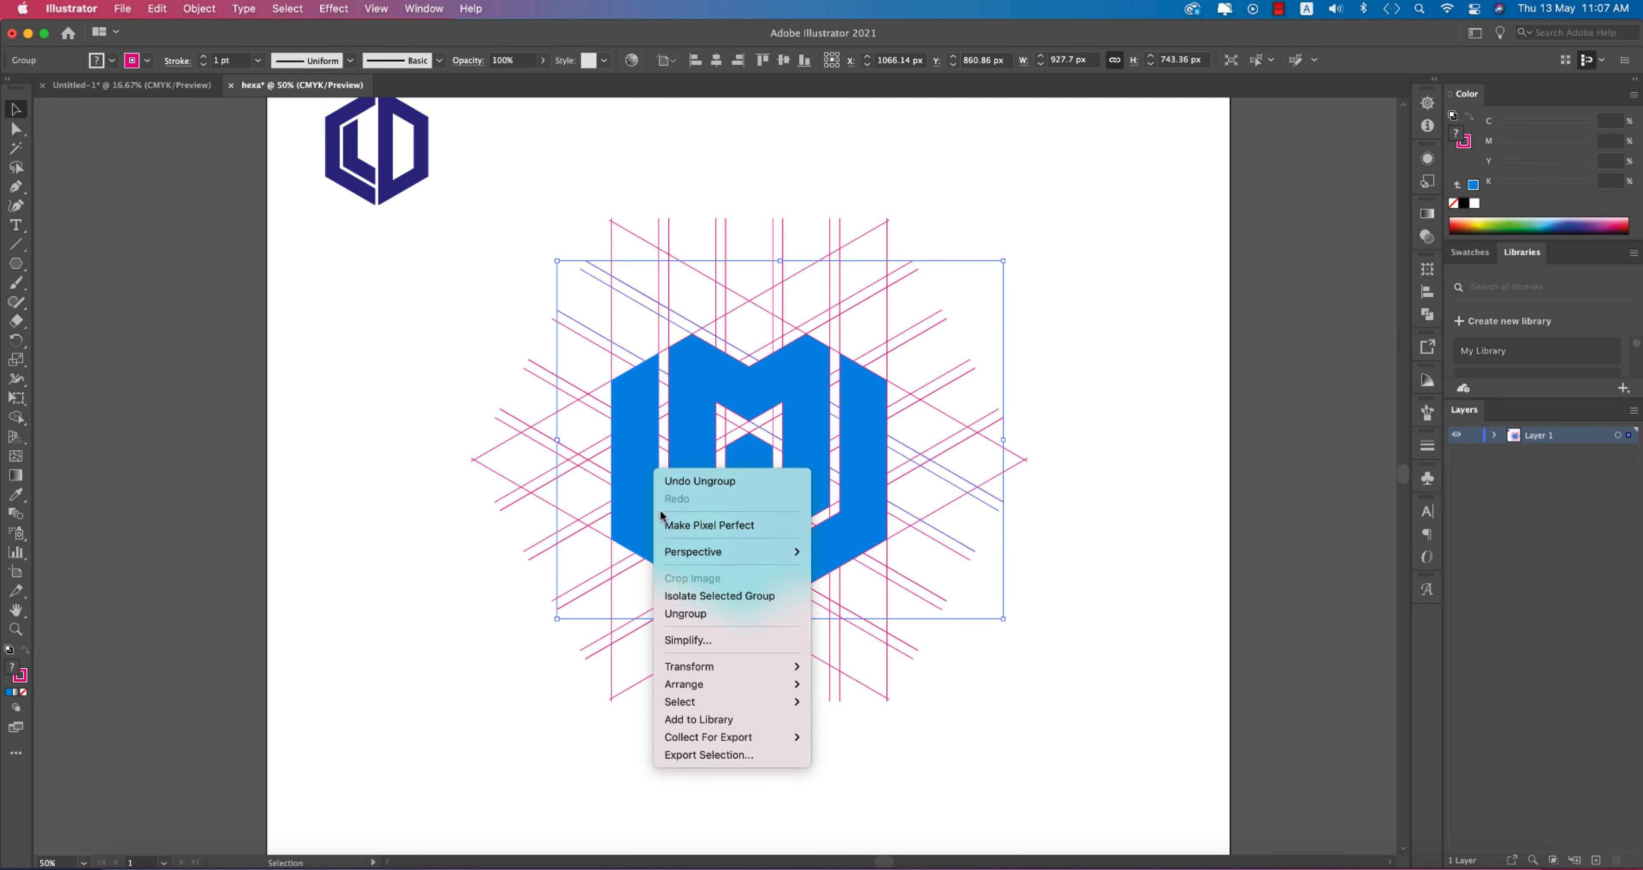
left_click(702, 616)
left_click(1061, 674)
Step: Select the M and its two surrounding bands together and move them out of the grid beyond the artboard's right edge
left_click(748, 580)
left_click(782, 547, "shift")
left_click(799, 494, "shift")
left_click_drag(854, 474, 1367, 419)
left_click_drag(1210, 482, 993, 786)
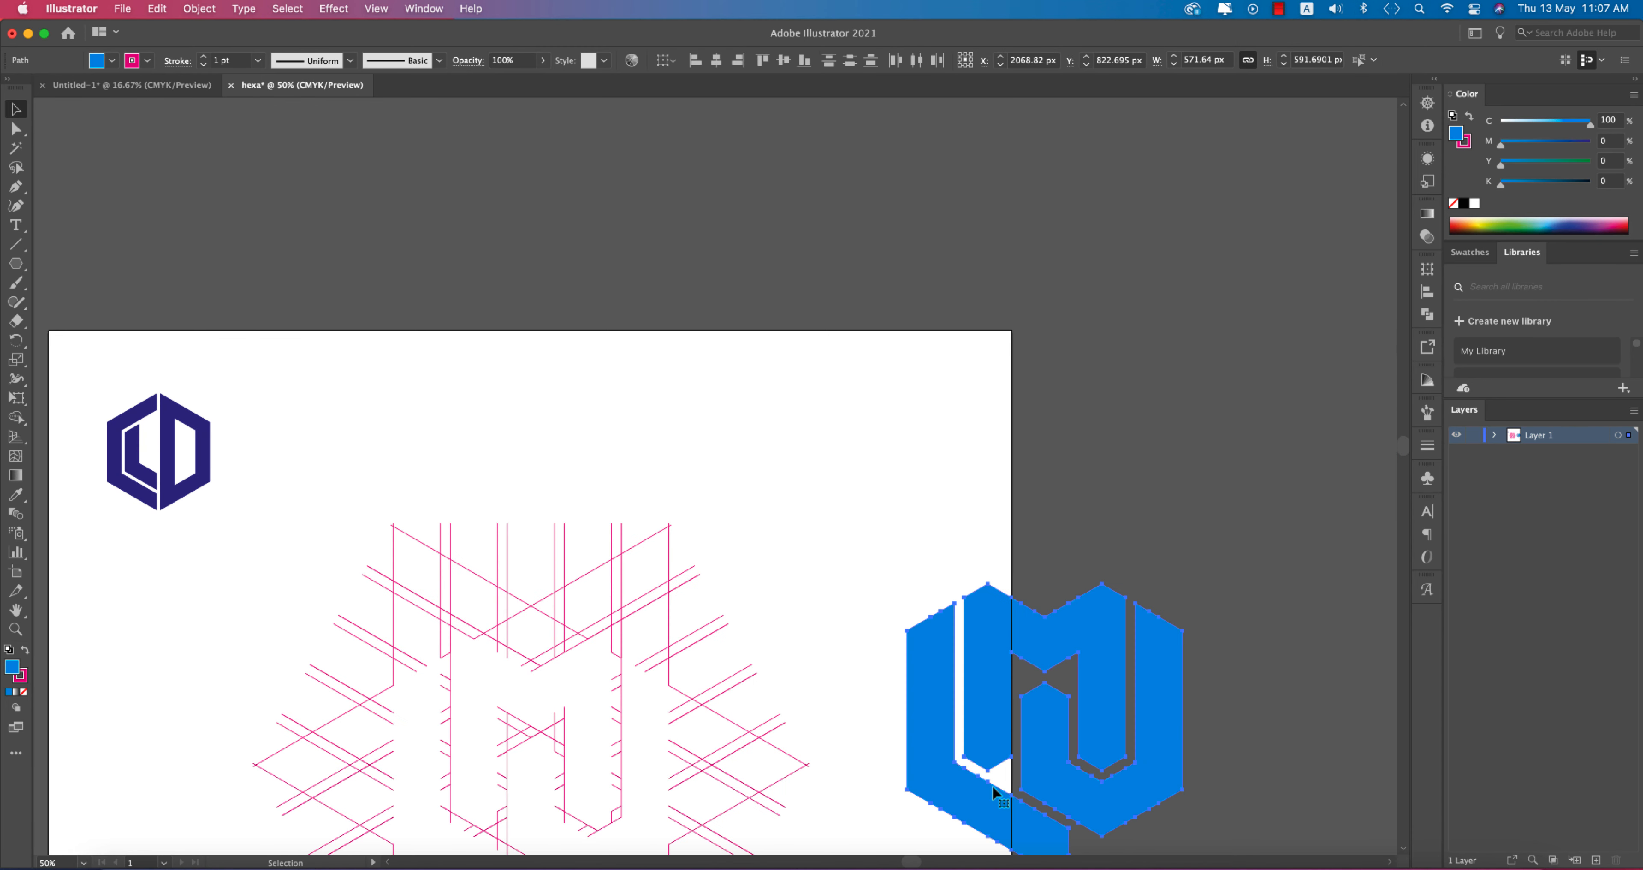
Step: Place the blue logo beside the L and D logo at about 207 × 214 px and delete the leftover grid lines
left_click_drag(1185, 726, 282, 427)
scroll(429, 502, "down", 4)
scroll(429, 503, "left", 3)
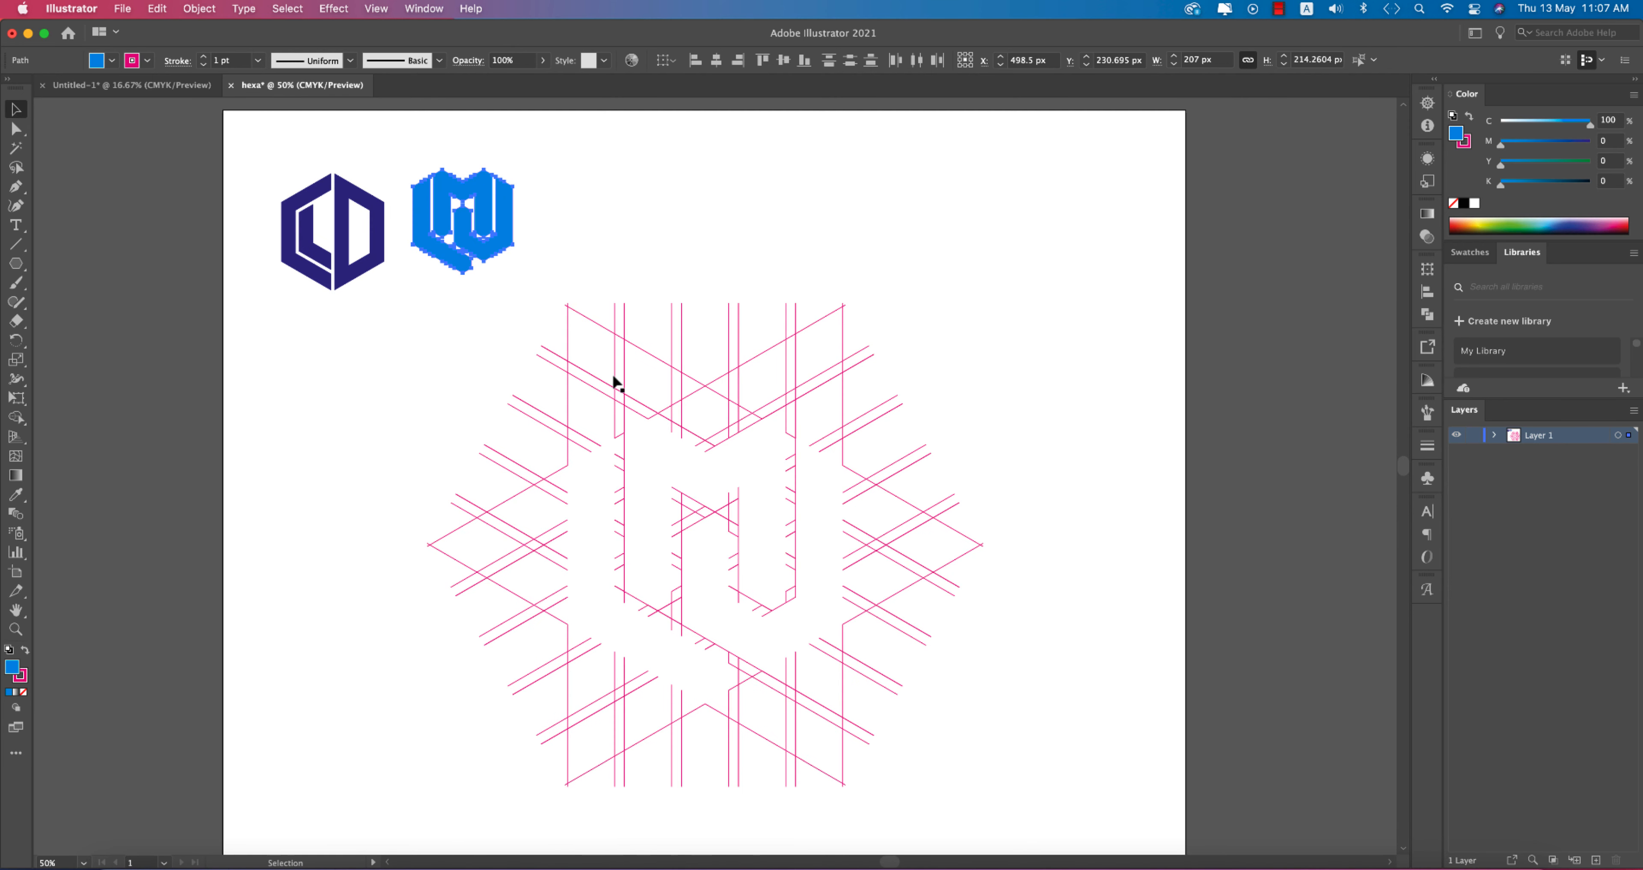
left_click_drag(480, 308, 1044, 773)
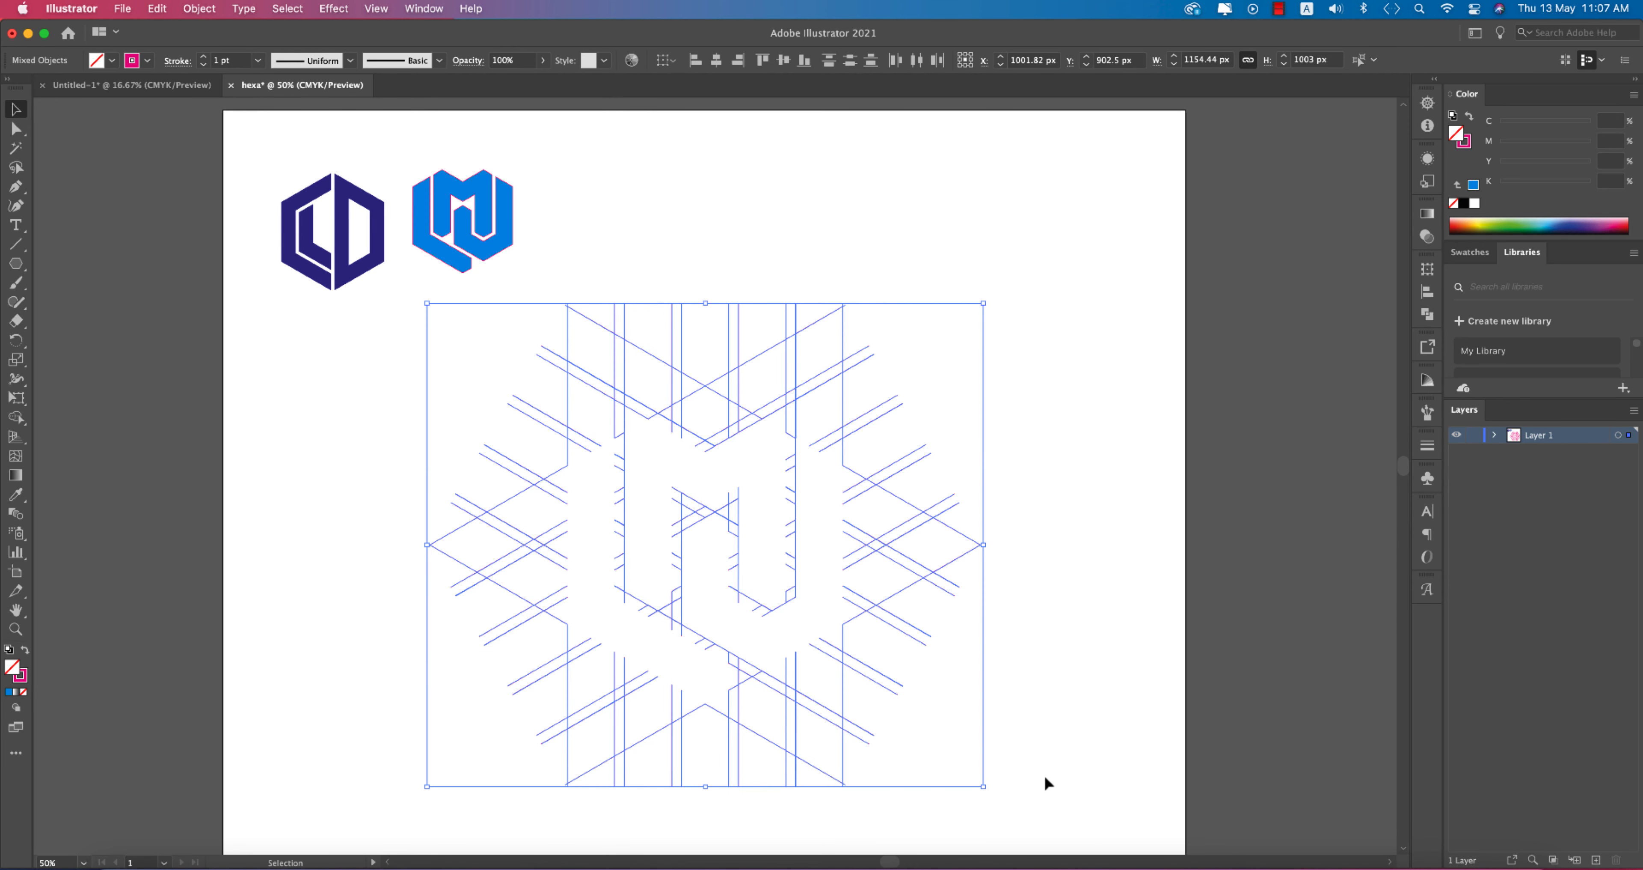
key("Delete")
Step: Enlarge the blue M logo to about 243 × 252 px and remove its stroke
left_click(453, 183)
left_click_drag(514, 273, 541, 311)
left_click(146, 61)
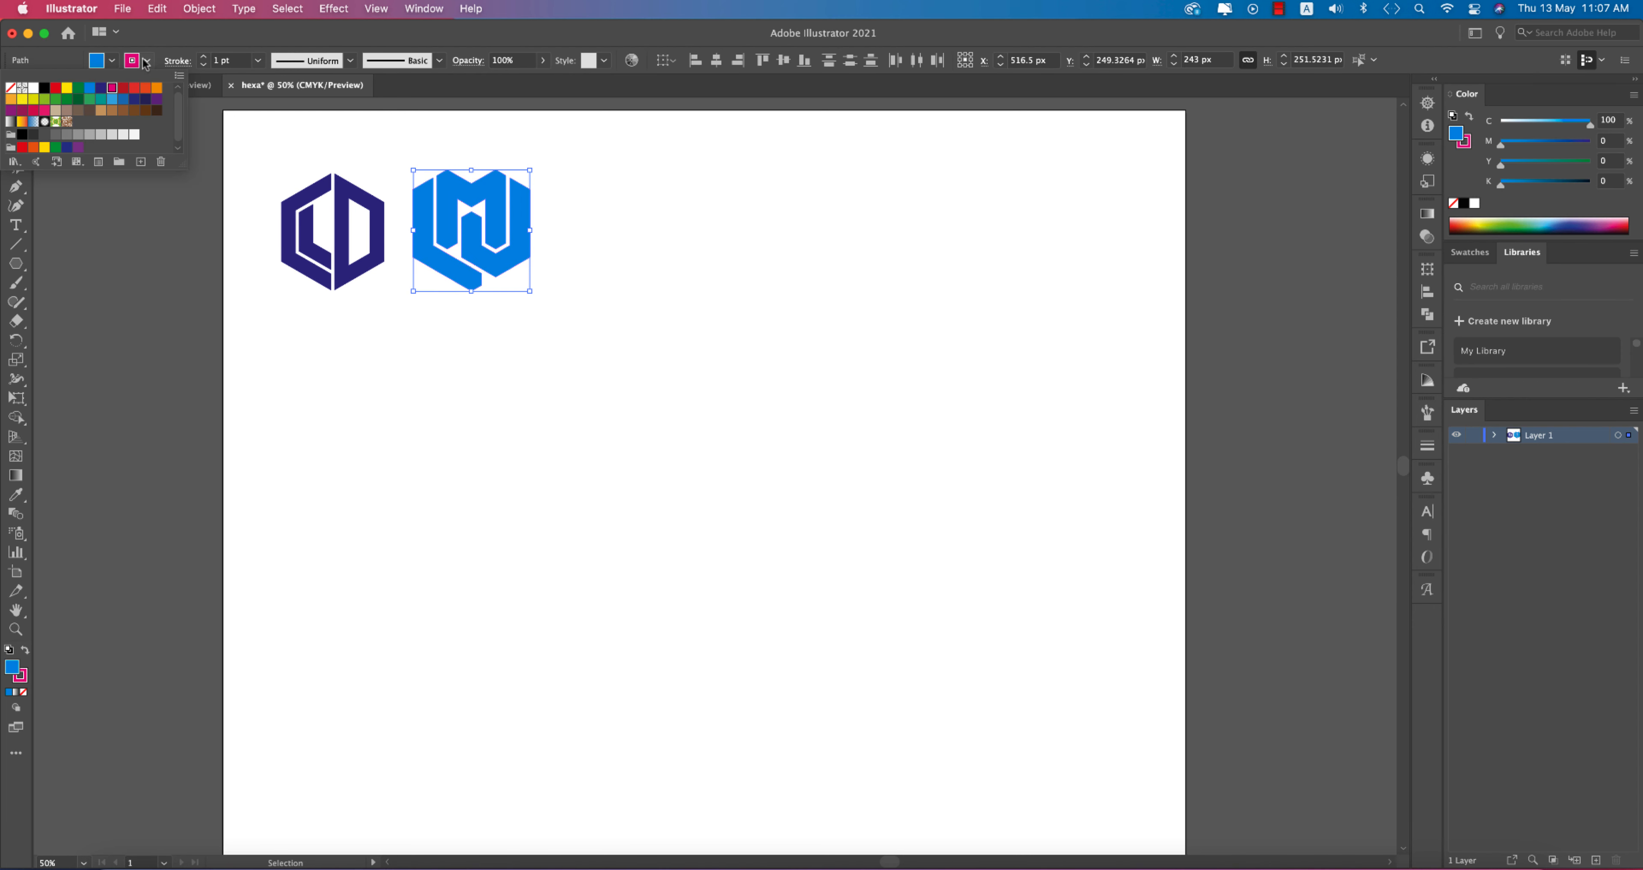
left_click(10, 88)
left_click(631, 461)
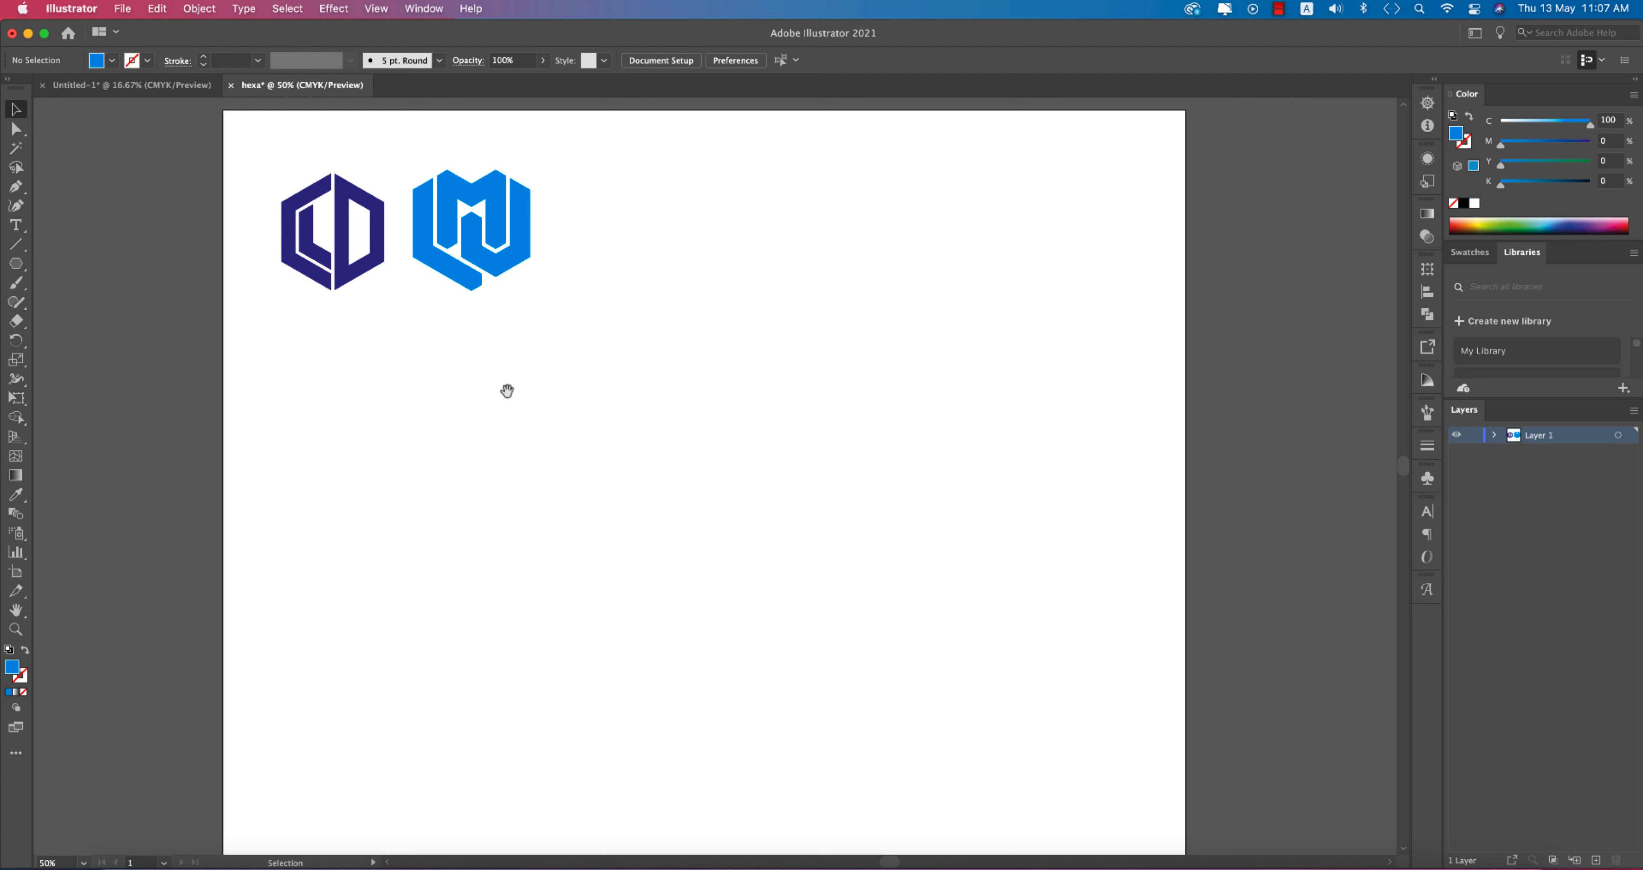
Step: Move the blue M logo down about 14 px beside the L and D logo
left_click_drag(474, 254, 677, 394)
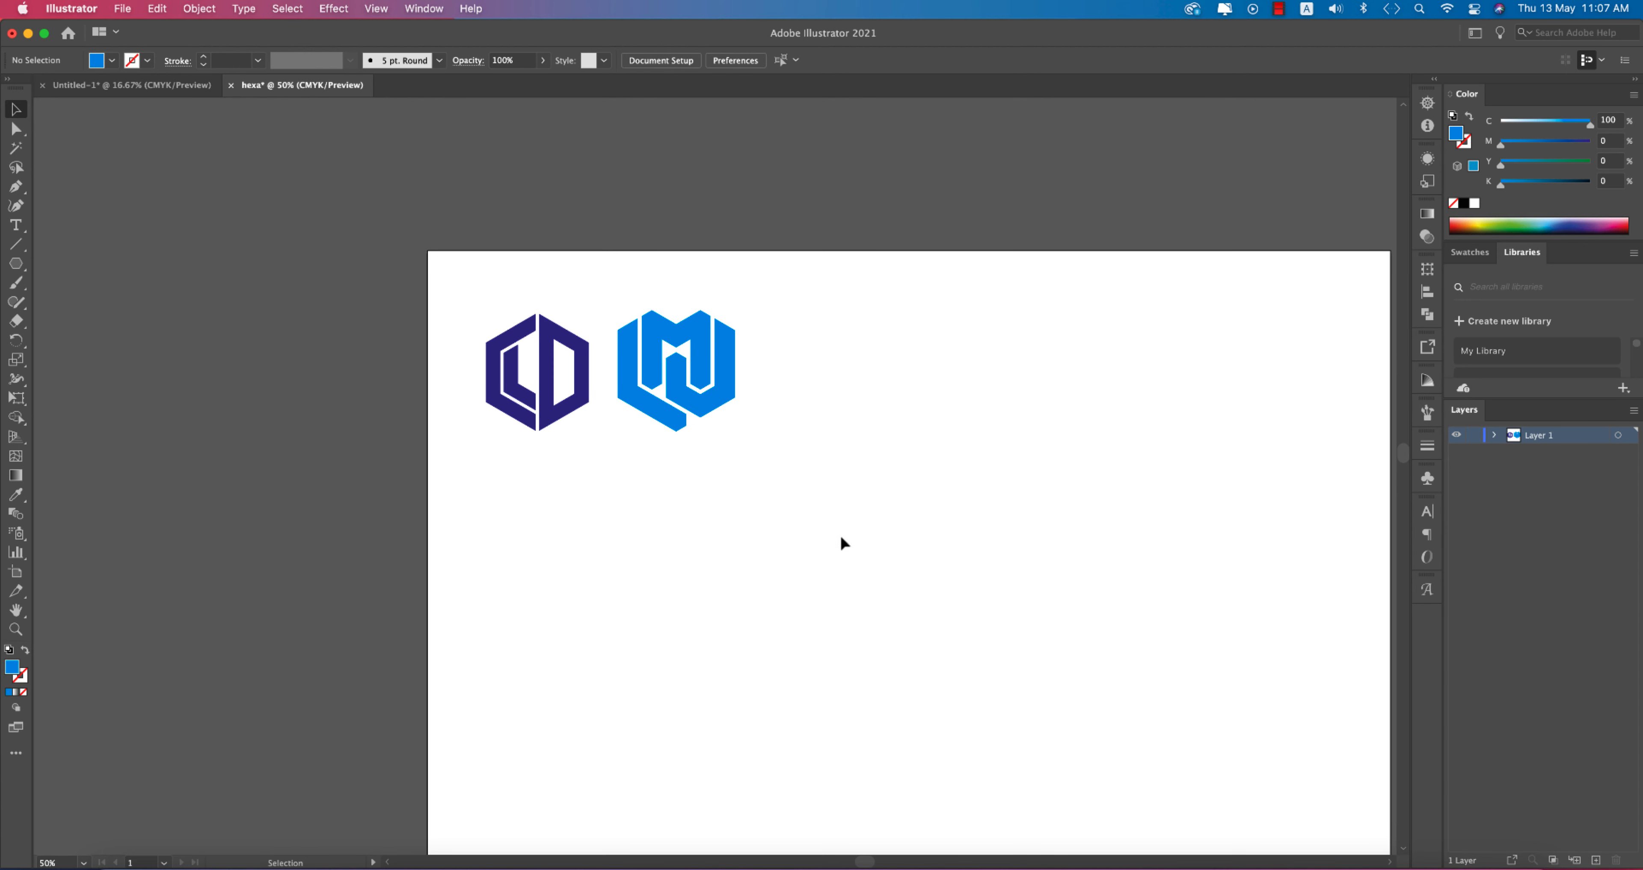
left_click_drag(841, 538, 702, 459)
left_click(452, 223)
left_click_drag(511, 279, 511, 285)
Step: Draw a vertical line about 935 px long below the logos and give it a red 2 pt stroke
key("super+minus")
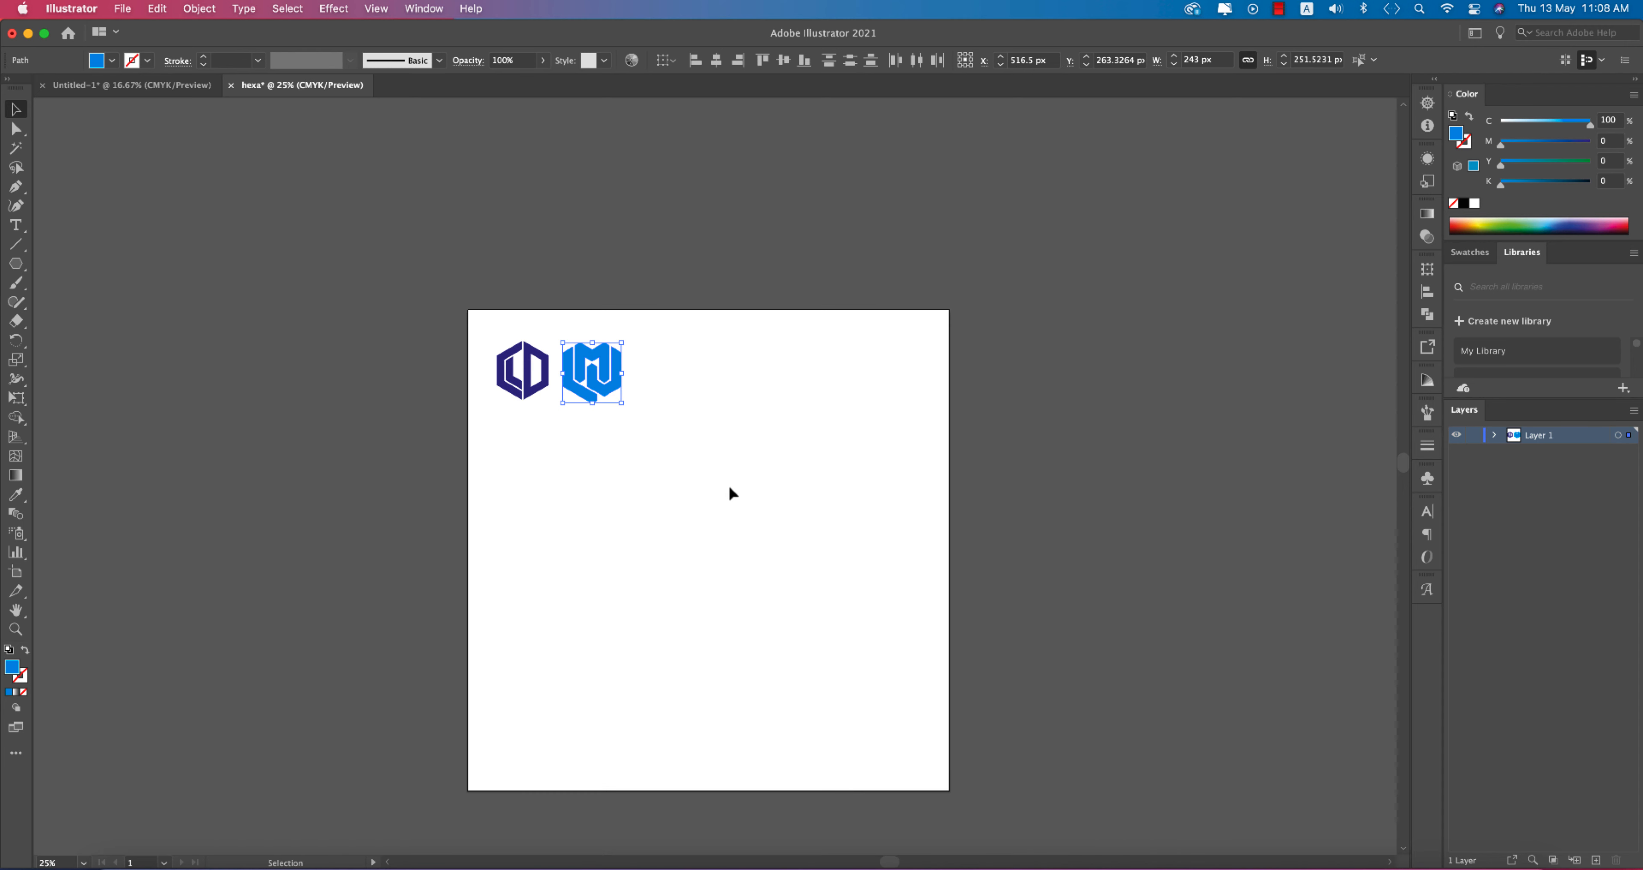
left_click(16, 244)
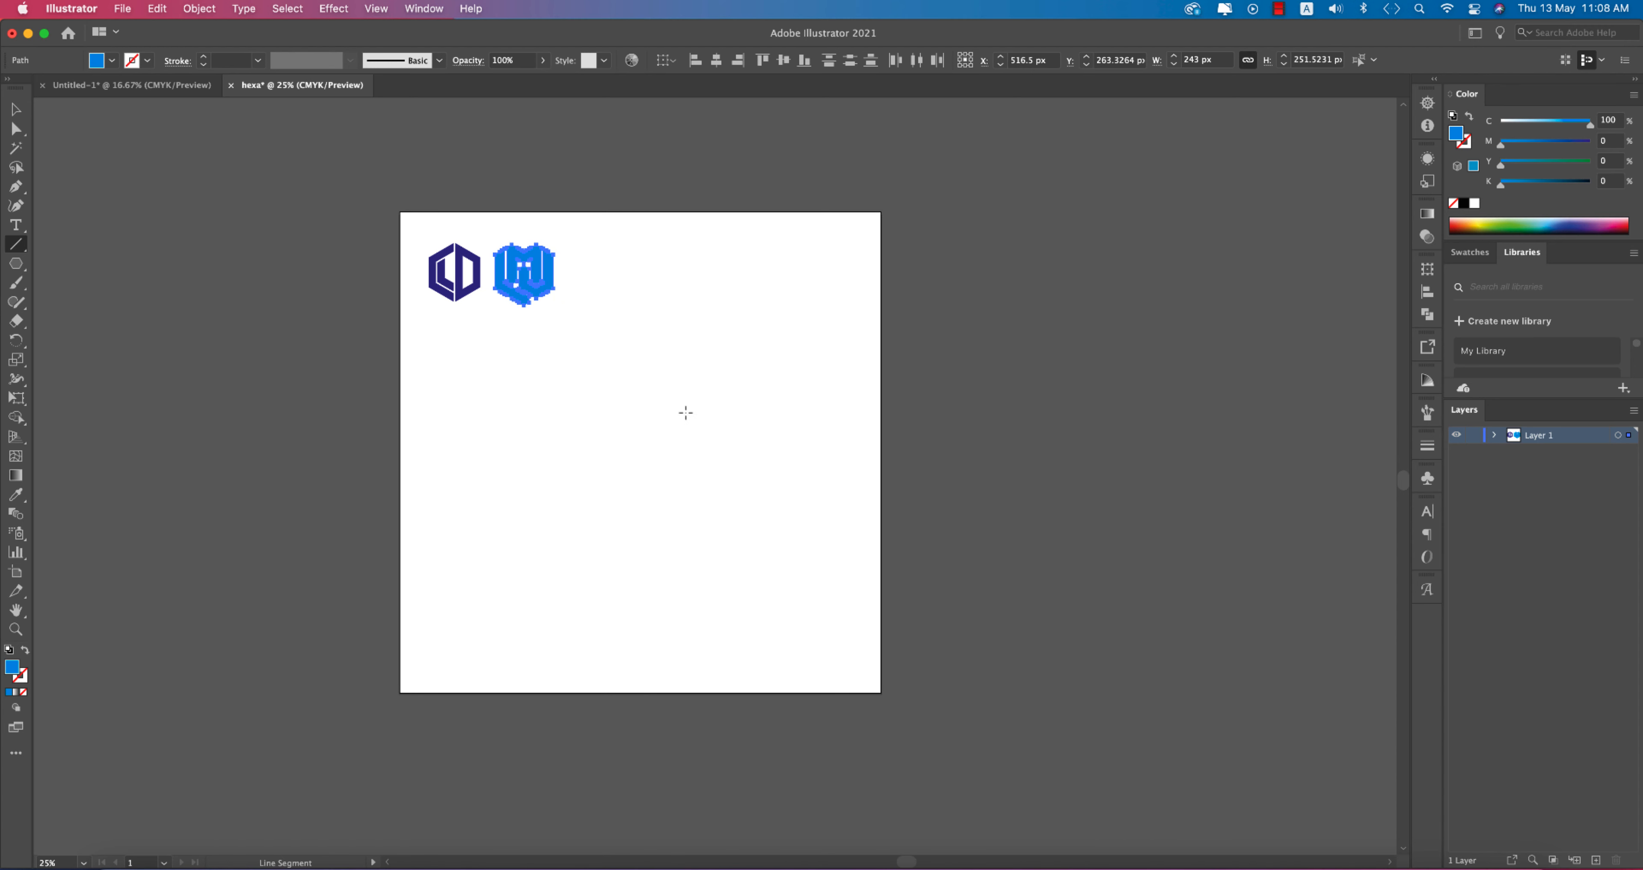
scroll(685, 412, "up", 1)
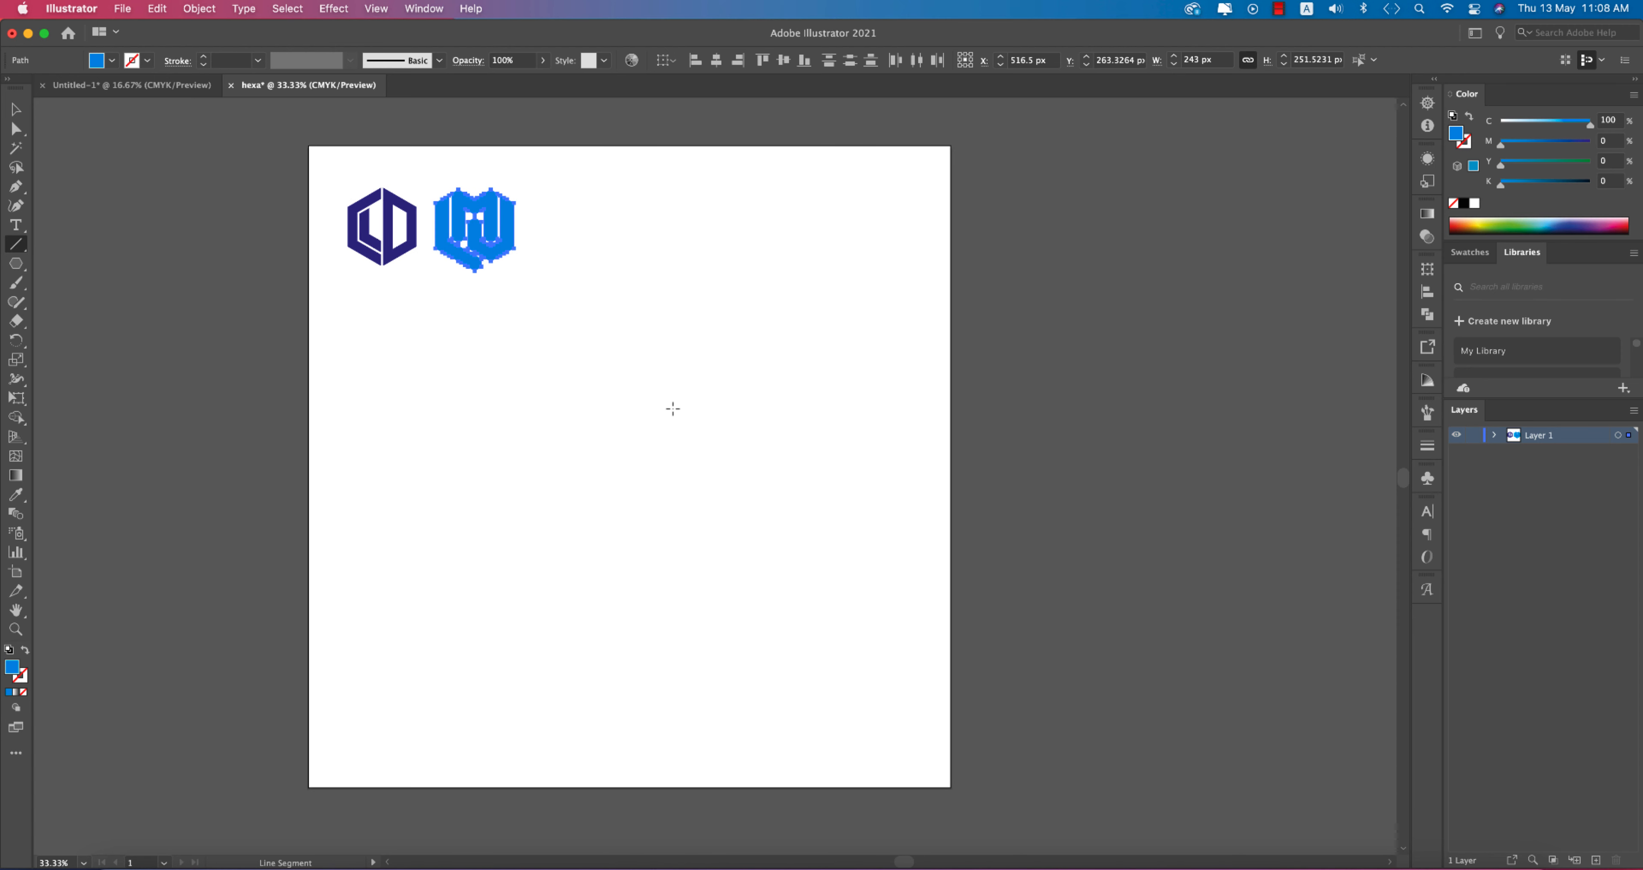
left_click_drag(528, 334, 529, 633)
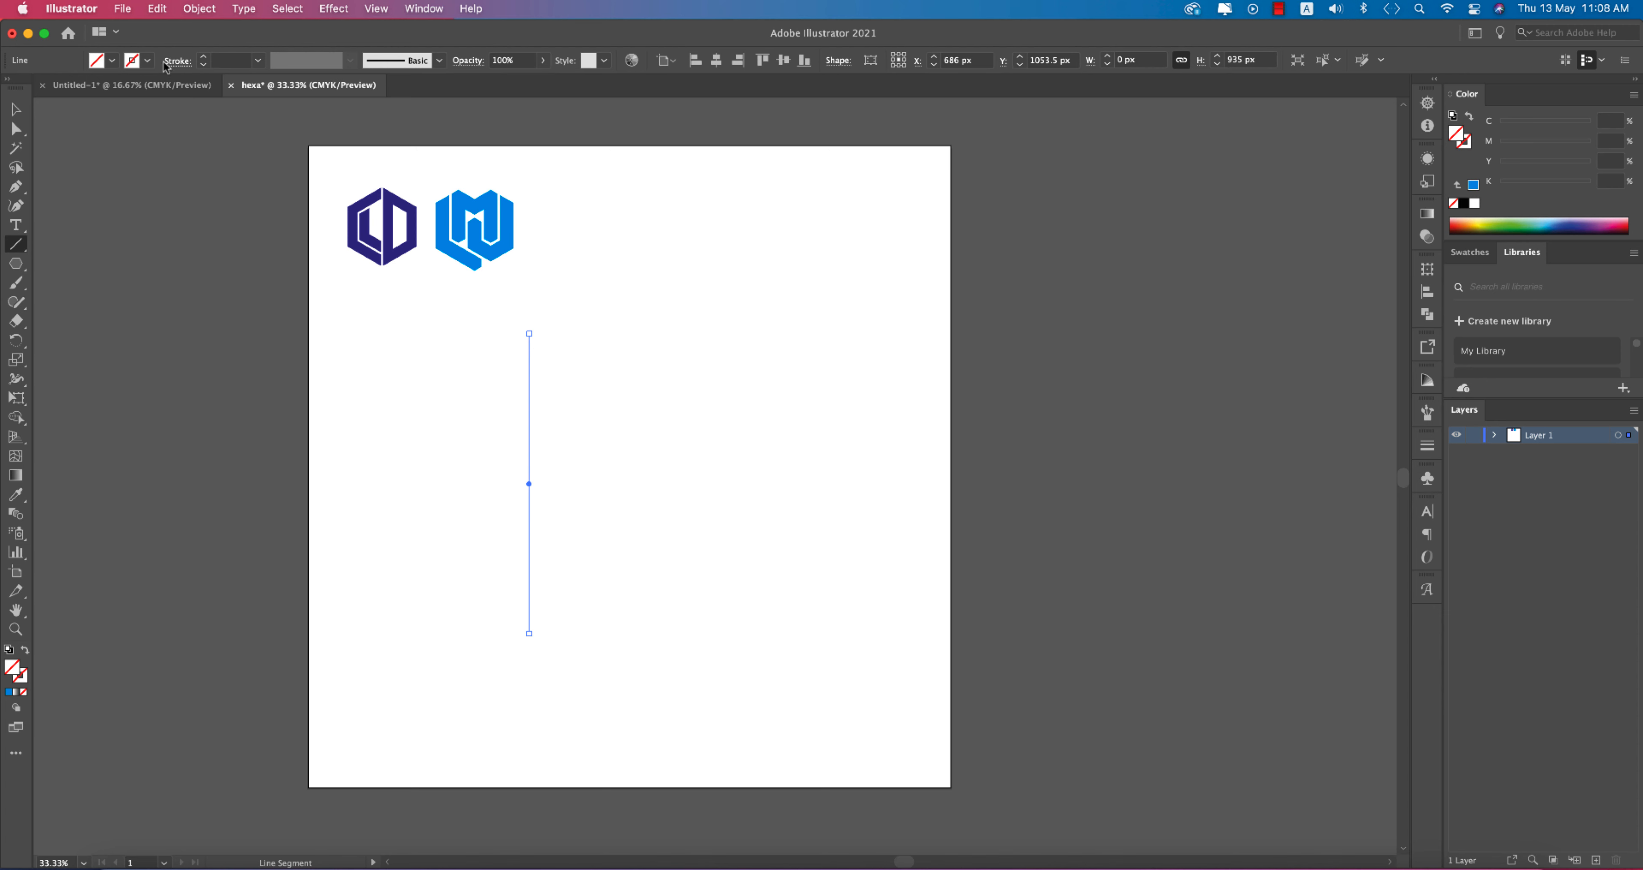
left_click(146, 62)
left_click(124, 90)
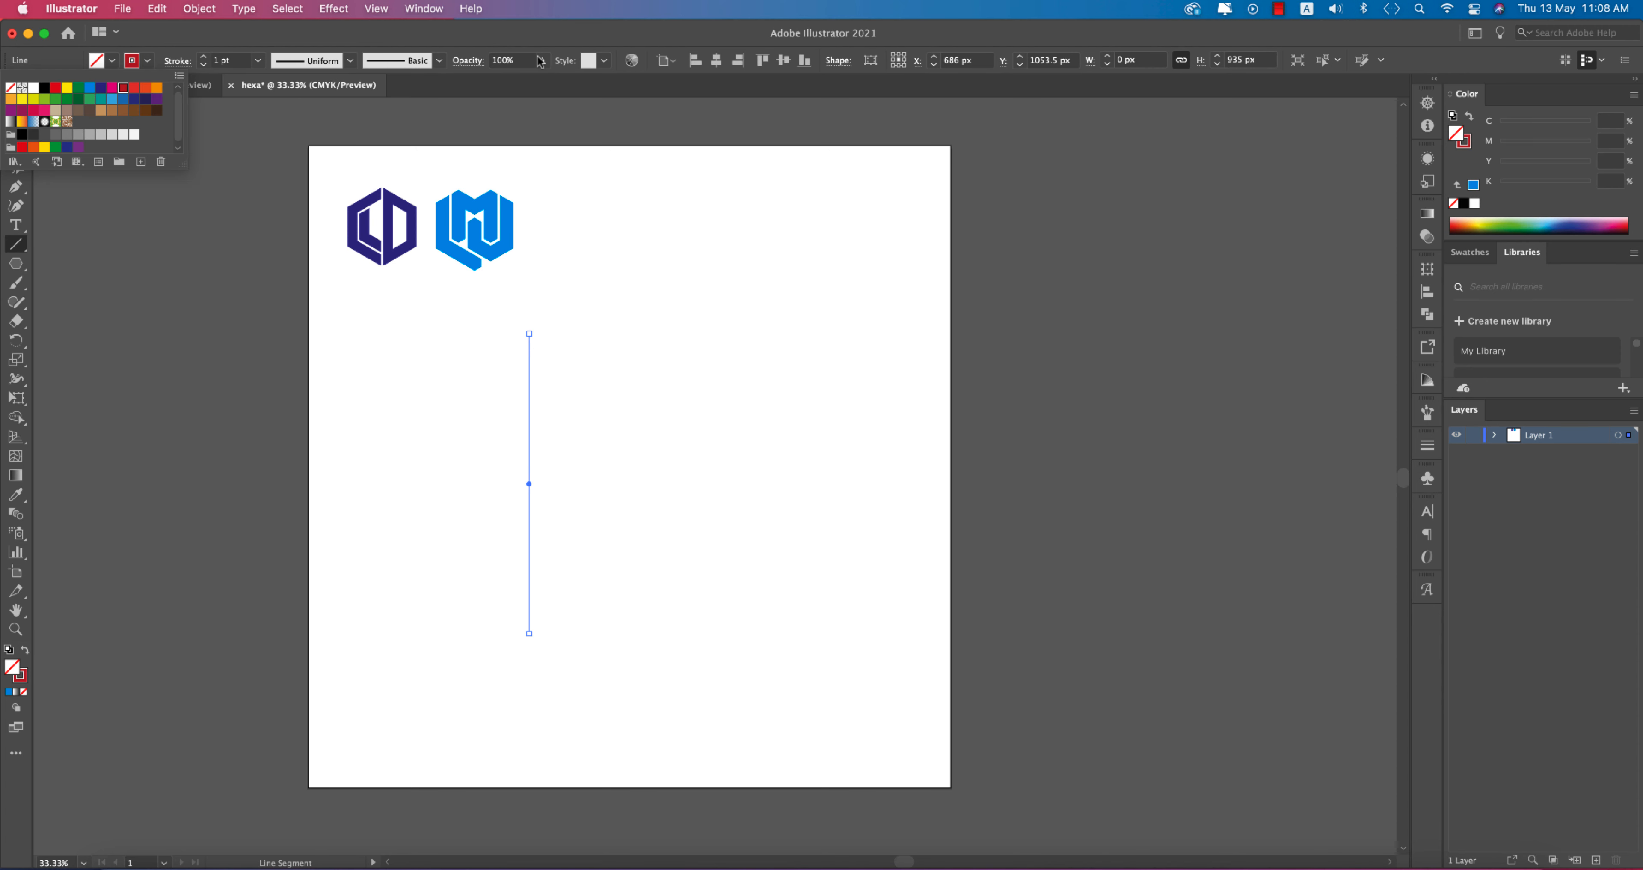
left_click(256, 59)
left_click(268, 150)
Step: Copy the red line twice to its right, about 88 px and 110 px from the original
key("v")
left_click(608, 432)
scroll(589, 489, "down", 1)
left_click_drag(547, 487, 576, 481)
scroll(565, 486, "up", 2)
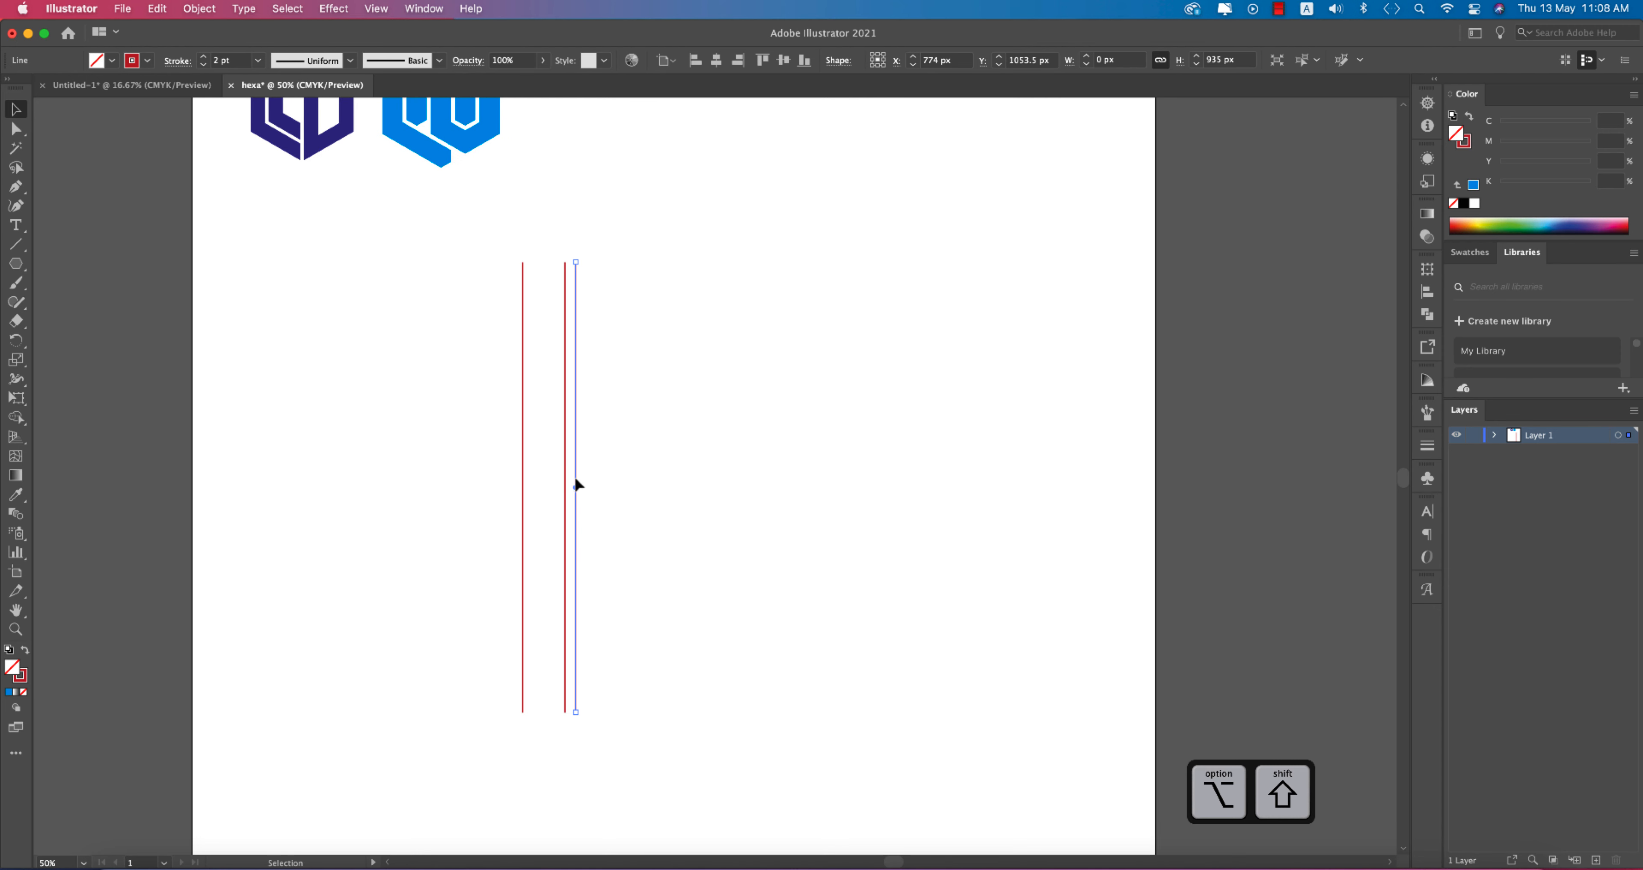
Step: Group the three lines and repeat the group four times to the right, with neighbouring groups sharing an edge line
left_click_drag(472, 447, 624, 514)
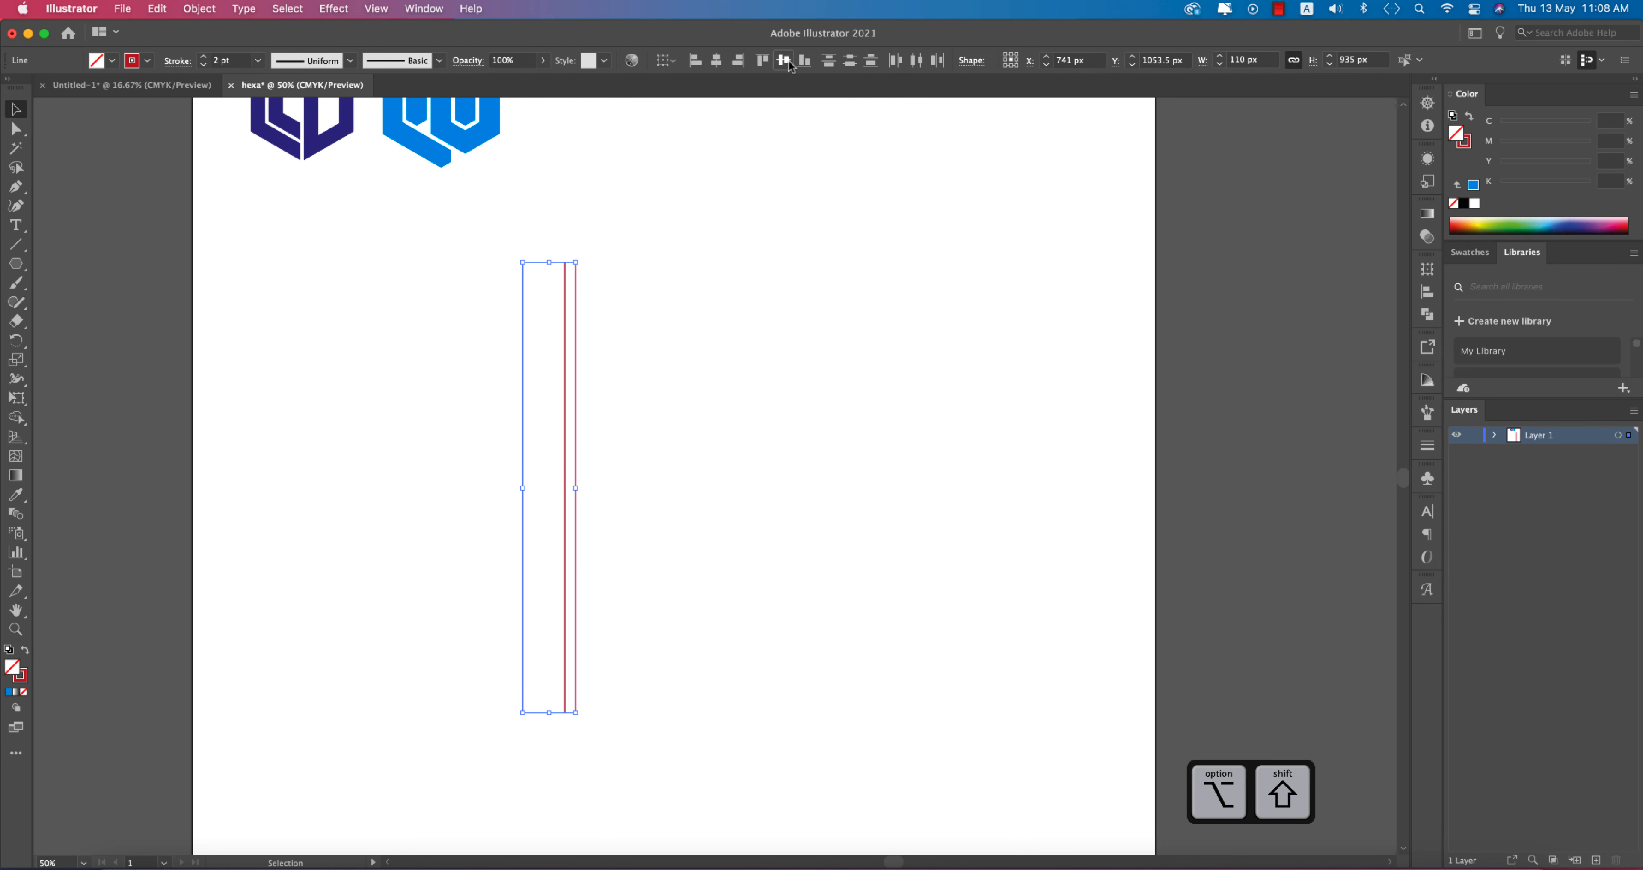
key("super+g")
left_click_drag(577, 517, 788, 523)
left_click(699, 425)
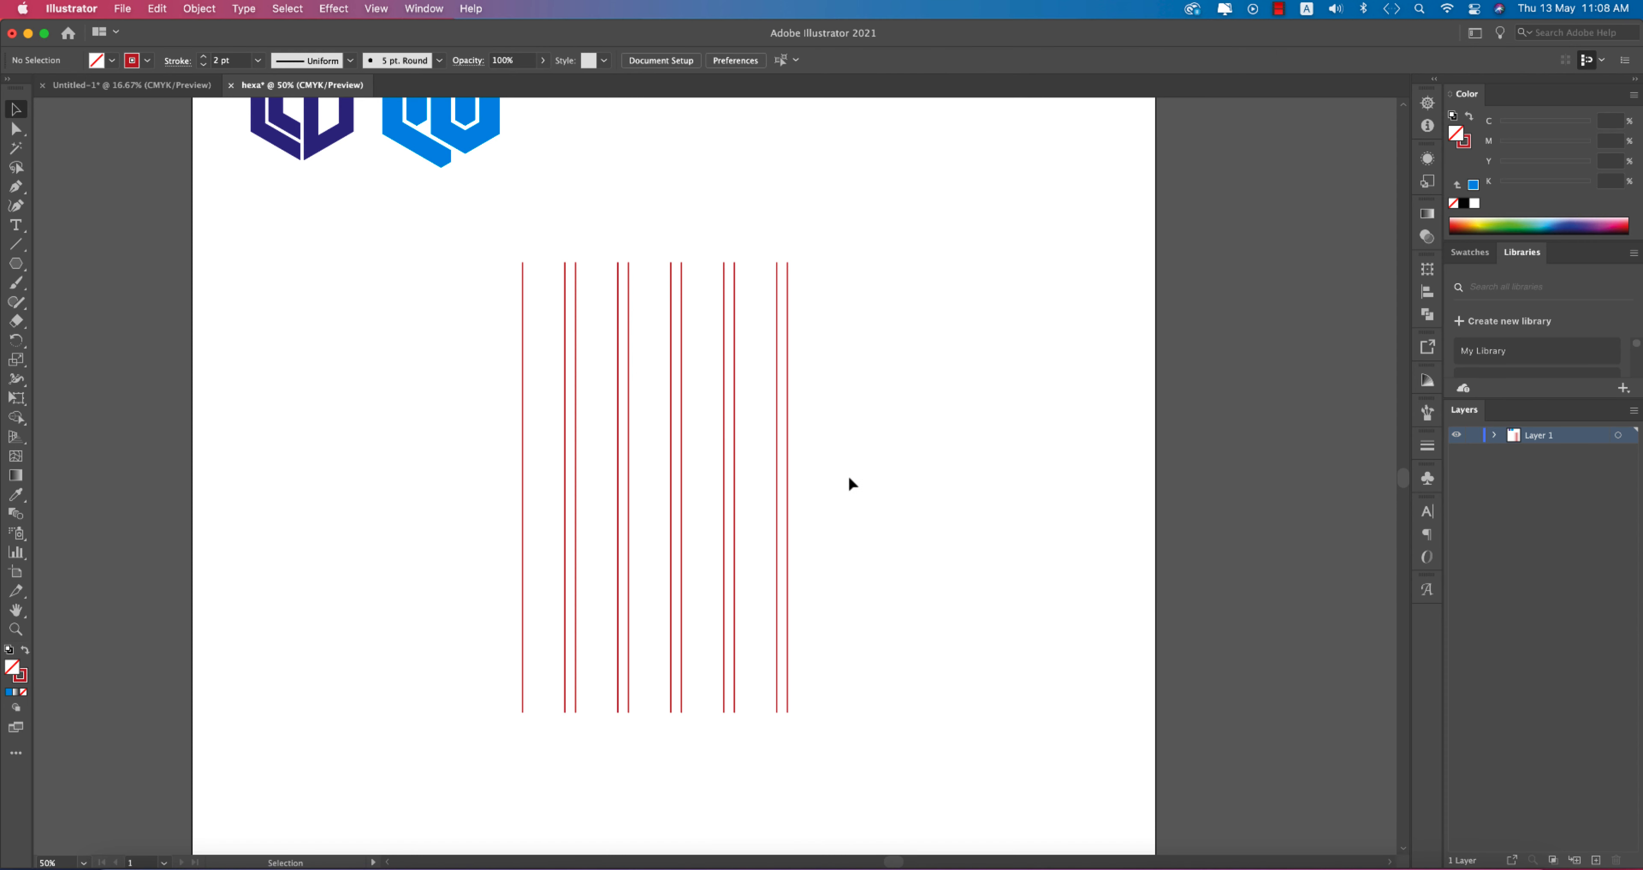
Step: Delete the rightmost line from its group and combine all remaining vertical lines into one group
left_click(788, 493)
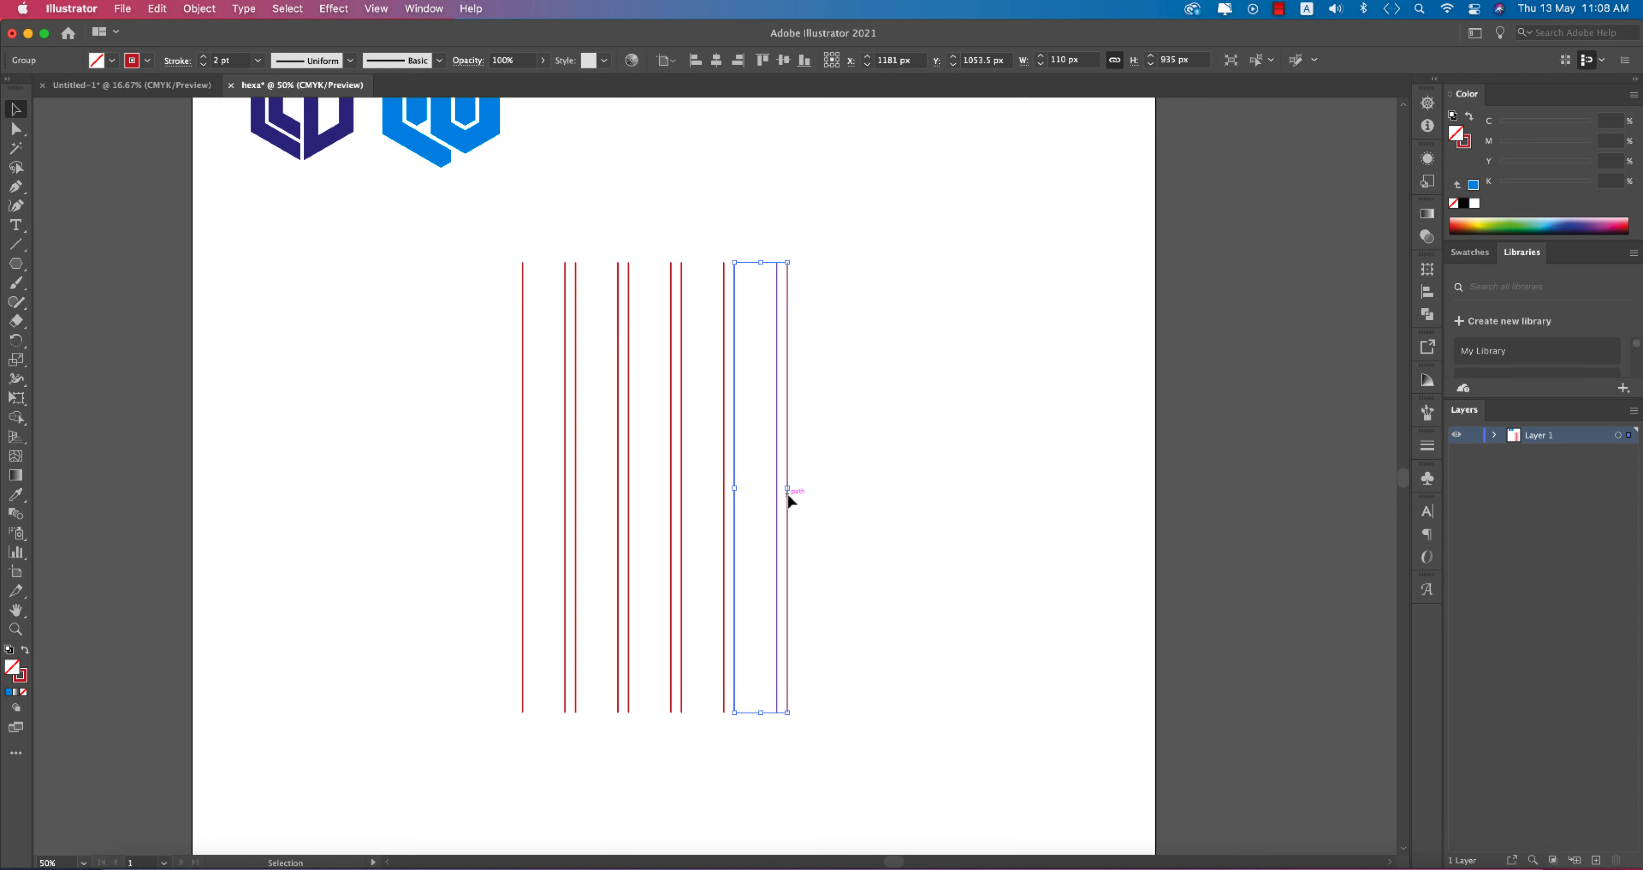
double_click(786, 497)
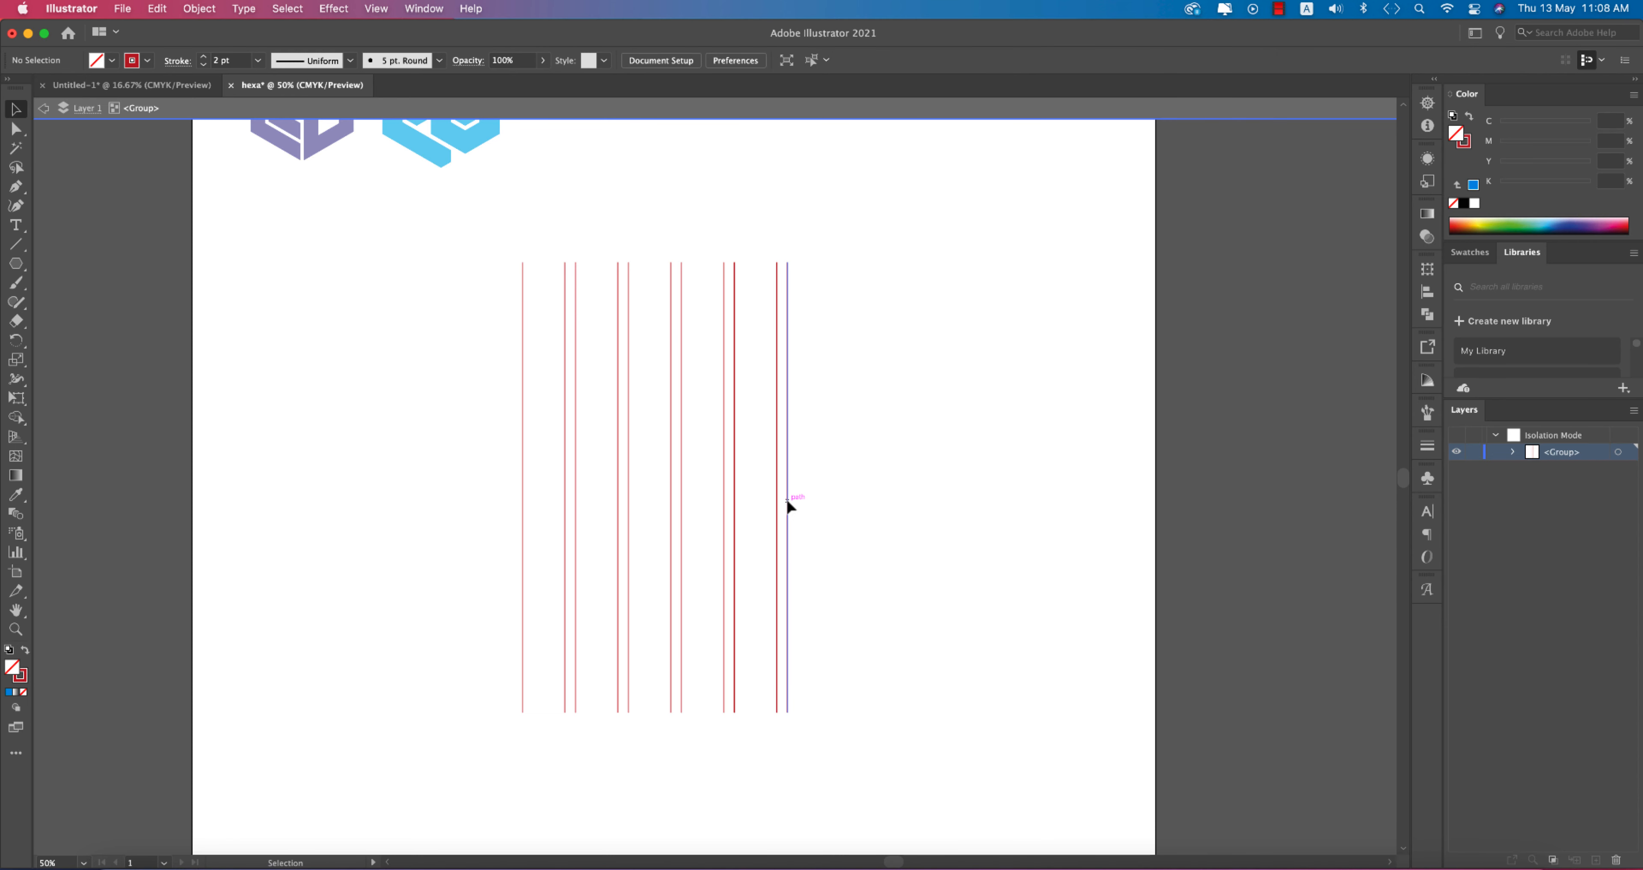
double_click(897, 531)
right_click(727, 465)
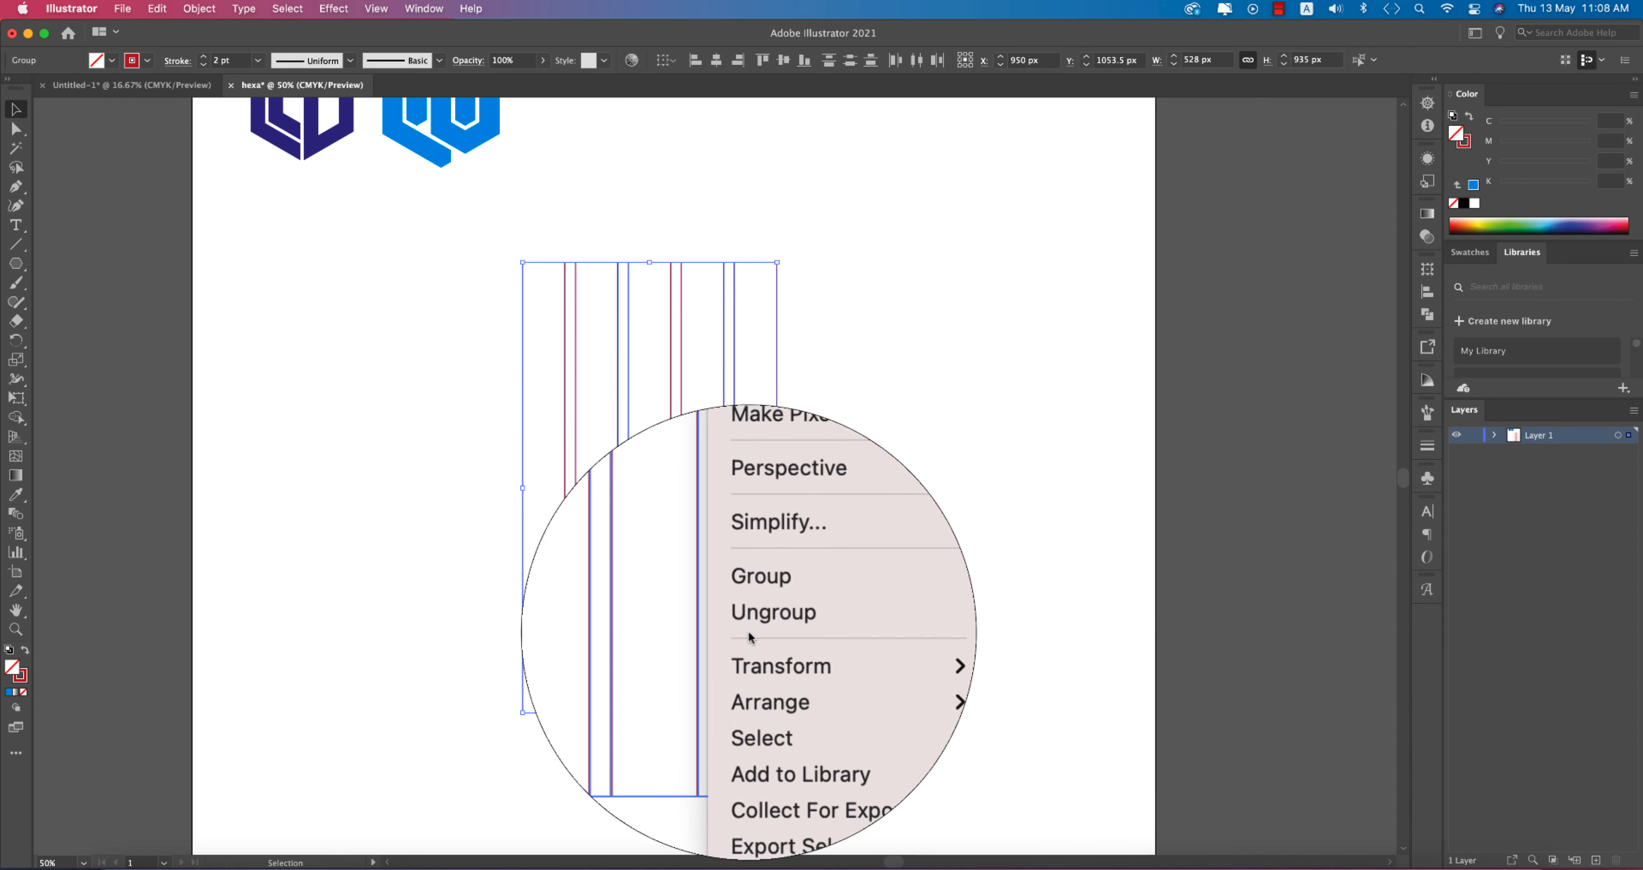
left_click(759, 596)
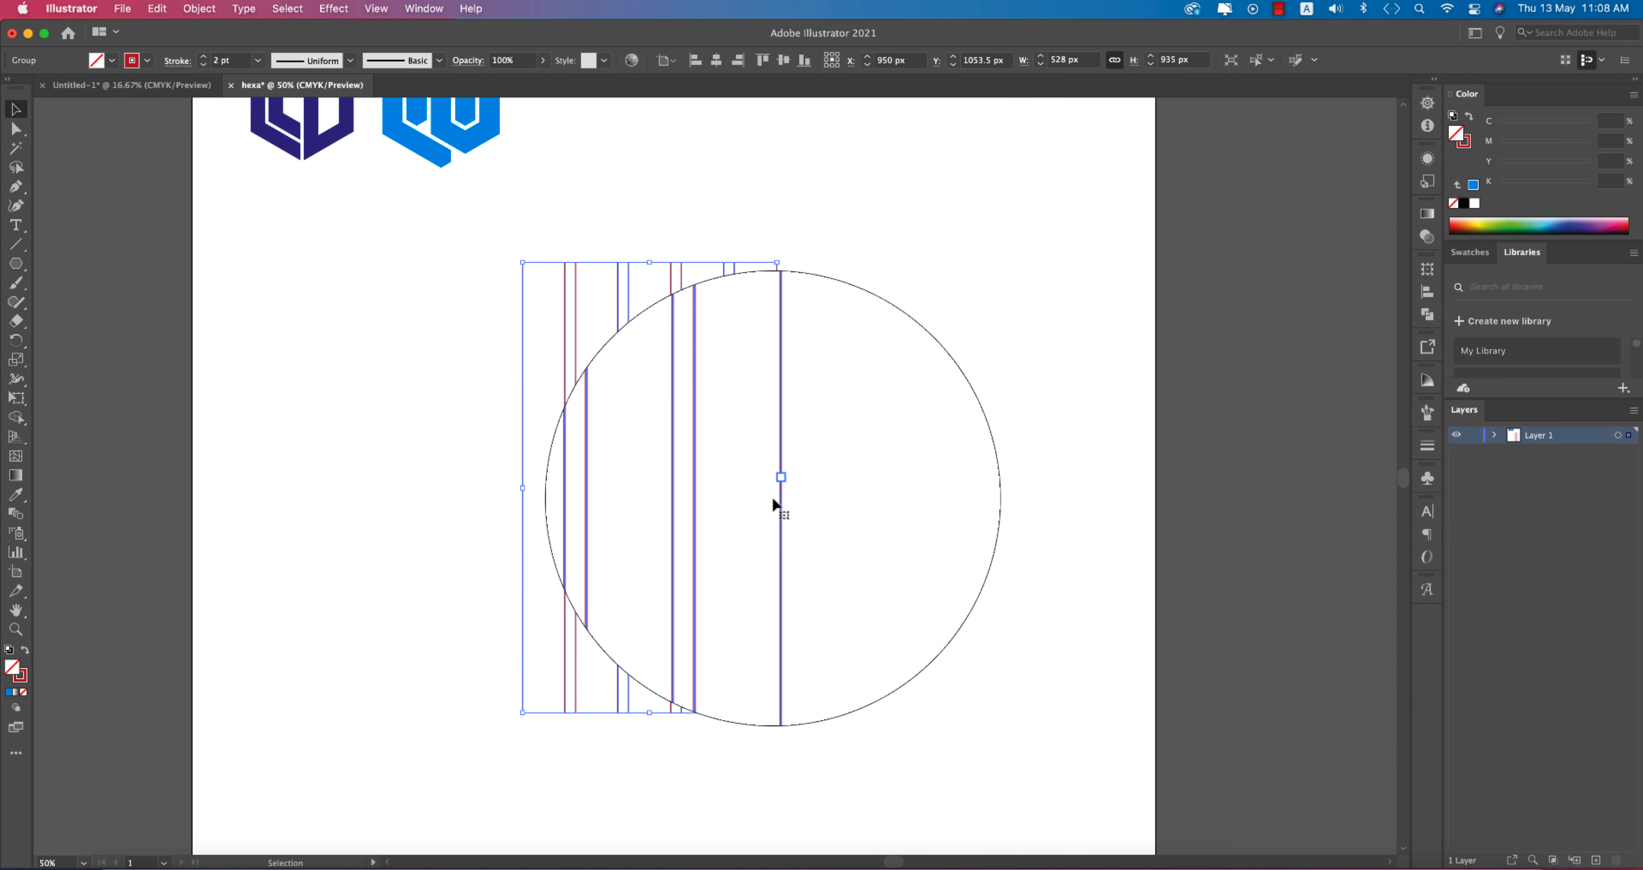
Step: Create a copy of the vertical line group rotated by -60°
right_click(774, 499)
mouse_move(833, 704)
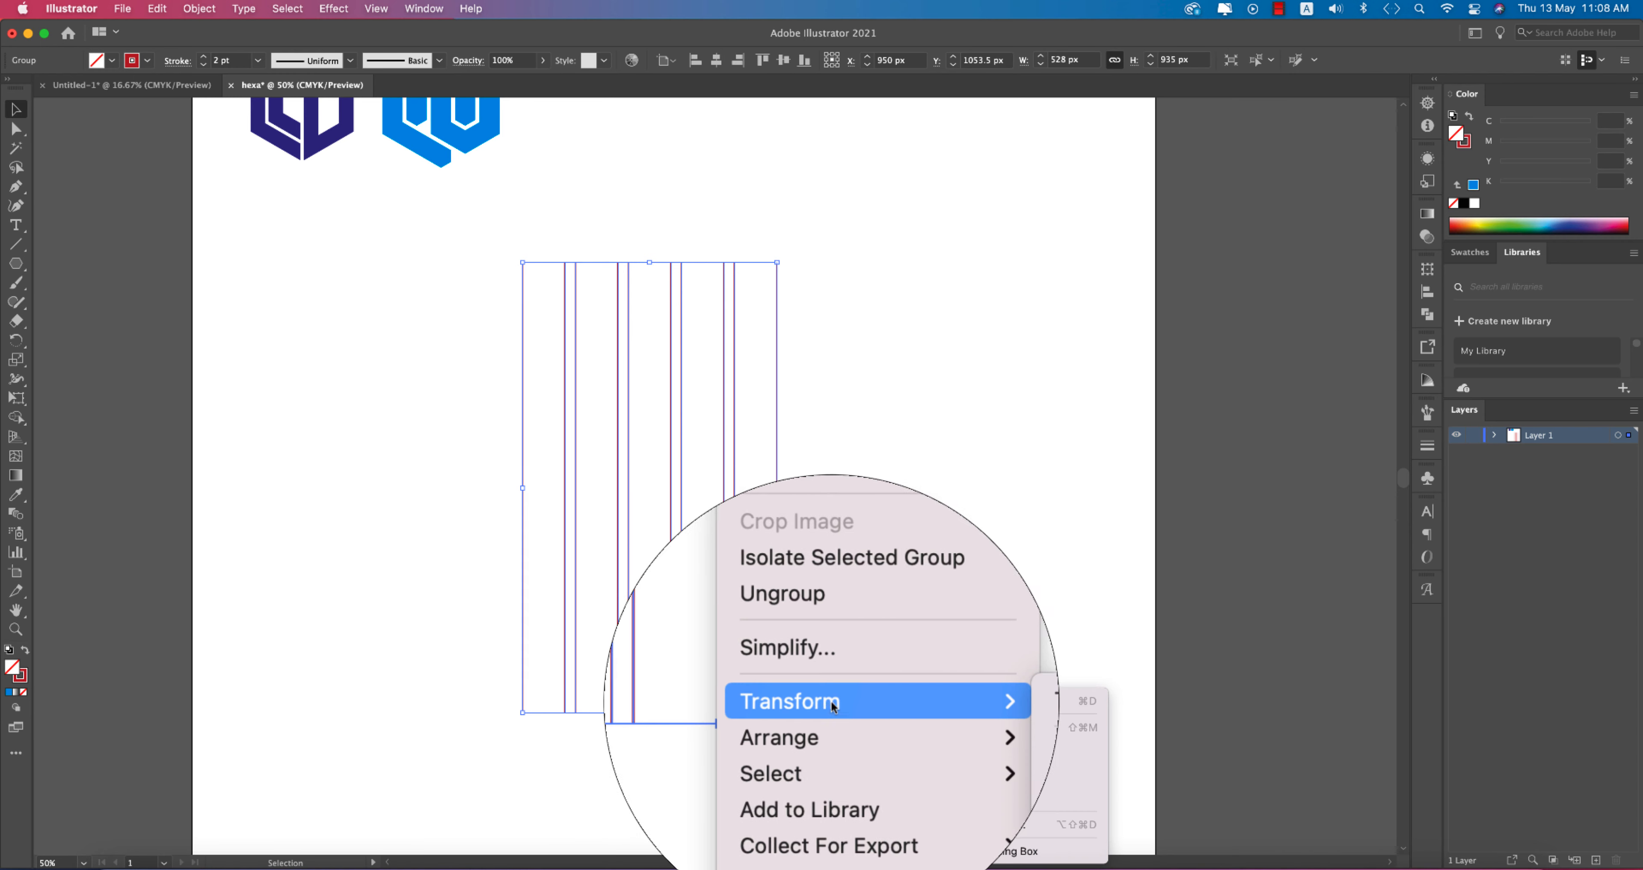
left_click(880, 739)
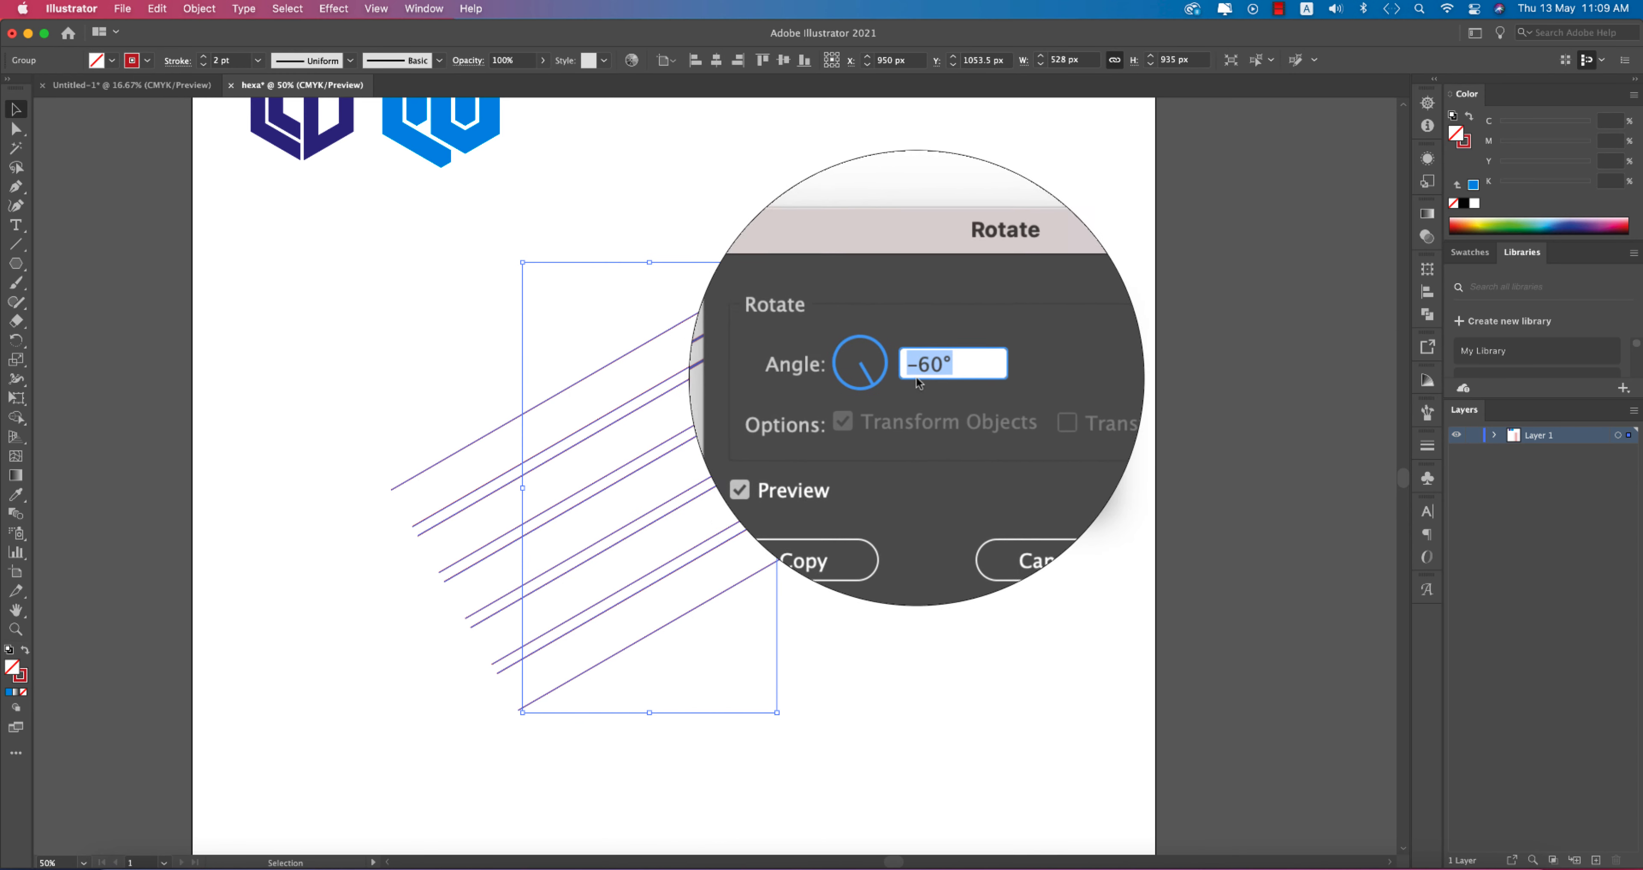
left_click(855, 469)
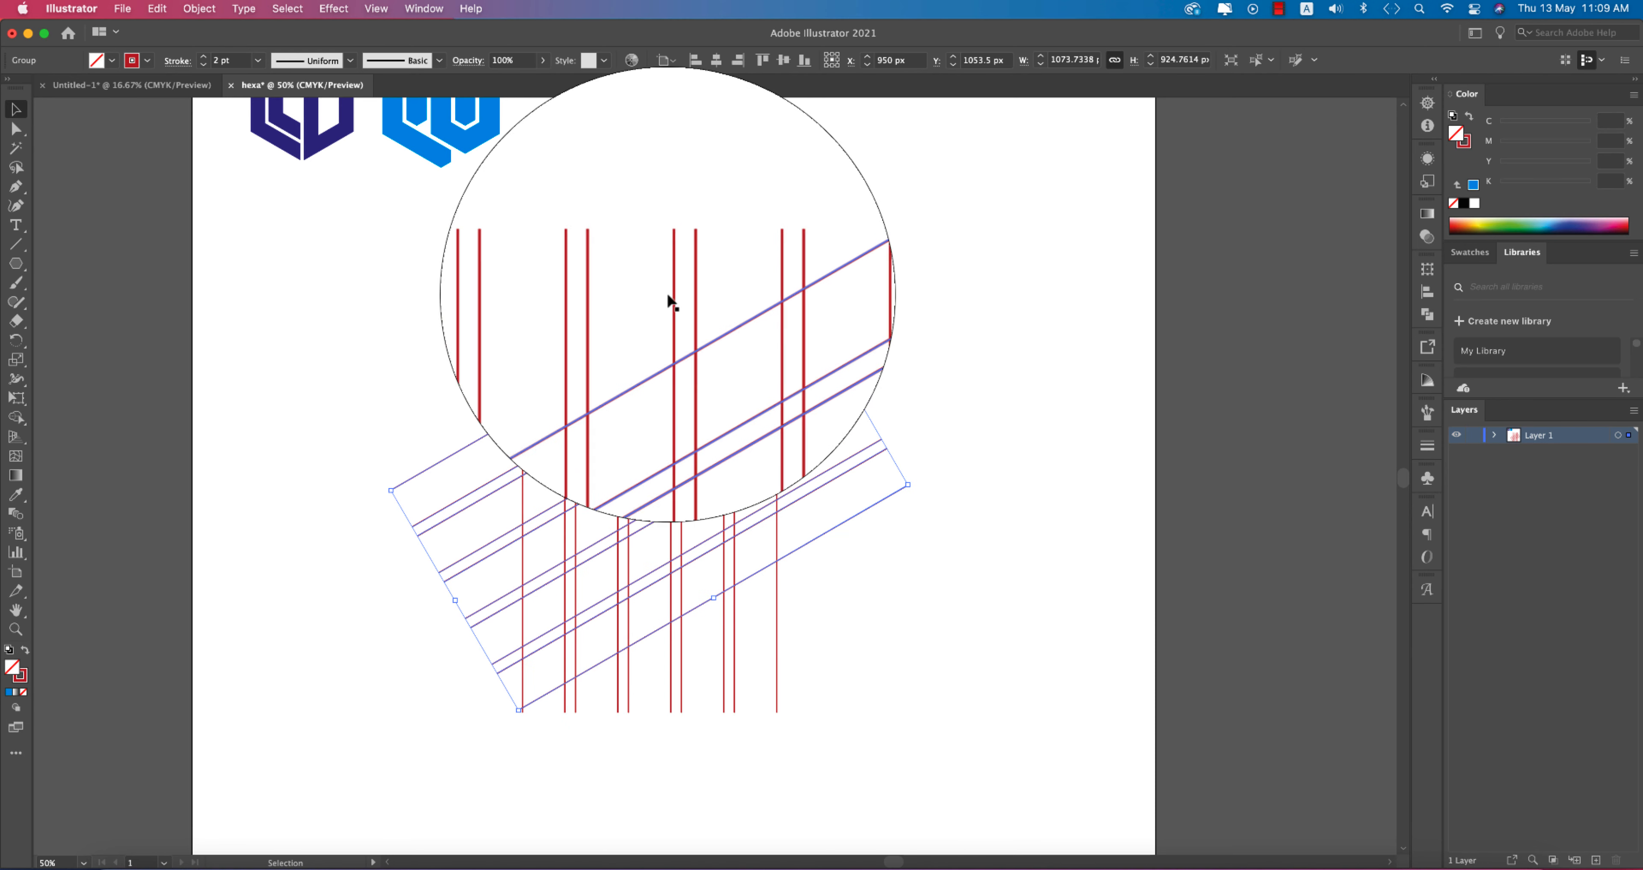
Step: Create a copy of the vertical line group rotated by 60°
left_click(679, 290)
right_click(680, 292)
mouse_move(782, 529)
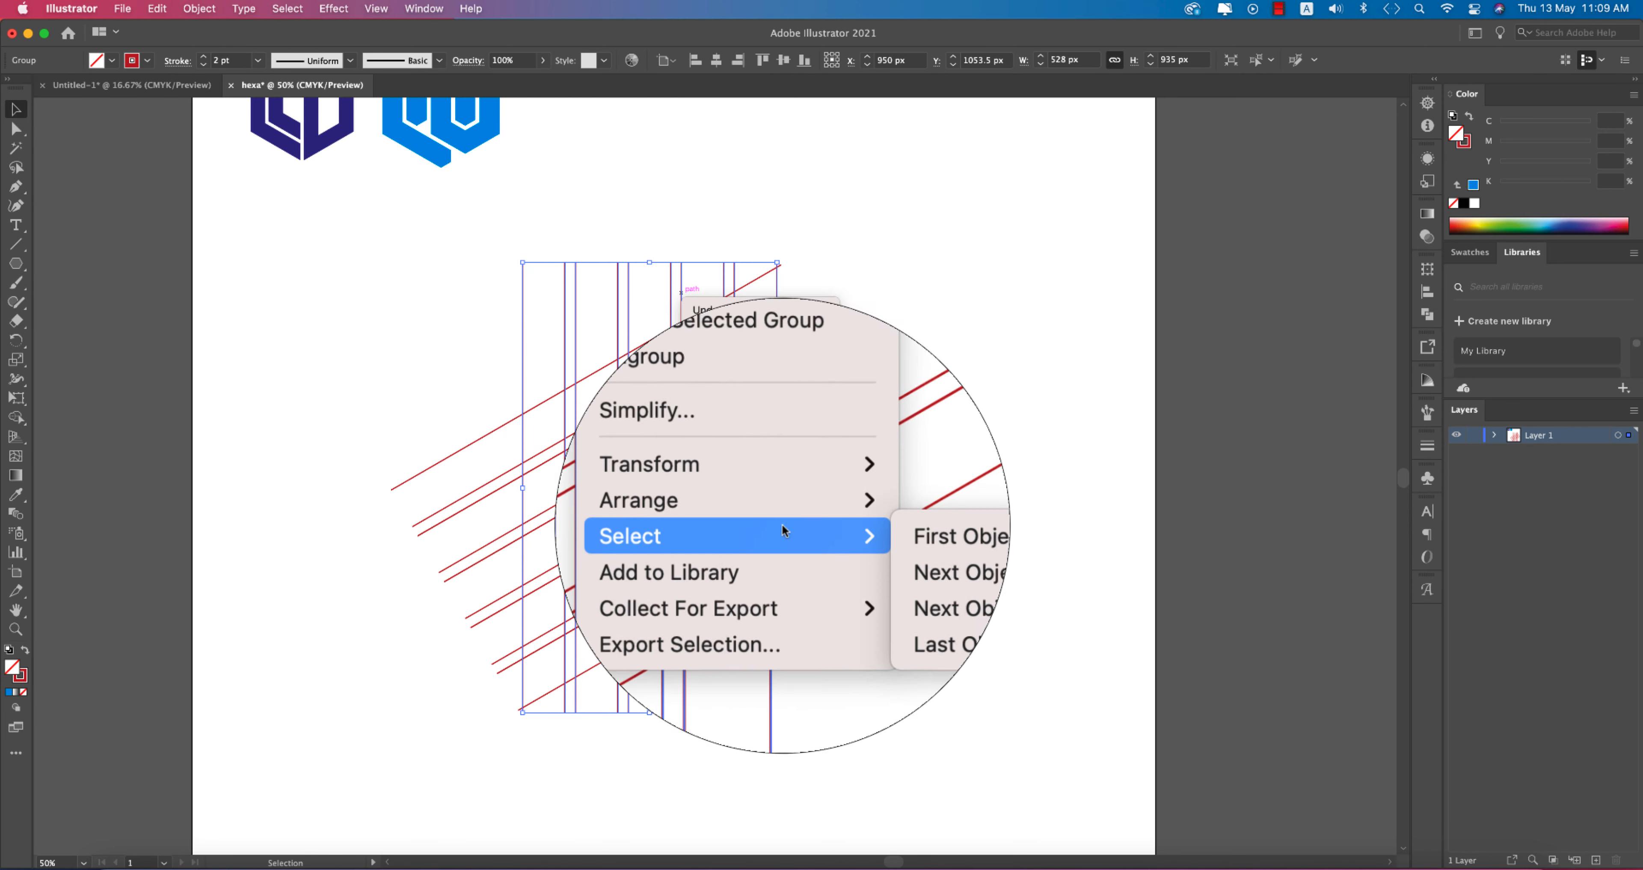
mouse_move(782, 491)
left_click(865, 540)
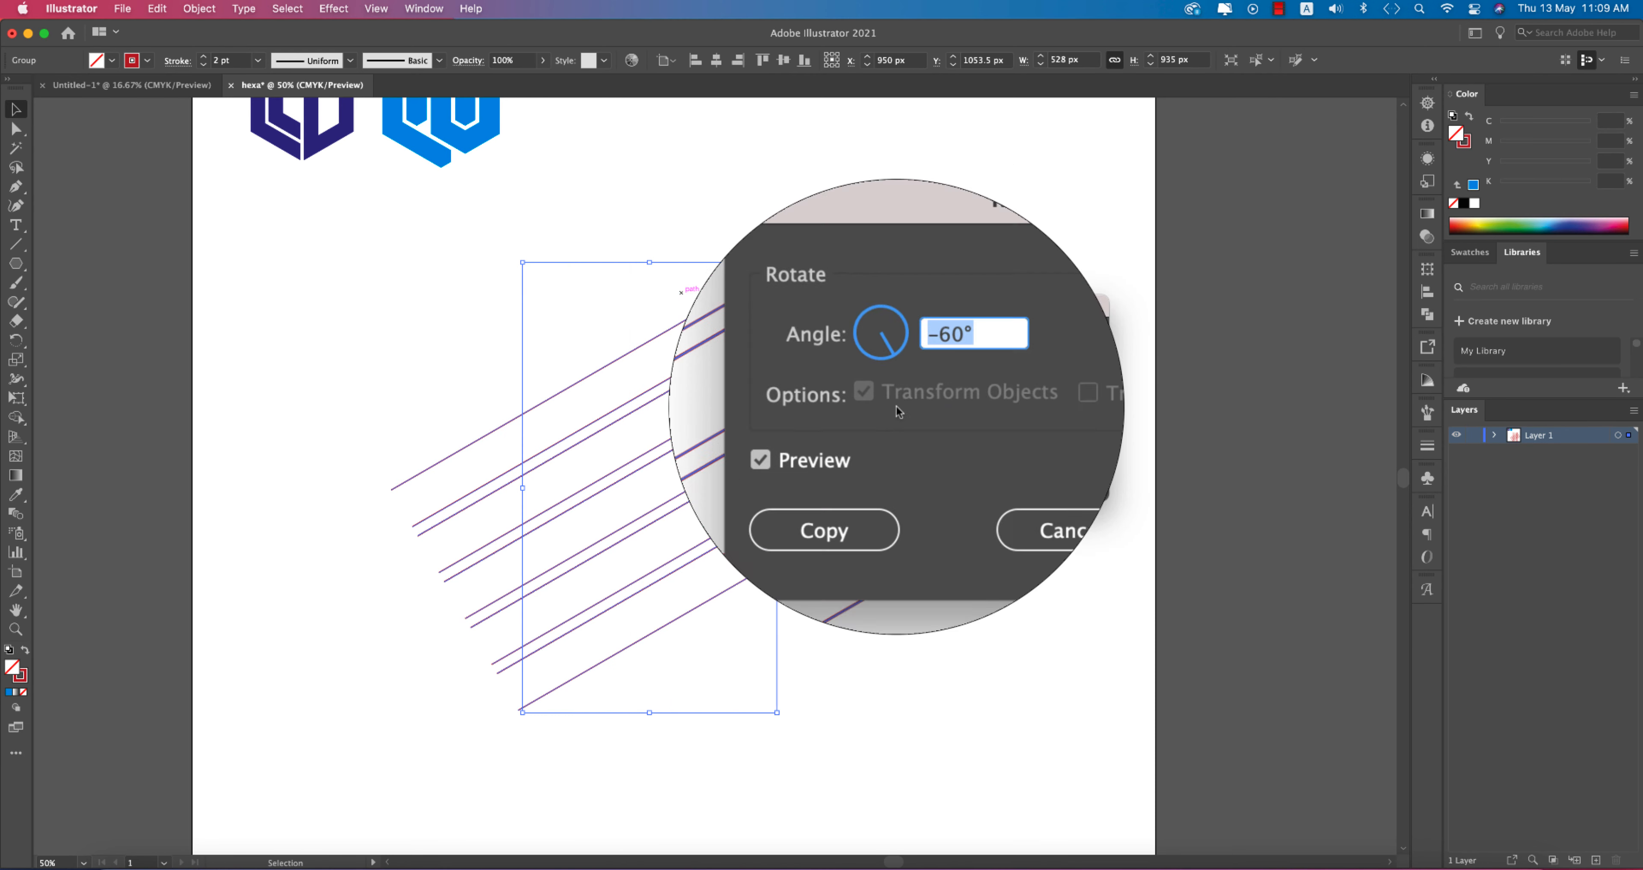
key("Left")
key("Delete")
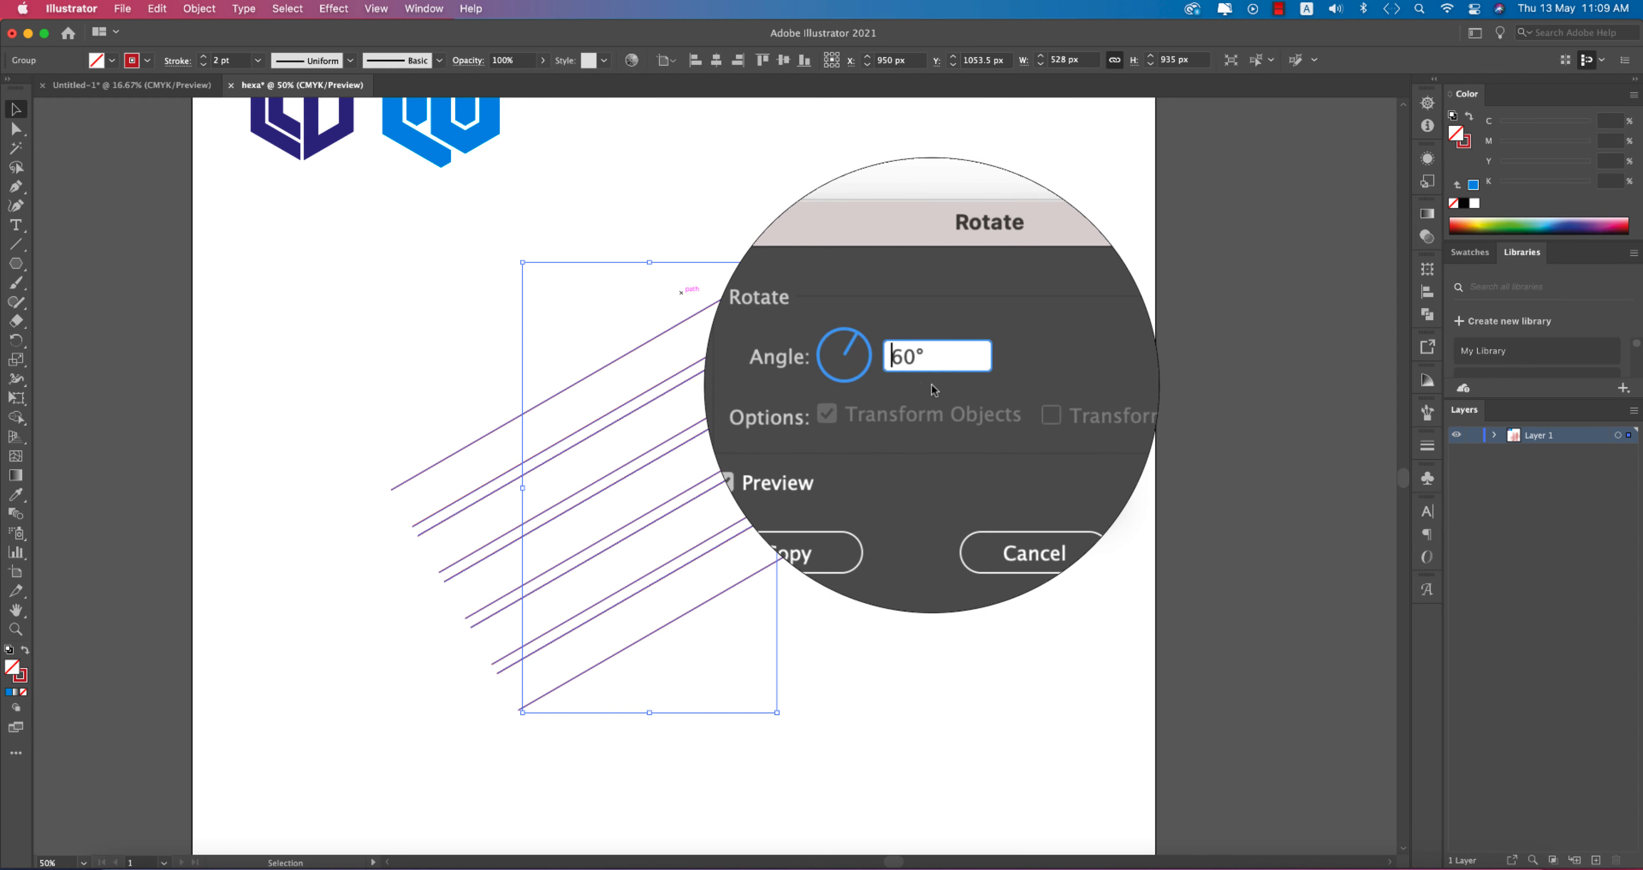
left_click(852, 471)
left_click(937, 623)
Step: Enlarge the three line groups together proportionally to about 1455 × 1267 px
left_click_drag(410, 290, 989, 695)
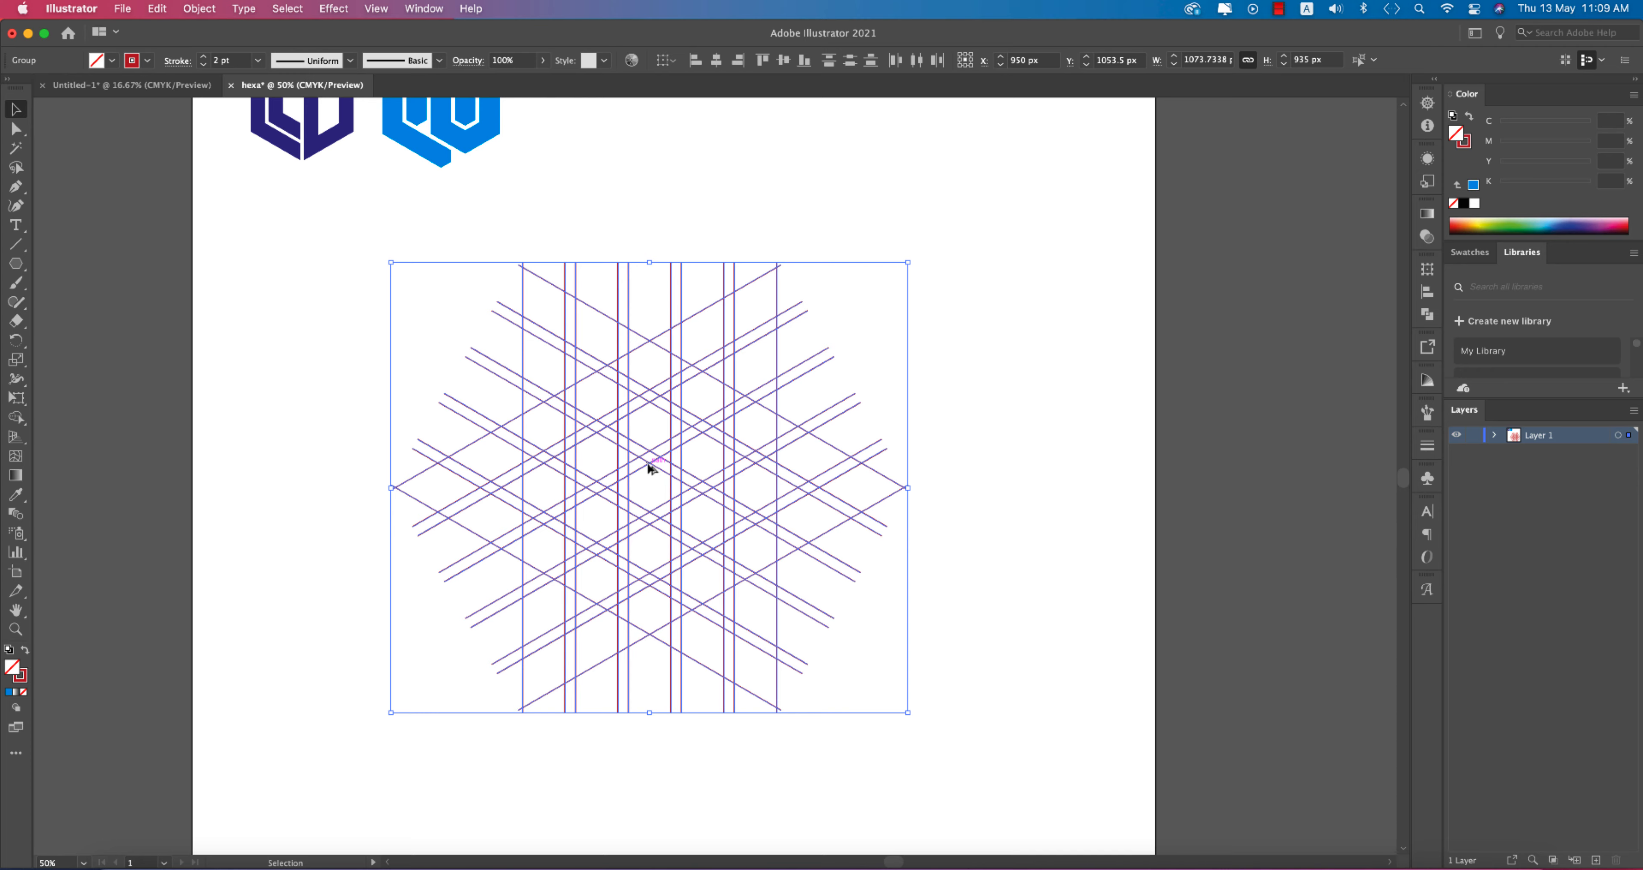
scroll(648, 467, "up", 1)
scroll(649, 468, "down", 1)
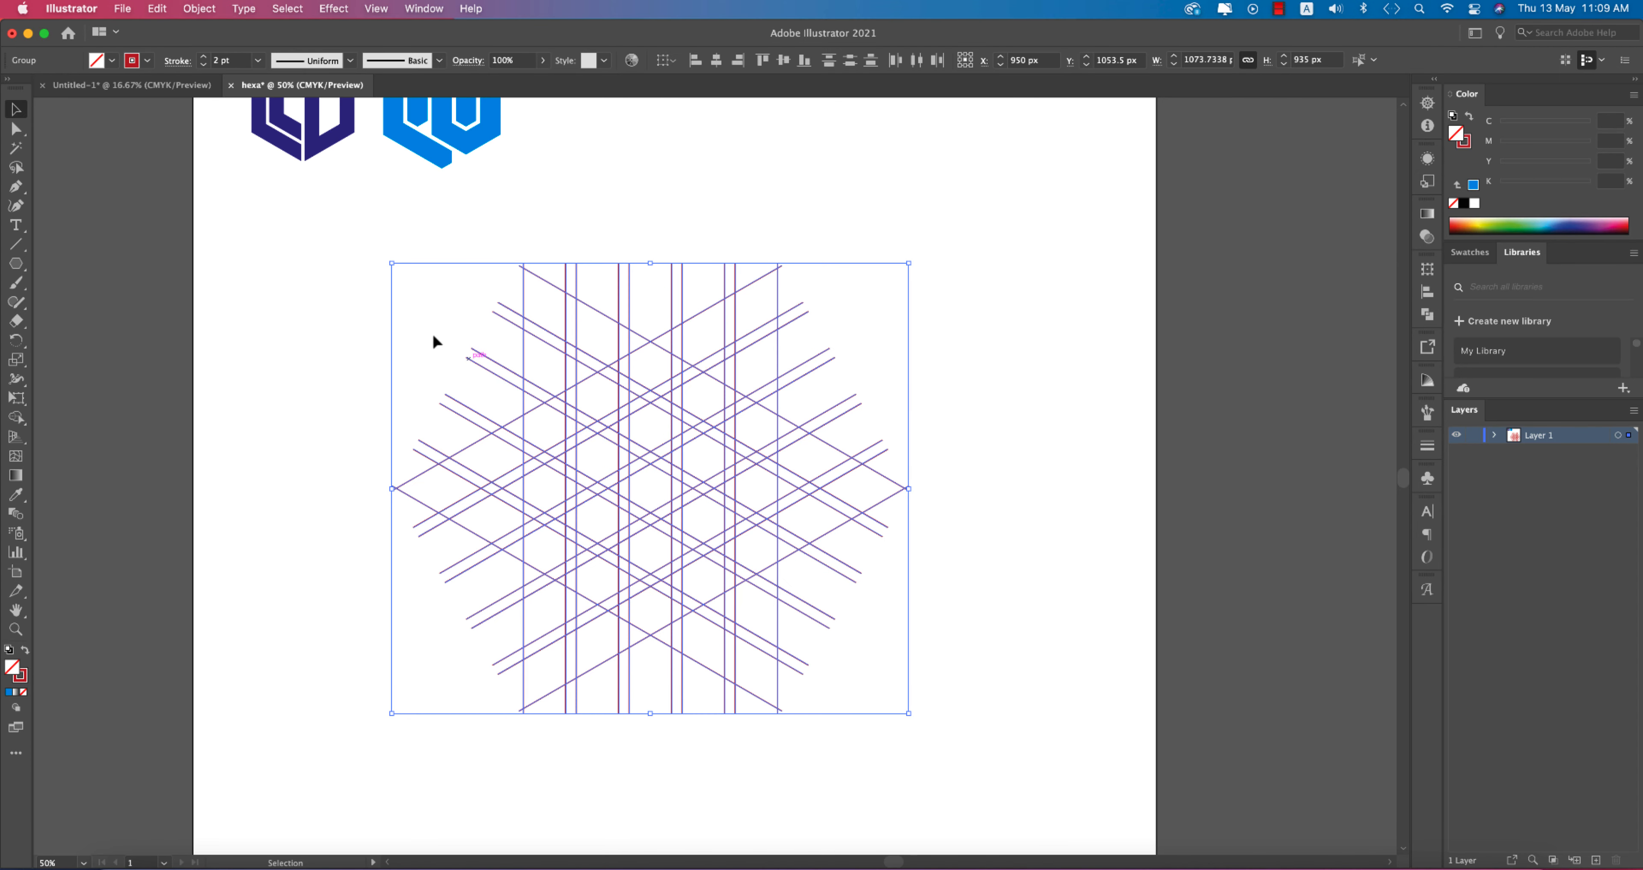
scroll(731, 569, "down", 2)
left_click_drag(840, 643, 924, 724)
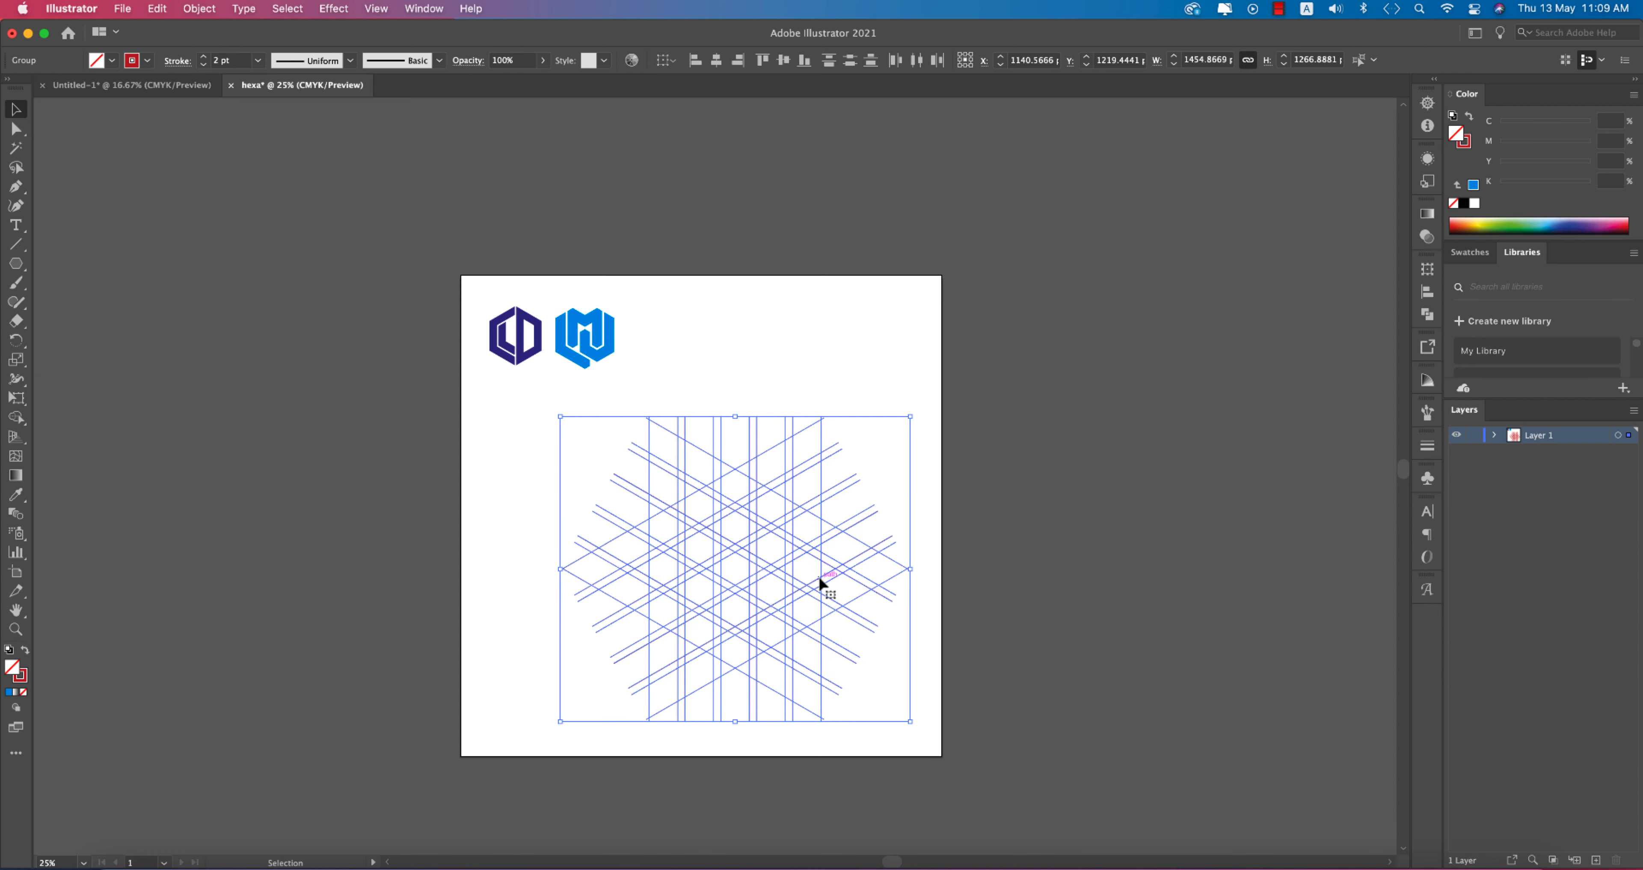
Step: Duplicate the grid onto the canvas outside the artboard, beside its left edge, and give the copy a white stroke
left_click_drag(823, 582, 271, 546)
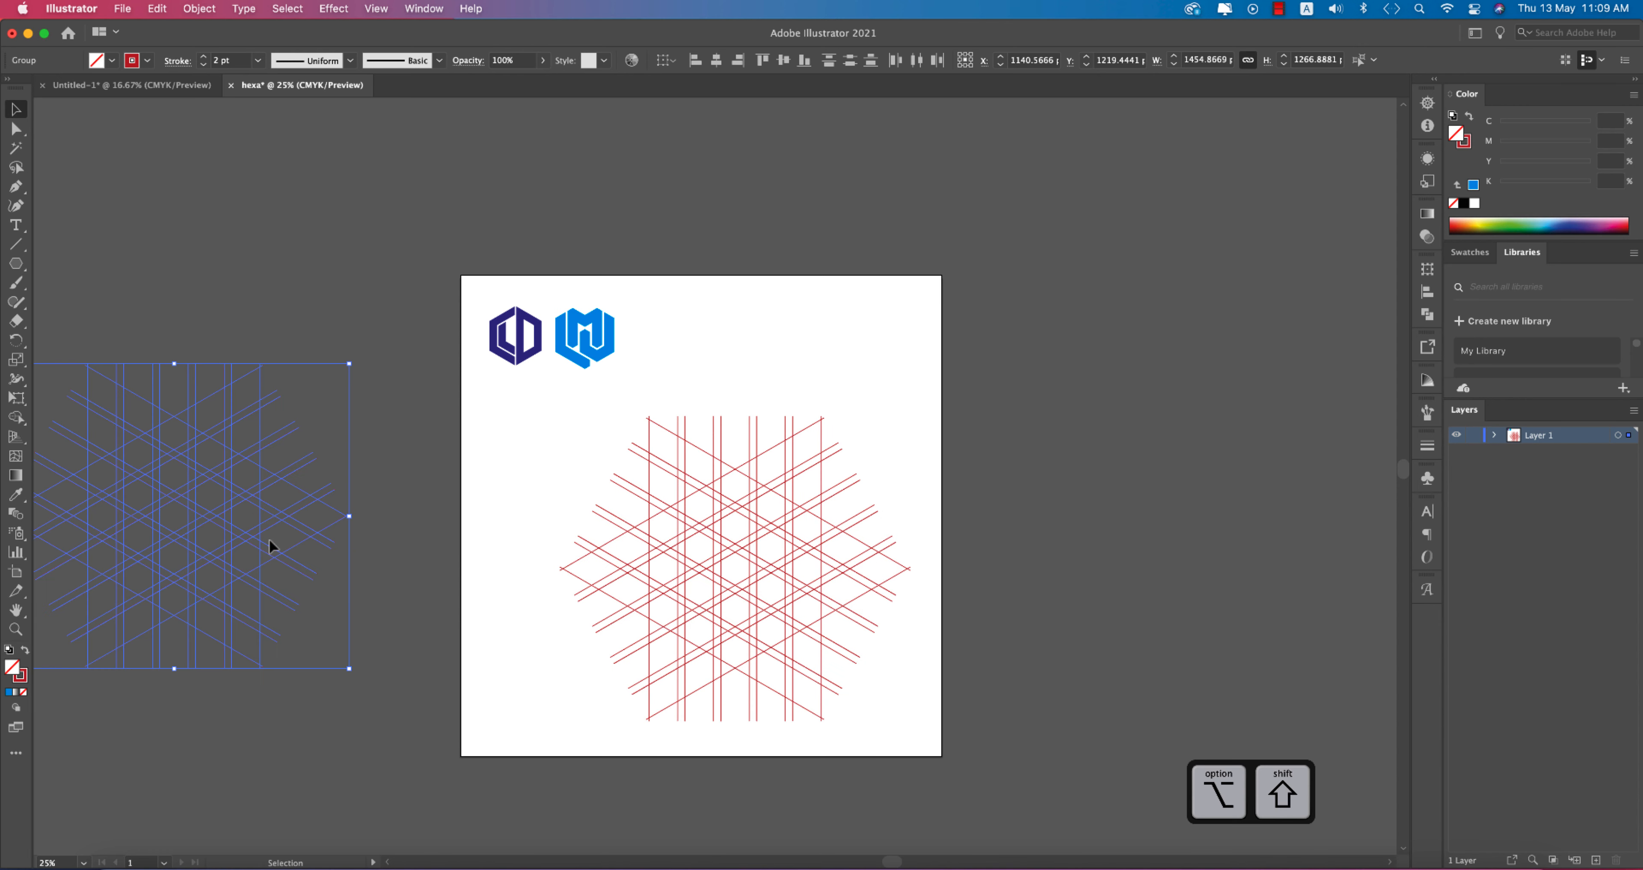
left_click(147, 62)
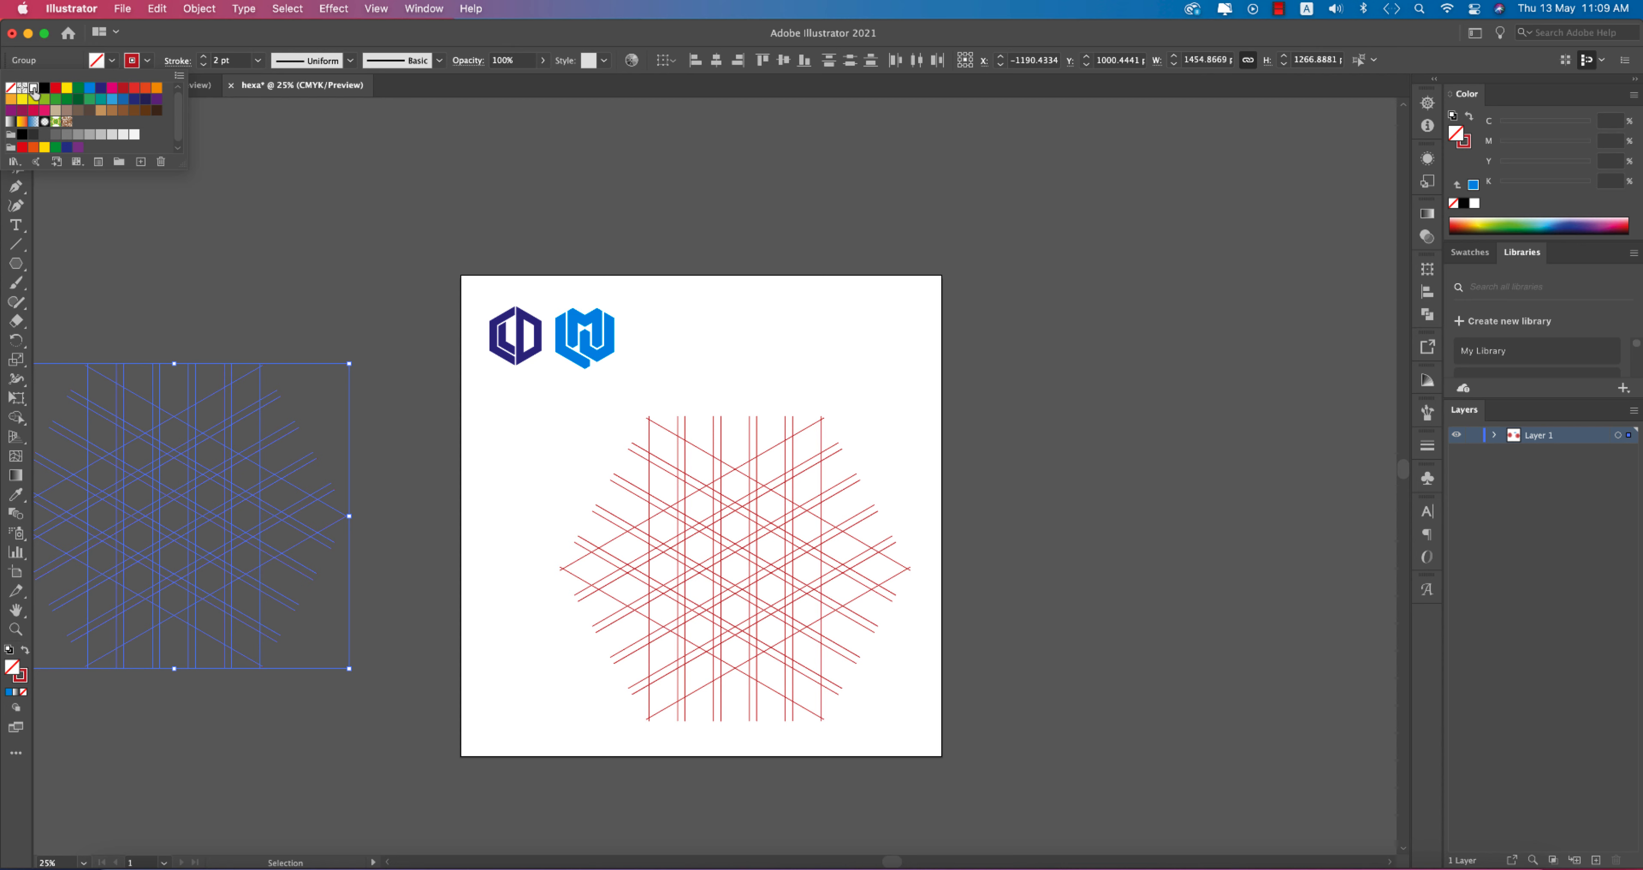
left_click(33, 87)
left_click(355, 375)
left_click_drag(376, 504, 436, 397)
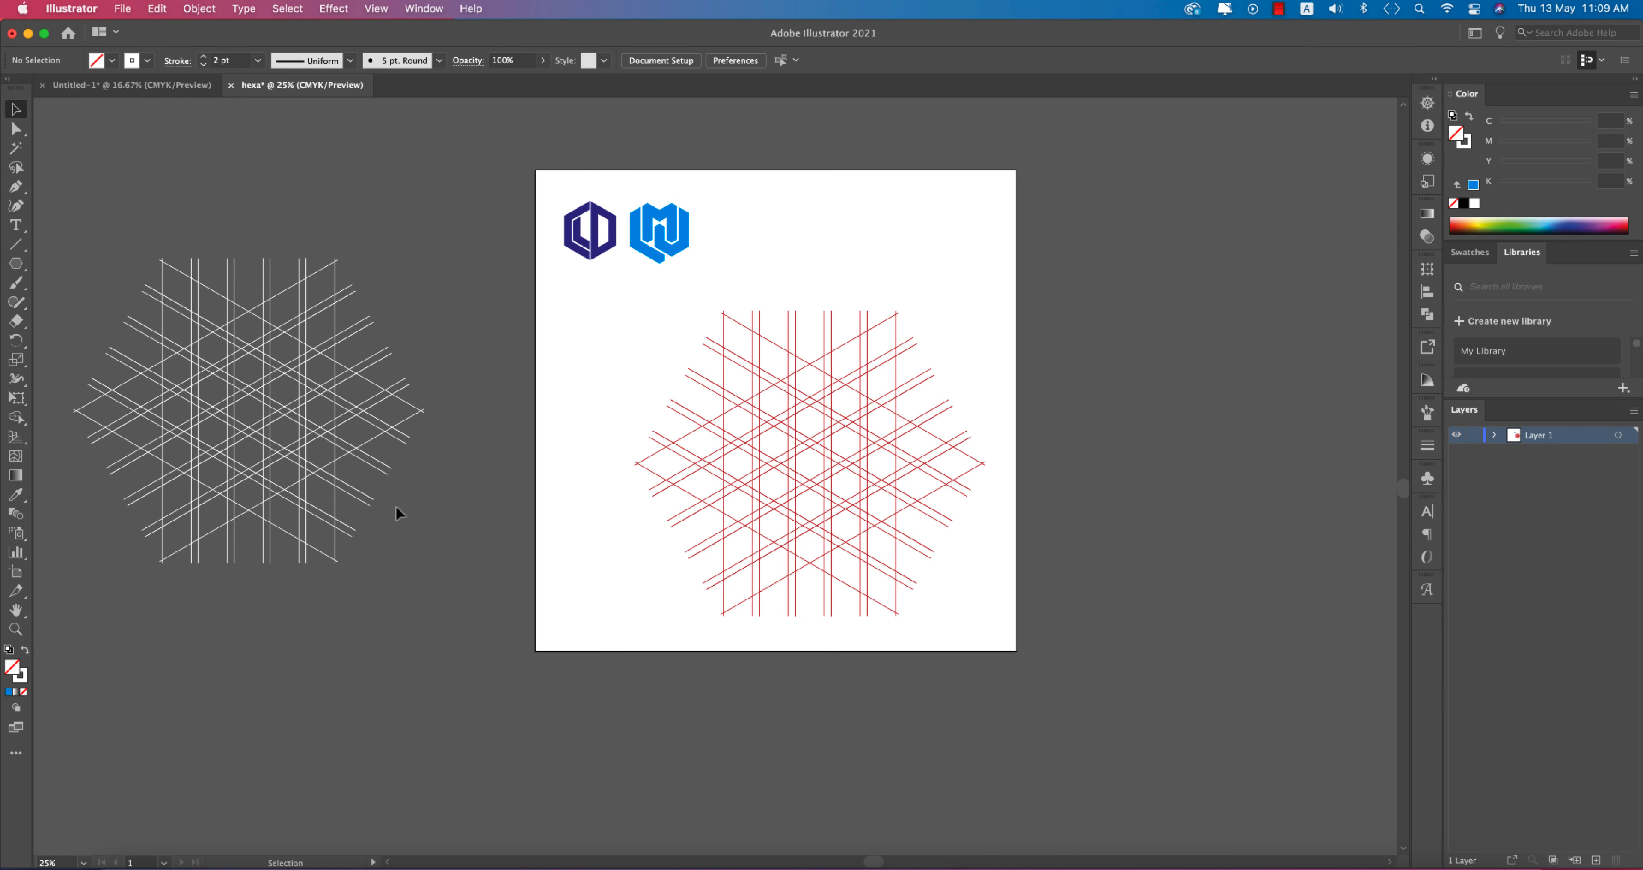
Step: Select all lines of the red grid for use with Shape Builder
left_click_drag(977, 462, 747, 469)
scroll(696, 458, "up", 1)
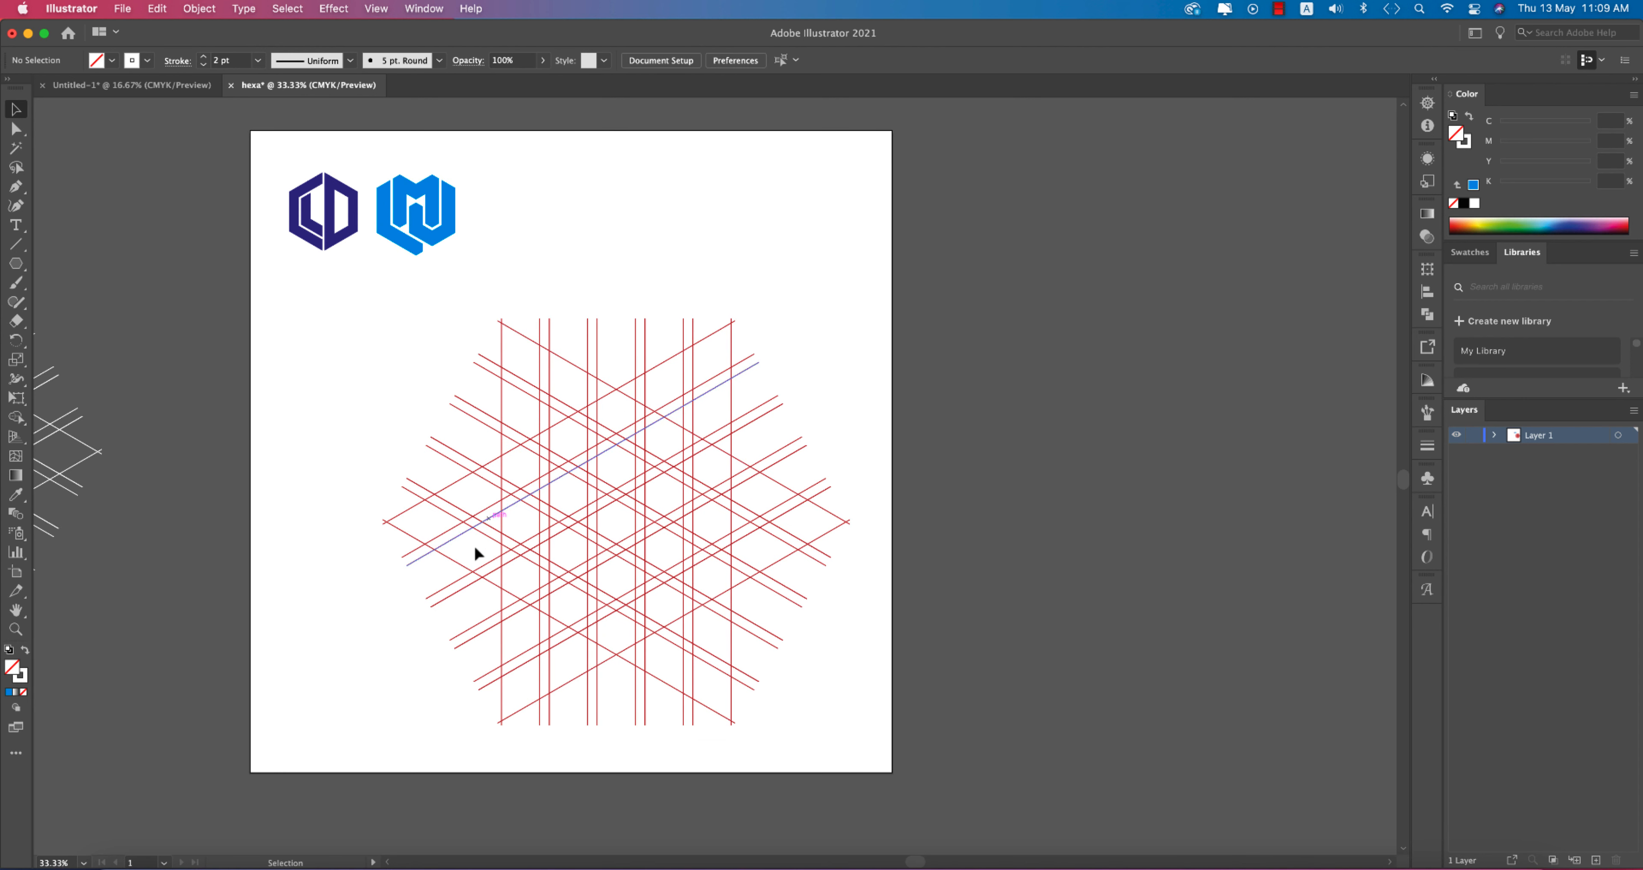
left_click_drag(447, 364, 826, 729)
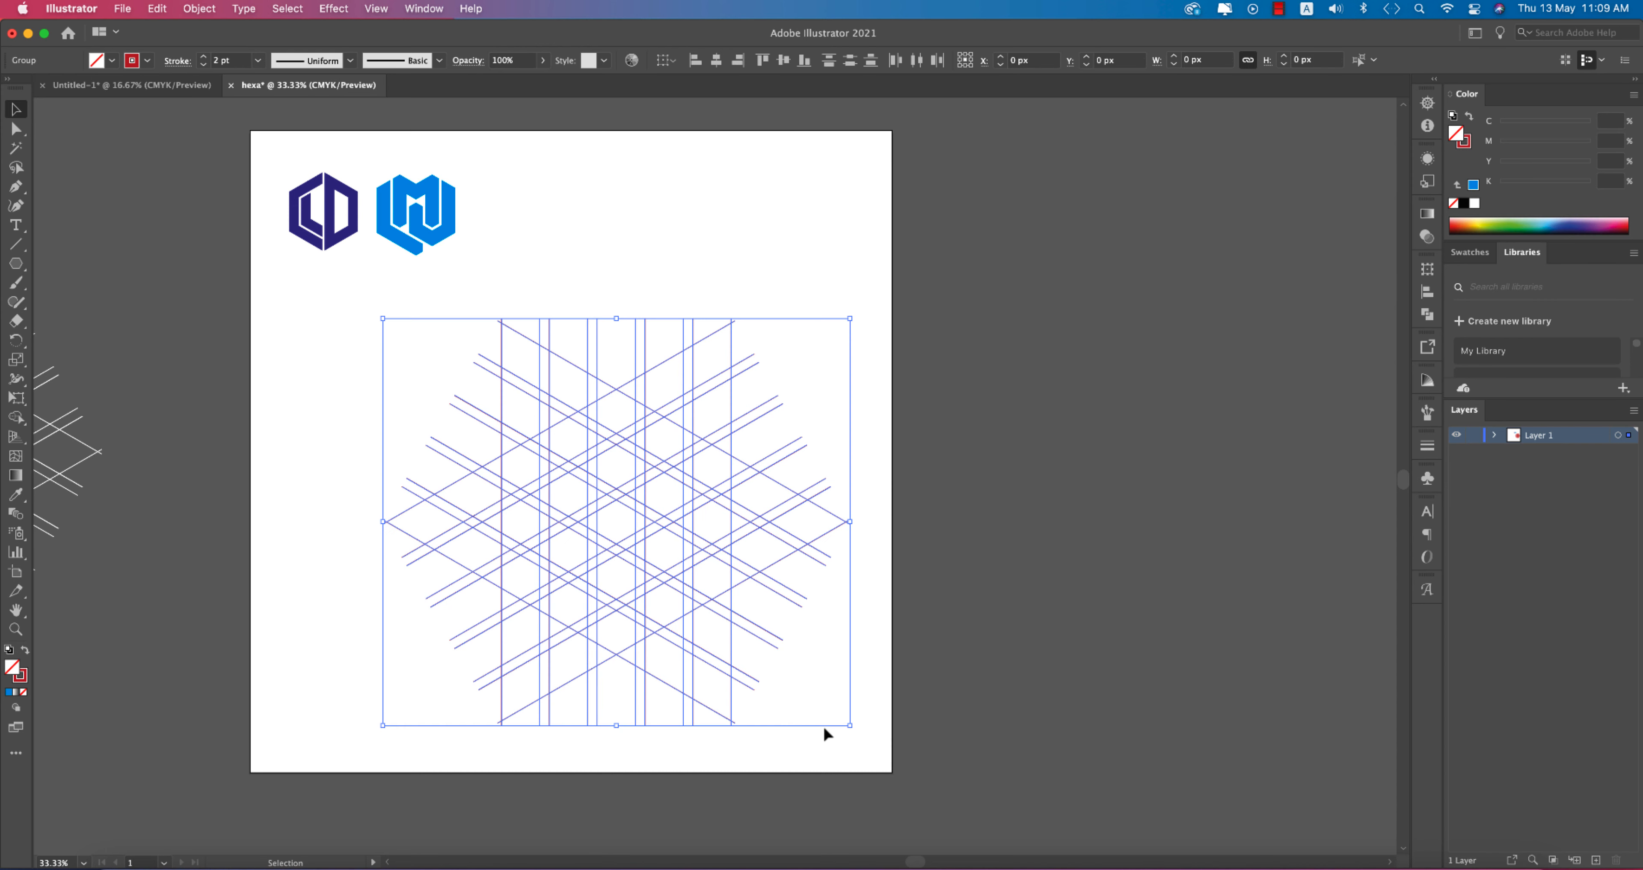
key("shift+m")
scroll(619, 529, "up", 1)
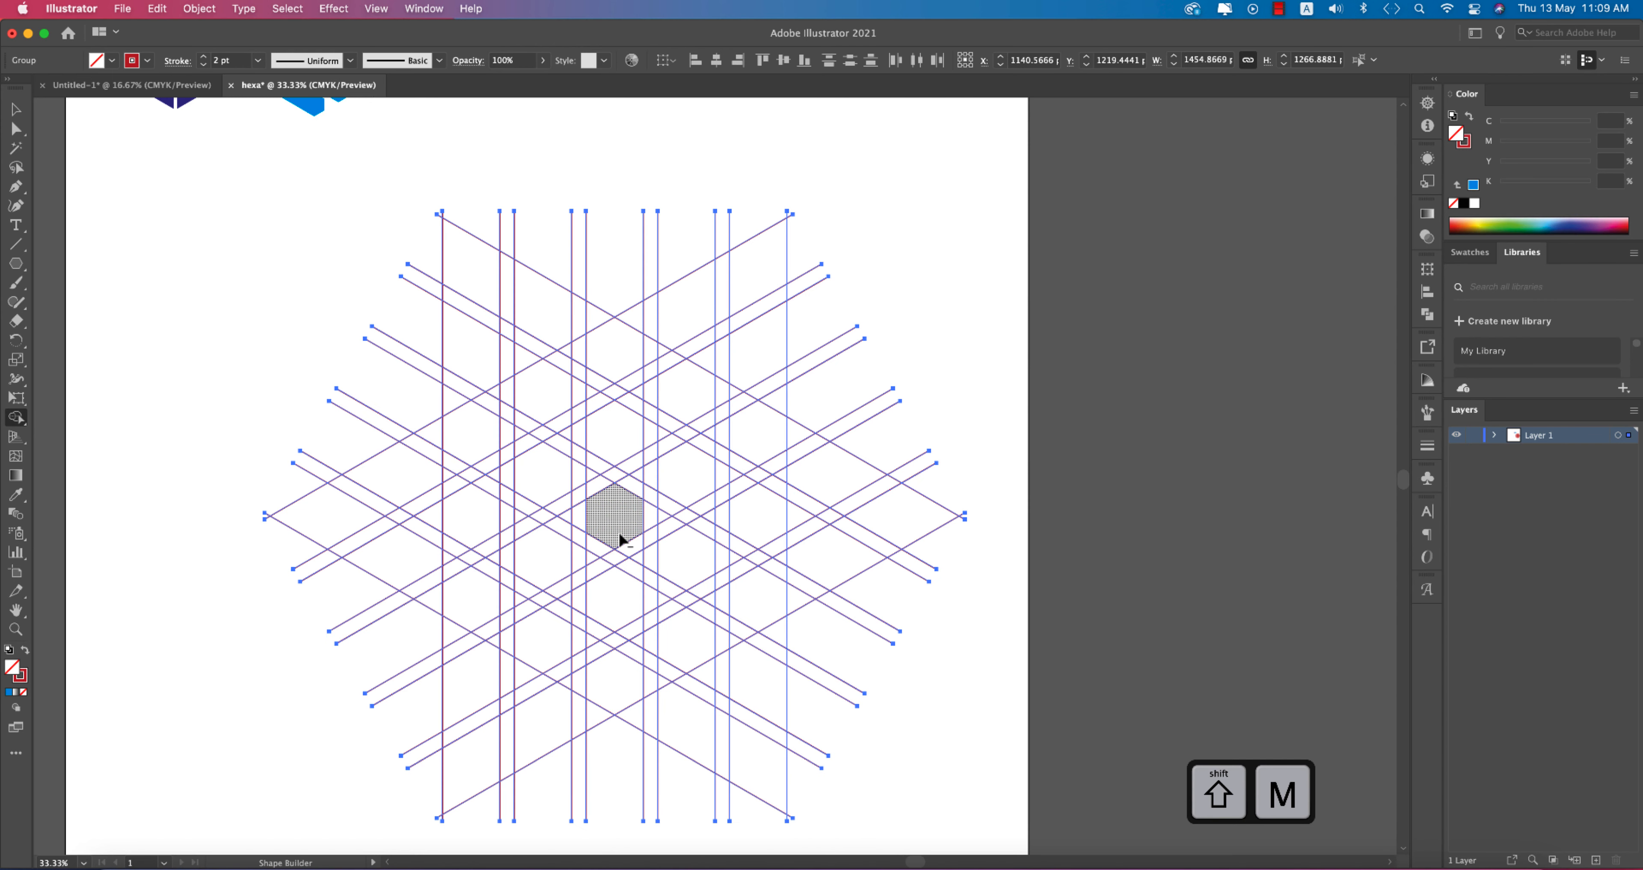
left_click_drag(615, 390, 627, 656)
key("super+z")
key("super+z")
key("super+z")
key("super+z")
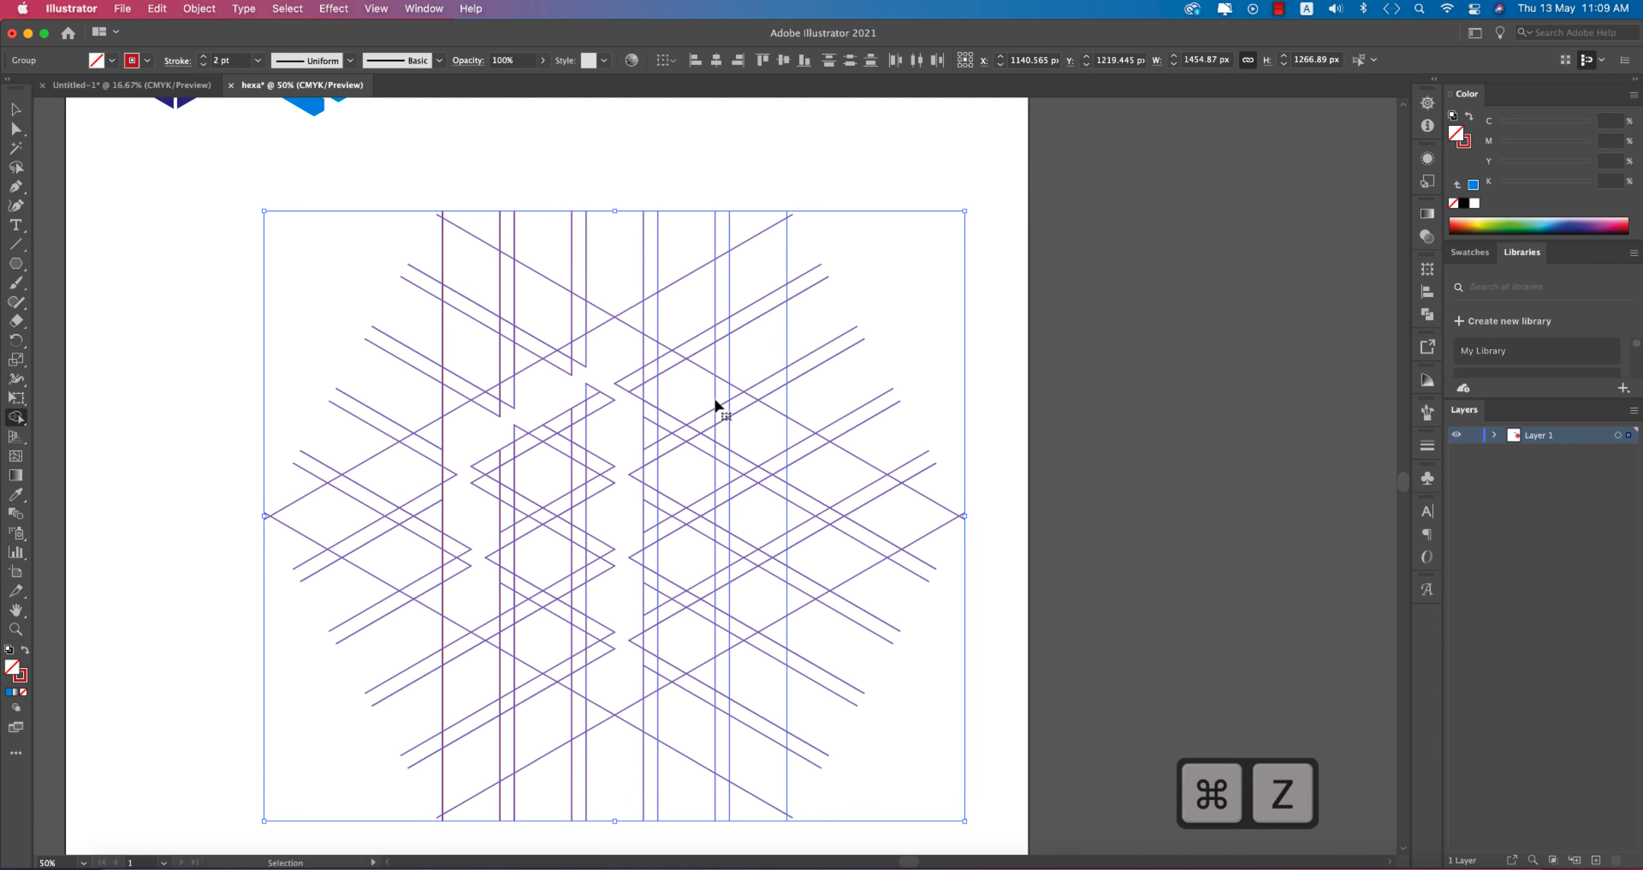
key("super+z")
key("super+z")
key("super+z")
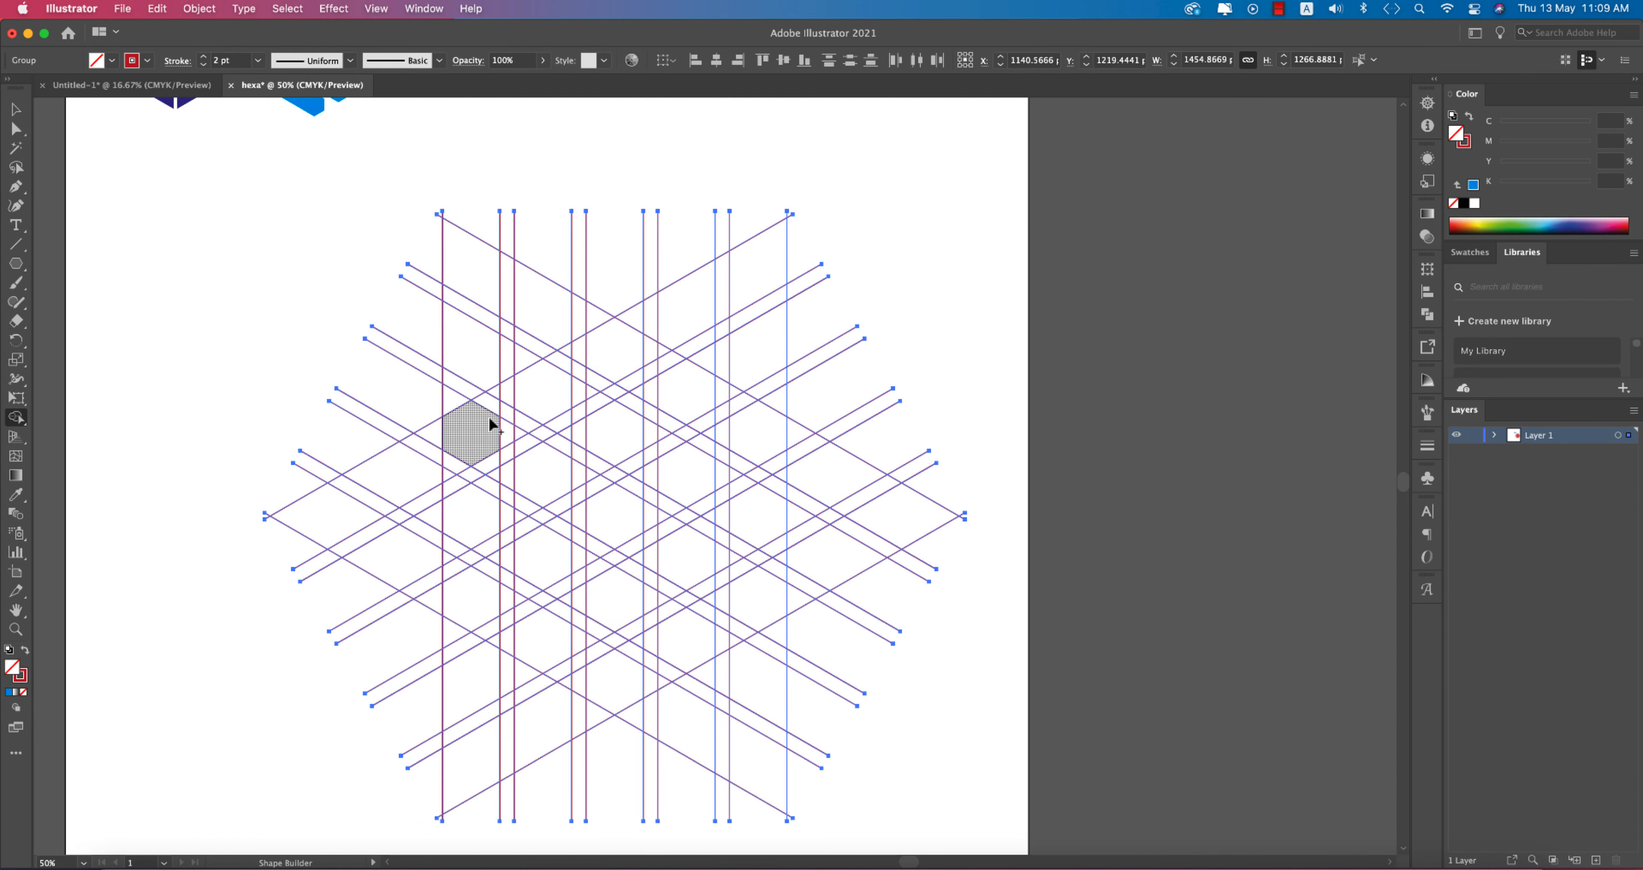
Step: Merge the grid cells along the hexagon's left side, lower zigzag and right side into one W-shaped outer band
mouse_move(496, 394)
left_mouse_down()
mouse_move(466, 465)
mouse_move(477, 596)
left_mouse_up()
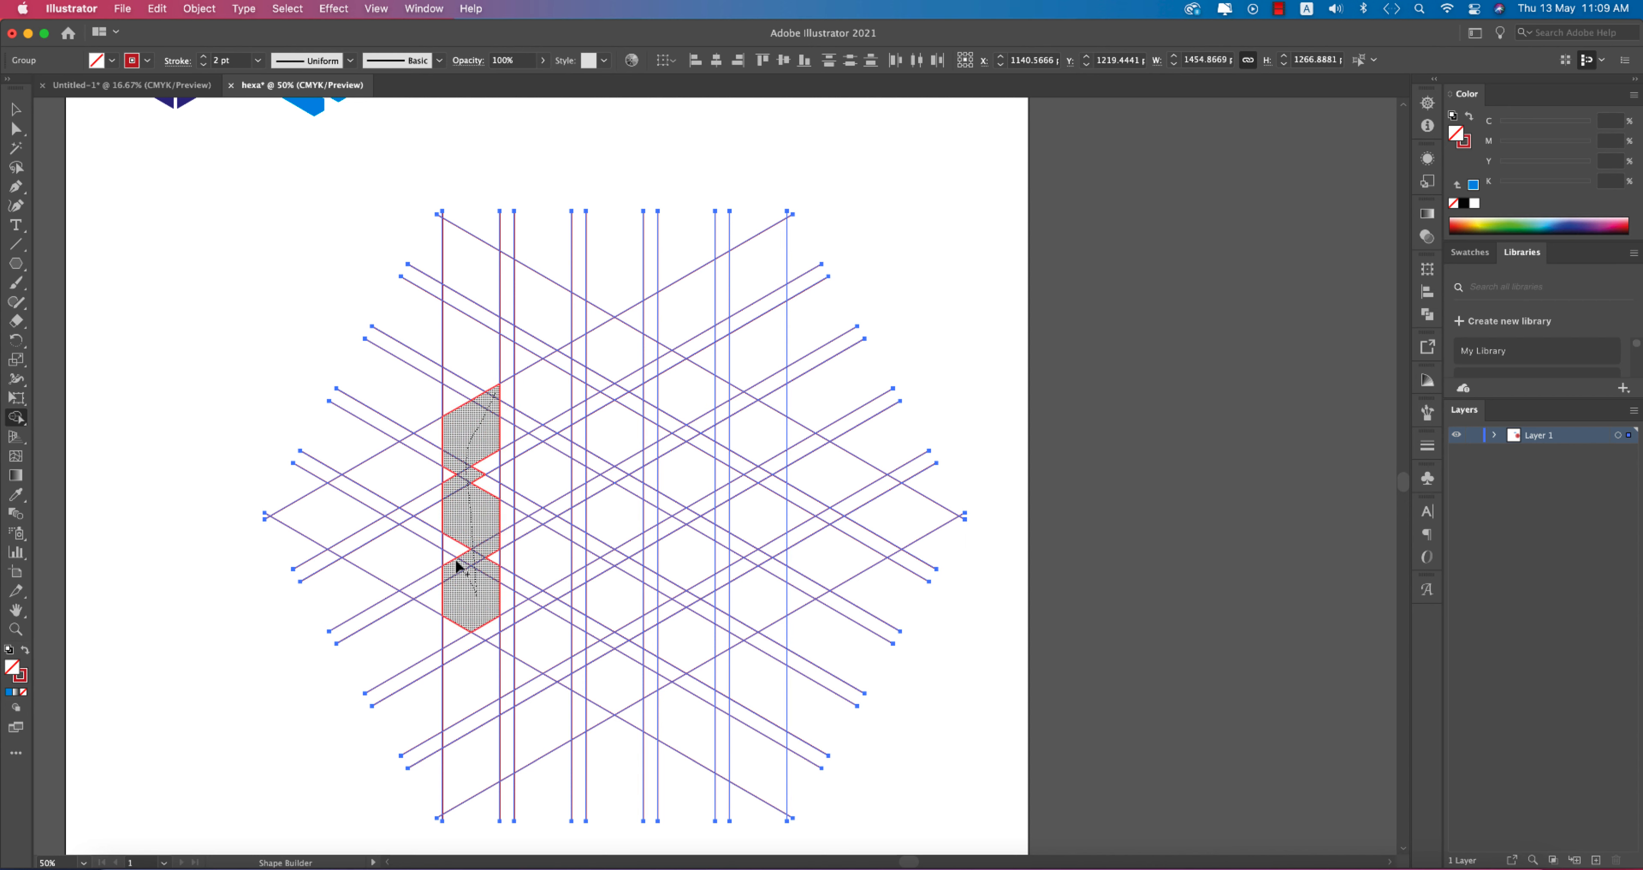
mouse_move(464, 508)
left_mouse_down()
mouse_move(480, 447)
mouse_move(492, 469)
left_mouse_up()
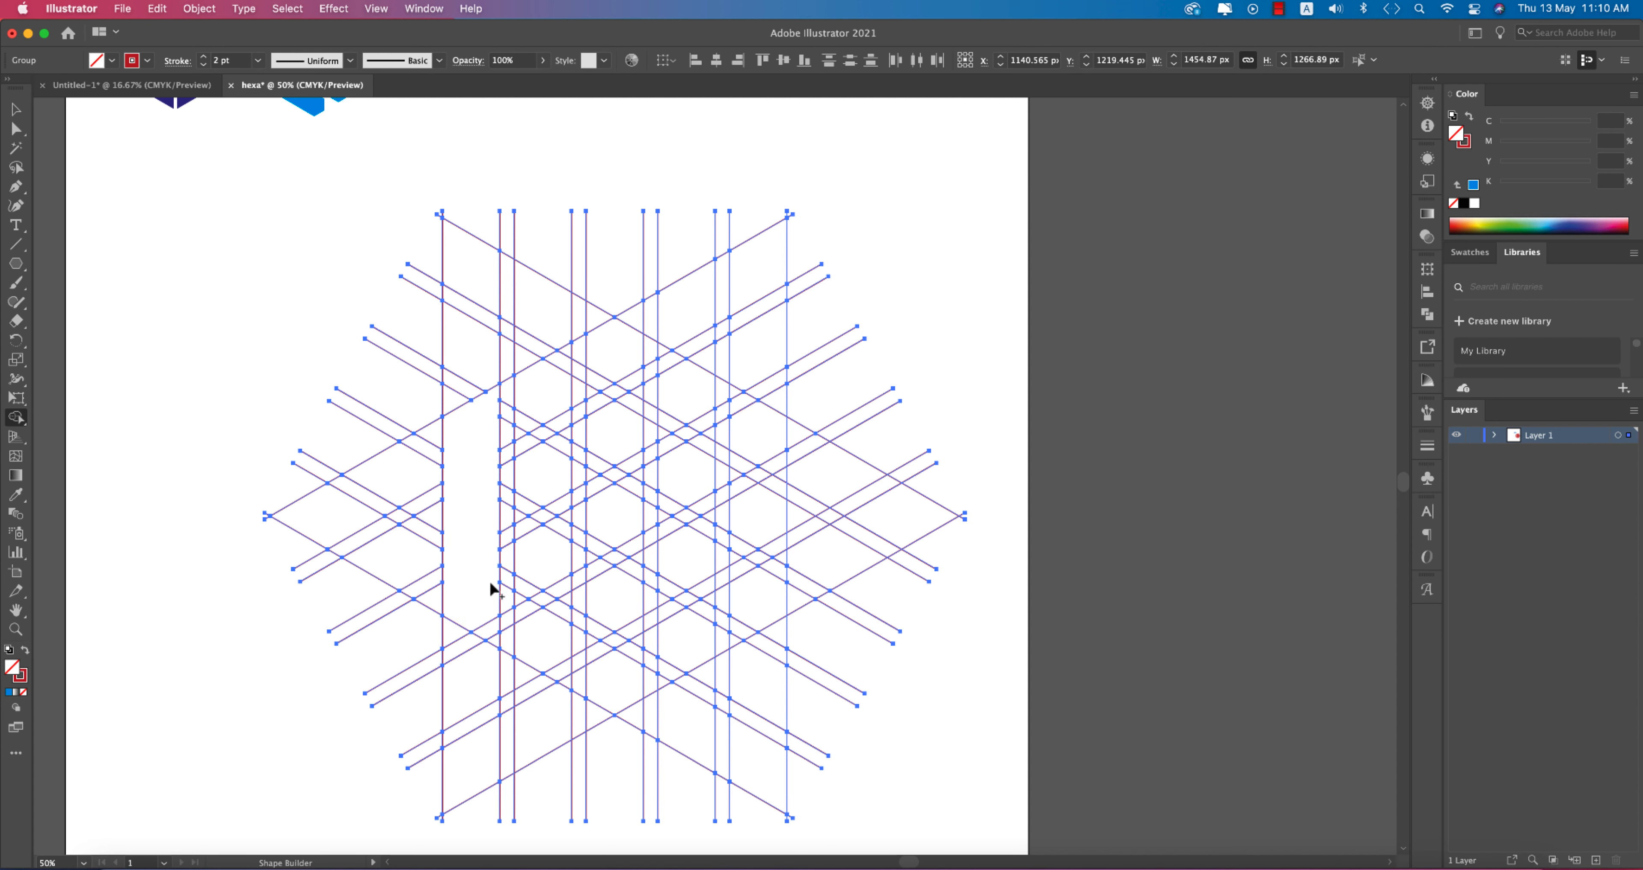
mouse_move(496, 598)
left_mouse_down()
mouse_move(553, 646)
mouse_move(487, 625)
mouse_move(538, 650)
mouse_move(519, 649)
mouse_move(549, 629)
mouse_move(495, 606)
left_mouse_up()
left_click_drag(554, 651, 619, 585)
left_click(618, 583, "alt")
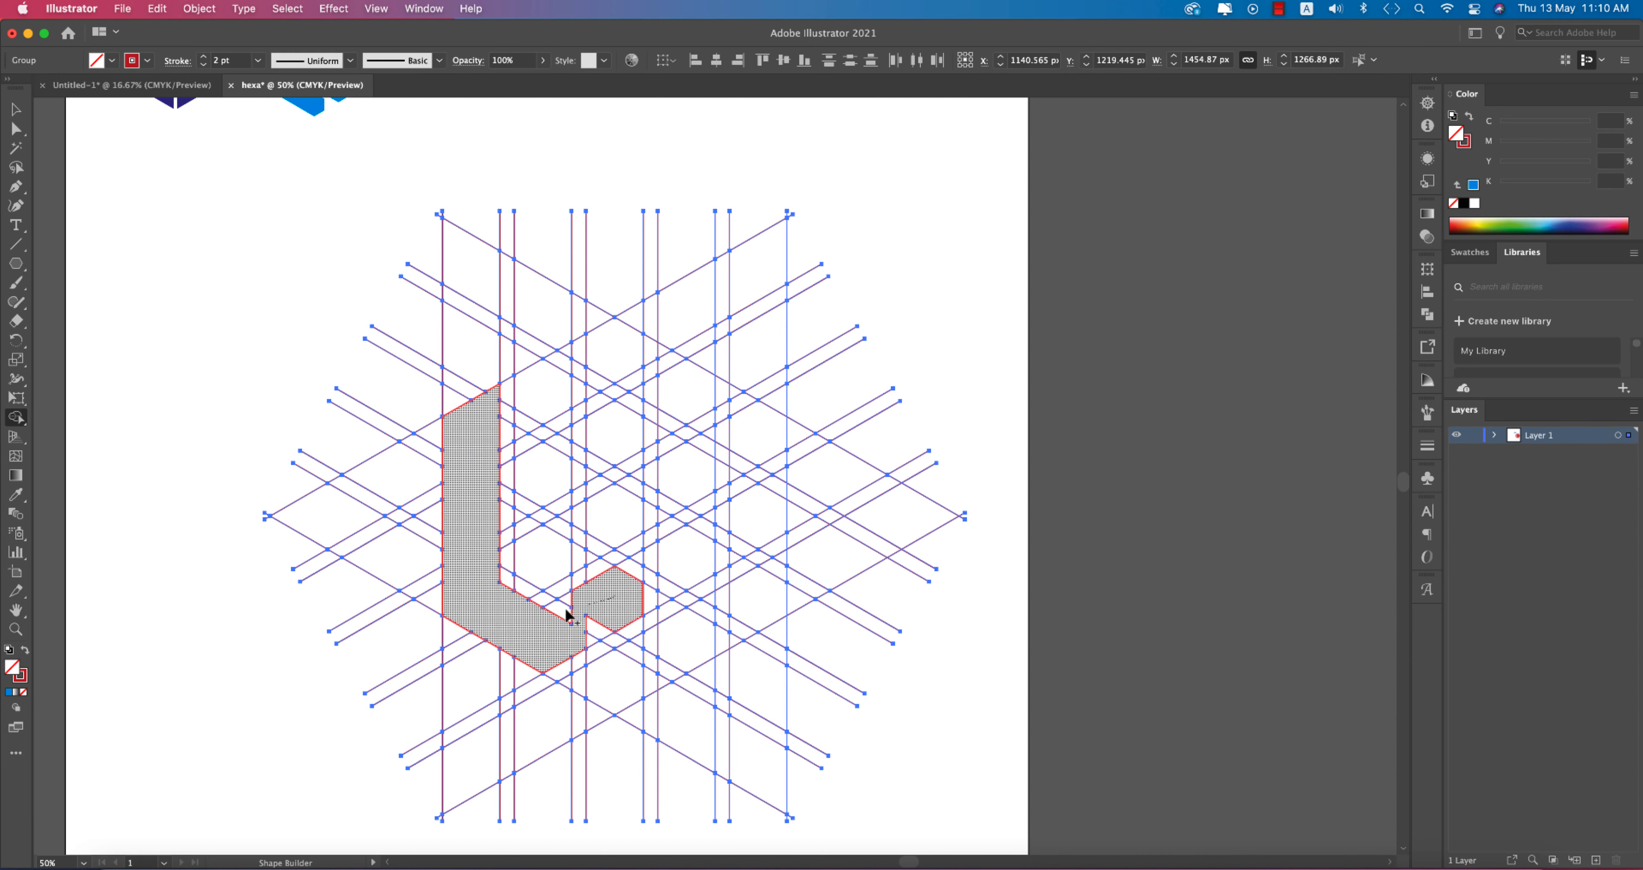
left_click_drag(563, 616, 577, 644)
mouse_move(630, 590)
left_mouse_down()
mouse_move(700, 638)
mouse_move(673, 646)
left_mouse_up()
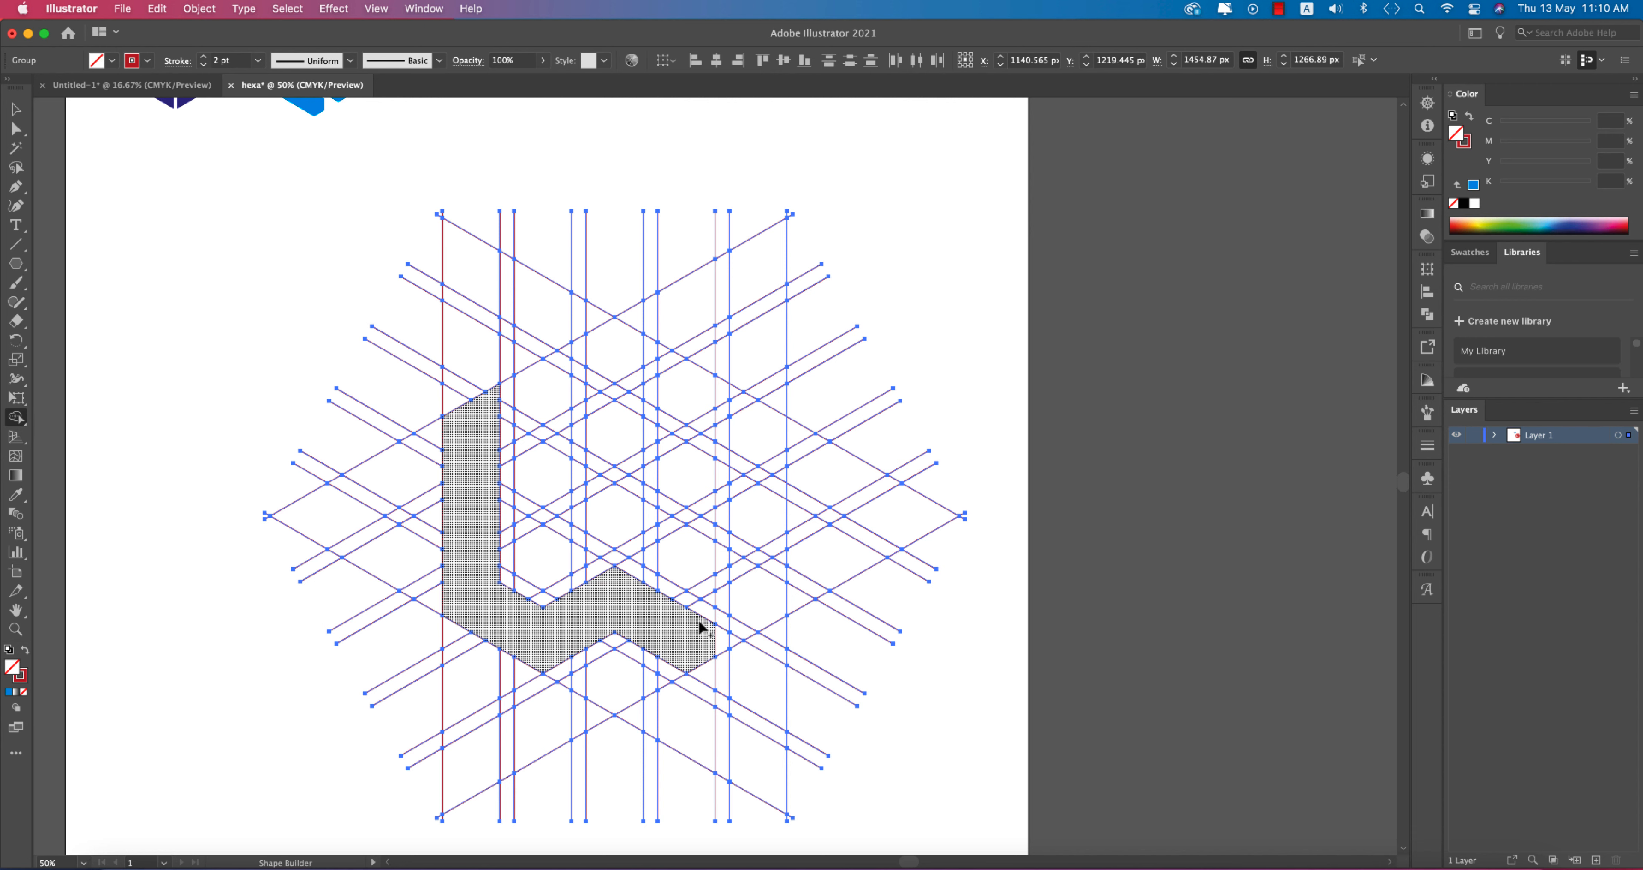
mouse_move(689, 645)
left_mouse_down()
mouse_move(746, 587)
mouse_move(753, 411)
left_mouse_up()
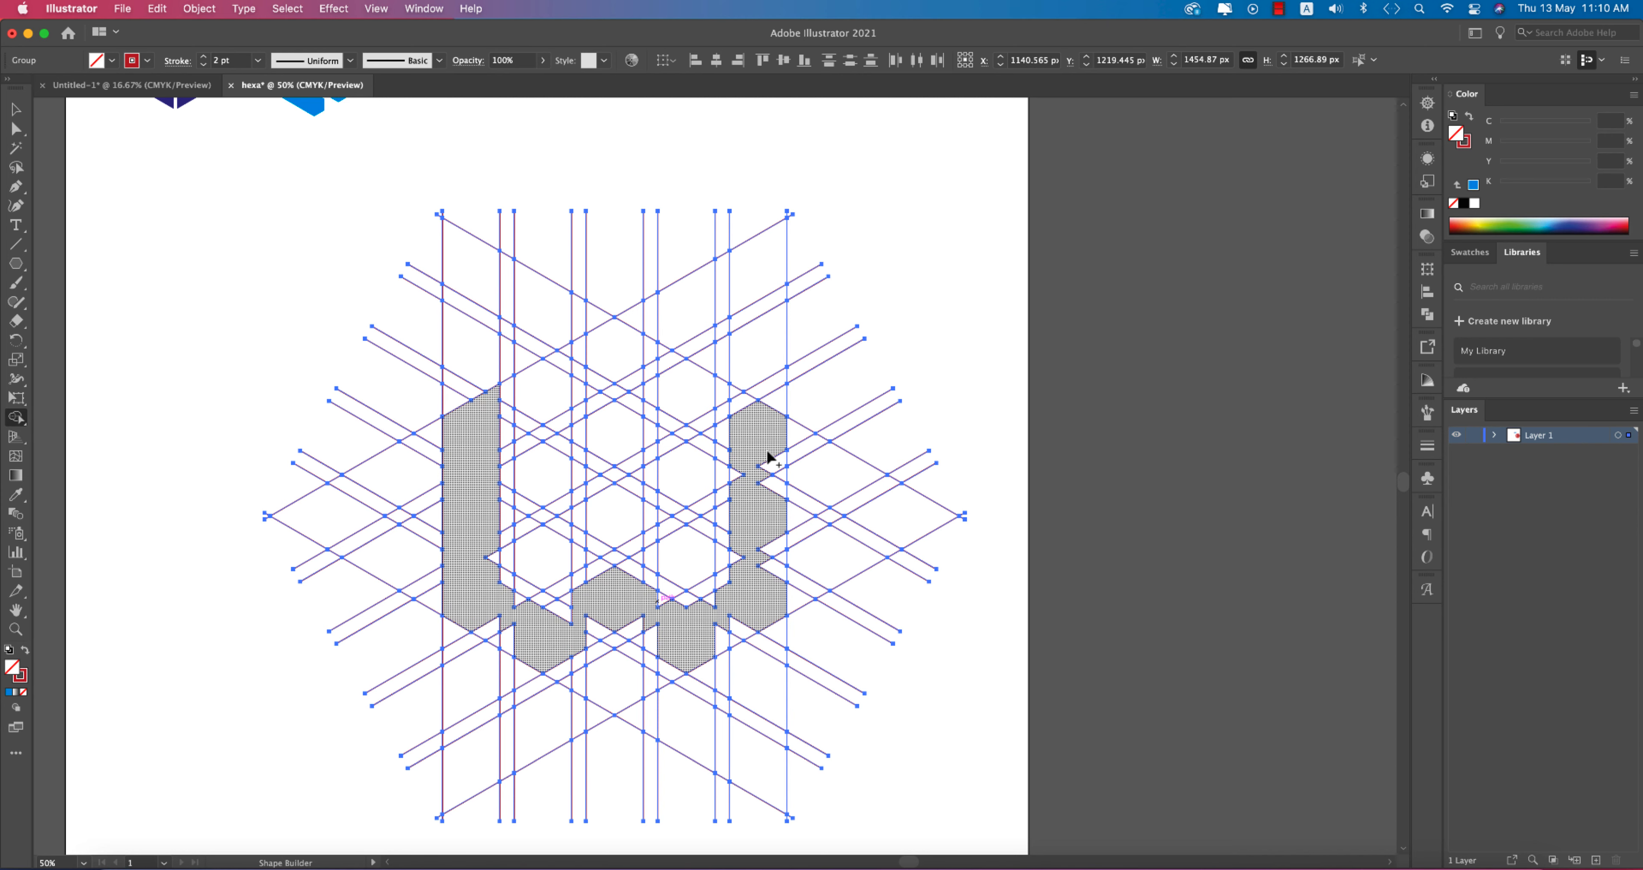
mouse_move(778, 558)
left_mouse_down()
mouse_move(726, 650)
mouse_move(743, 588)
mouse_move(661, 652)
mouse_move(497, 623)
mouse_move(743, 585)
mouse_move(736, 396)
left_mouse_up()
Step: Merge the cells of the inner M-shaped band and fill both the W and M shapes with the stroke's red
key("super+z")
mouse_move(543, 389)
left_mouse_down()
mouse_move(541, 519)
mouse_move(569, 392)
mouse_move(690, 376)
mouse_move(705, 442)
left_mouse_up()
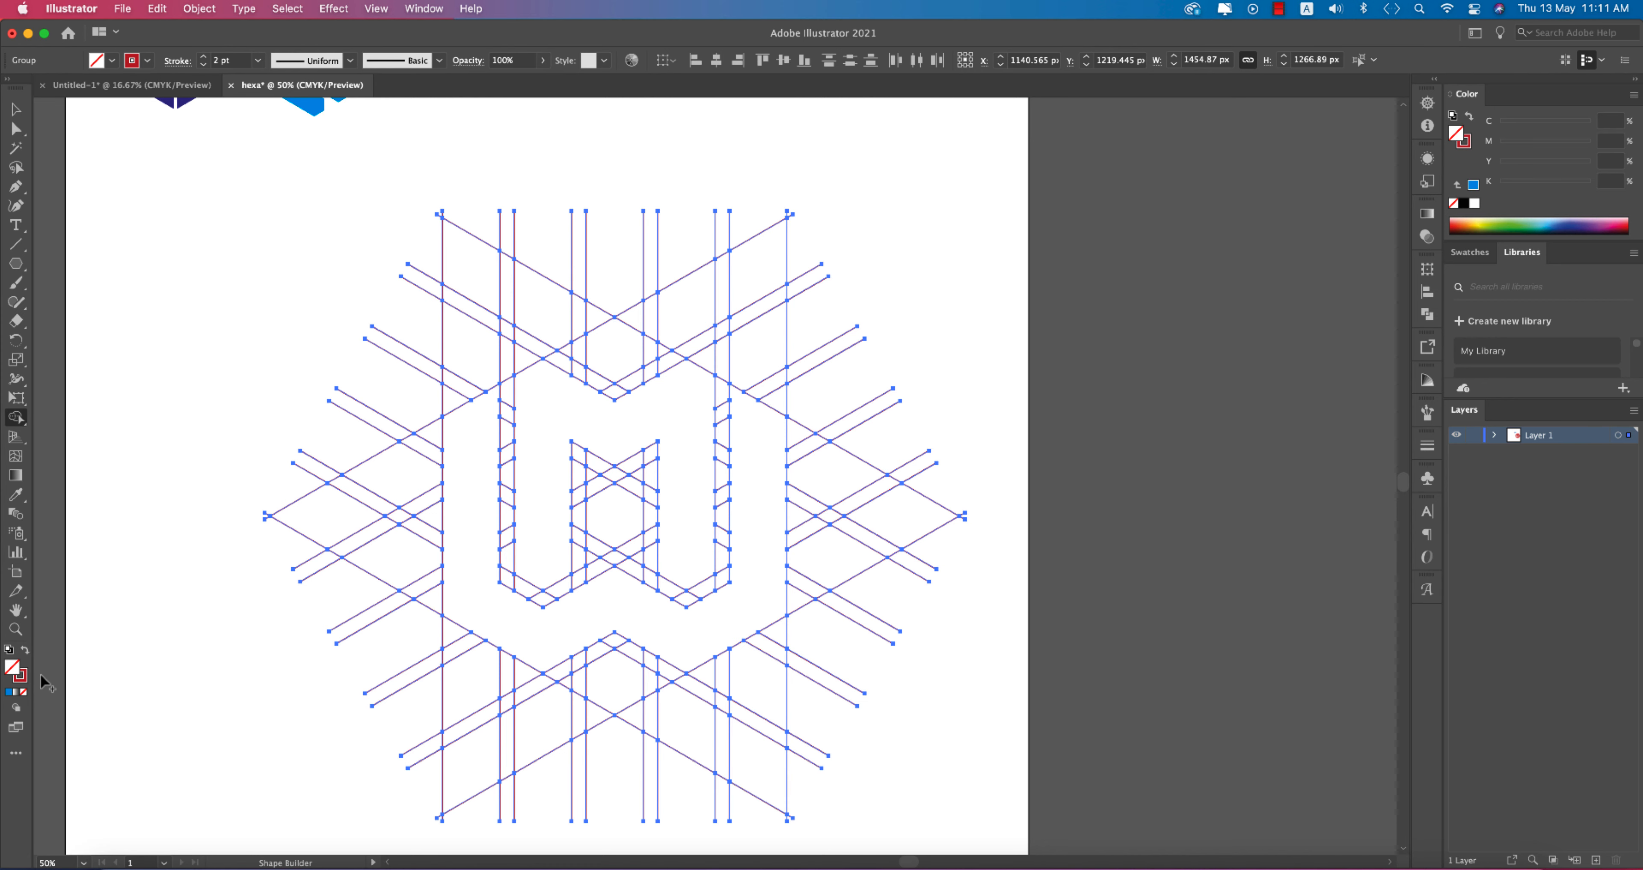
left_click(23, 650)
left_click(454, 540)
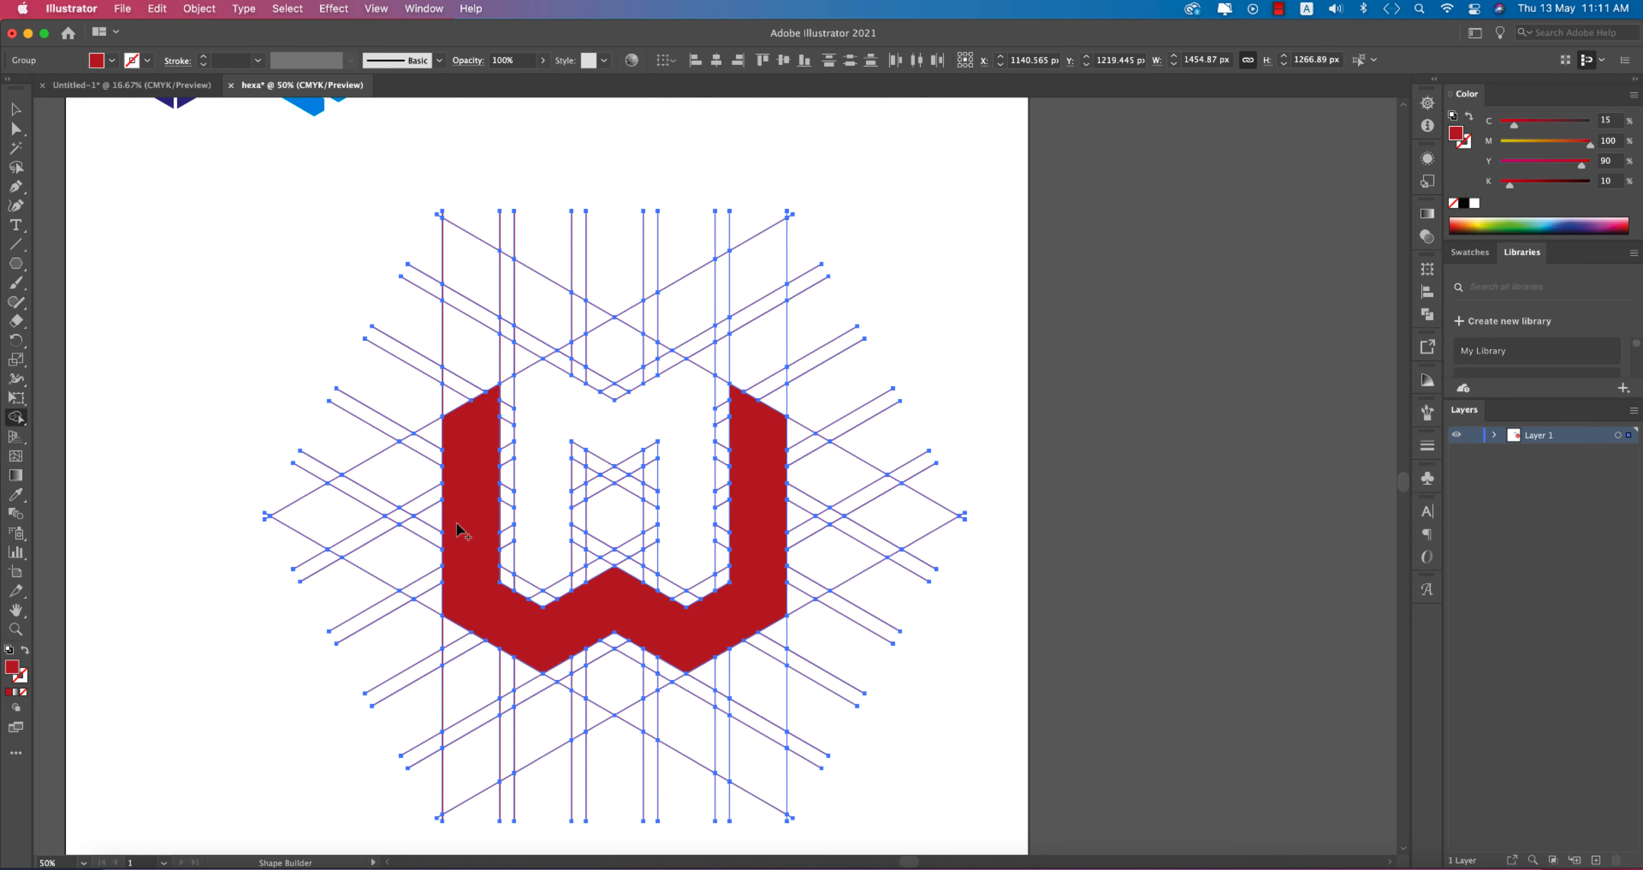
left_click(553, 489)
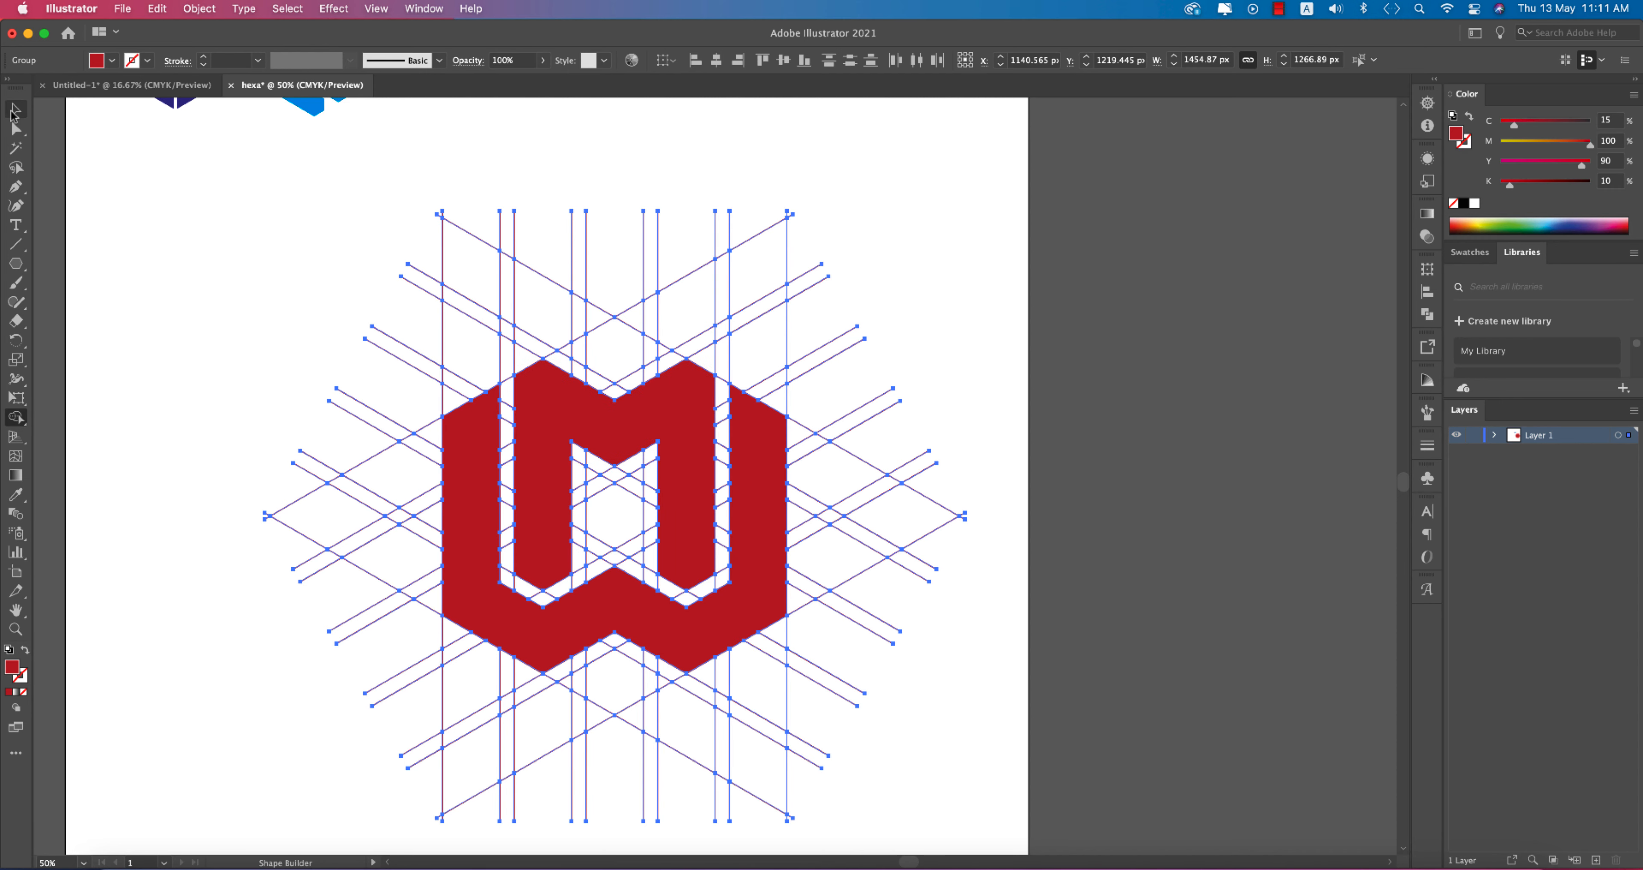
Step: Ungroup the red artwork so the filled letter shapes can be selected apart from the grid lines
left_click(14, 110)
left_click(183, 246)
scroll(722, 480, "down", 2)
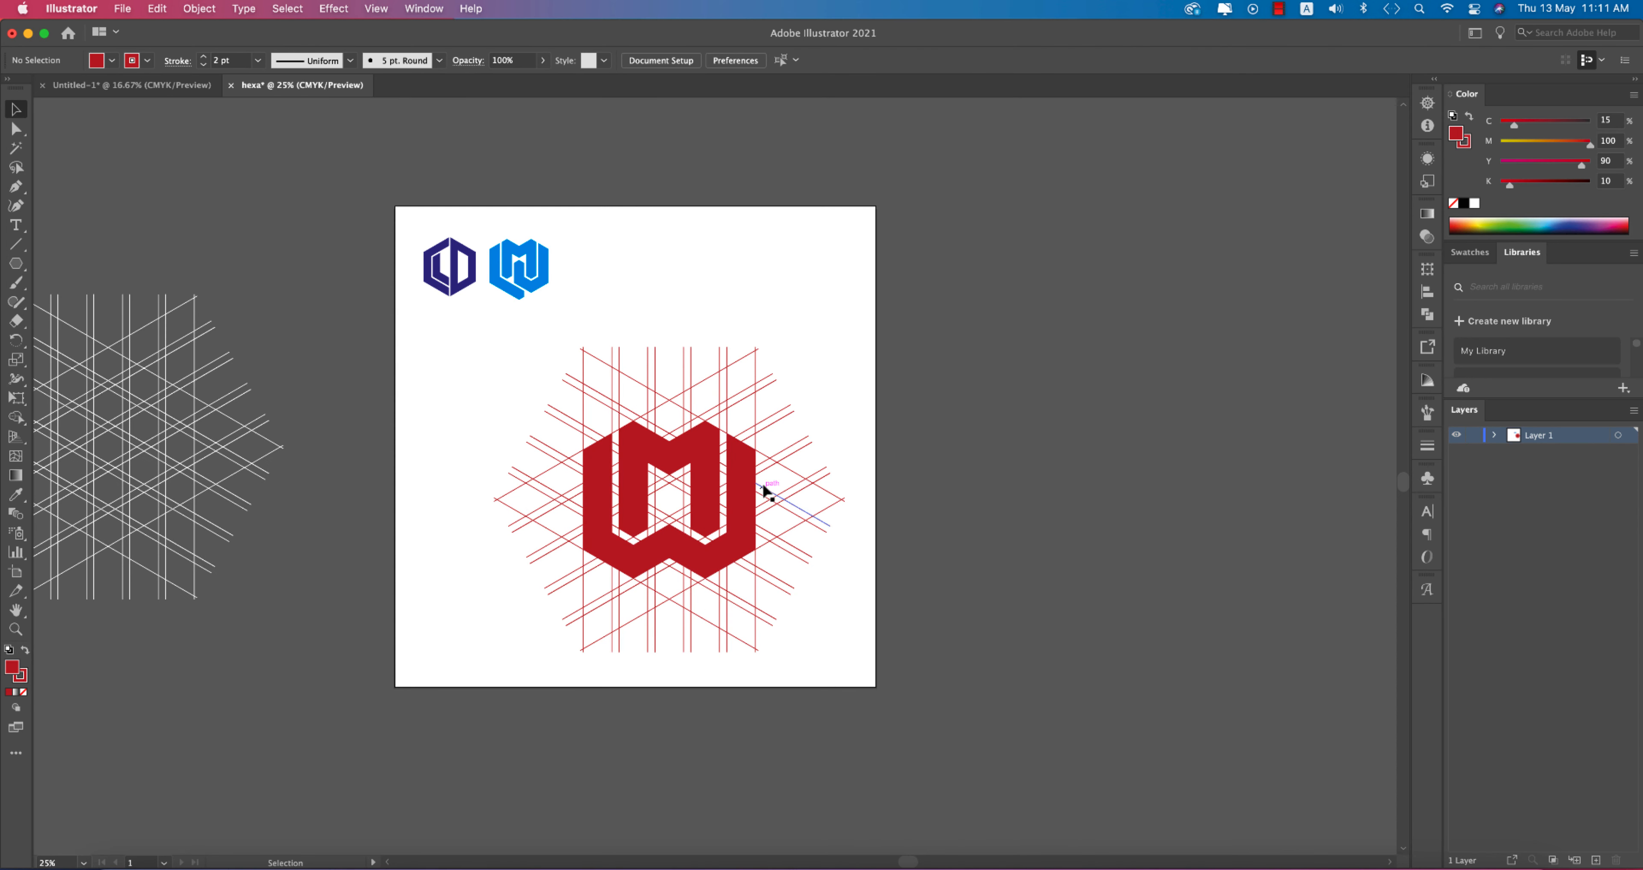
left_click(697, 496)
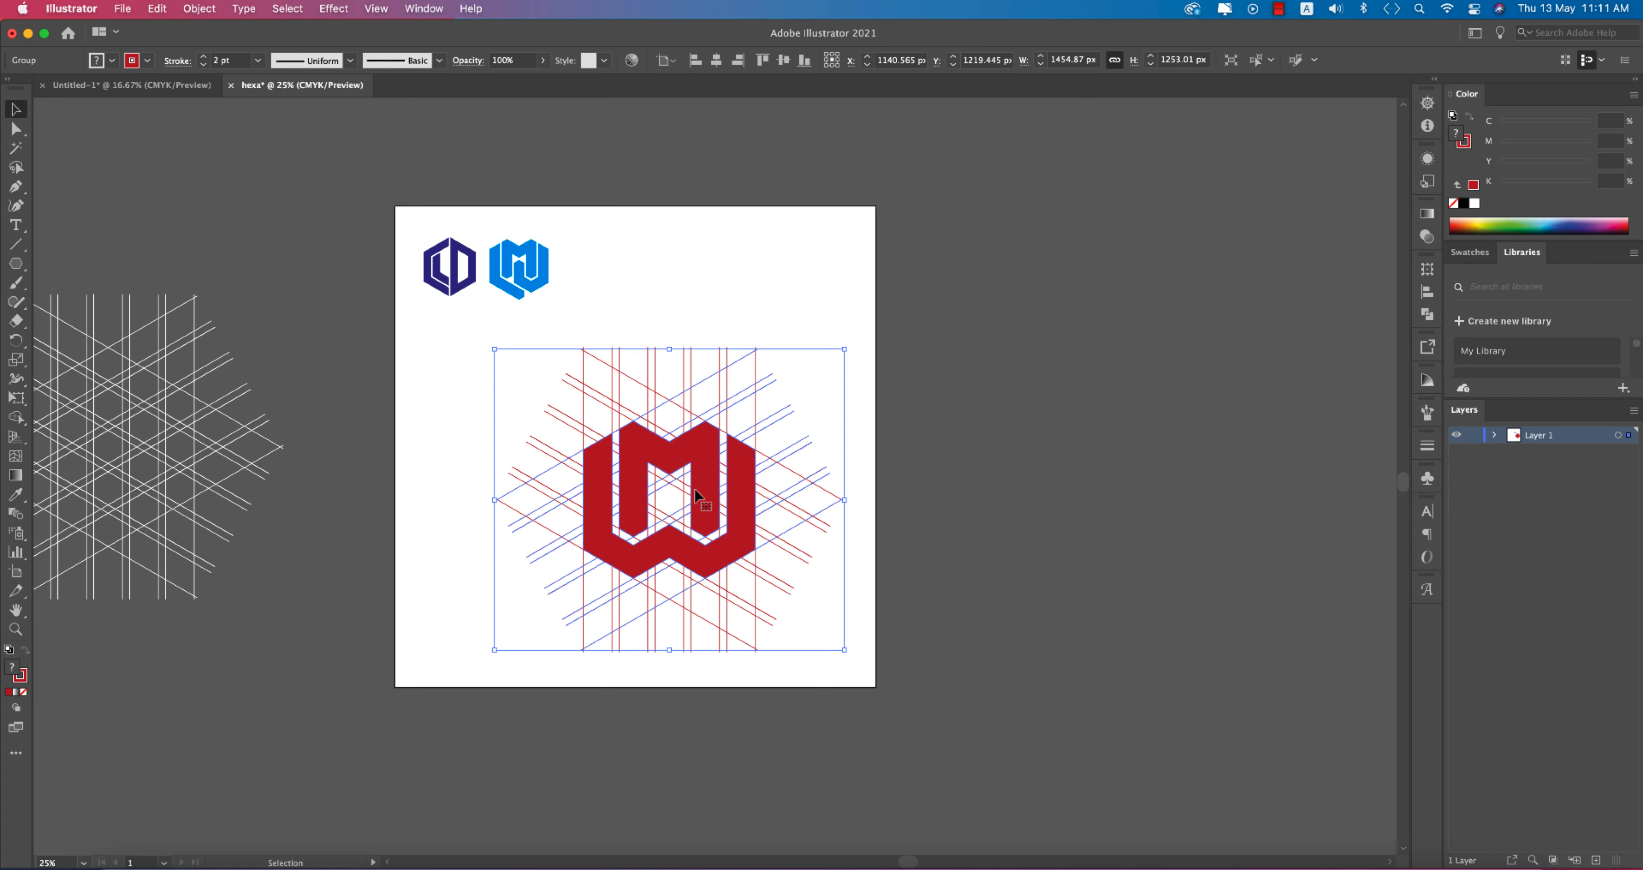
right_click(696, 496)
left_click(744, 640)
left_click(874, 556)
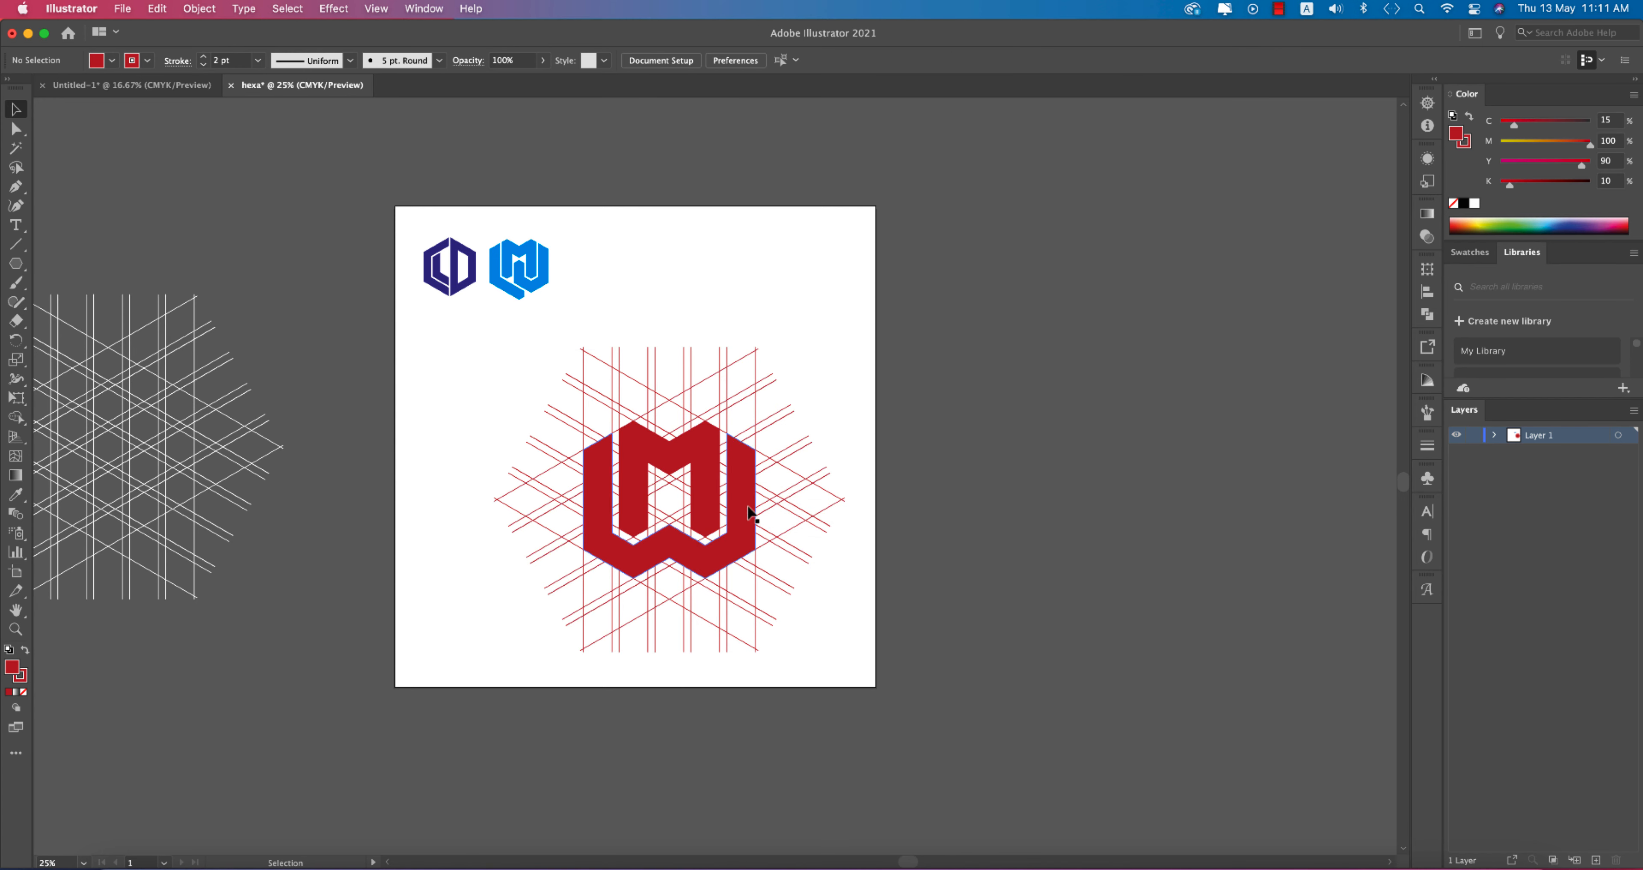
key("super+z")
key("super+z")
right_click(754, 499)
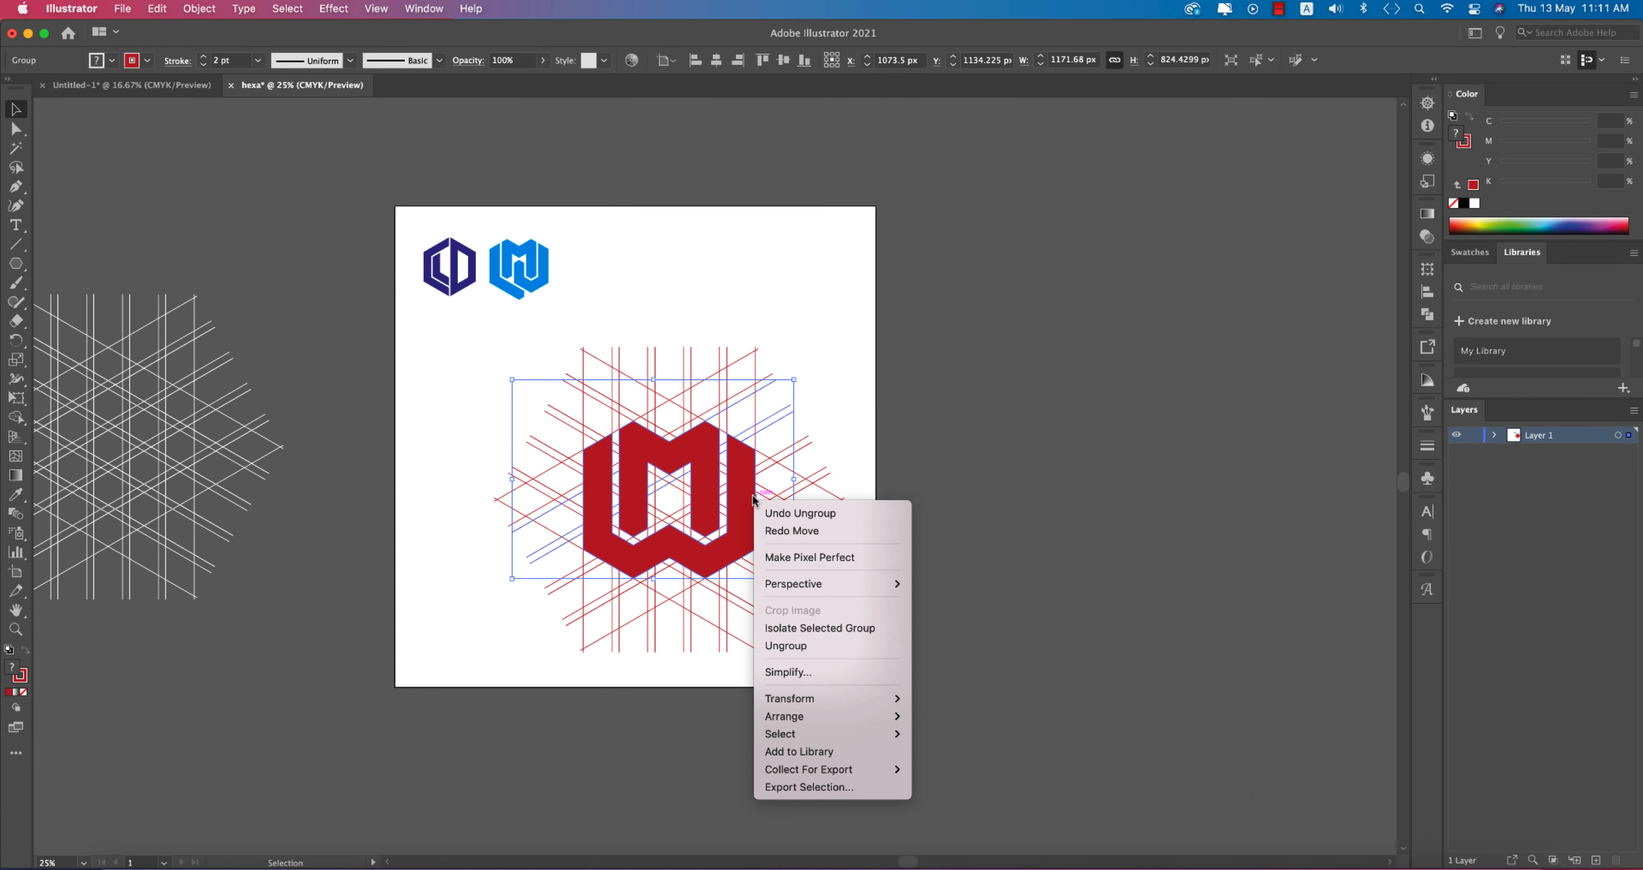
left_click(787, 646)
left_click(840, 615)
Step: Place the filled W and M shapes, scaled down, beside the blue logo and delete the leftover red grid
left_click(752, 489)
left_click(701, 475, "shift")
left_click_drag(702, 483, 598, 266)
left_click(734, 287)
left_click_drag(440, 334, 922, 730)
key("Delete")
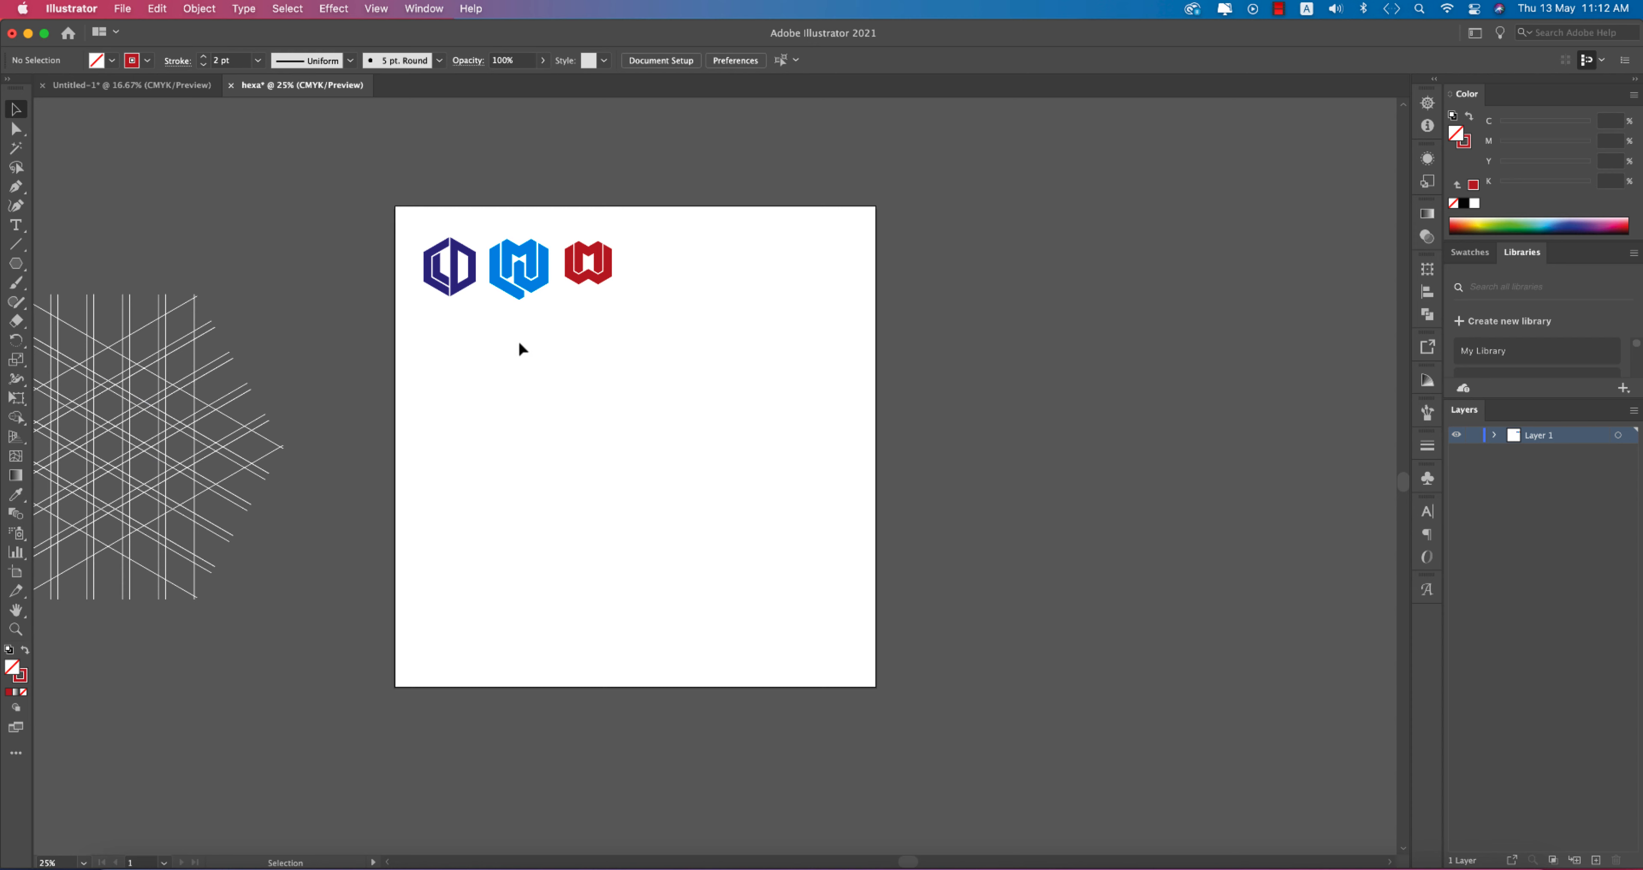
Step: Examine the white grid beside the artboard and the grid-based monograms in the Untitled-1 document
left_click(201, 451)
left_click_drag(251, 477, 610, 519)
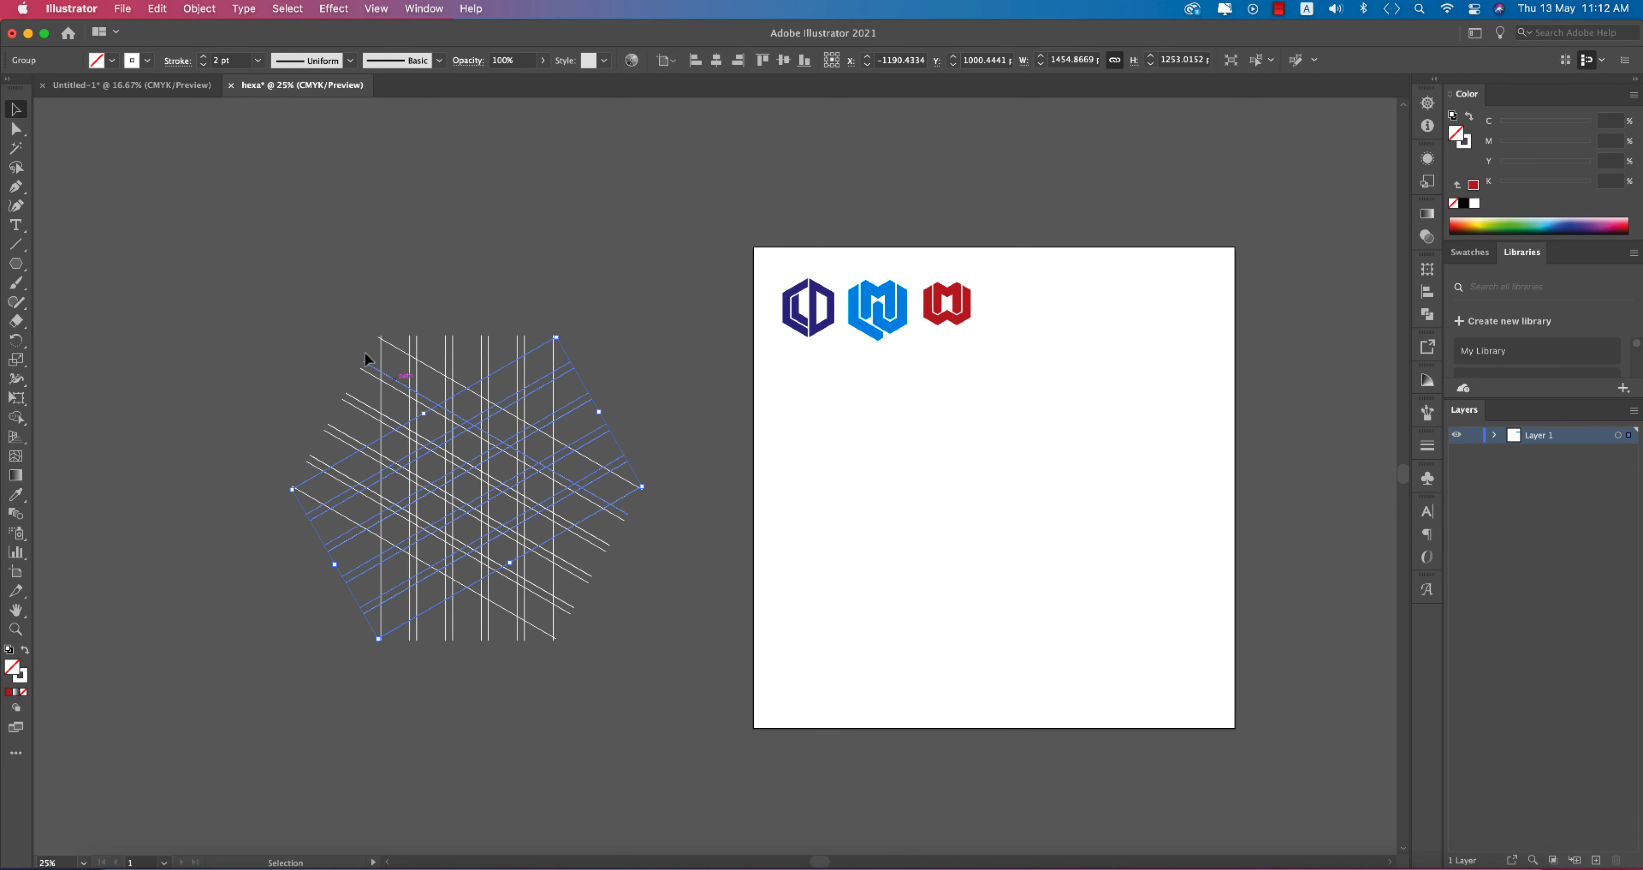
left_click(395, 333)
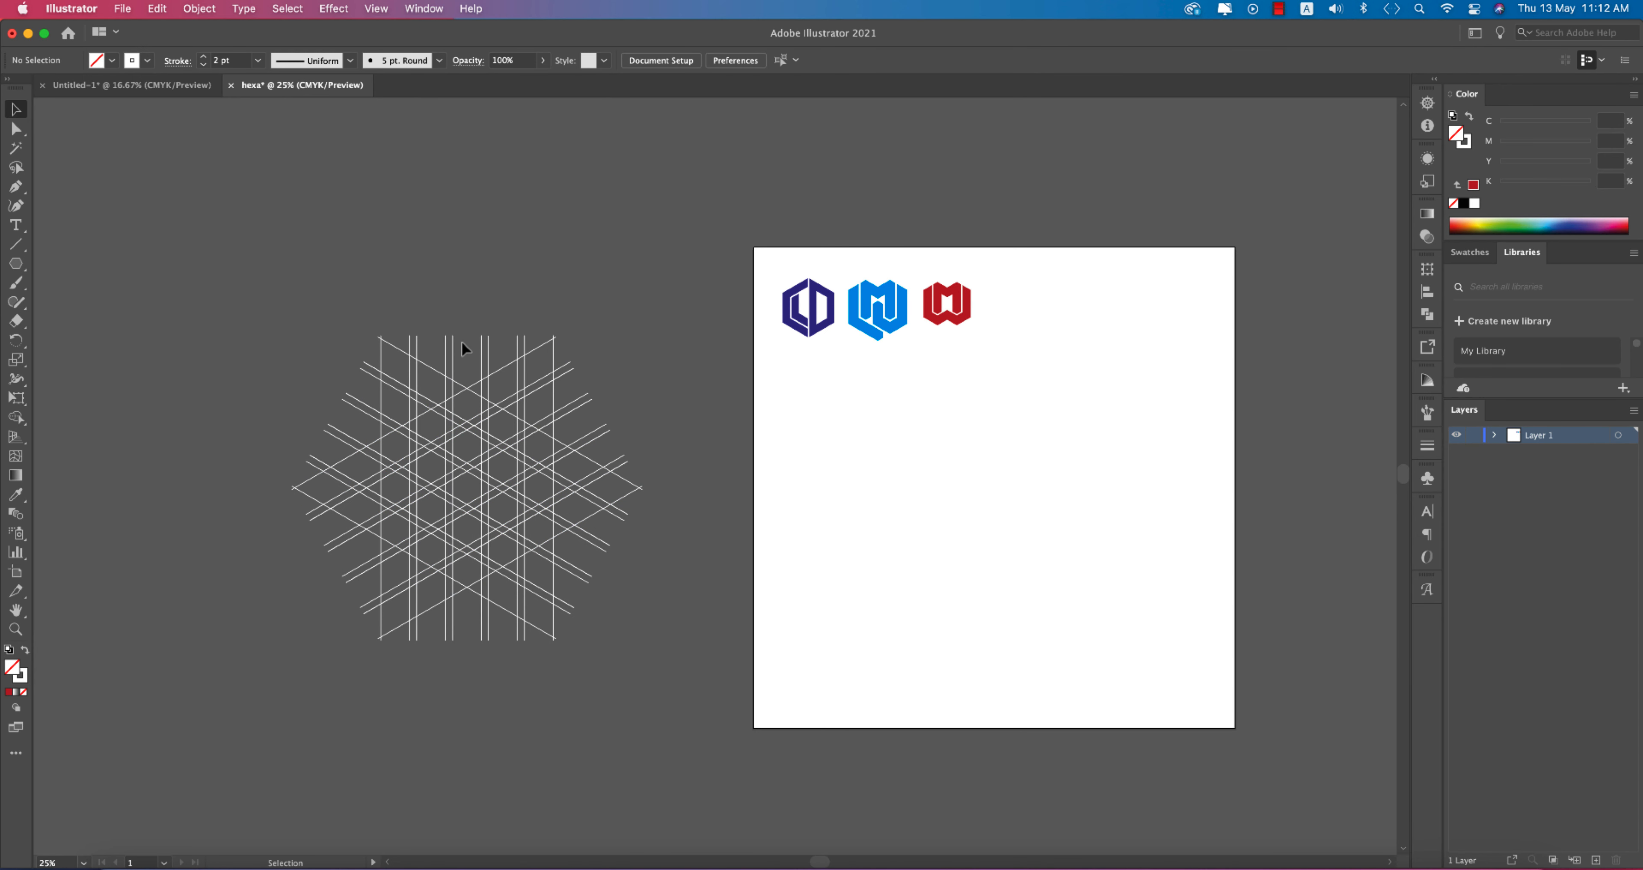
left_click_drag(699, 517, 554, 408)
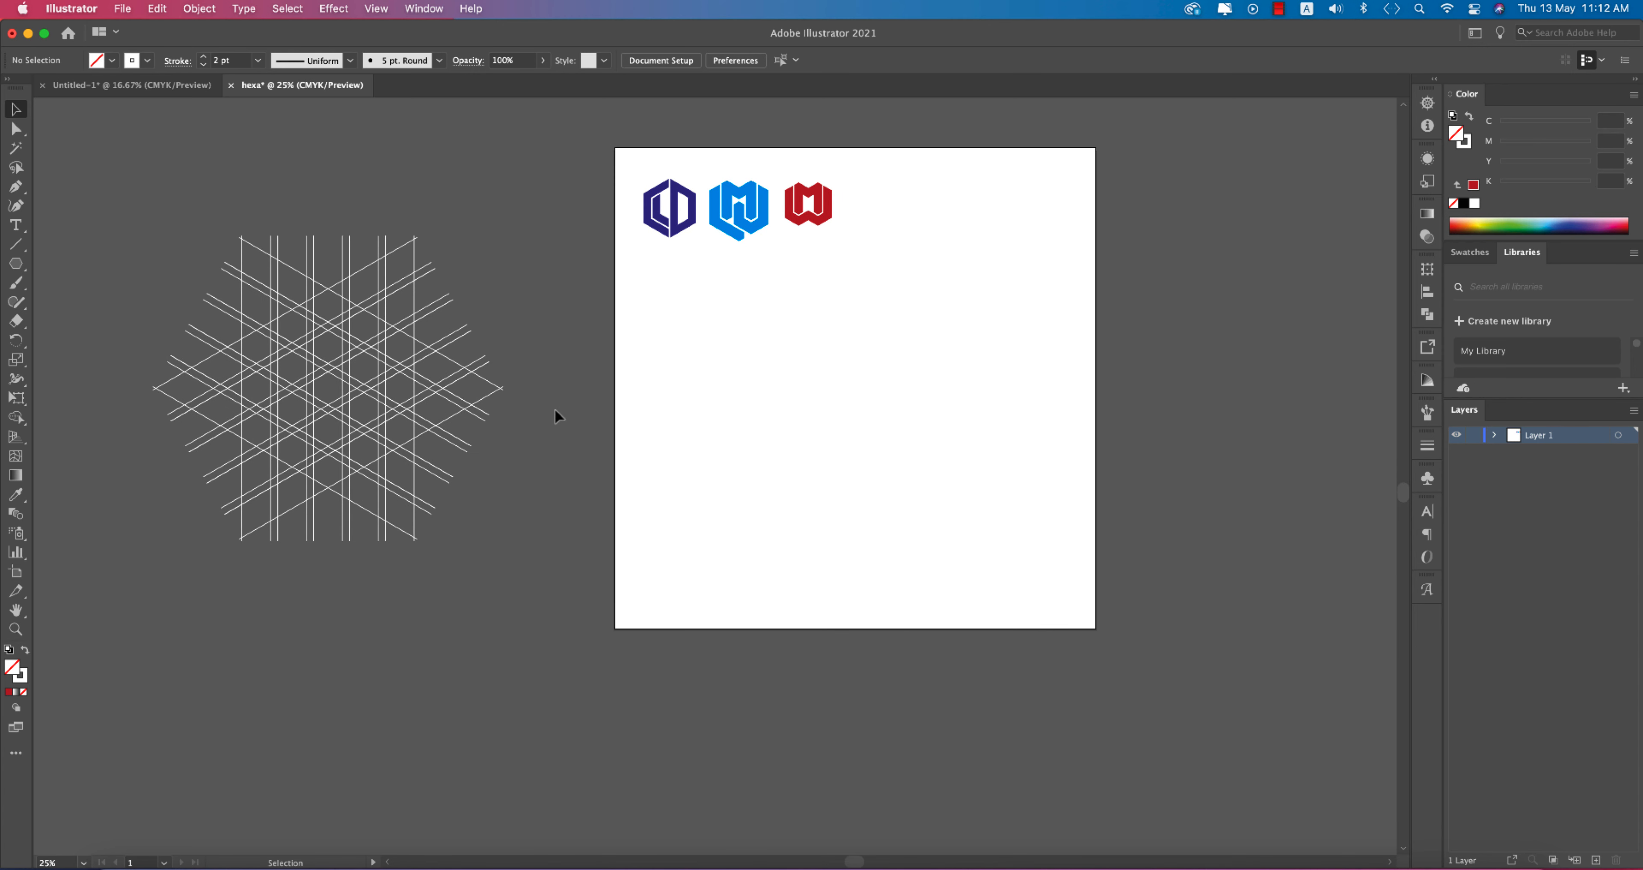
left_click(159, 84)
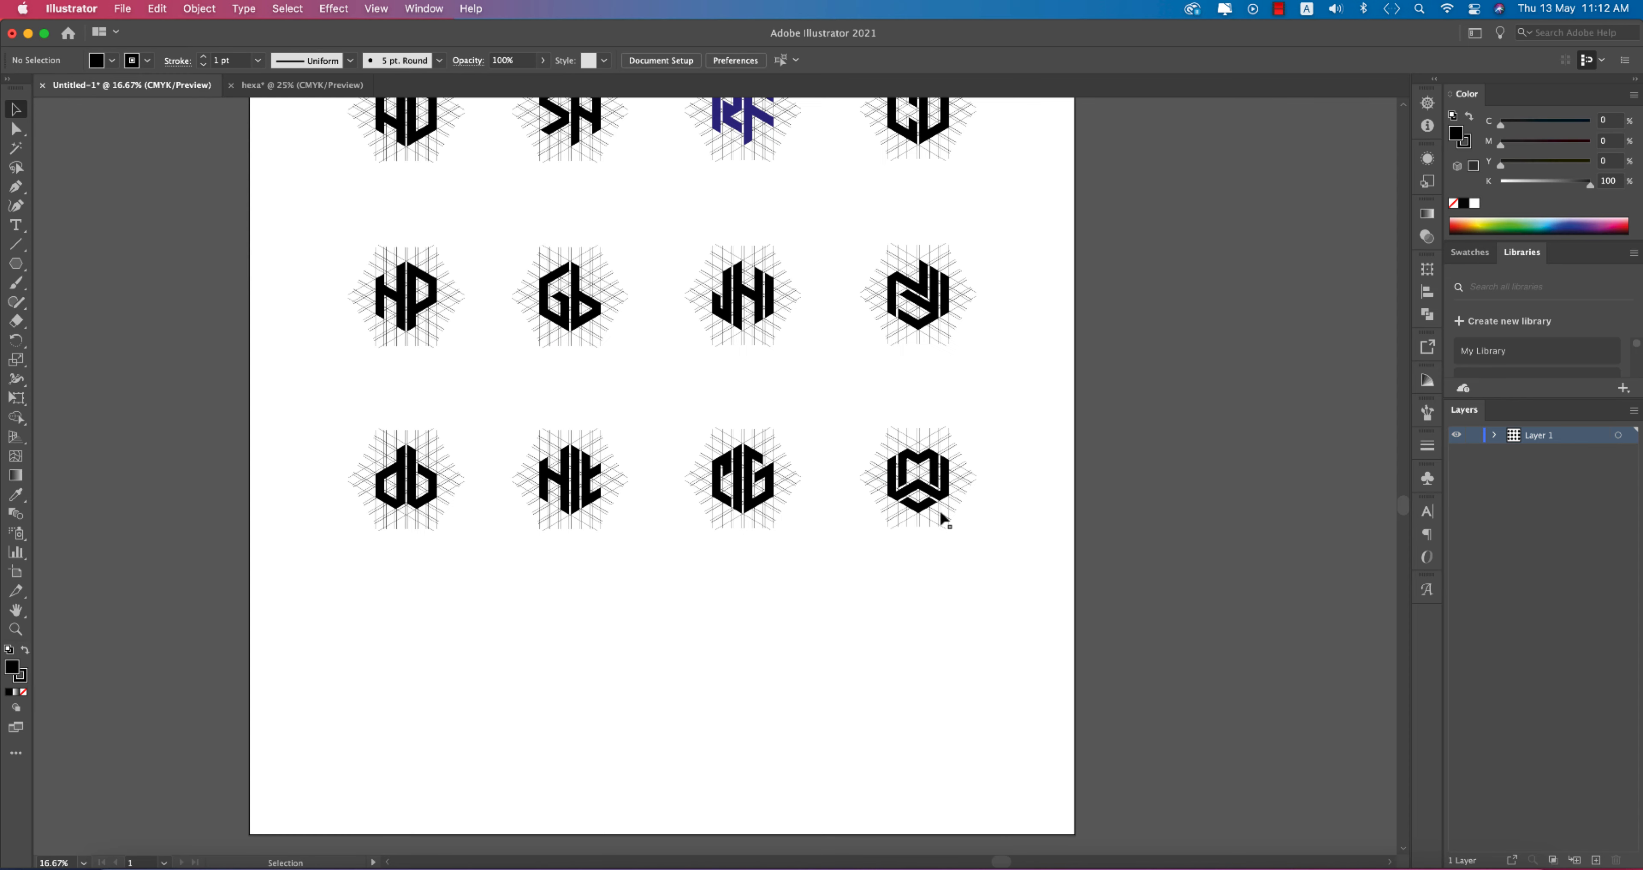
left_click_drag(582, 401, 787, 611)
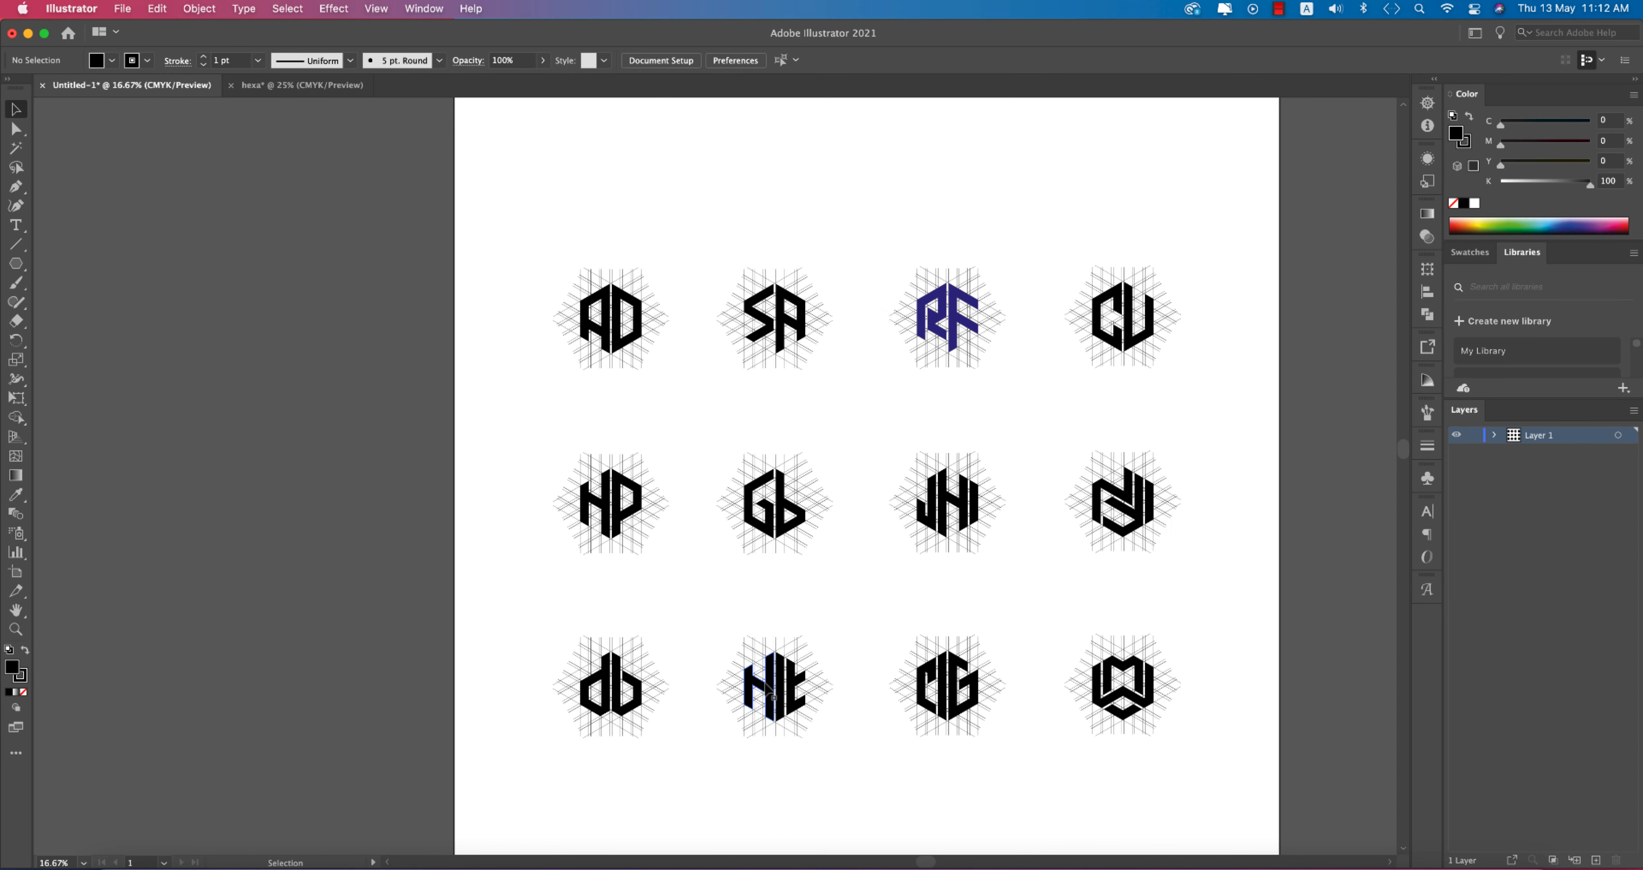
left_click_drag(859, 682, 713, 614)
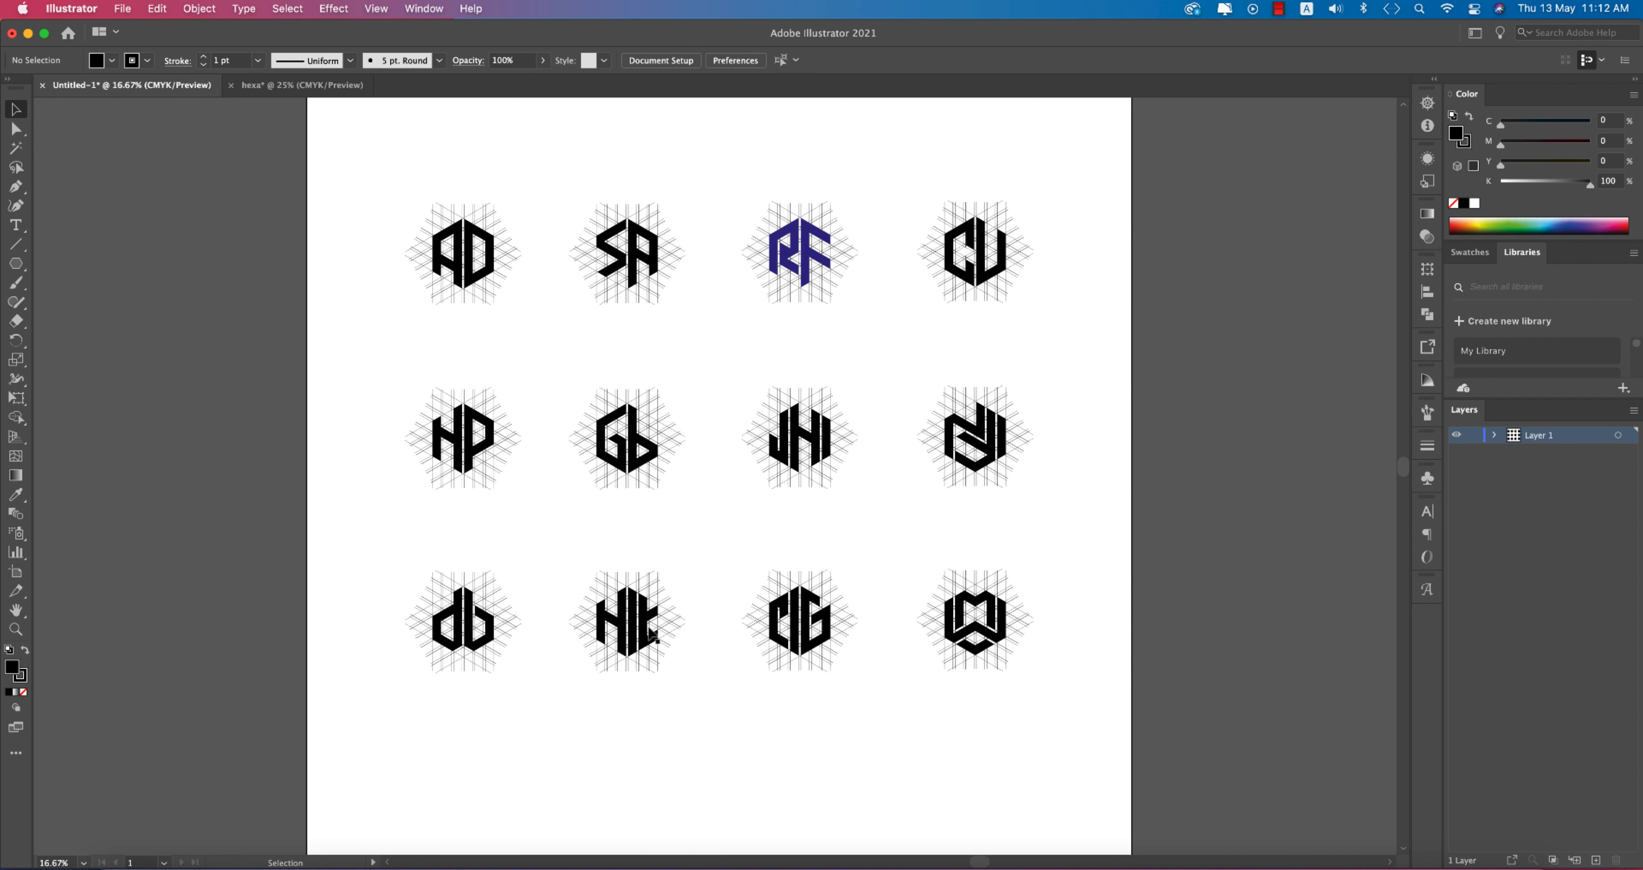
Step: Return to the hexa document and draw a vertical line 1011 px tall below the logos, with a red stroke
left_click(300, 85)
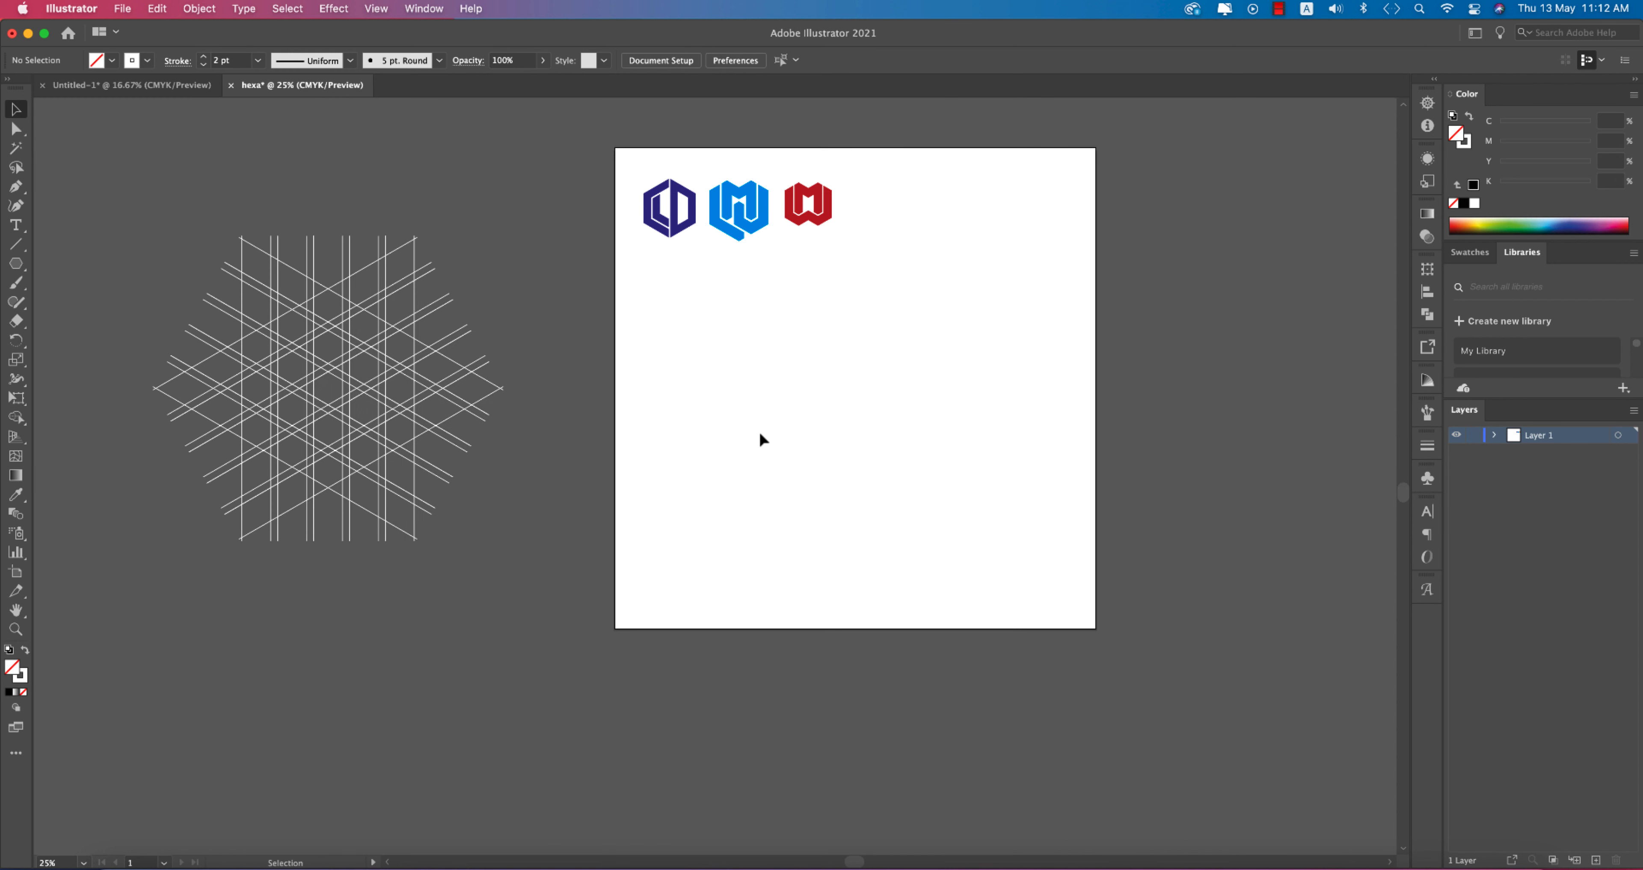
key("super+equal")
left_click(16, 244)
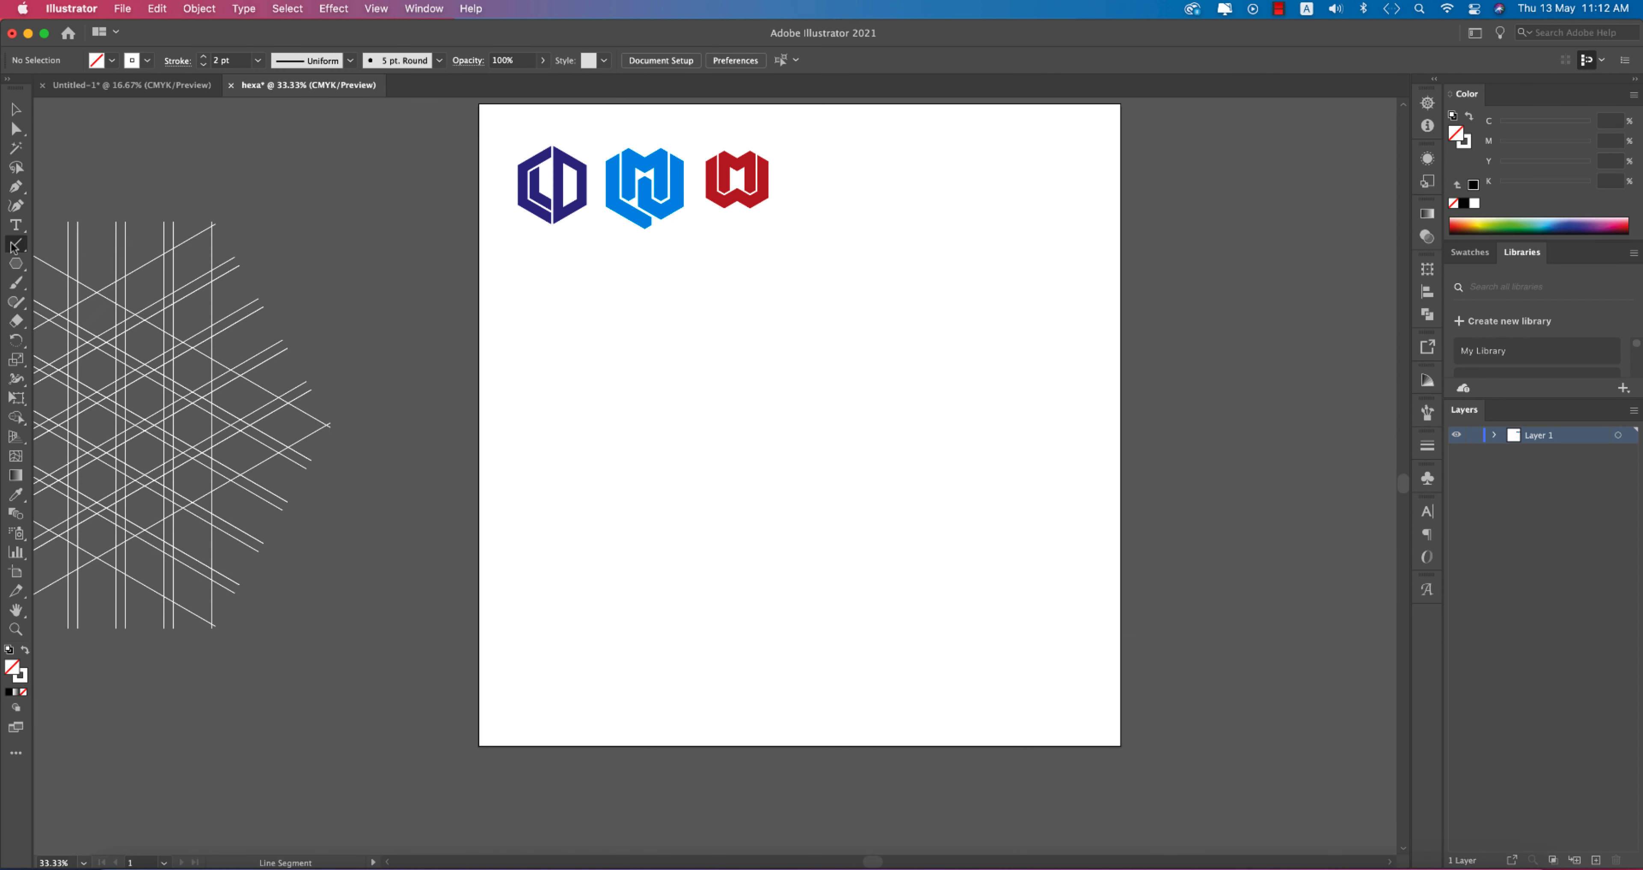
left_click_drag(652, 316, 675, 640)
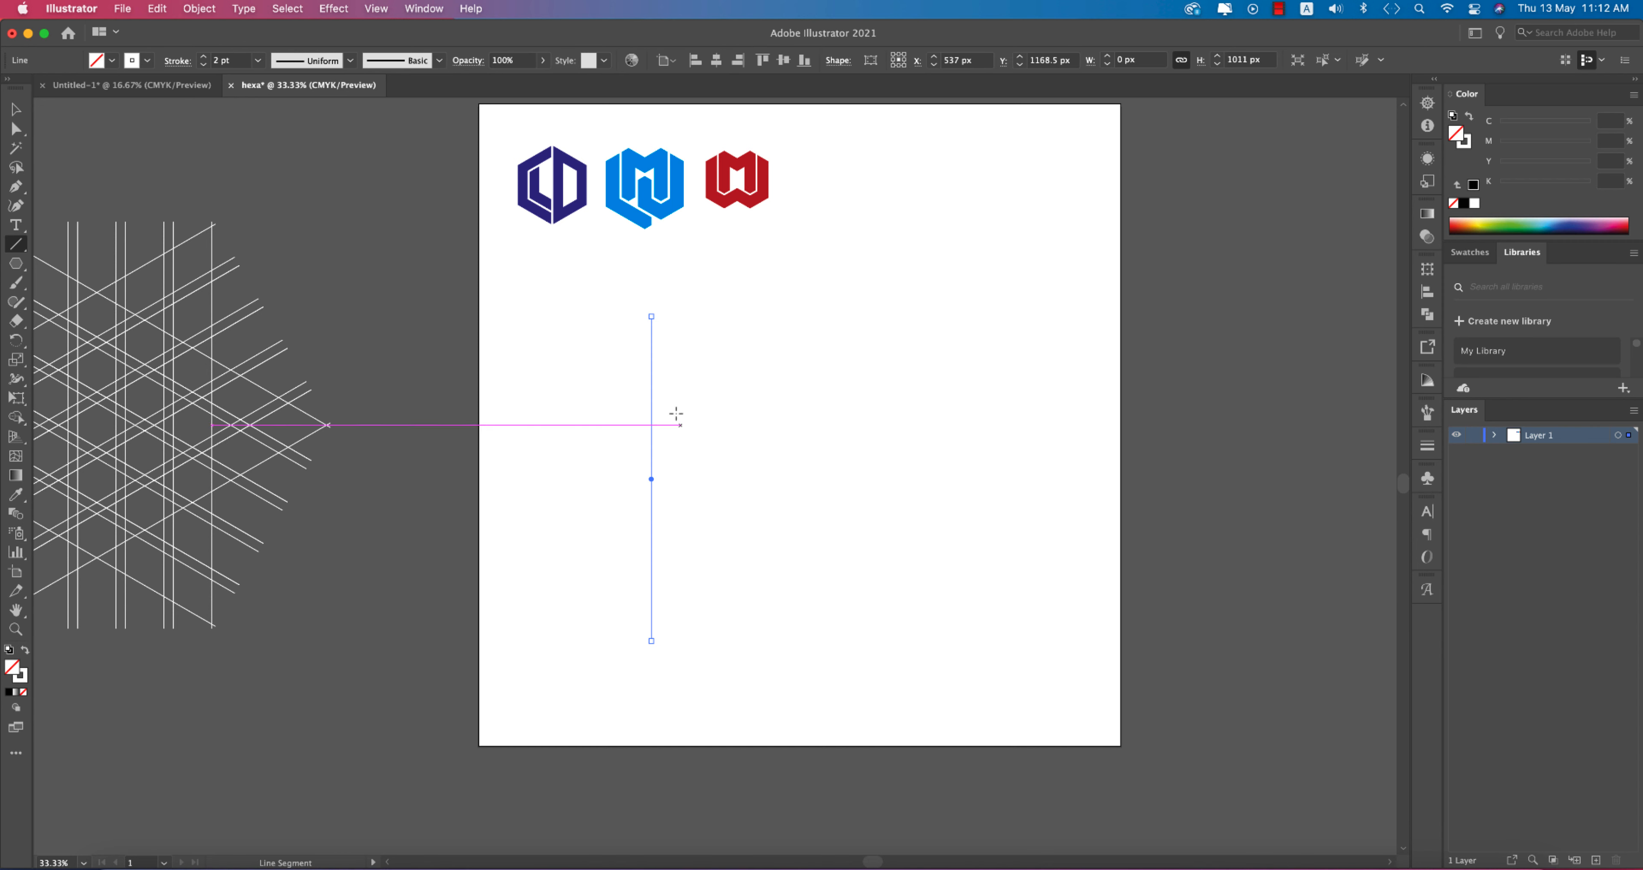
left_click(136, 62)
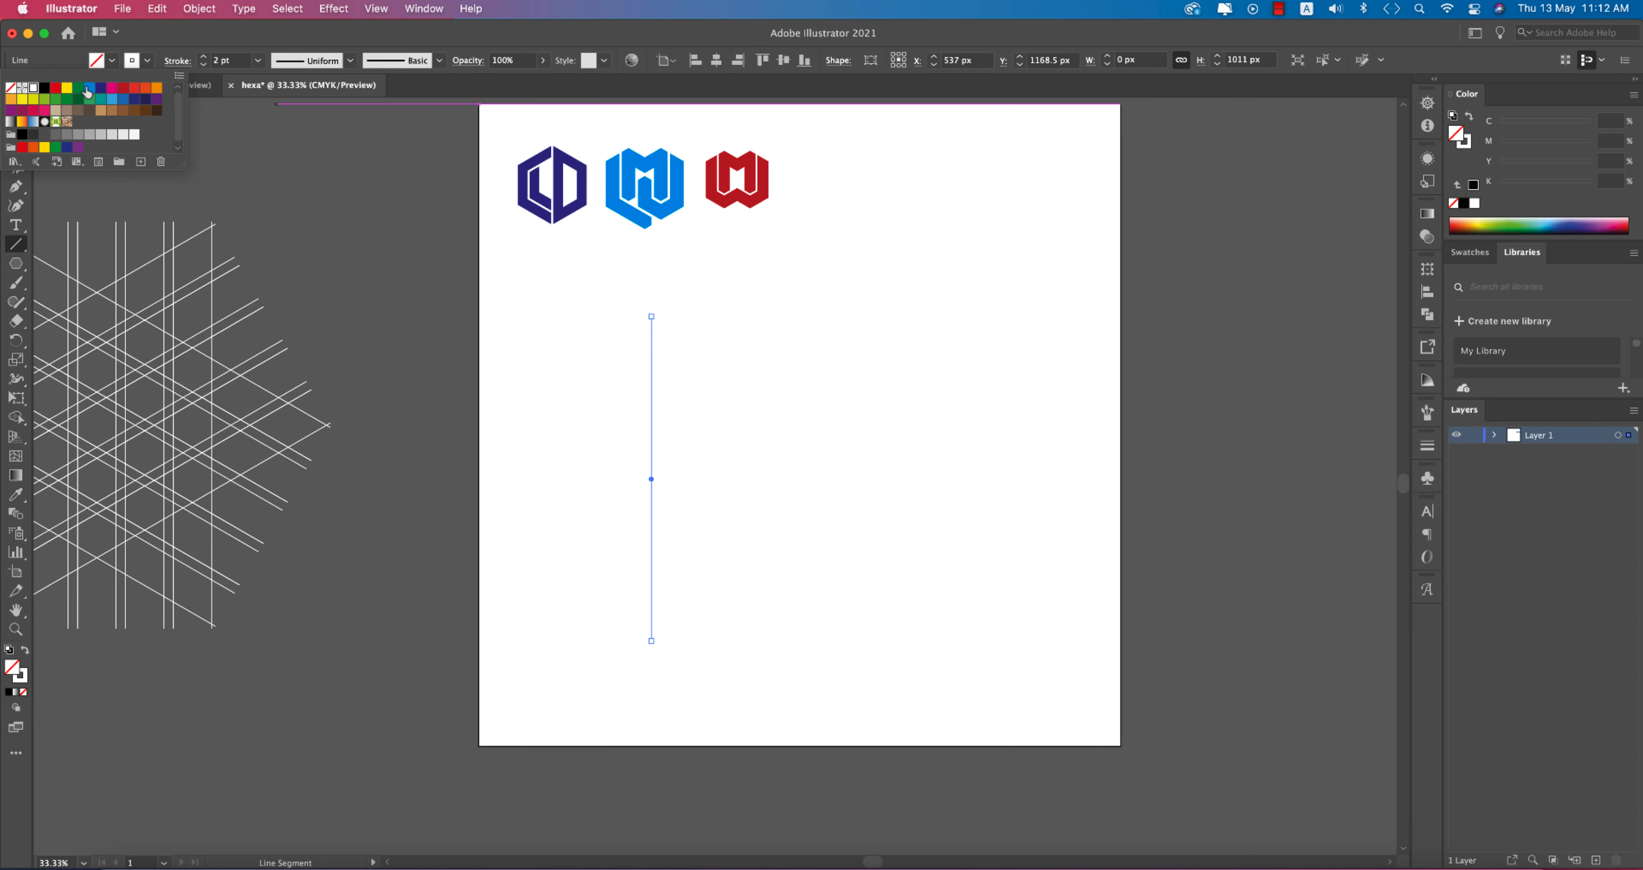
left_click(355, 37)
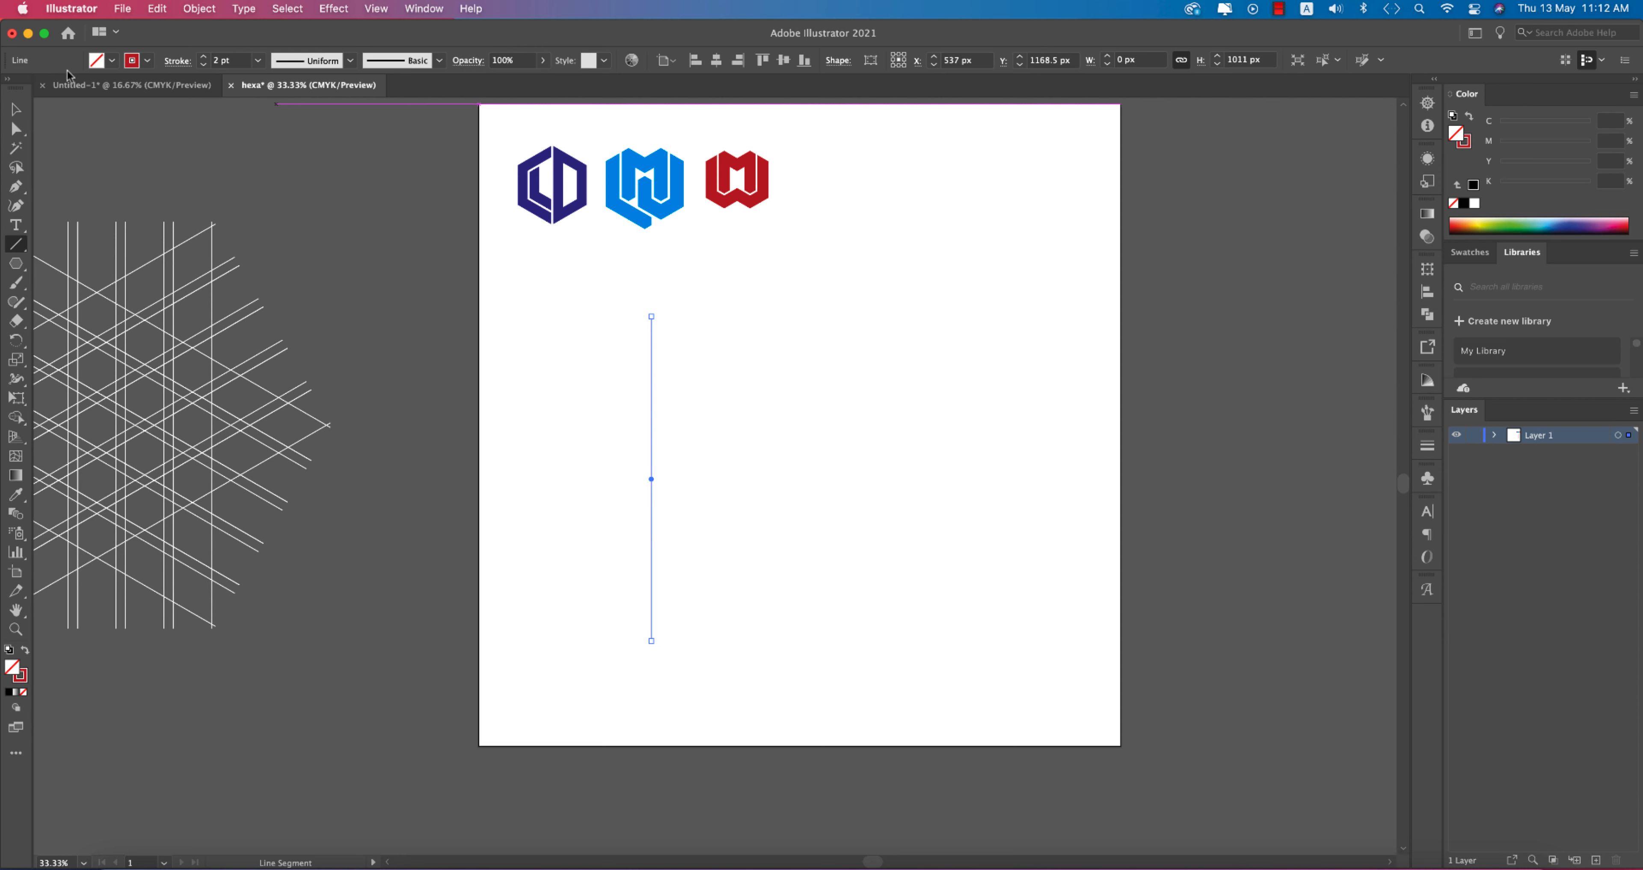
Step: Duplicate the red line sideways to make one wide and one narrow gap across 138 px, and group the lines
key("v")
left_click(759, 475)
left_click_drag(652, 469, 494, 504)
left_click(695, 483)
scroll(695, 483, "up", 2)
key("super+g")
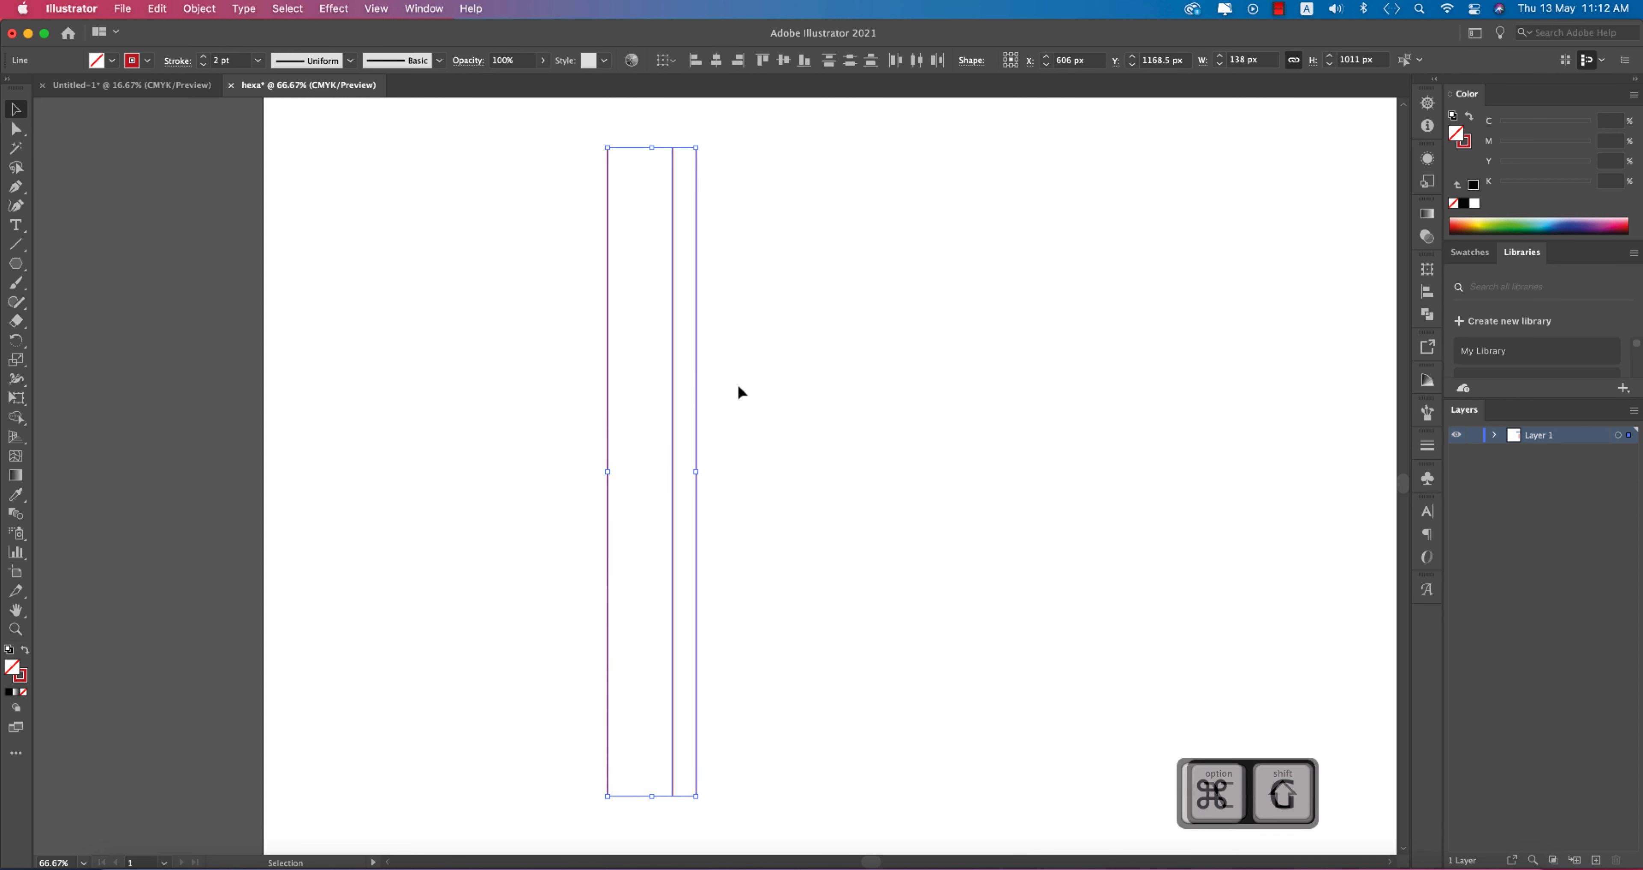
Step: Repeat the closely spaced line pair to the right at equal intervals until there are five pairs
left_click_drag(714, 444, 1052, 461)
left_click(727, 289)
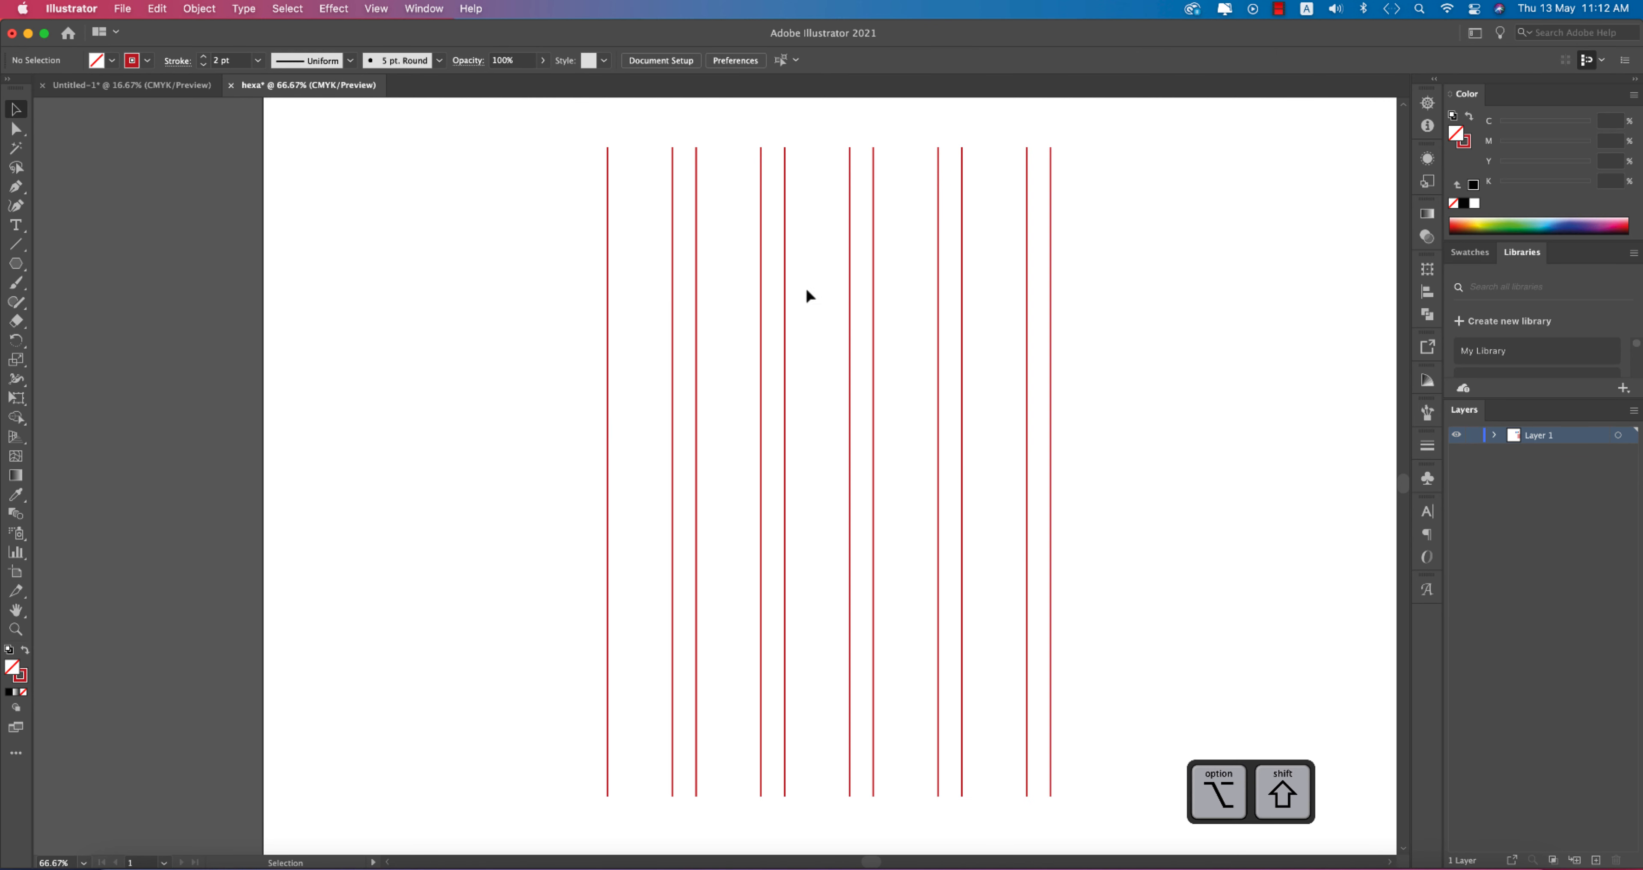
scroll(1017, 311, "right", 5)
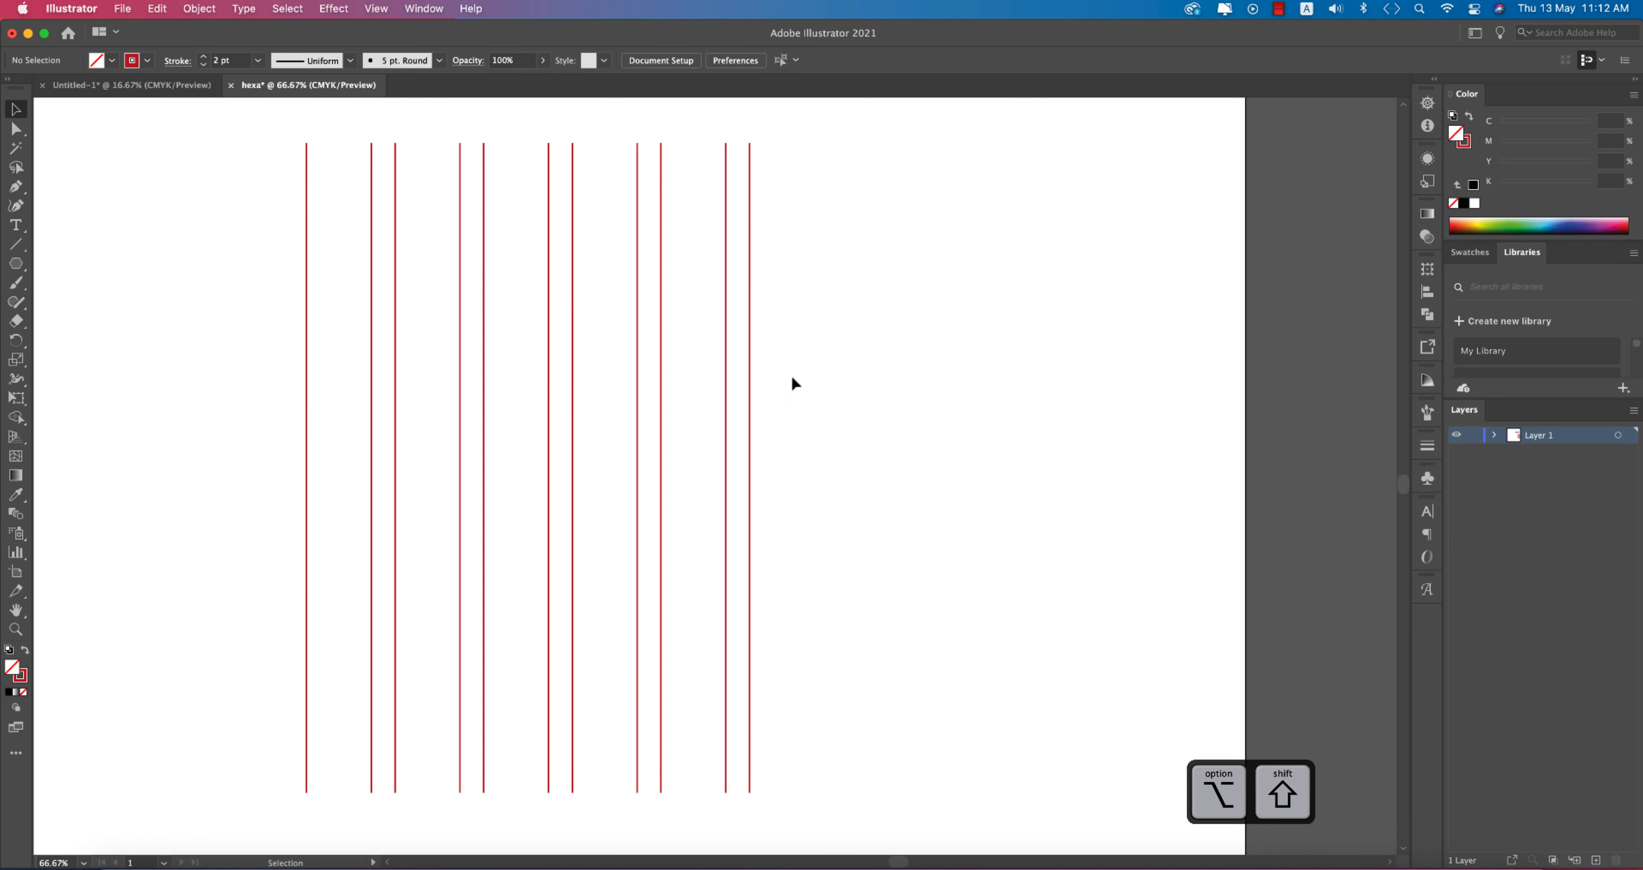
Step: Add one more copy of the line pair on the right and delete its outer line, leaving a single closing line
left_click(730, 402)
left_click_drag(750, 419, 838, 428)
double_click(840, 429)
left_click(840, 429)
key("Delete")
double_click(890, 442)
scroll(890, 442, "down", 2)
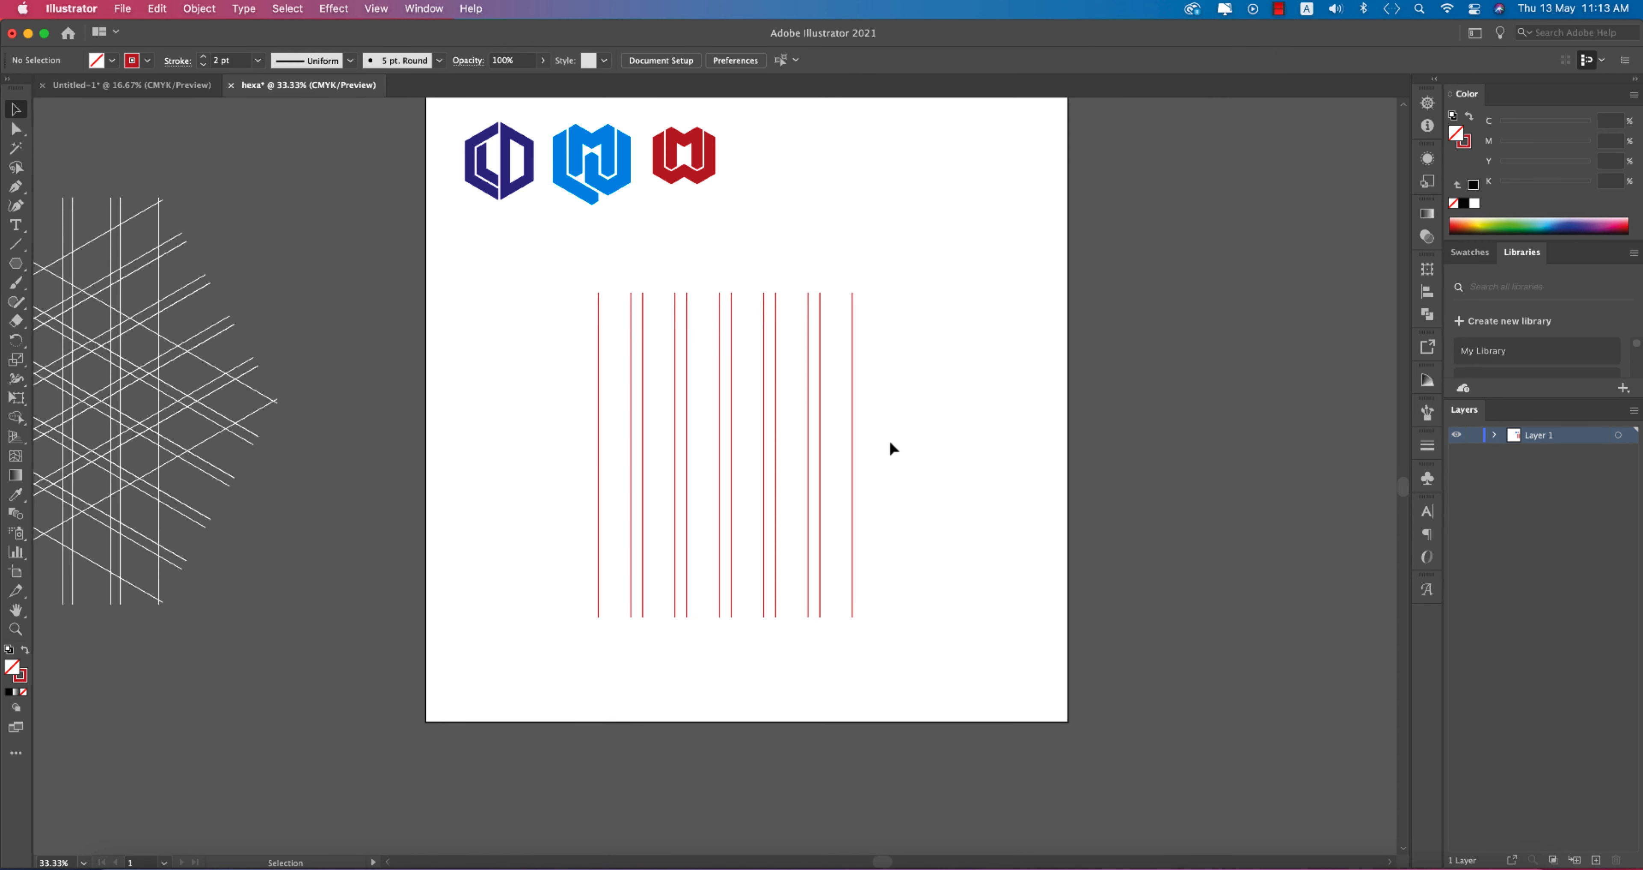
Step: Select the whole set of vertical red lines on the artboard
left_click_drag(890, 442, 433, 469)
left_click(625, 354)
left_click_drag(904, 361, 526, 424)
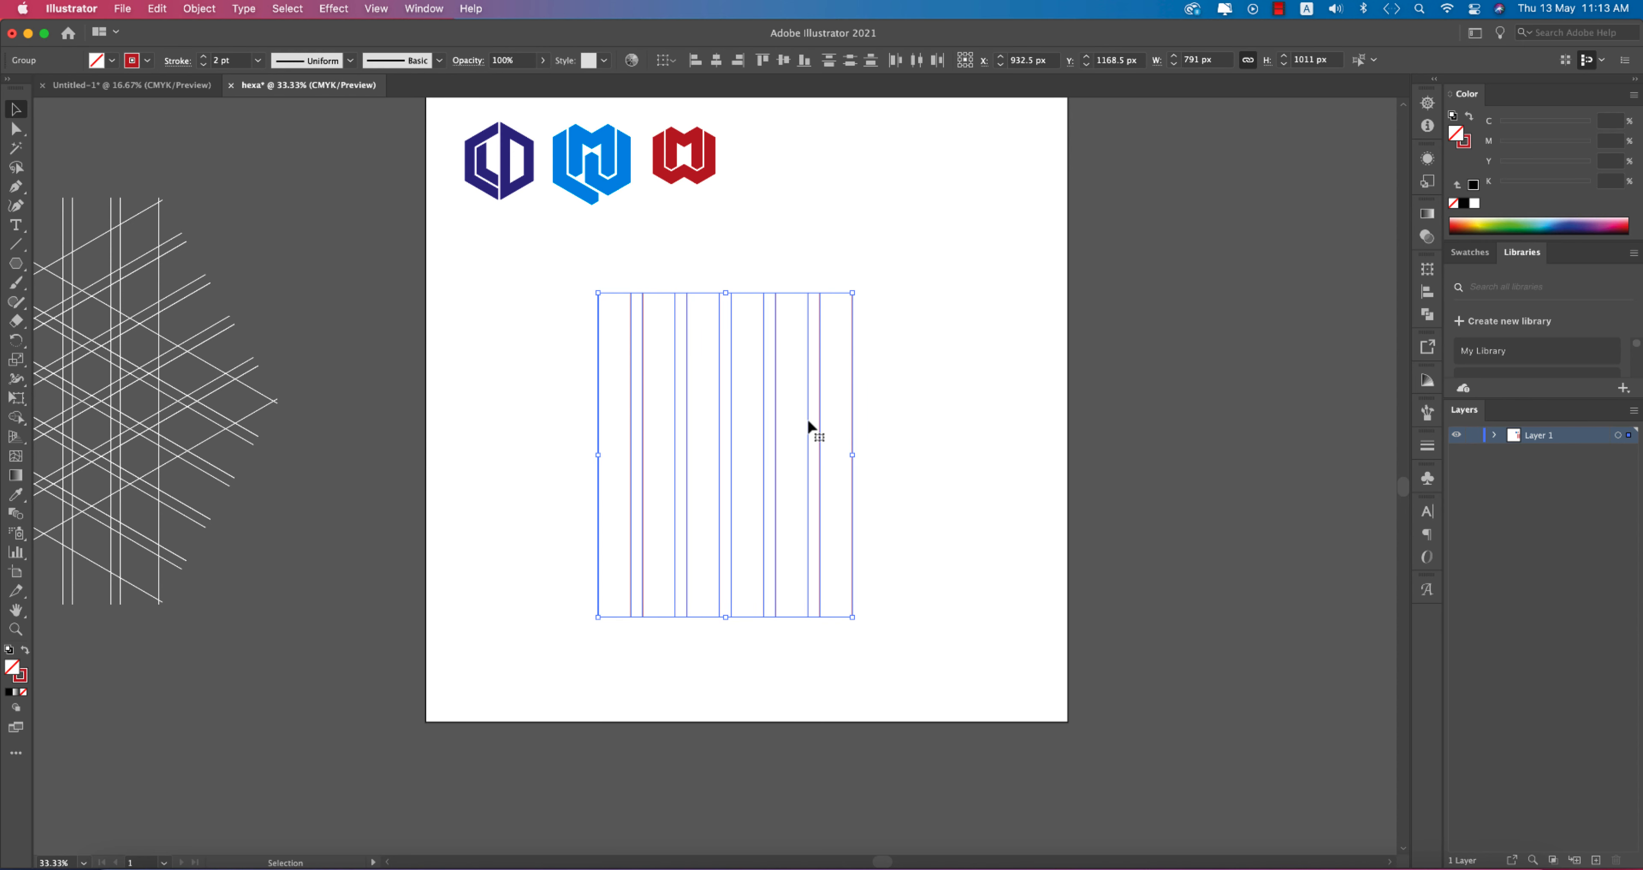